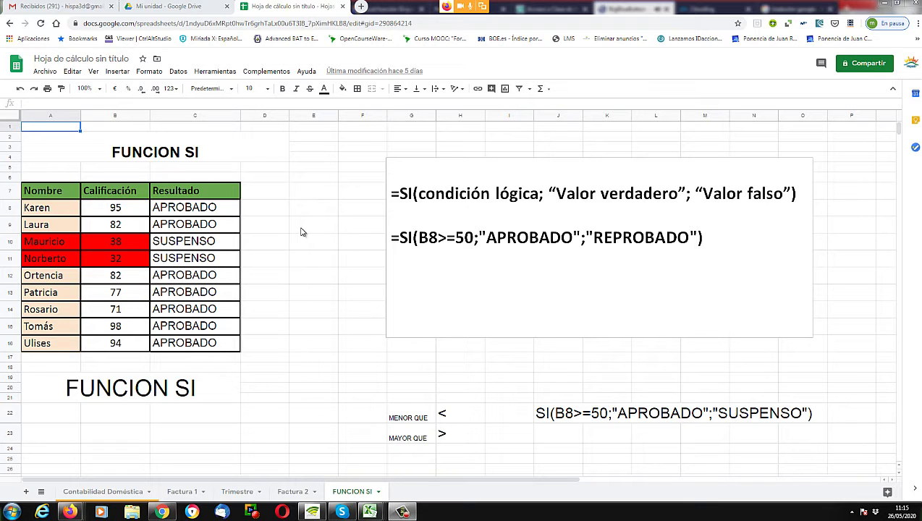
# - Look at the My Drive file list and return to the open spreadsheet
pyautogui.click(173, 8)
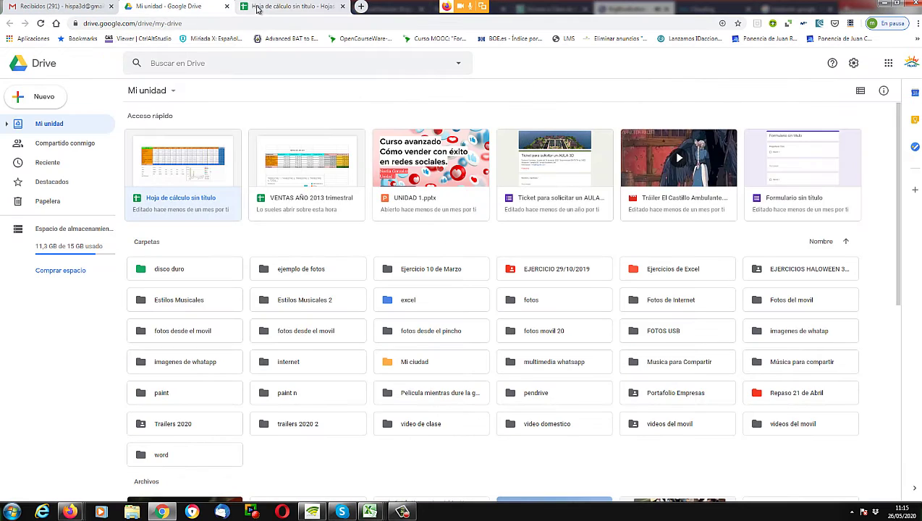
pyautogui.hotkey('ctrl', 'Tab')
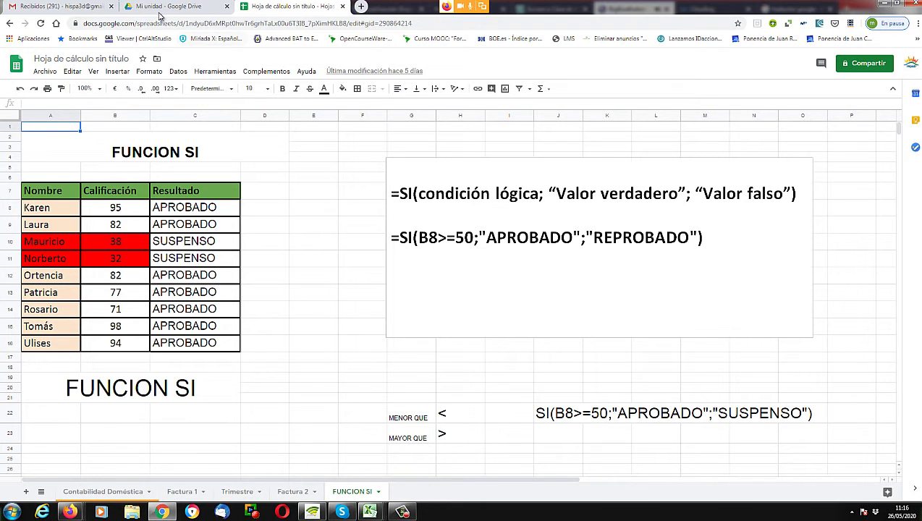
pyautogui.click(173, 8)
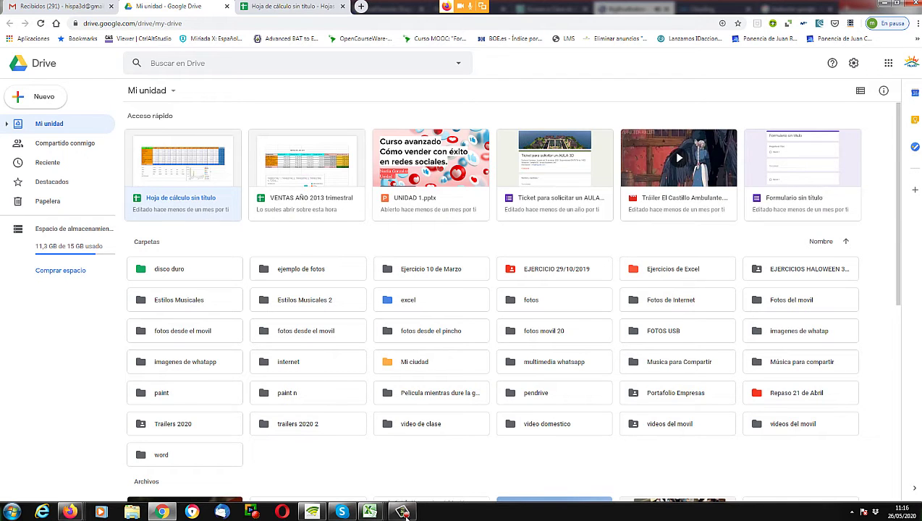
pyautogui.click(289, 6)
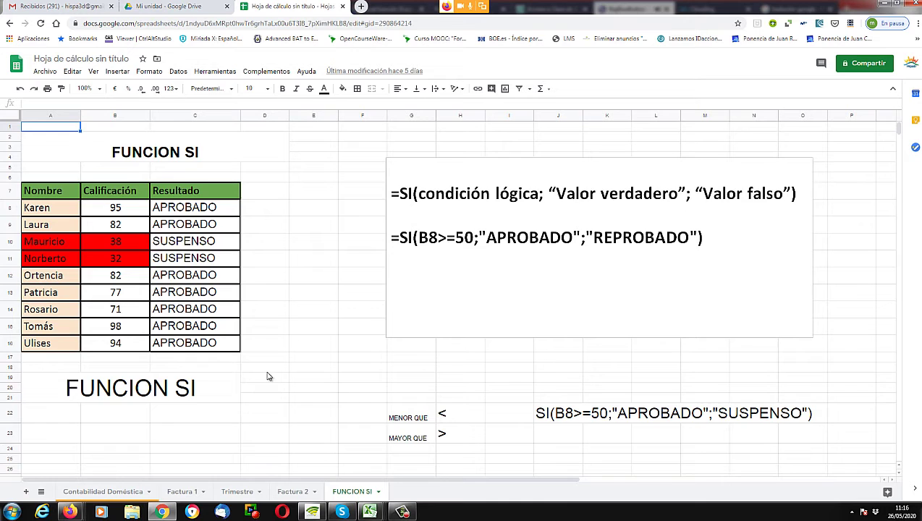
# - Review the earlier exercise sheets Trimestre, Factura 2 and FUNCION SI
pyautogui.click(235, 492)
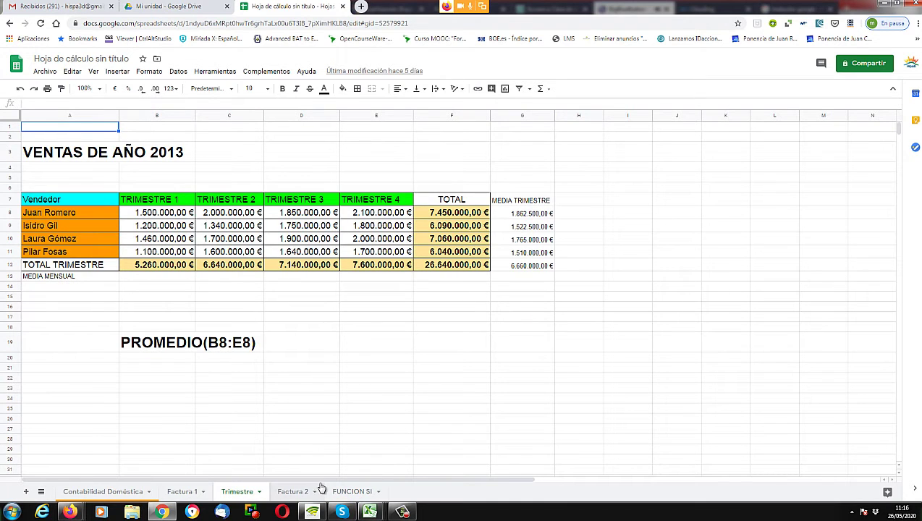
pyautogui.click(293, 492)
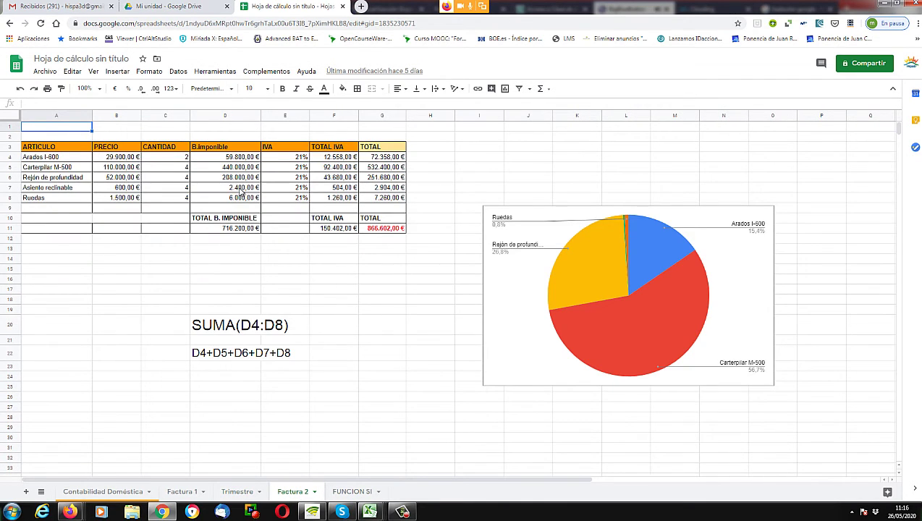
pyautogui.click(349, 493)
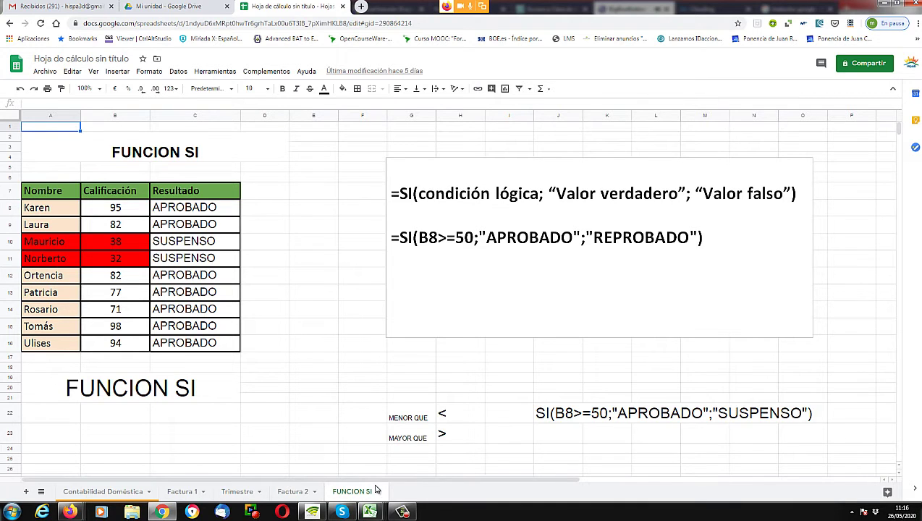
# - Add a new blank sheet to the spreadsheet
pyautogui.click(26, 491)
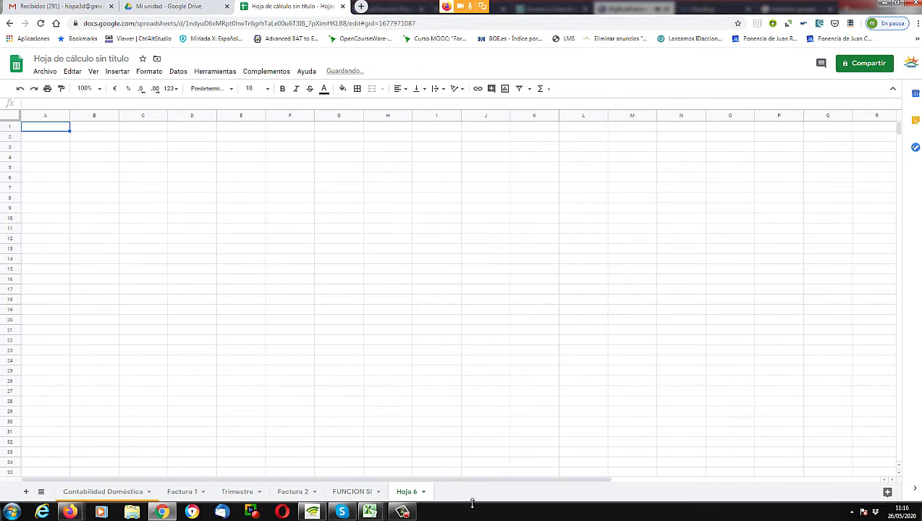
pyautogui.click(423, 492)
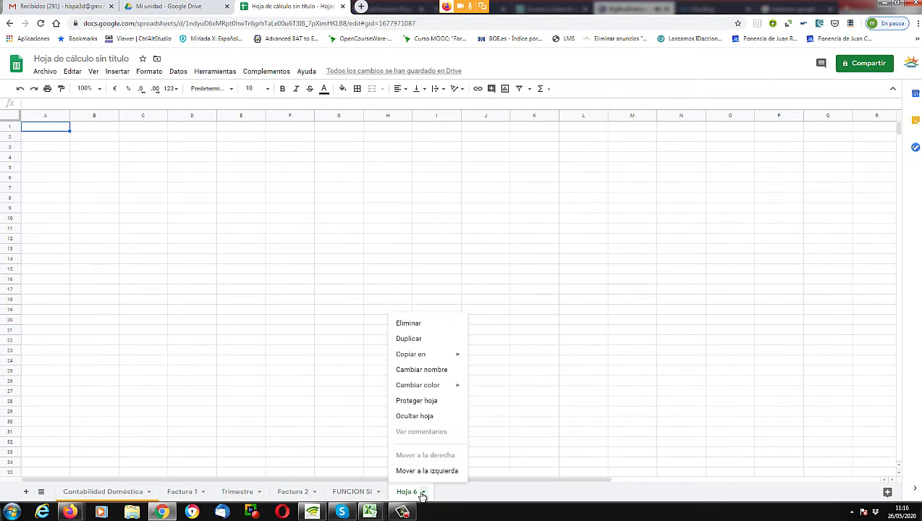
pyautogui.click(433, 492)
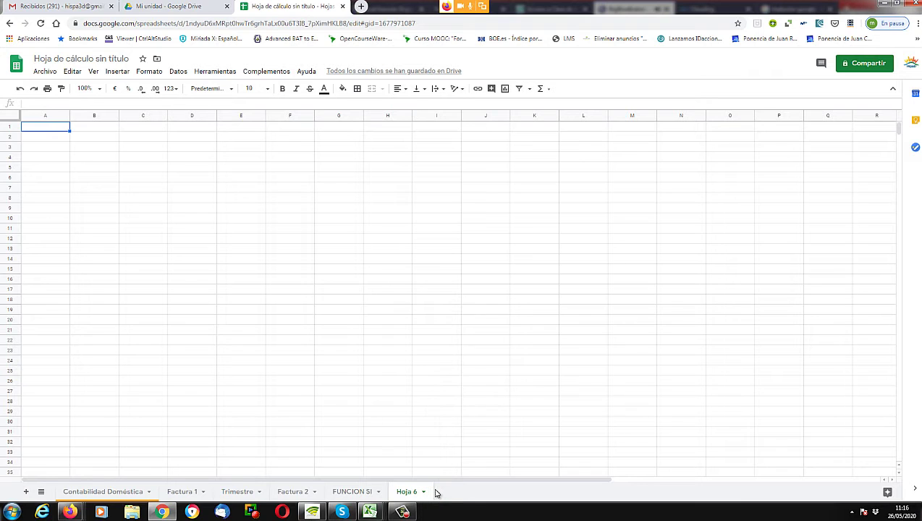
pyautogui.click(427, 492)
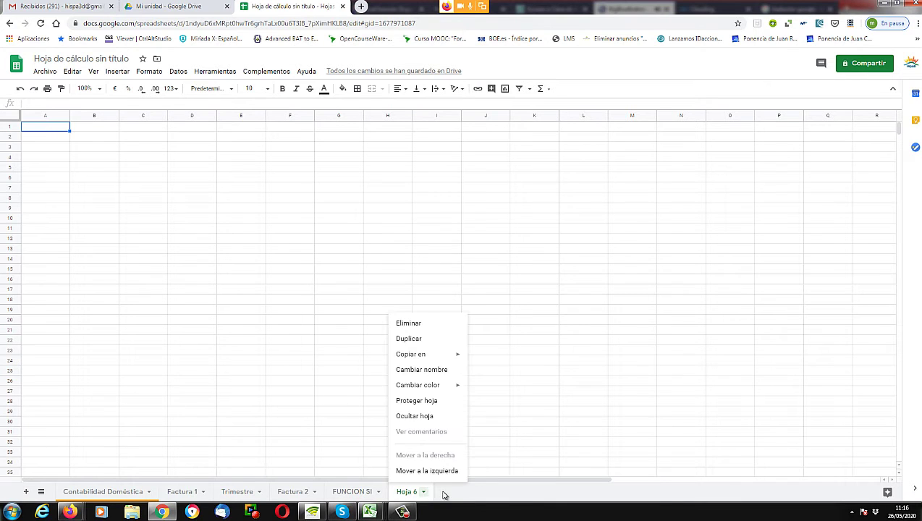
pyautogui.click(431, 495)
pyautogui.click(427, 495)
pyautogui.click(427, 495)
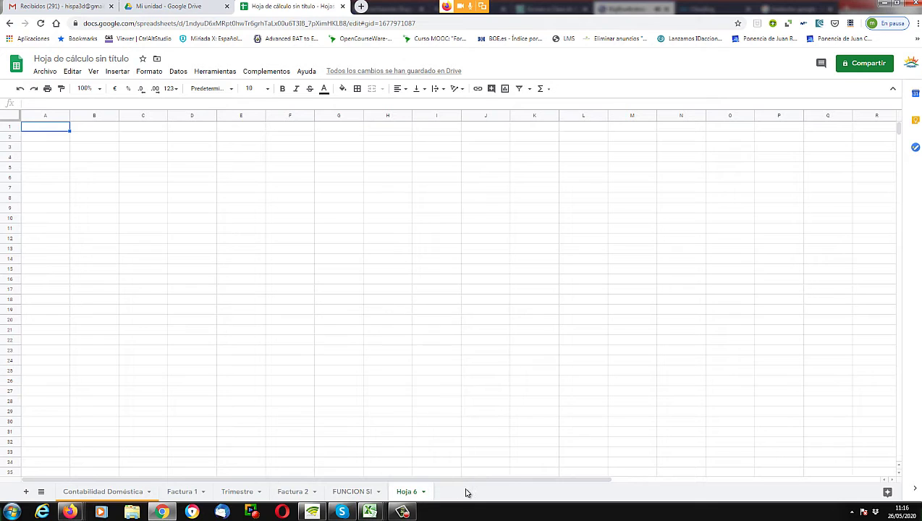
pyautogui.click(427, 493)
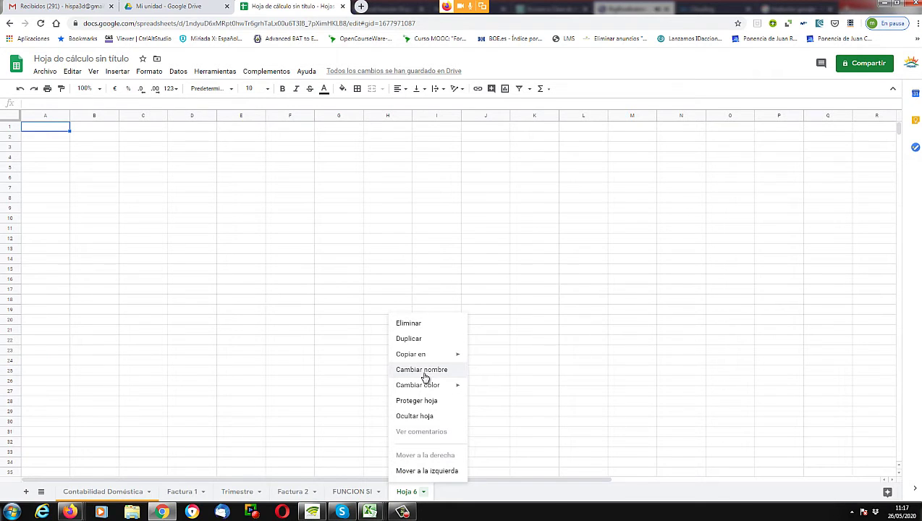
pyautogui.click(458, 491)
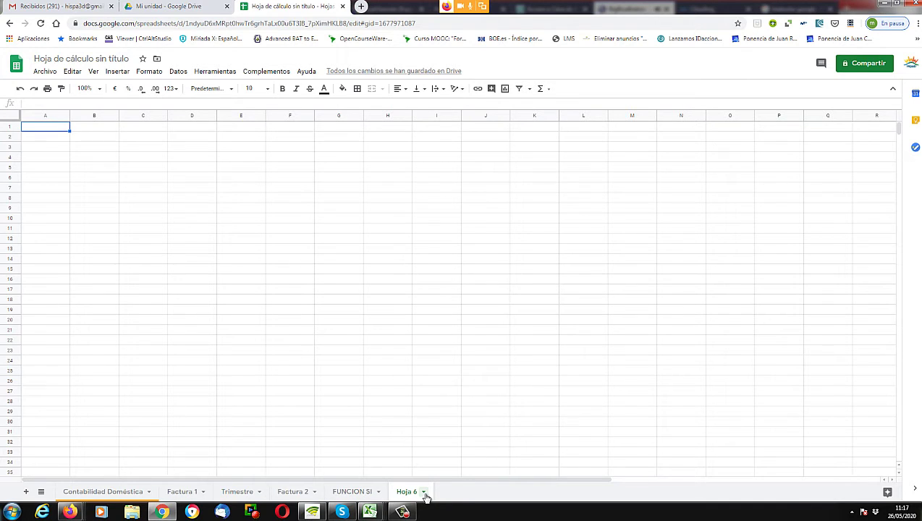
# - Rename the new sheet as Ejercicio Funcion SI
pyautogui.click(424, 492)
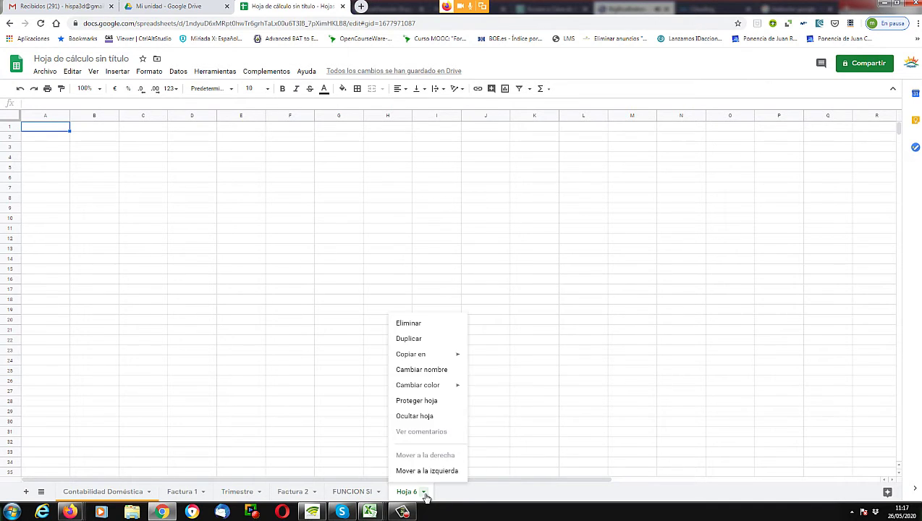
pyautogui.click(424, 371)
pyautogui.write('E')
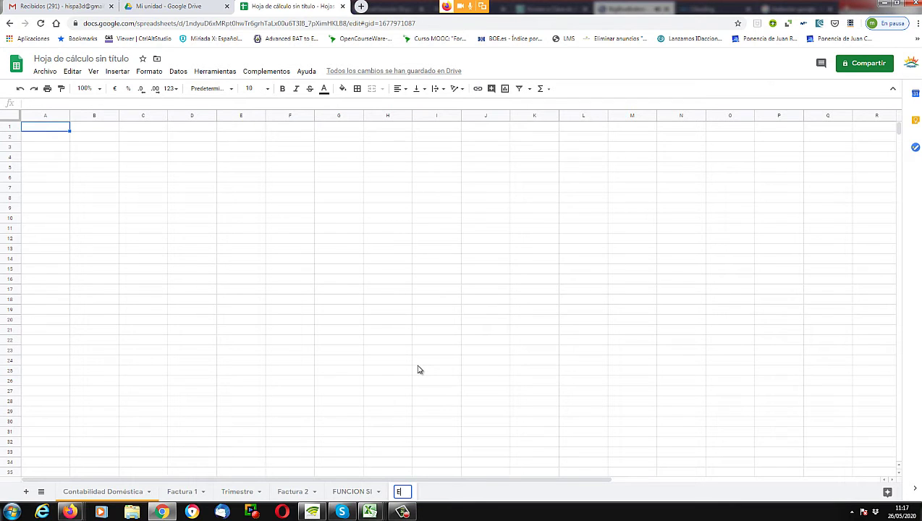
pyautogui.write('jercicio Funcion SI')
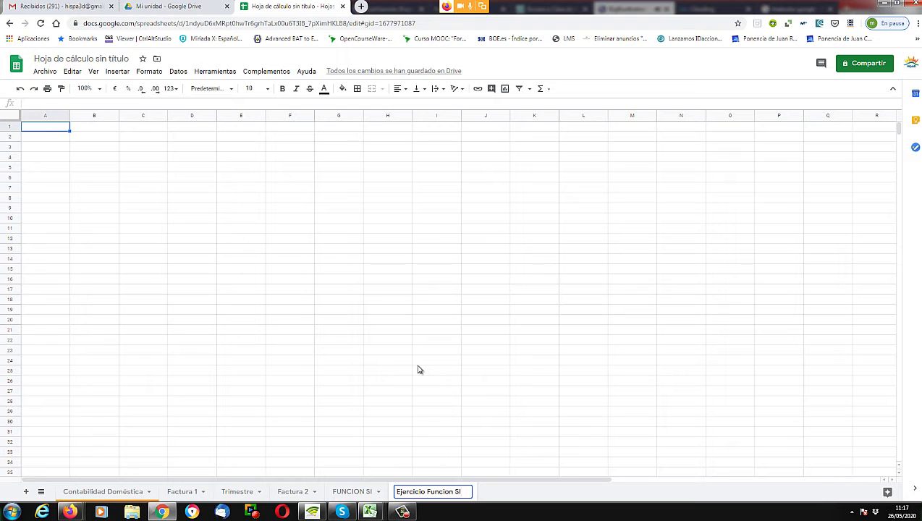
pyautogui.press('Return')
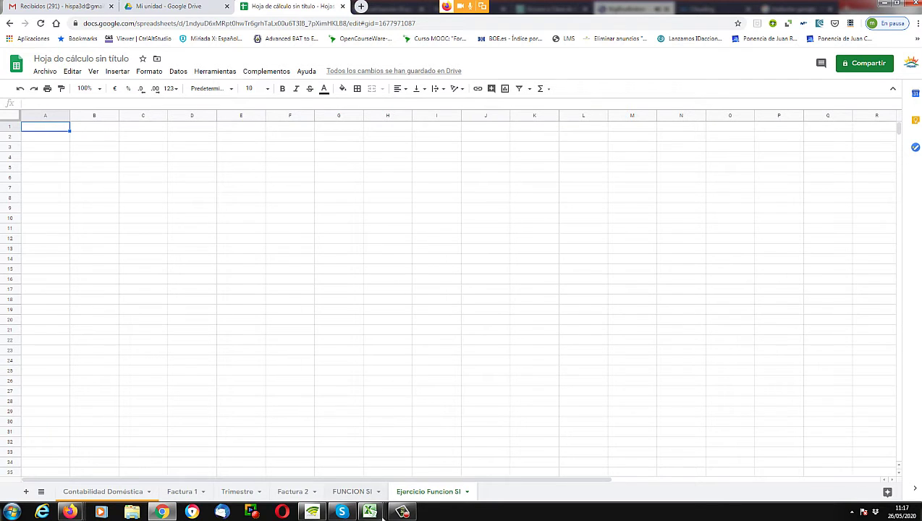
pyautogui.click(163, 511)
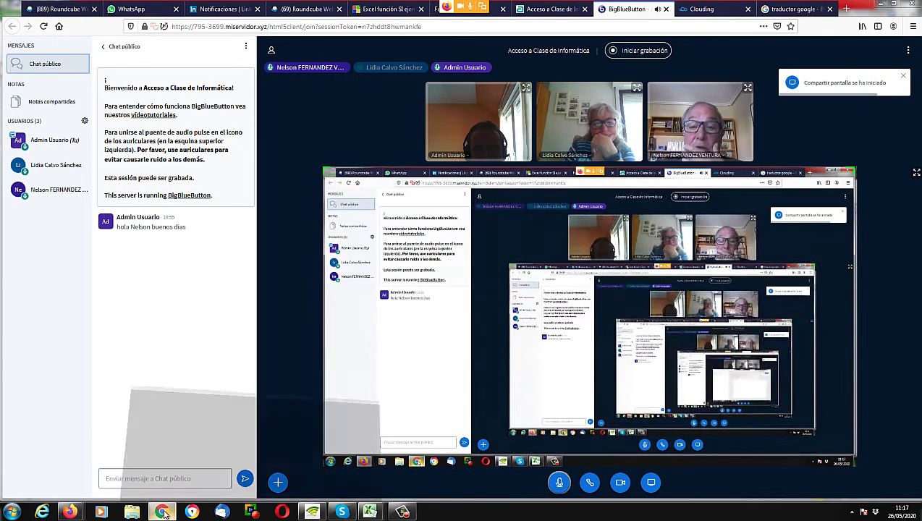
pyautogui.click(164, 512)
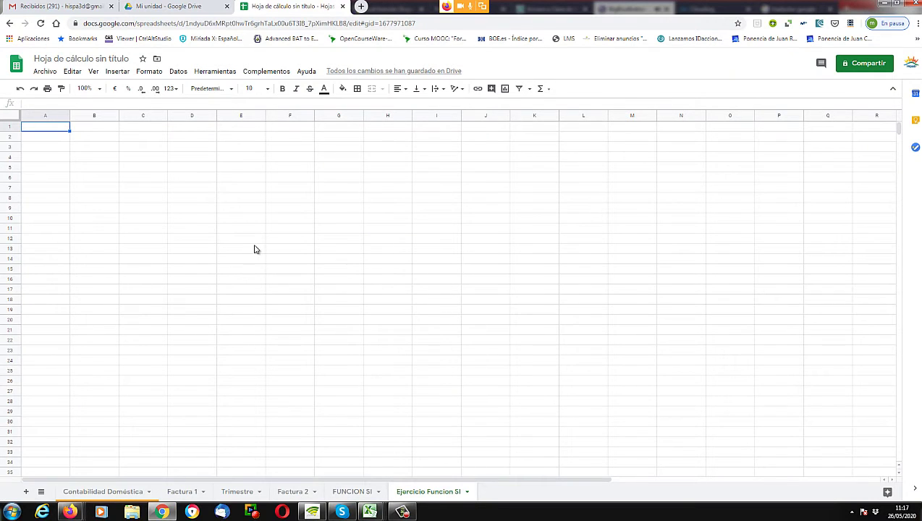
pyautogui.click(59, 138)
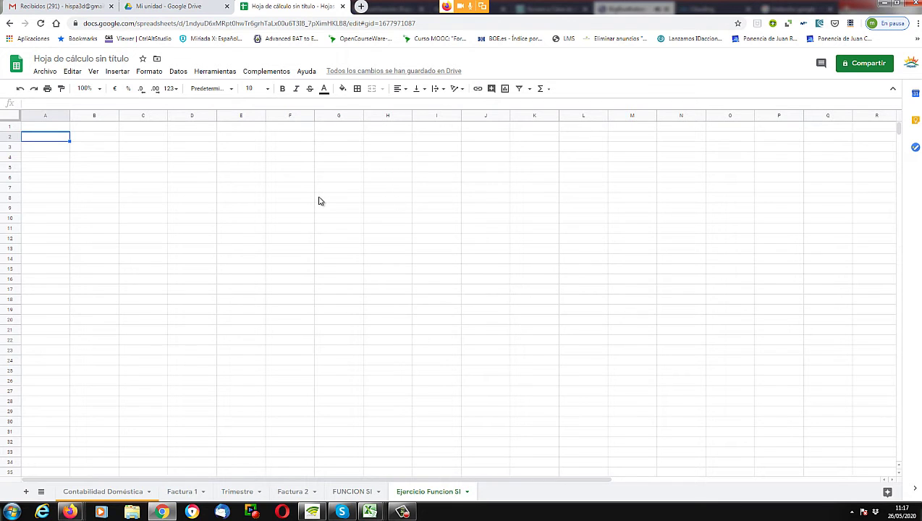
pyautogui.click(467, 494)
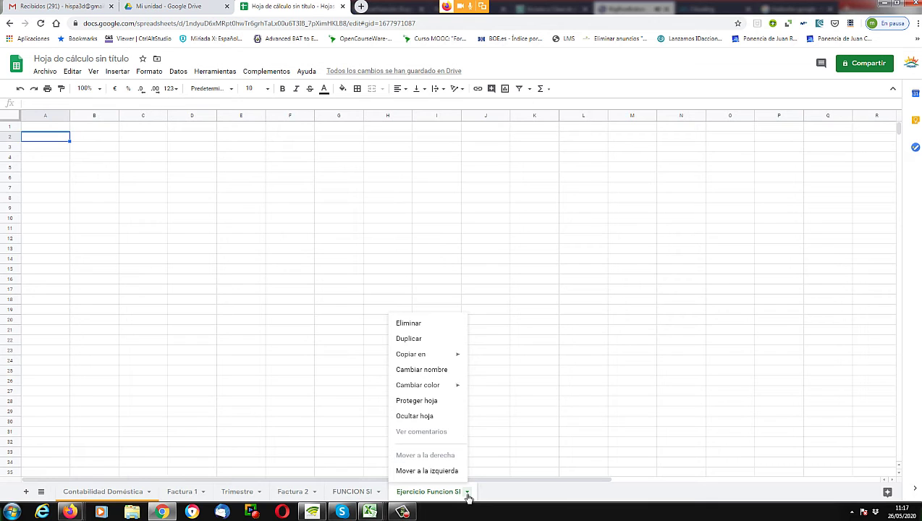
pyautogui.click(529, 412)
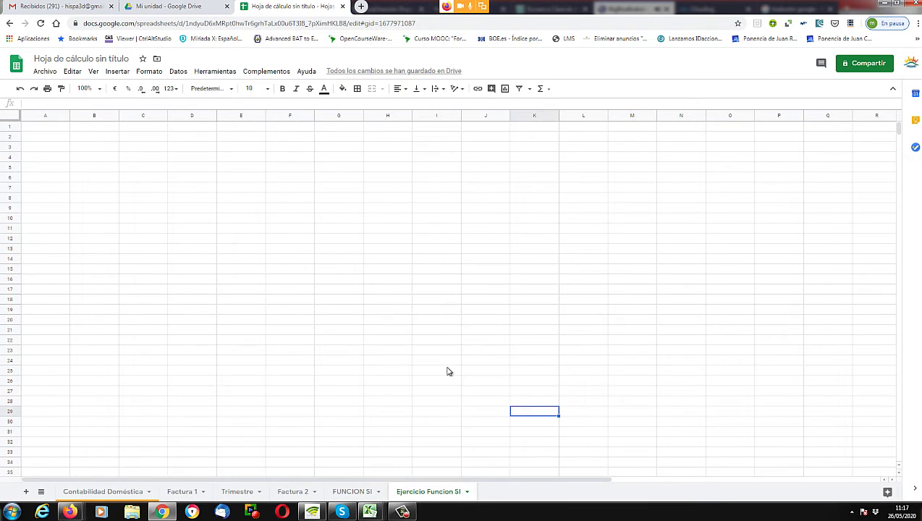
pyautogui.click(468, 492)
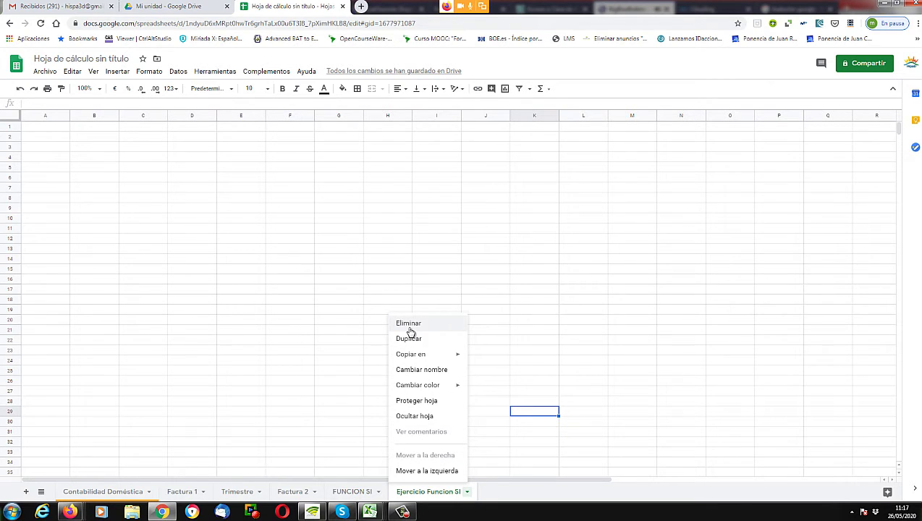
pyautogui.click(291, 342)
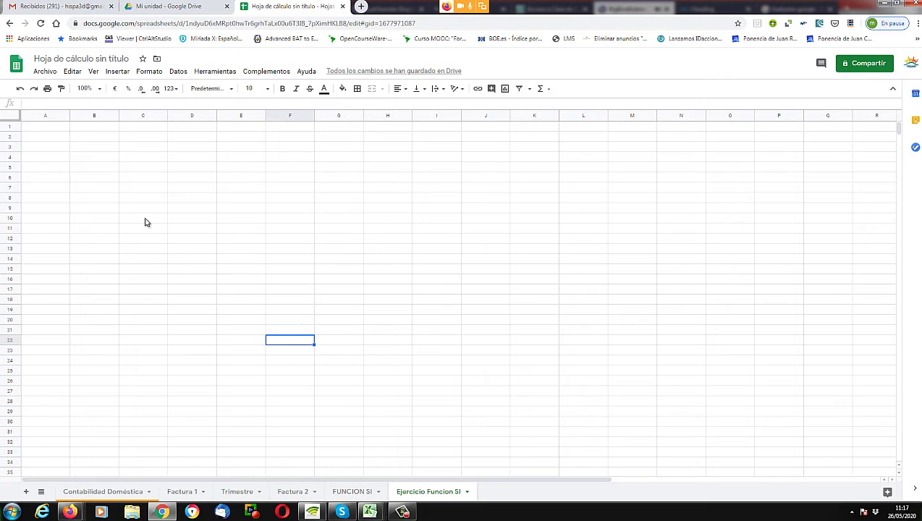
# - Review the solved example on the FUNCION SI sheet and return to the Ejercicio Funcion SI sheet
pyautogui.click(353, 492)
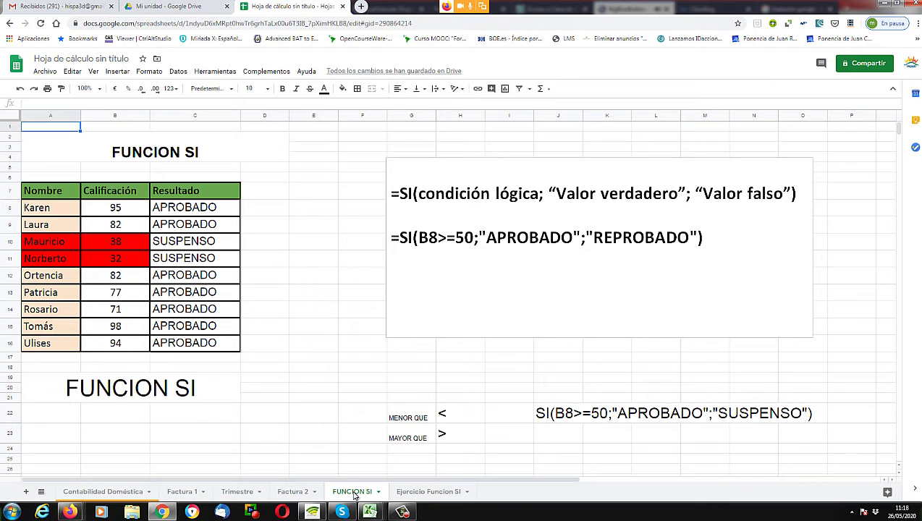
pyautogui.click(405, 494)
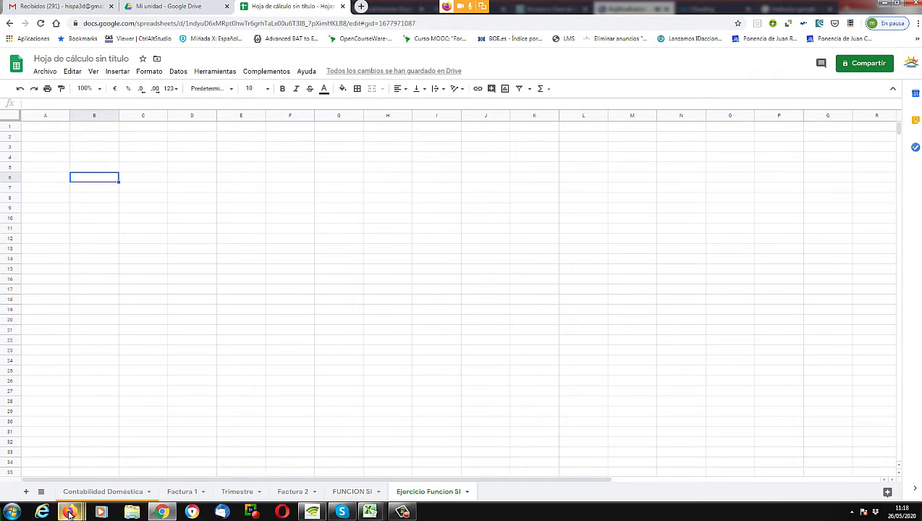
# - Switch to Firefox and view the allexcel.com.ar page with the SI function example of monthly income and expenses
pyautogui.click(50, 168)
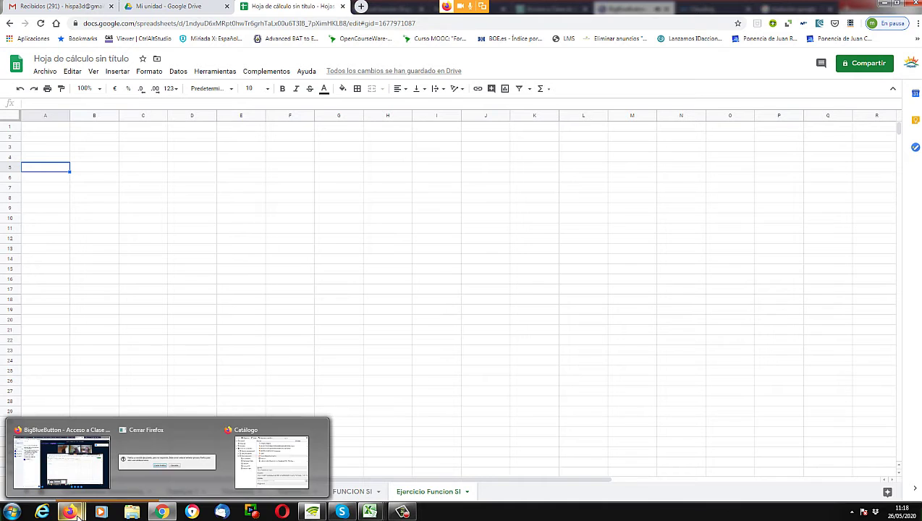
pyautogui.click(506, 378)
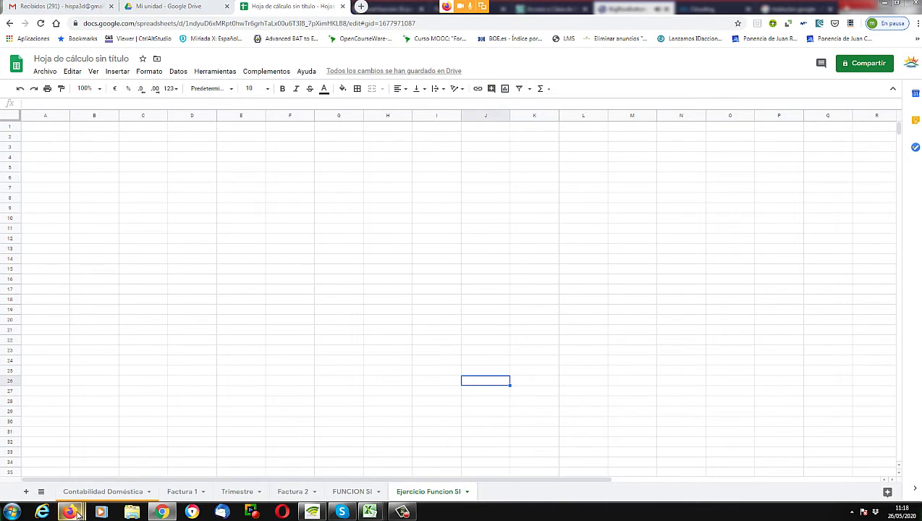
pyautogui.moveTo(80, 512)
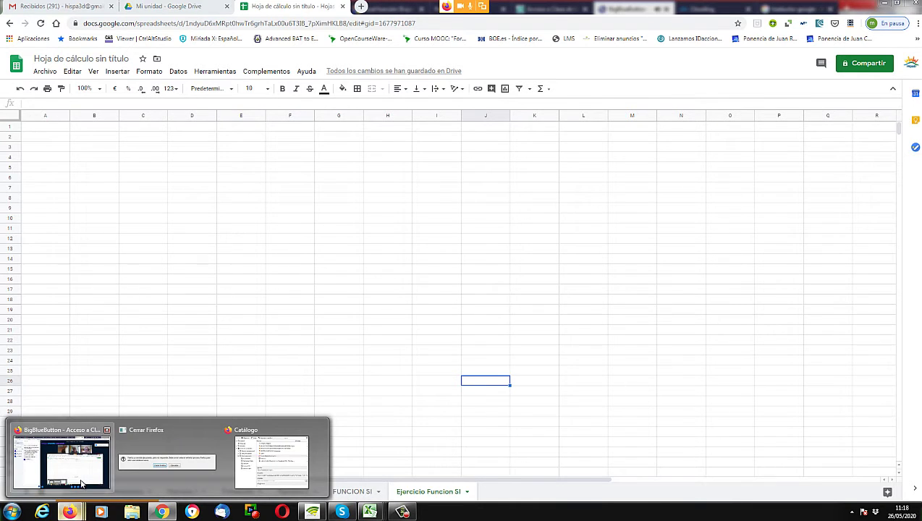
pyautogui.click(81, 475)
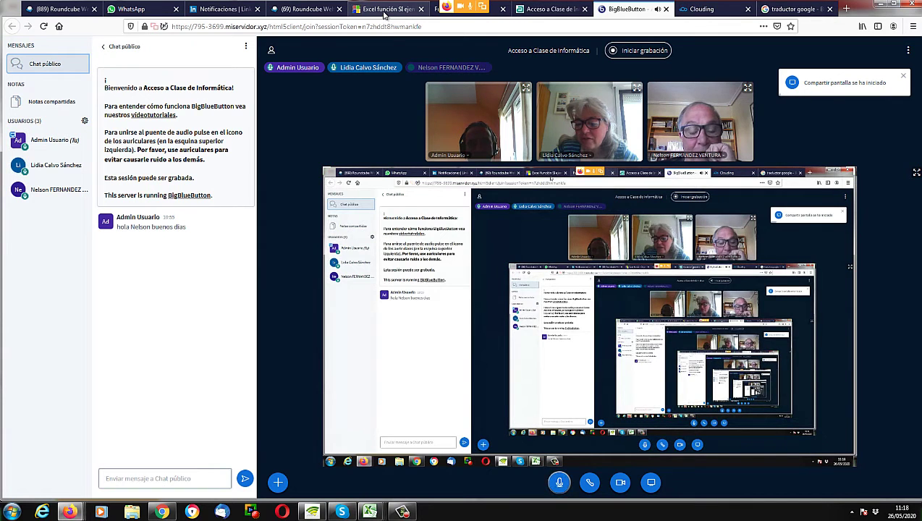
pyautogui.click(405, 10)
pyautogui.click(496, 12)
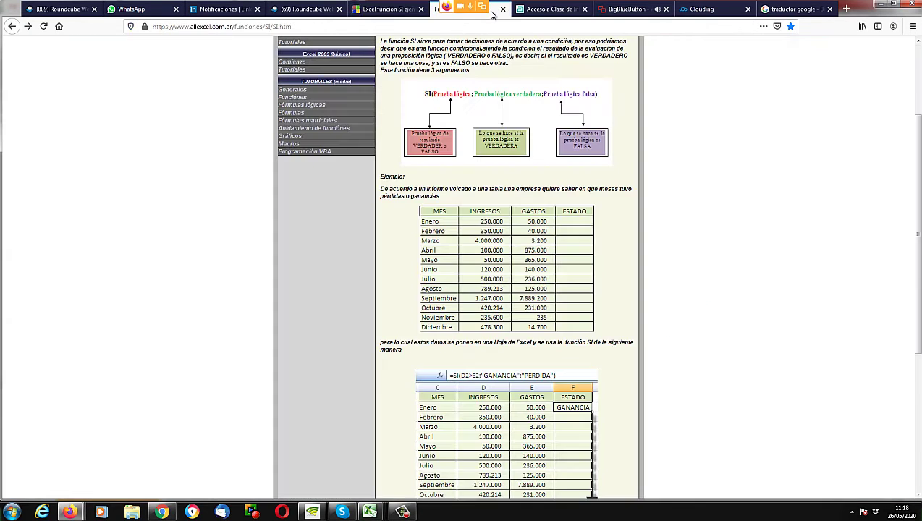
# - Switch back to the Google Sheets spreadsheet and enter the headers MES, INGRESOS, GASTOS and ESTADOS in cells A3 to D3
pyautogui.hotkey('alt', 'Tab')
pyautogui.hotkey('alt', 'Tab')
pyautogui.click(159, 512)
pyautogui.click(47, 148)
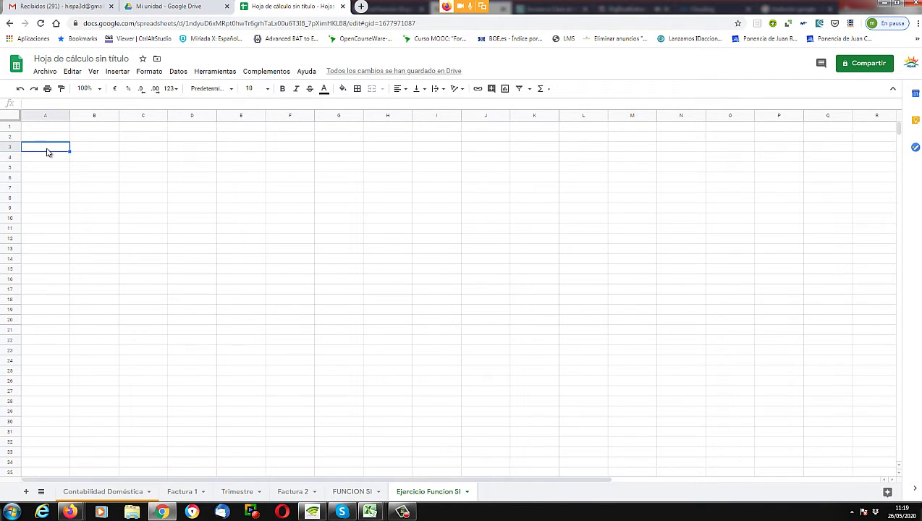
pyautogui.write('MES')
pyautogui.press('Tab')
pyautogui.write('INGRESOS')
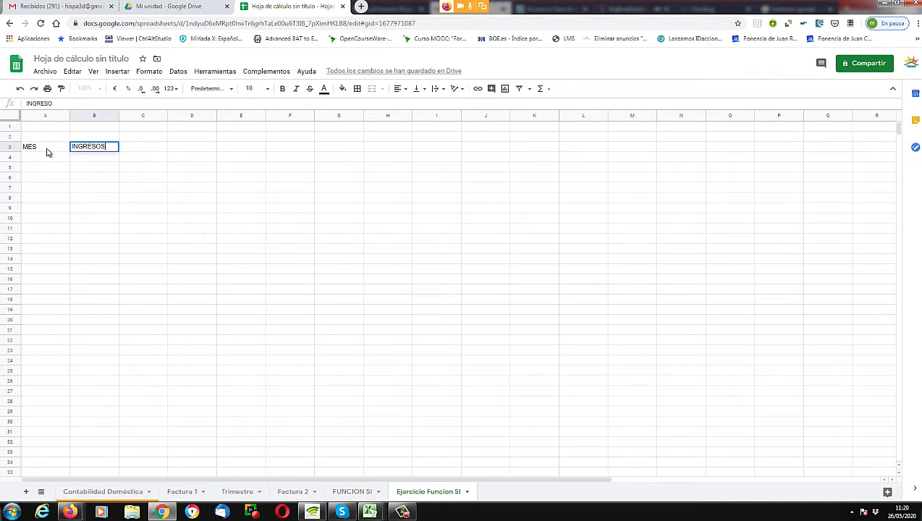
pyautogui.press('Tab')
pyautogui.write('GASTOS')
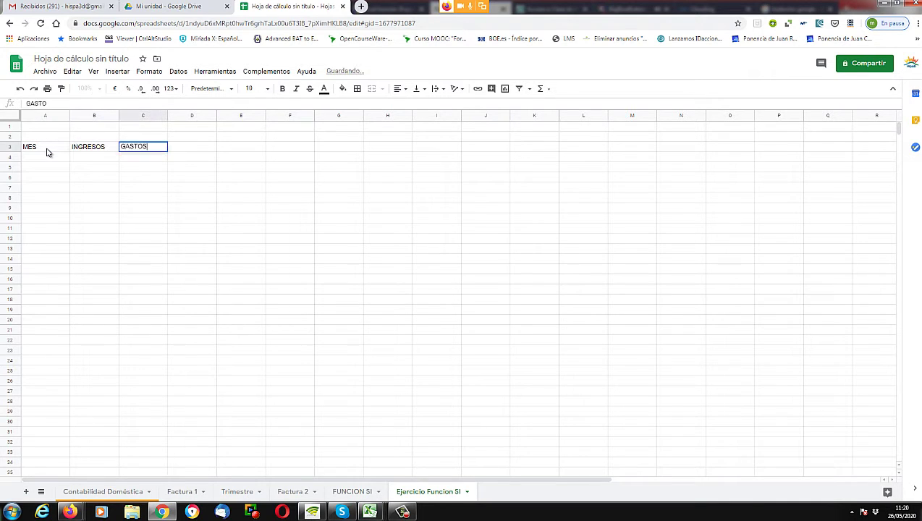
pyautogui.press('Tab')
pyautogui.write('ESTADOS')
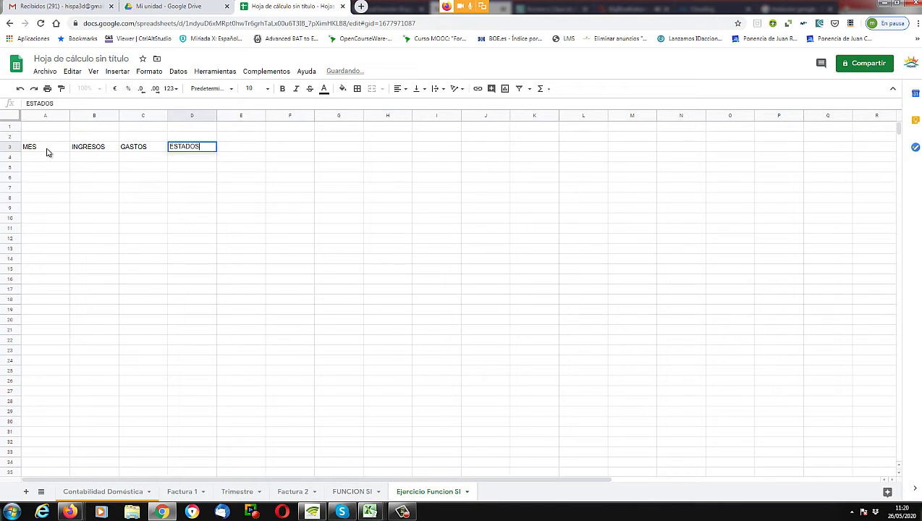
pyautogui.press('Return')
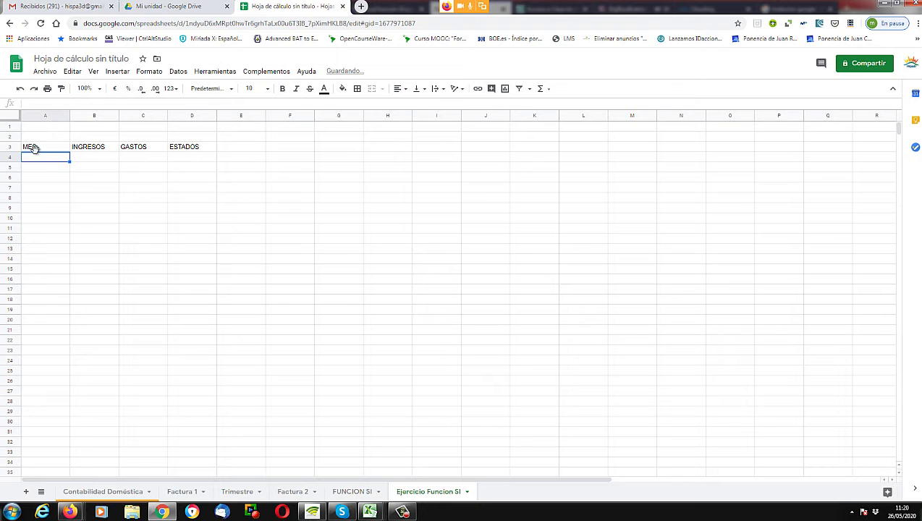
# - Insert one blank row above row 2 of the exercise sheet
pyautogui.rightClick(11, 136)
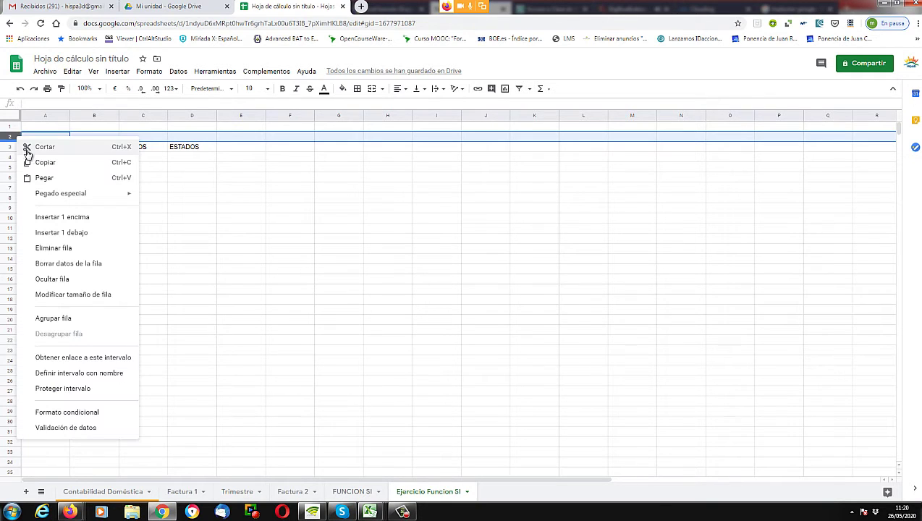
pyautogui.click(53, 217)
pyautogui.click(54, 189)
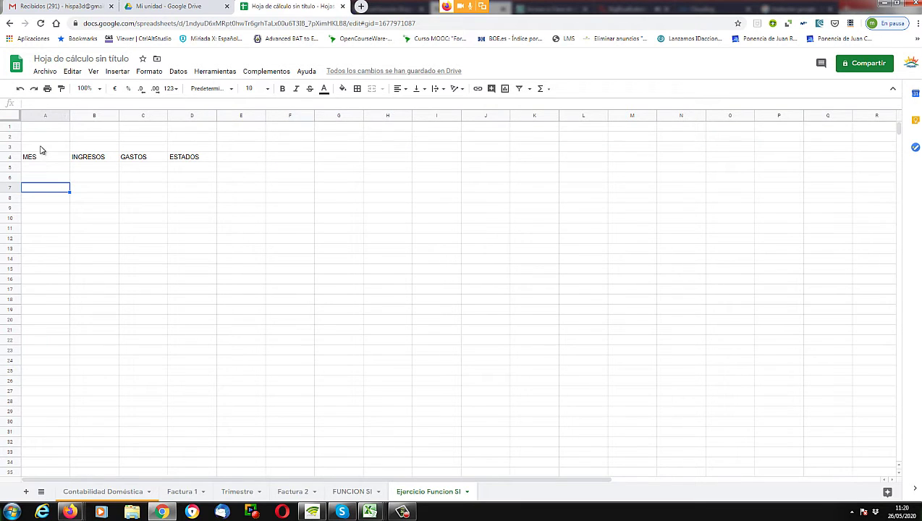
# - Merge cells A2 to D2 above the table headers into one title cell
pyautogui.moveTo(46, 138); pyautogui.dragTo(177, 139)
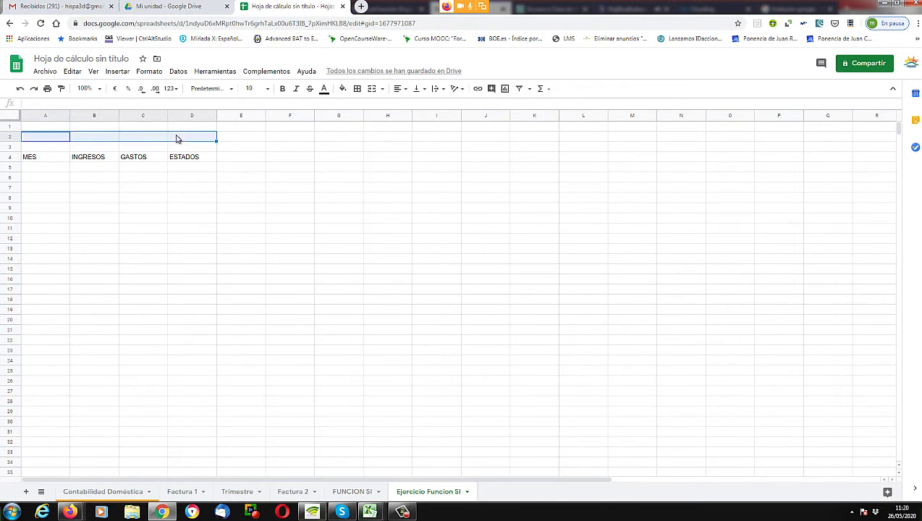
pyautogui.click(372, 89)
pyautogui.click(76, 148)
pyautogui.moveTo(62, 139); pyautogui.dragTo(193, 137)
pyautogui.click(371, 89)
# - Enter the title EJERCICIO 2 FUNCION SI - CONTROL DE INGRESOS Y GASTOS in the merged cell in row 2
pyautogui.write('ejer')
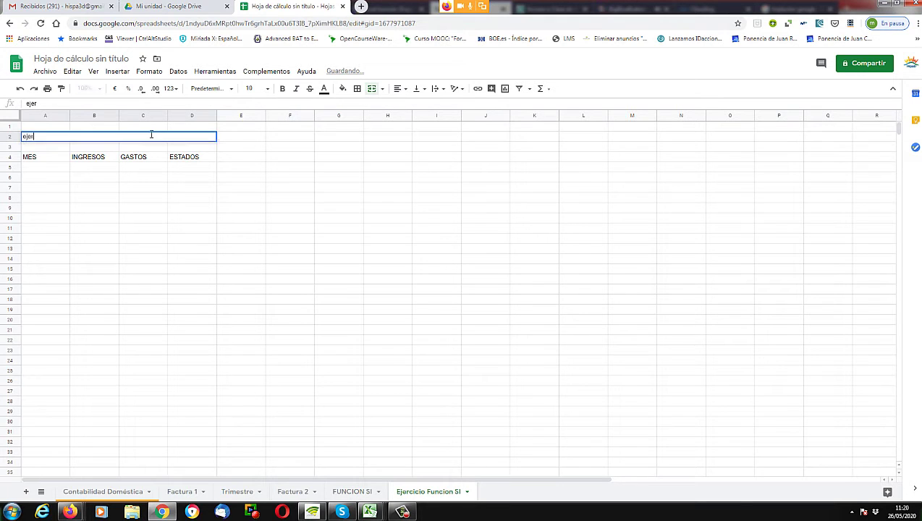
pyautogui.write('c')
pyautogui.press('BackSpace')
pyautogui.press('BackSpace')
pyautogui.press('BackSpace')
pyautogui.press('BackSpace')
pyautogui.press('BackSpace')
pyautogui.write('EJER')
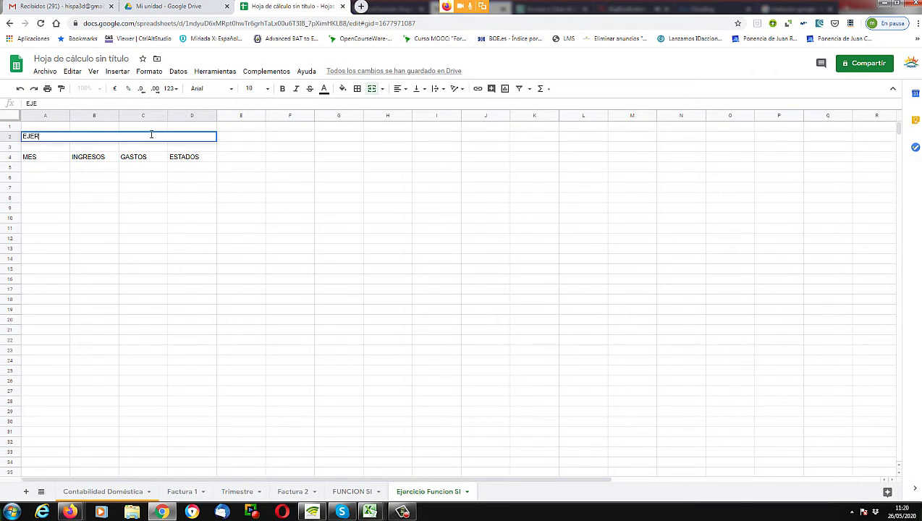
pyautogui.write('CICIO FUNC')
pyautogui.press('BackSpace')
pyautogui.press('BackSpace')
pyautogui.press('BackSpace')
pyautogui.press('BackSpace')
pyautogui.press('BackSpace')
pyautogui.write('2')
pyautogui.write('FUNCION SI -')
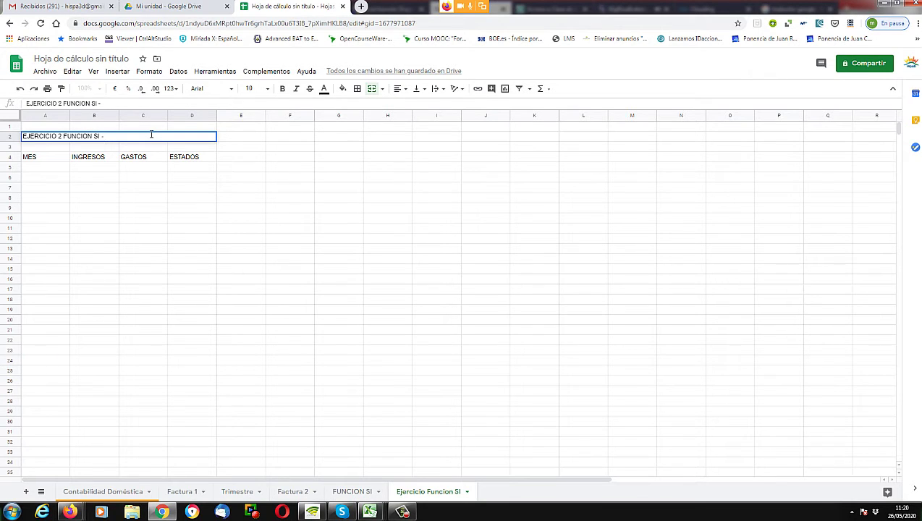
pyautogui.write(' CONTROL DE INGRESOS')
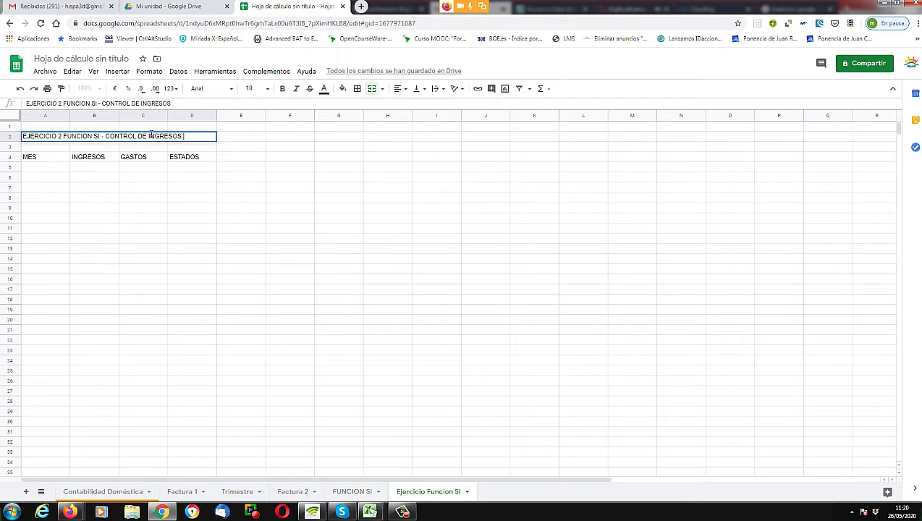
pyautogui.write(' Y GASTOS')
pyautogui.press('Return')
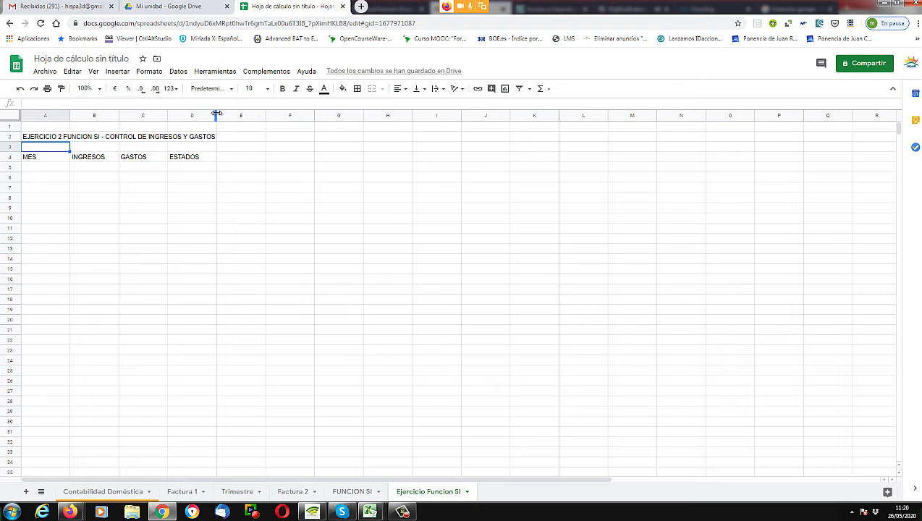
# - Widen column D slightly and make the title in row 2 bold
pyautogui.moveTo(216, 114); pyautogui.dragTo(219, 114)
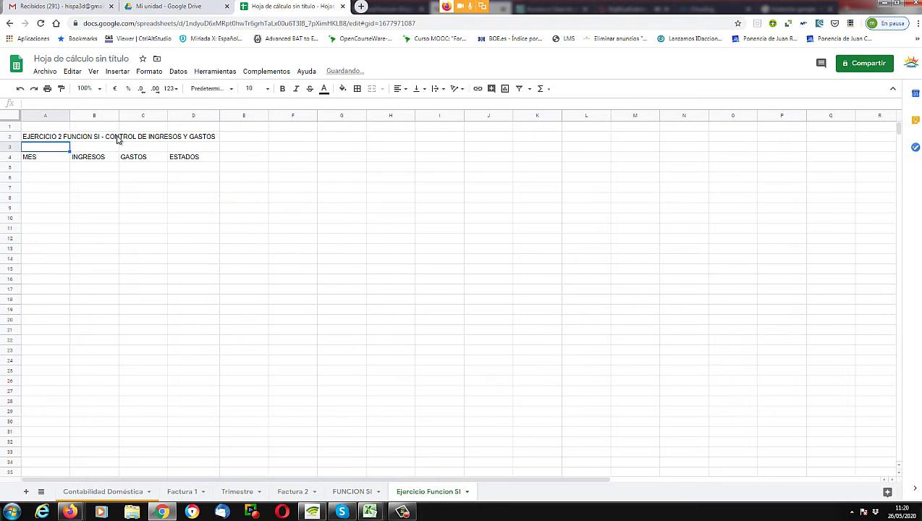
pyautogui.moveTo(29, 138); pyautogui.dragTo(215, 138)
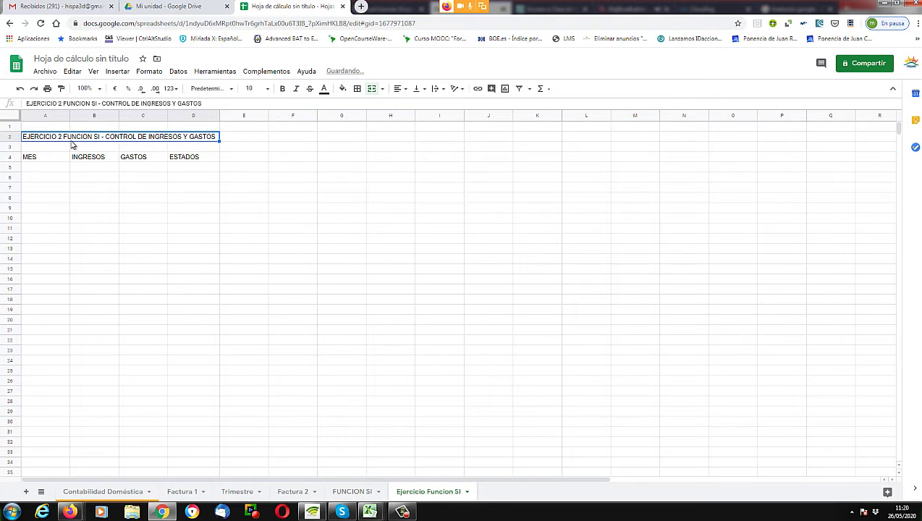
pyautogui.click(279, 92)
pyautogui.click(165, 189)
pyautogui.click(49, 159)
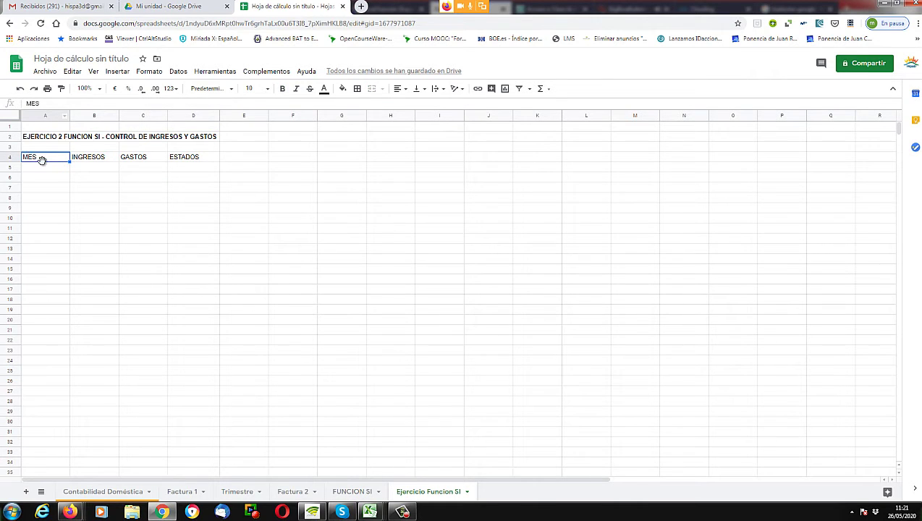
pyautogui.click(83, 161)
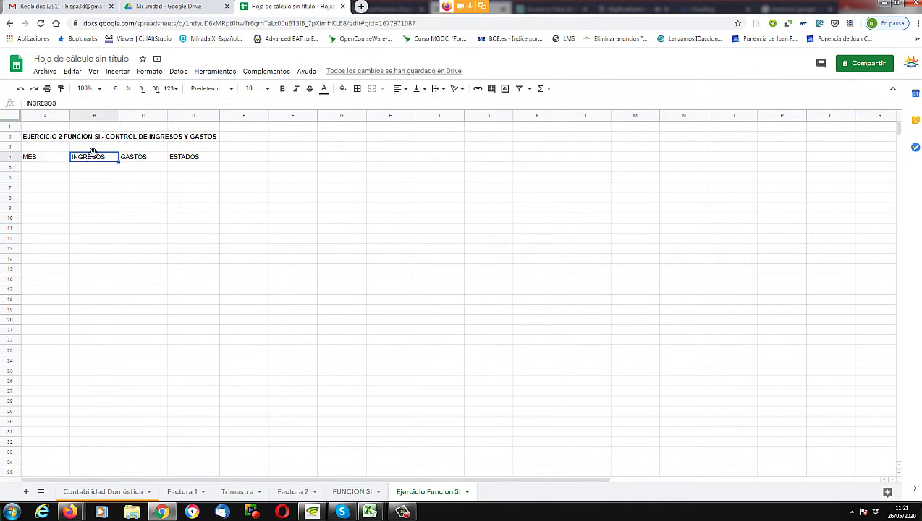
pyautogui.click(39, 161)
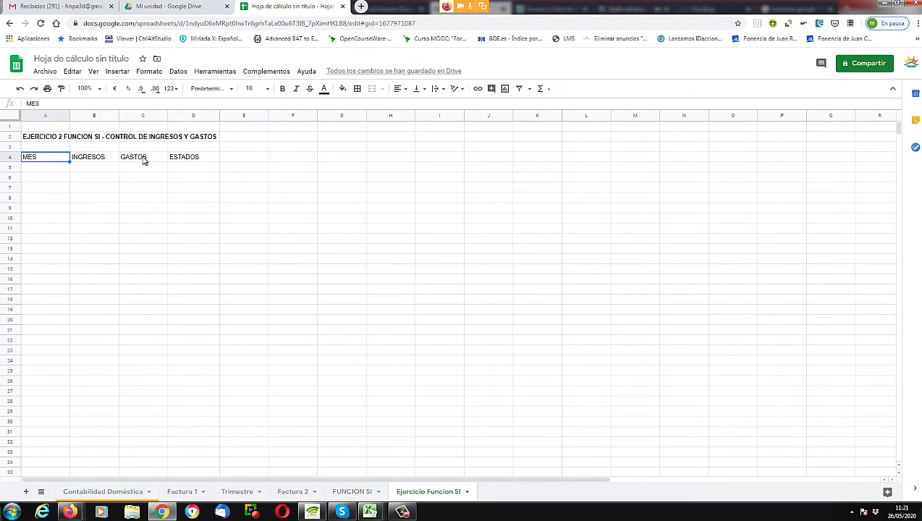
pyautogui.click(195, 159)
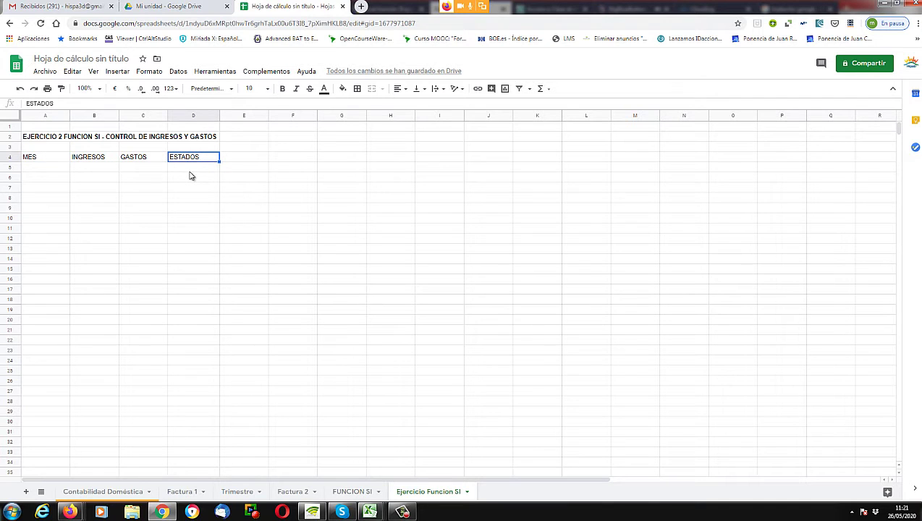
# - Enter Enero as the first month in cell A5, below the MES header
pyautogui.click(45, 171)
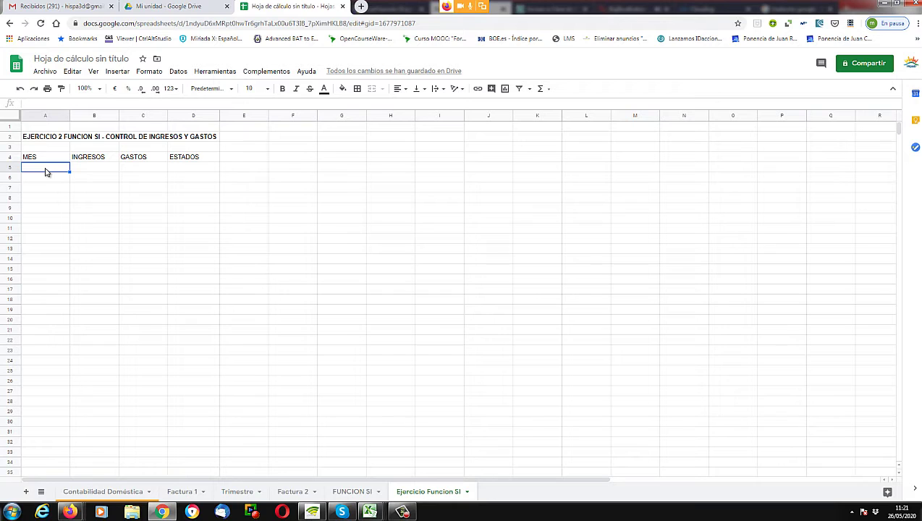
pyautogui.write('ENER')
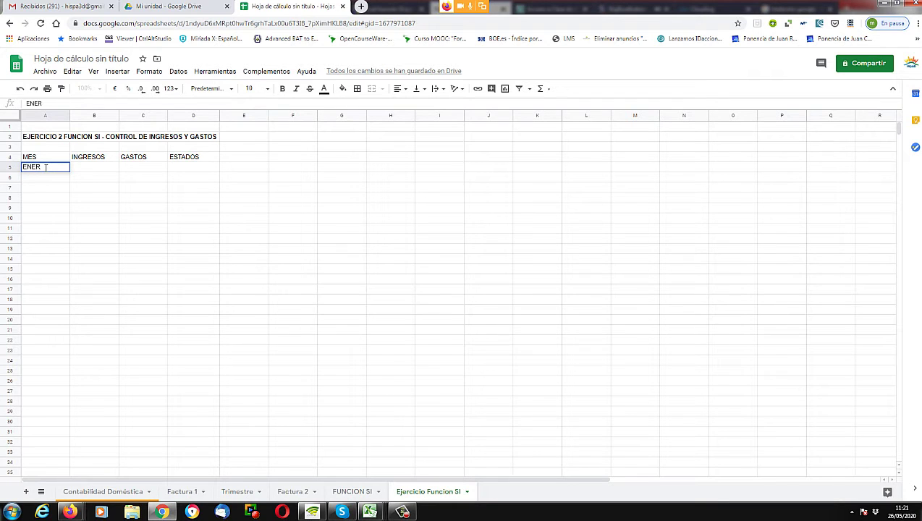
pyautogui.press('BackSpace')
pyautogui.press('BackSpace')
pyautogui.press('BackSpace')
pyautogui.press('BackSpace')
pyautogui.write('Ene')
pyautogui.press('Return')
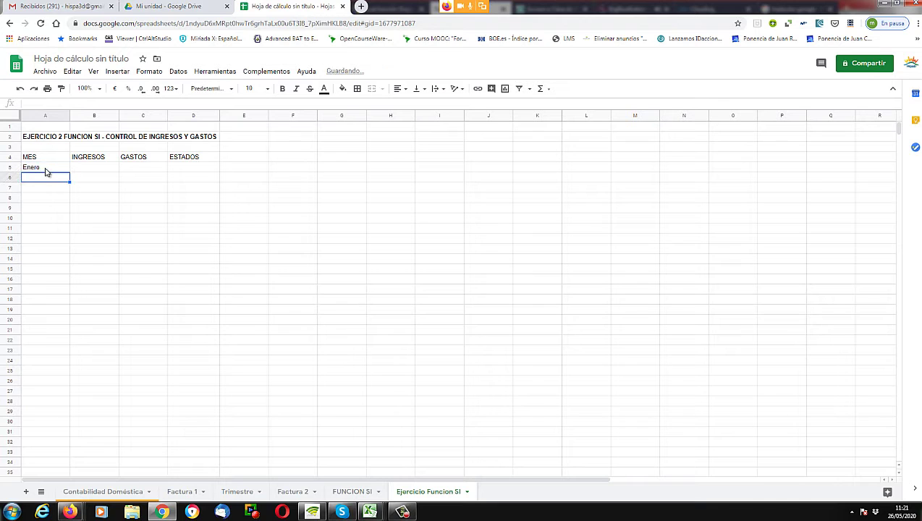
pyautogui.moveTo(46, 158); pyautogui.dragTo(200, 159)
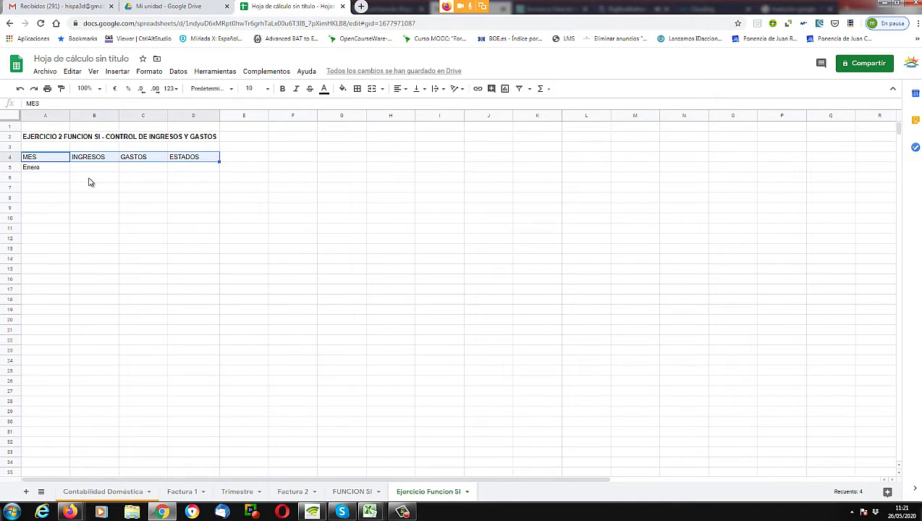
pyautogui.click(56, 169)
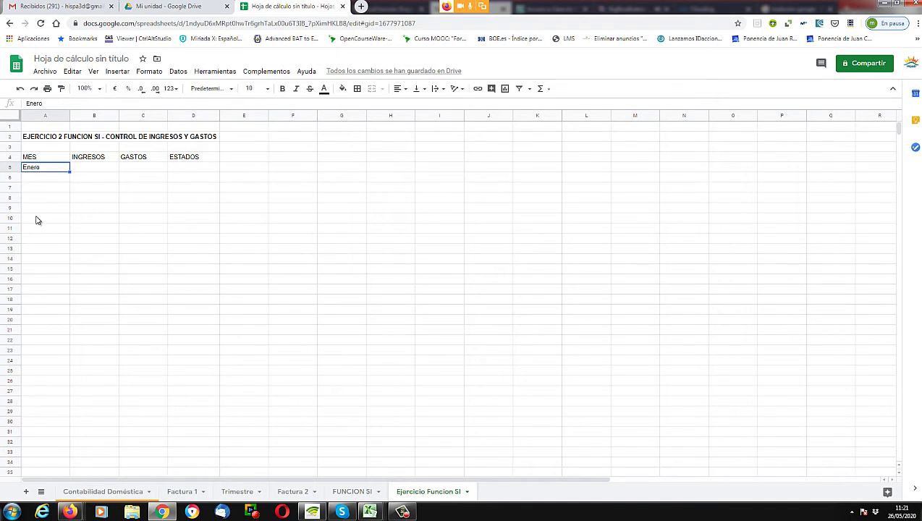
pyautogui.click(403, 511)
pyautogui.click(43, 179)
pyautogui.click(39, 188)
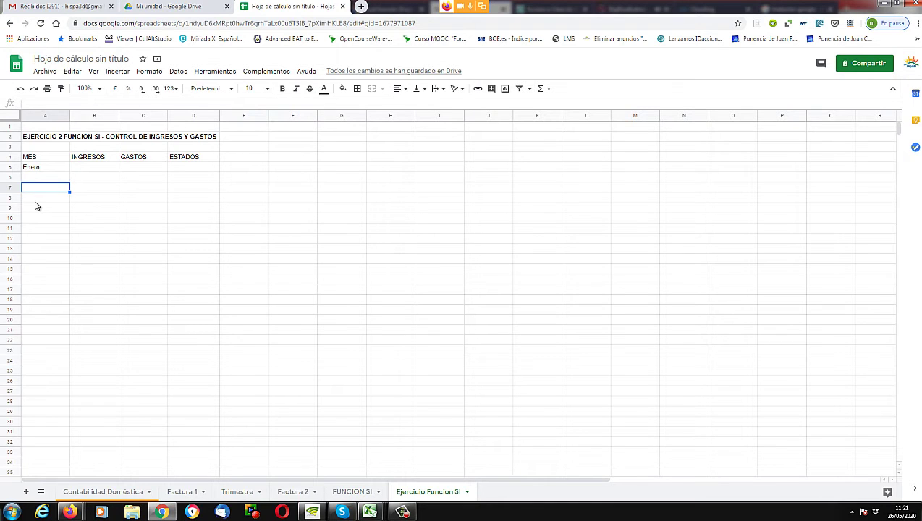
# - Autofill the months from Enero down the MES column and delete the repeated enero in A17 so the list ends at diciembre
pyautogui.click(46, 171)
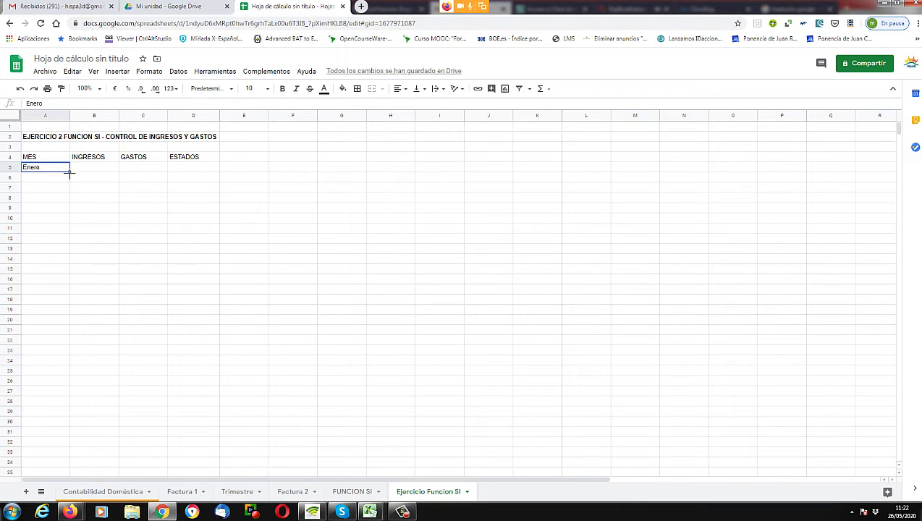
pyautogui.moveTo(69, 172); pyautogui.dragTo(67, 292)
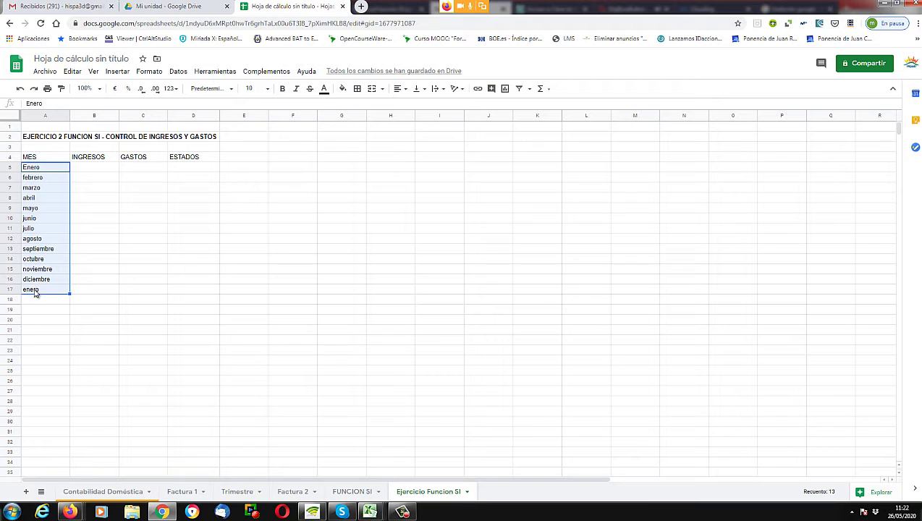
pyautogui.click(38, 289)
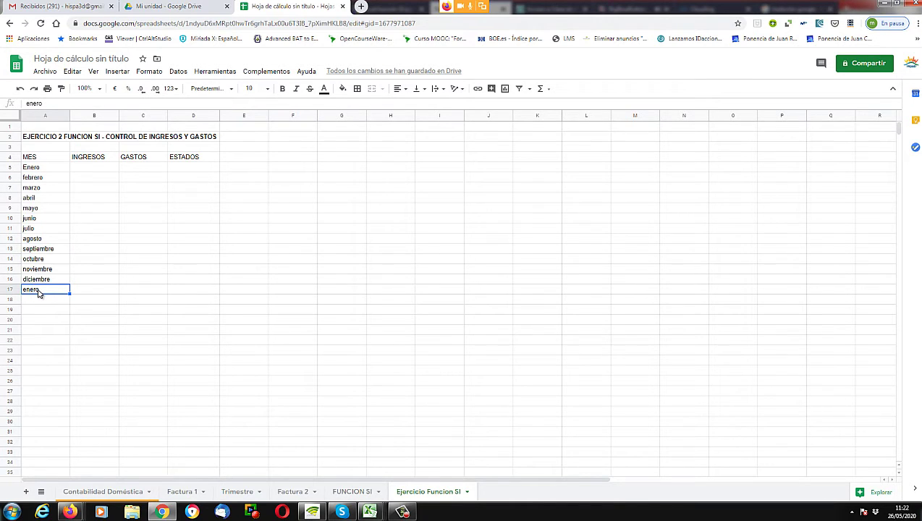
pyautogui.press('Delete')
pyautogui.press('Up')
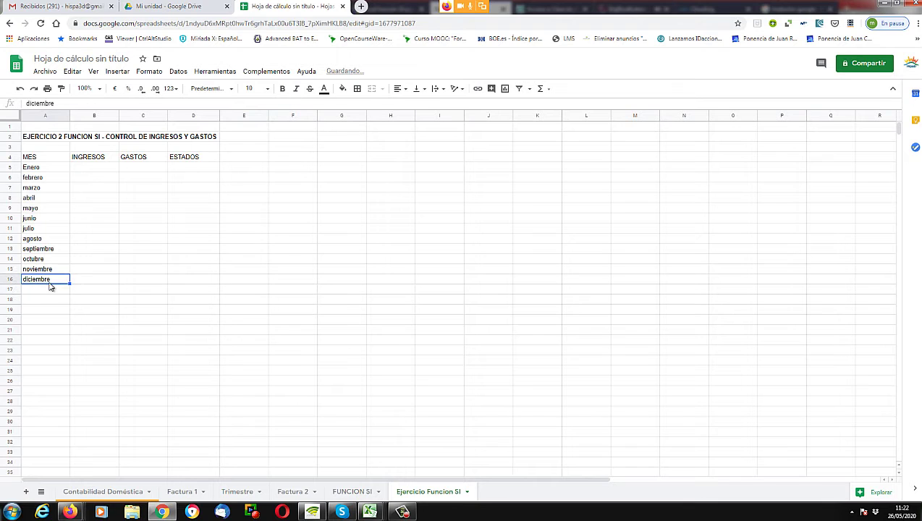
# - Enter Enero's income of 250000 in B5 and its expenses of 50000 in C5, following the web example
pyautogui.click(45, 172)
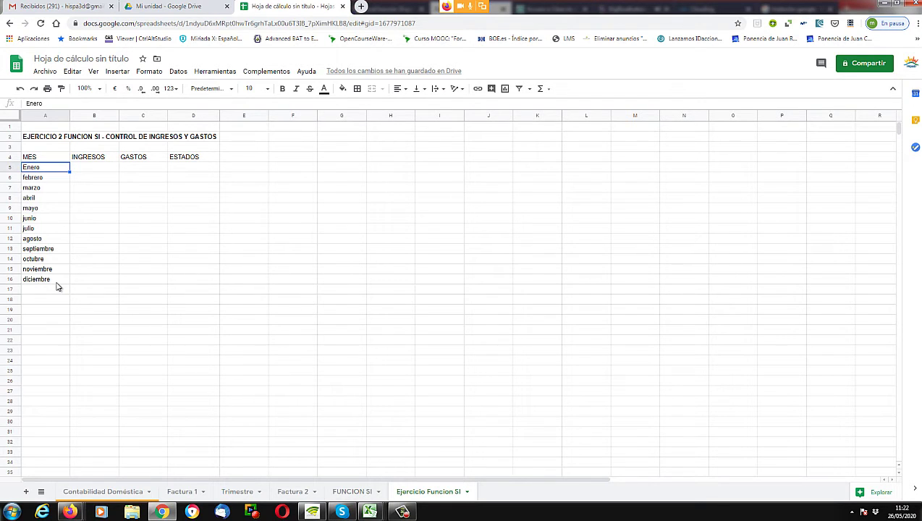
pyautogui.click(85, 172)
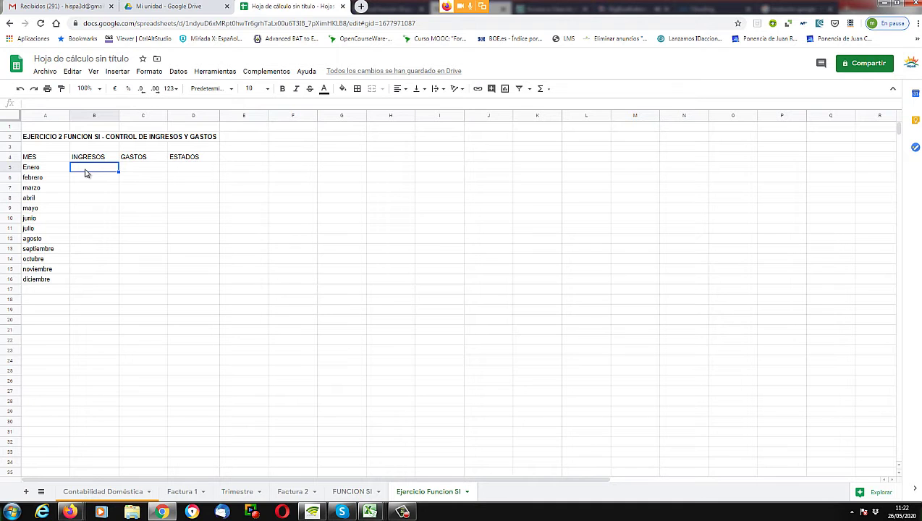
pyautogui.hotkey('alt', 'Tab')
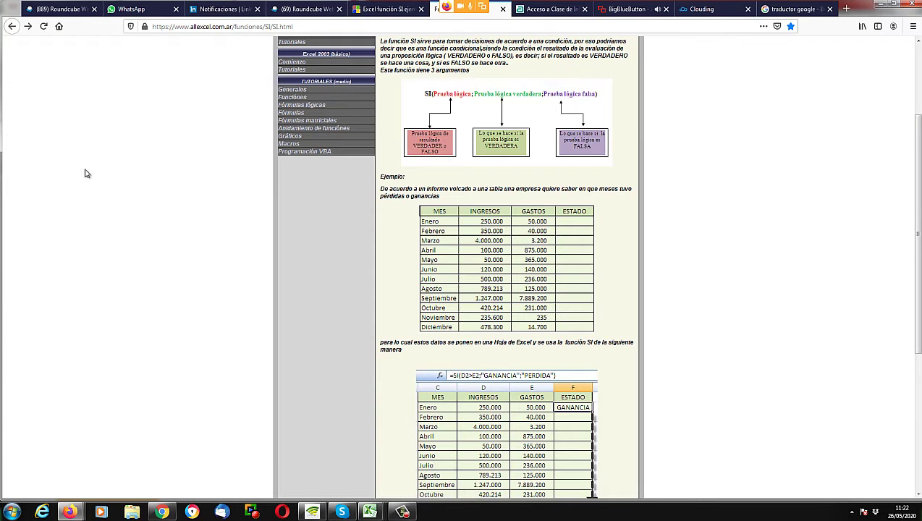
pyautogui.hotkey('alt', 'Tab')
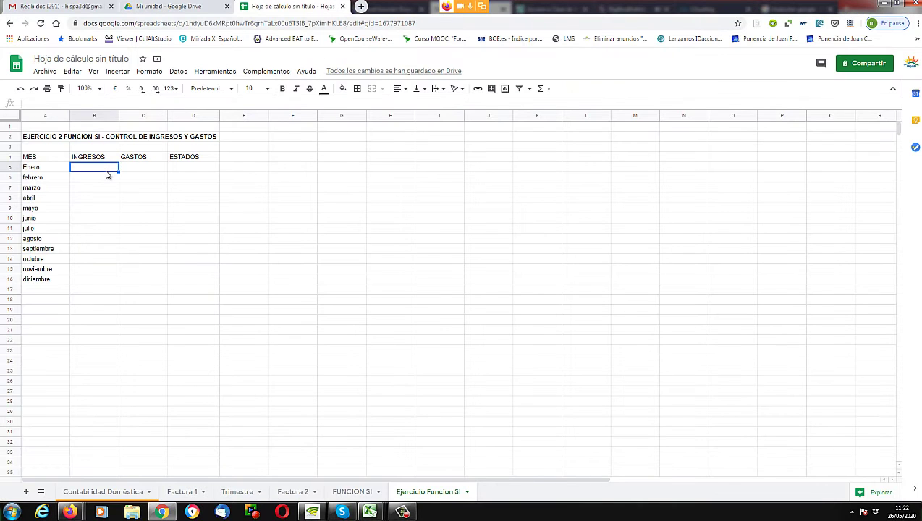
pyautogui.write('250')
pyautogui.press('Return')
pyautogui.press('Up')
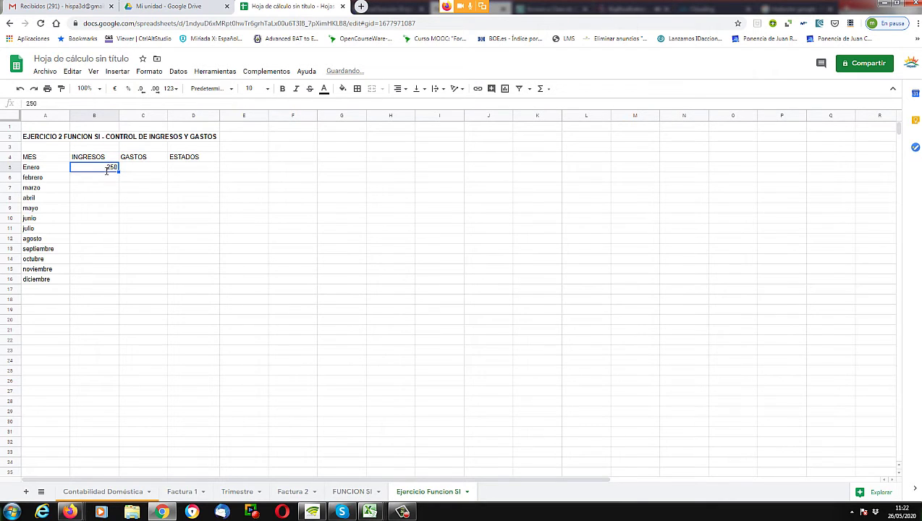
pyautogui.doubleClick(106, 171)
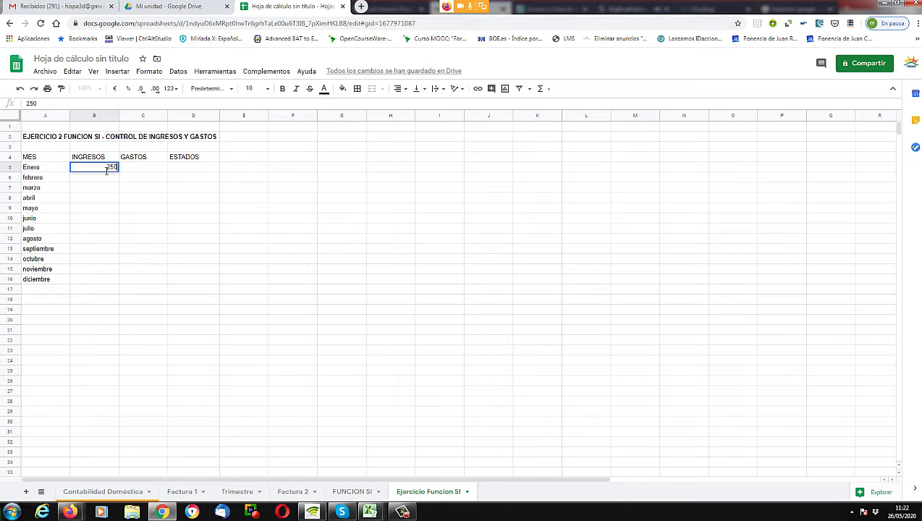
pyautogui.hotkey('alt', 'Tab')
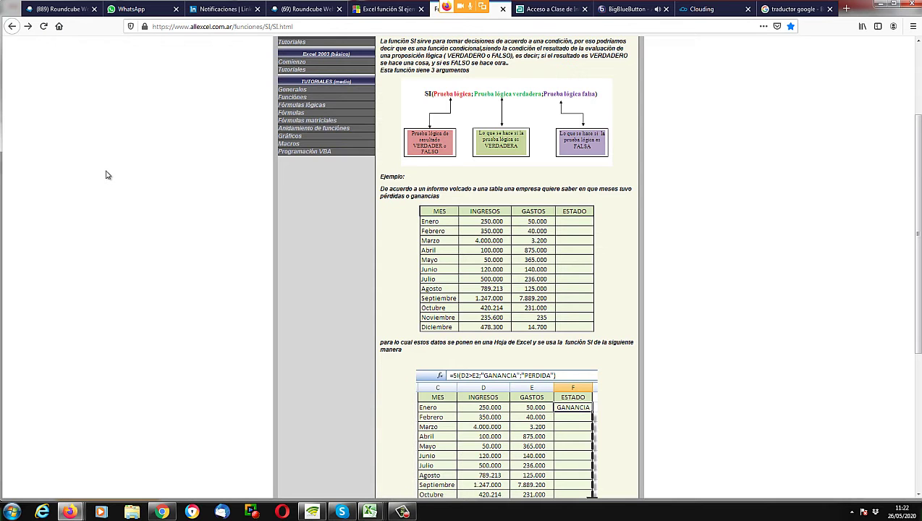
pyautogui.hotkey('alt', 'Tab')
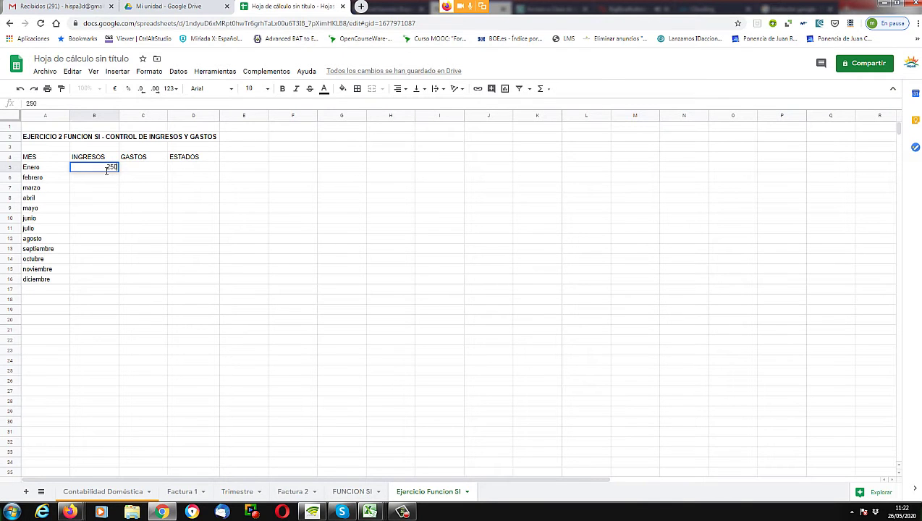
pyautogui.write('250000')
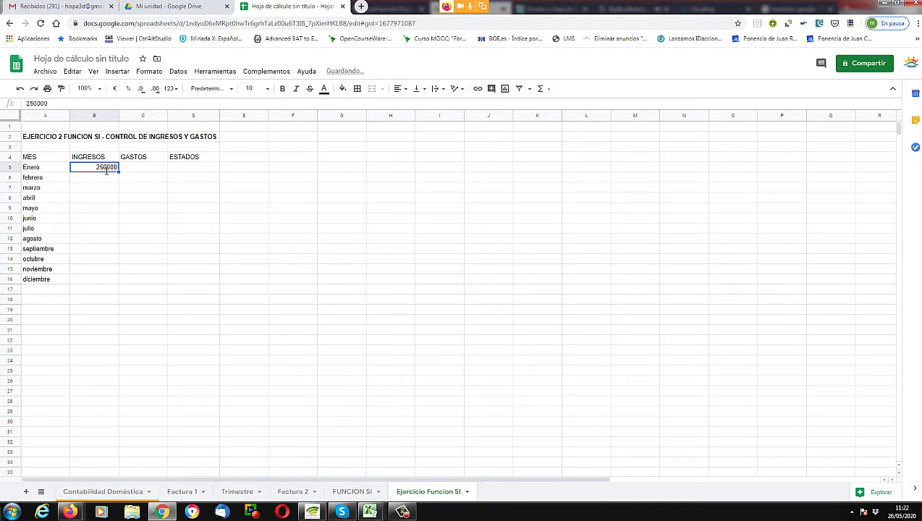
pyautogui.press('Tab')
pyautogui.write('50000')
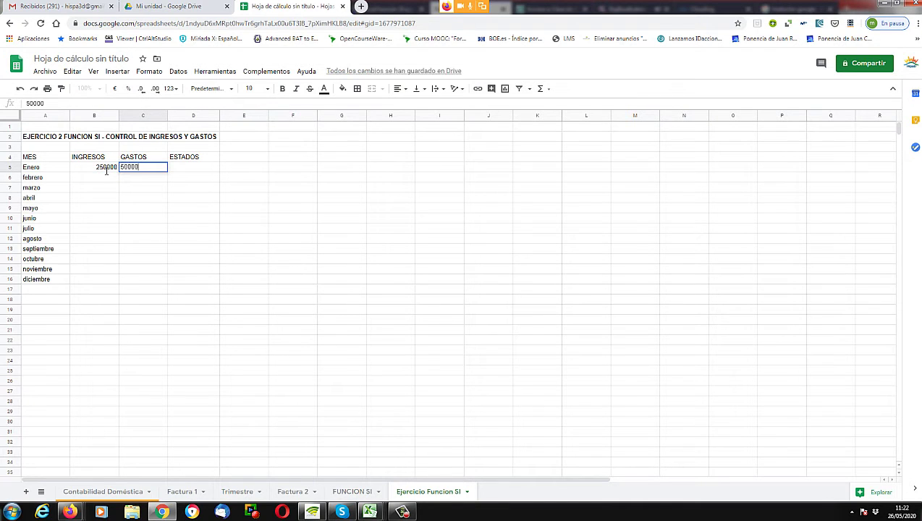
pyautogui.press('Return')
# - Enter febrero's figures from the web example: 350000 under INGRESOS and 40000 under GASTOS
pyautogui.hotkey('alt', 'Tab')
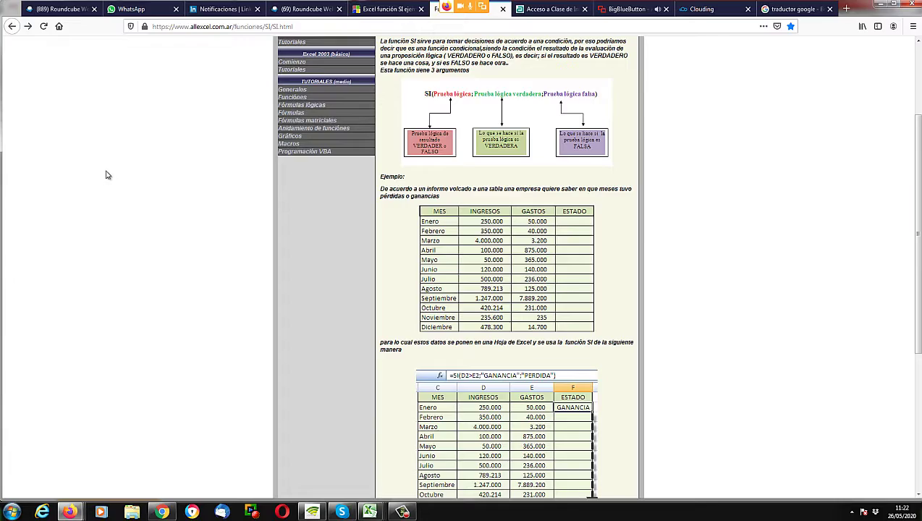
pyautogui.hotkey('alt', 'Tab')
pyautogui.click(107, 173)
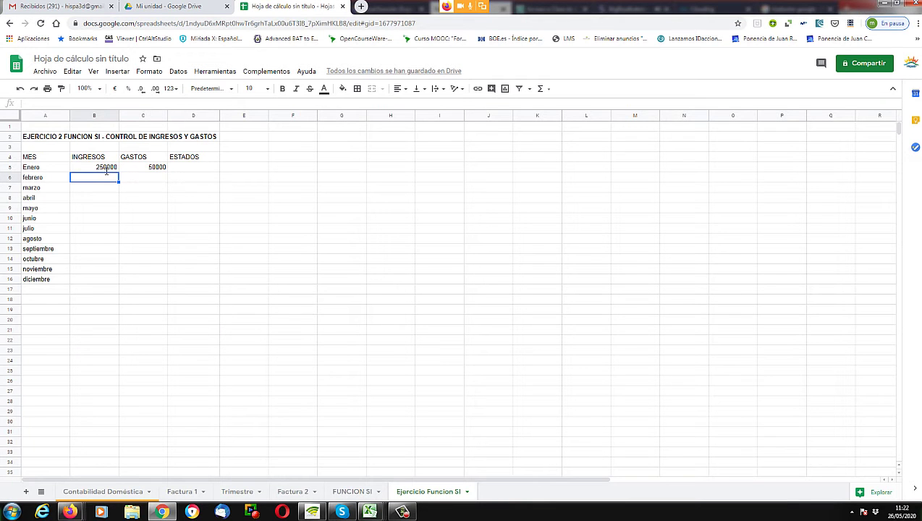
pyautogui.write('35000')
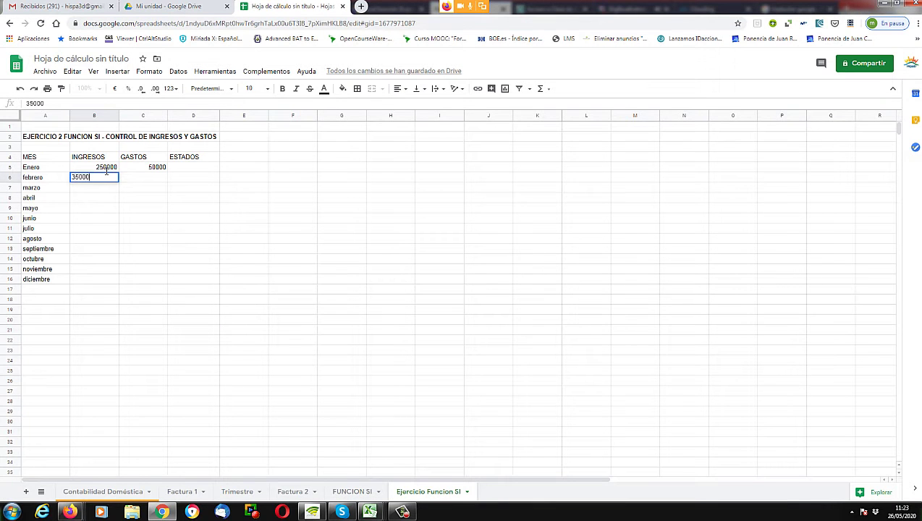
pyautogui.write('0')
pyautogui.press('Return')
pyautogui.press('Up')
pyautogui.press('Right')
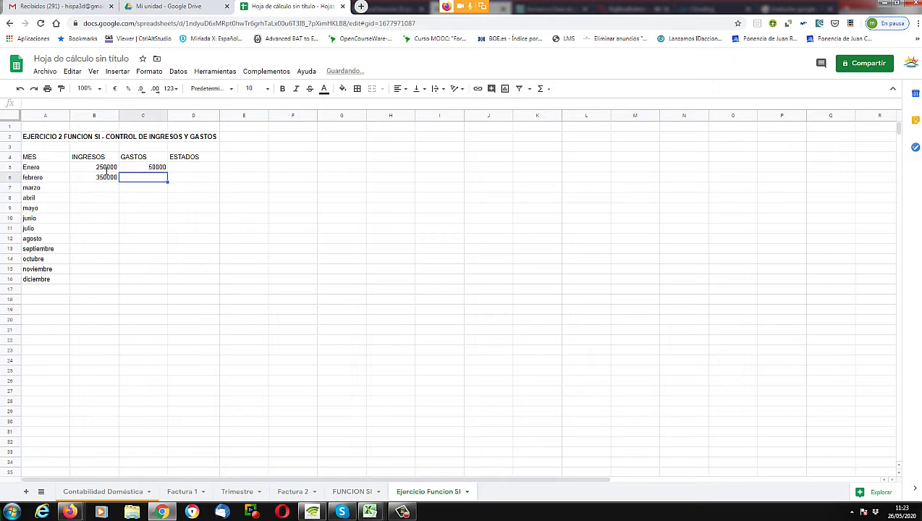
pyautogui.write('40000')
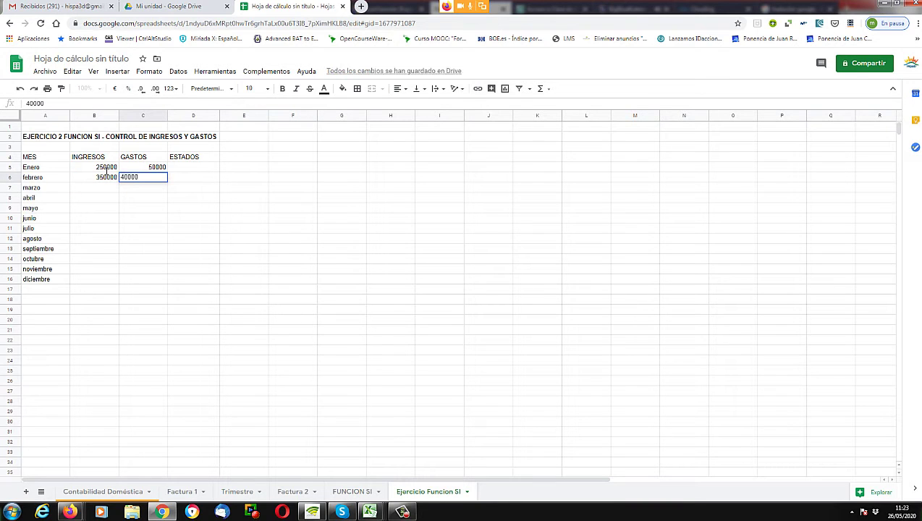
pyautogui.press('Return')
pyautogui.press('Left')
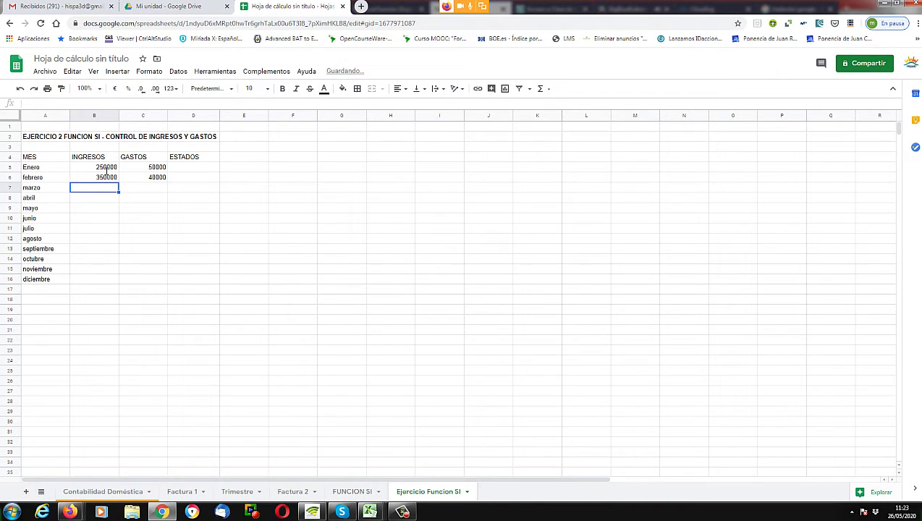
# - Enter 4000000 as the income and 3200 as the expenses for marzo, checking the web example's table
pyautogui.hotkey('alt', 'Tab')
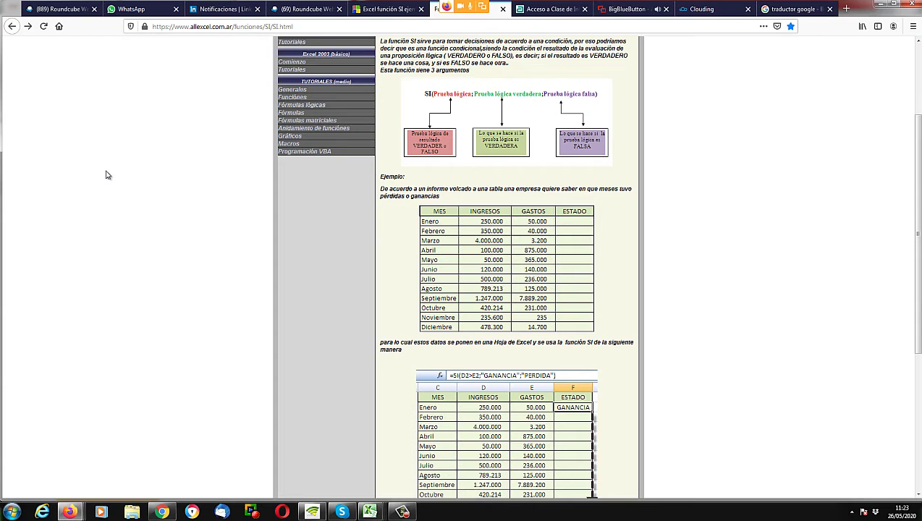
pyautogui.hotkey('alt', 'Tab')
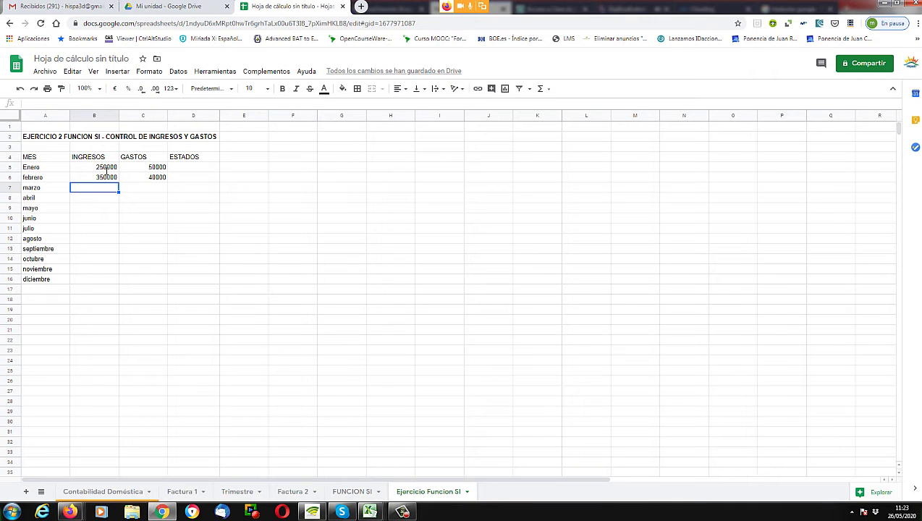
pyautogui.write('4000')
pyautogui.hotkey('alt', 'Tab')
pyautogui.hotkey('alt', 'Tab')
pyautogui.write('000')
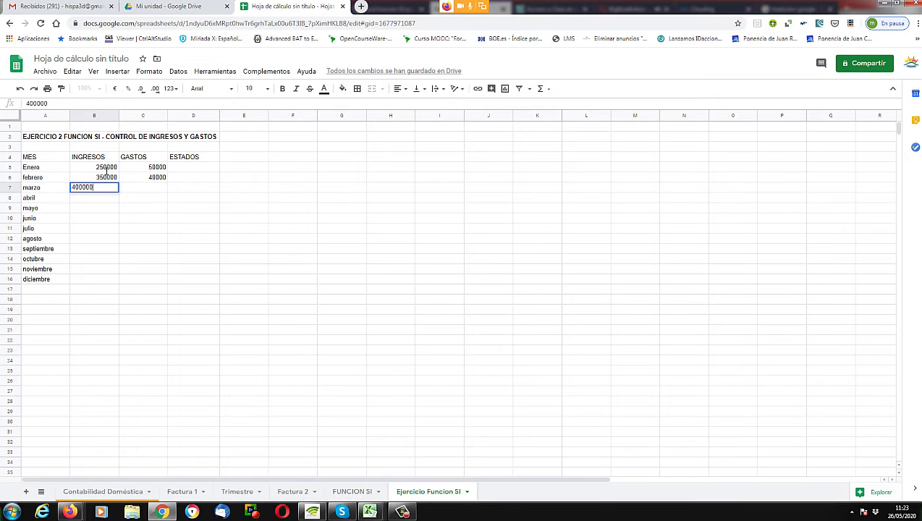
pyautogui.press('Tab')
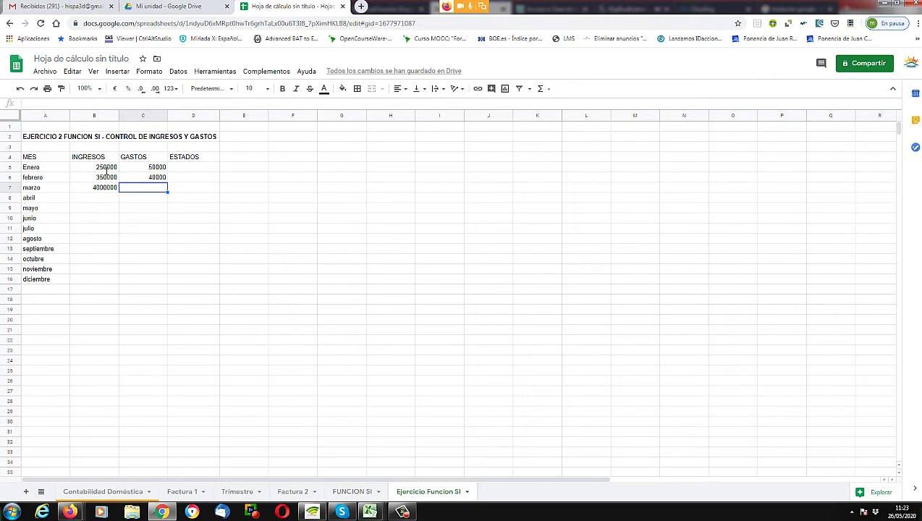
pyautogui.click(38, 141)
pyautogui.click(147, 191)
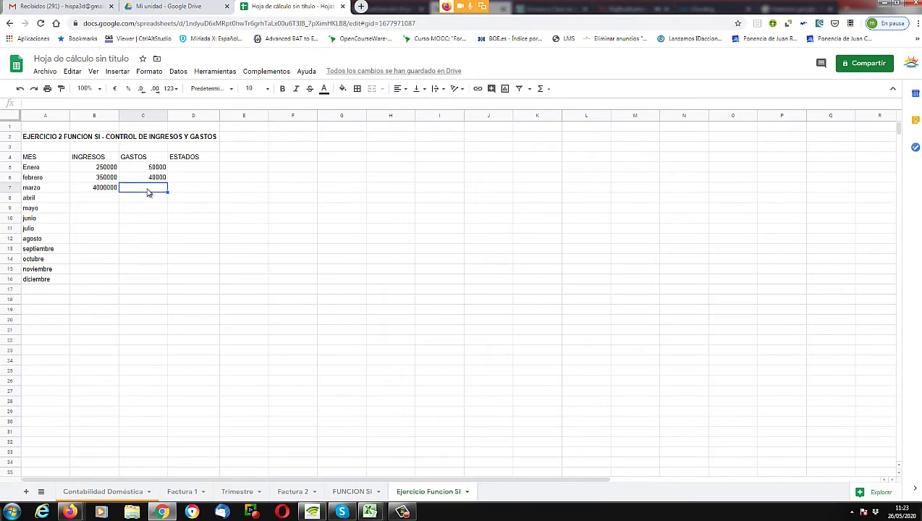
pyautogui.write('3200')
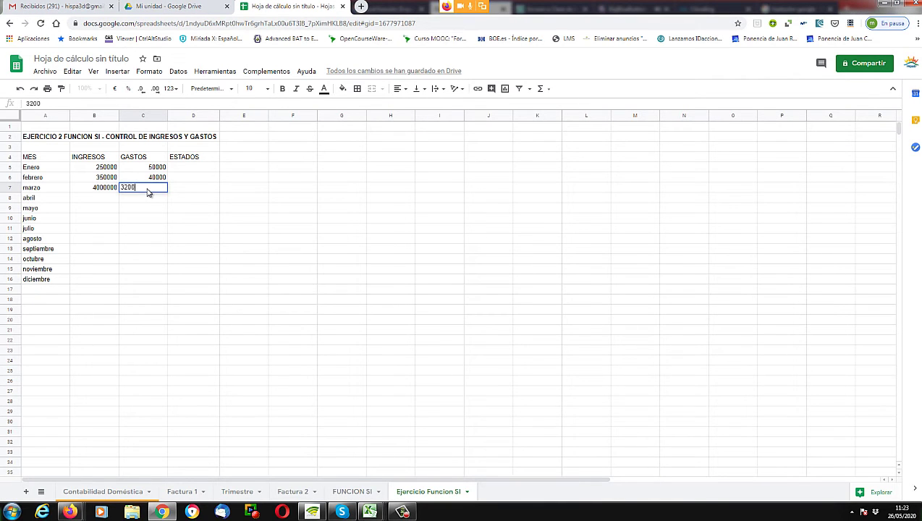
pyautogui.press('Return')
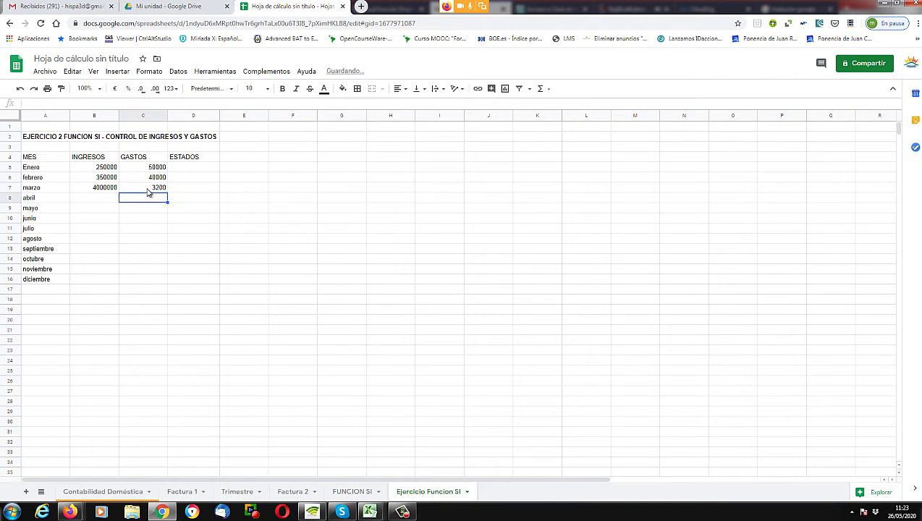
# - Fill in the abril row with 100000 in INGRESOS and 875000 in GASTOS, as in the web example
pyautogui.click(110, 199)
pyautogui.hotkey('alt', 'Tab')
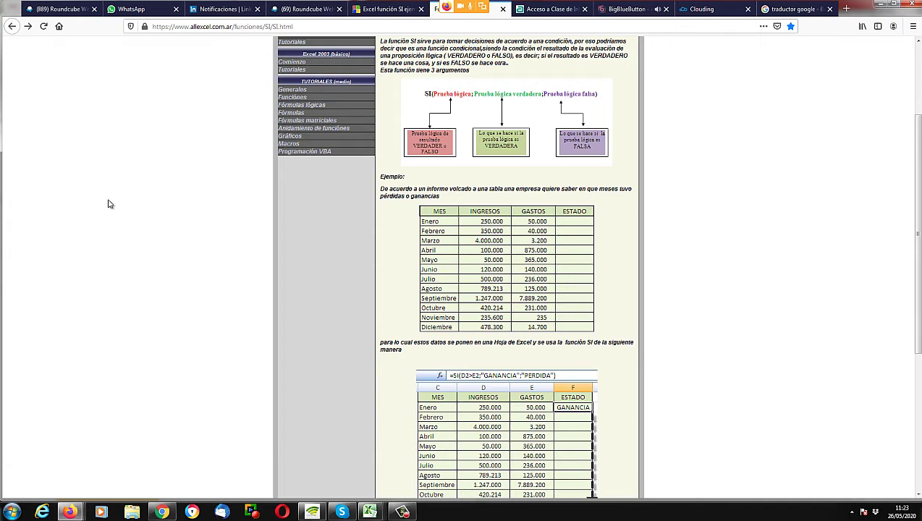
pyautogui.hotkey('alt', 'Tab')
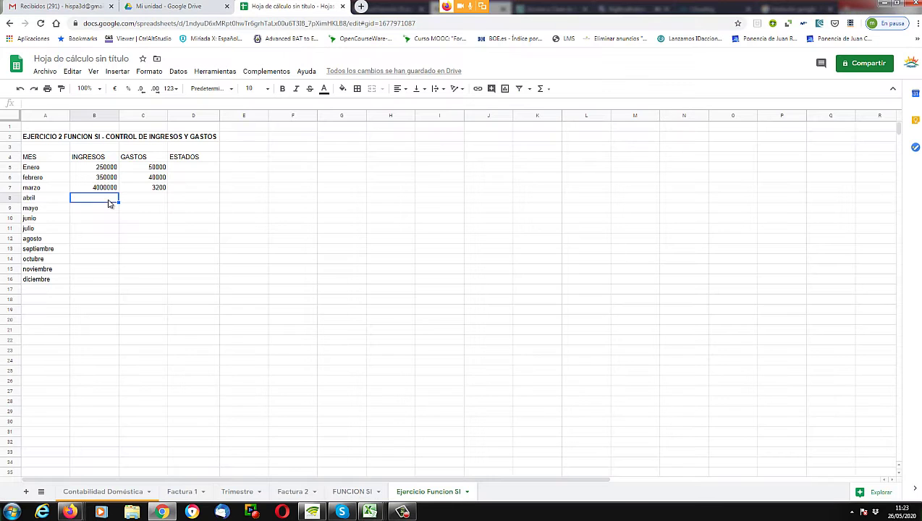
pyautogui.write('100000')
pyautogui.press('Tab')
pyautogui.hotkey('alt', 'Tab')
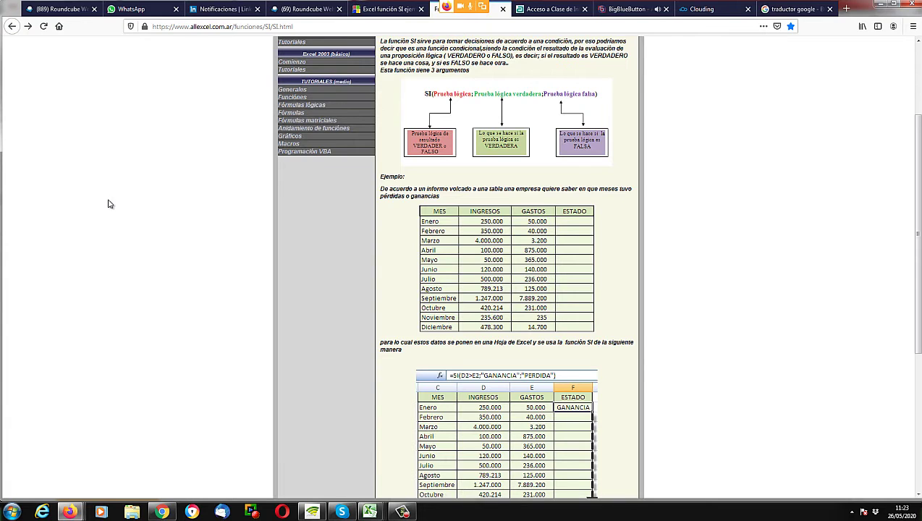
pyautogui.hotkey('alt', 'Tab')
pyautogui.write('875')
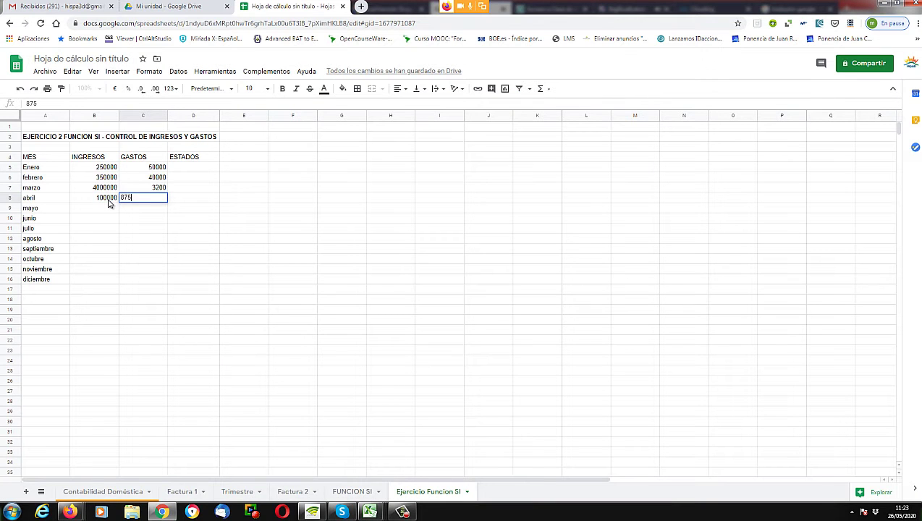
pyautogui.write('000')
pyautogui.press('Return')
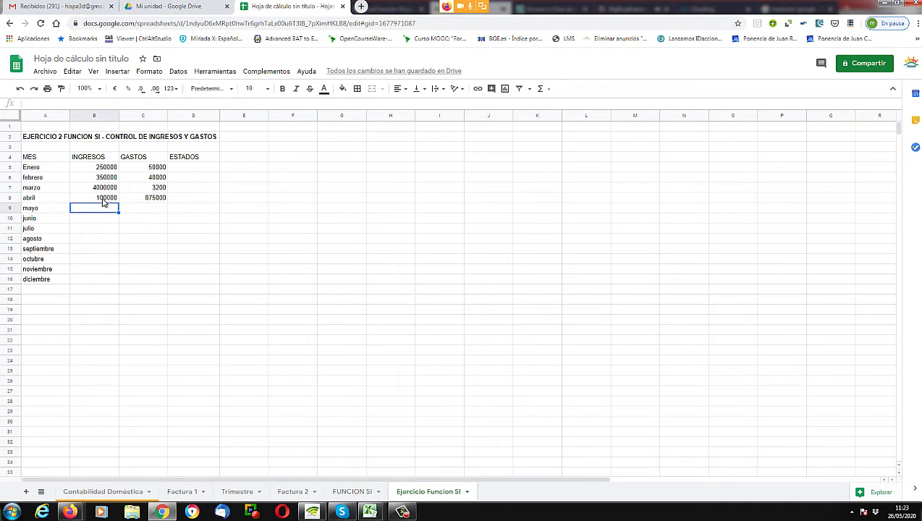
# - Copy mayo's amounts from the web example, entering 50000 under INGRESOS and 365000 under GASTOS
pyautogui.hotkey('alt', 'Tab')
pyautogui.hotkey('alt', 'Tab')
pyautogui.hotkey('alt', 'Tab')
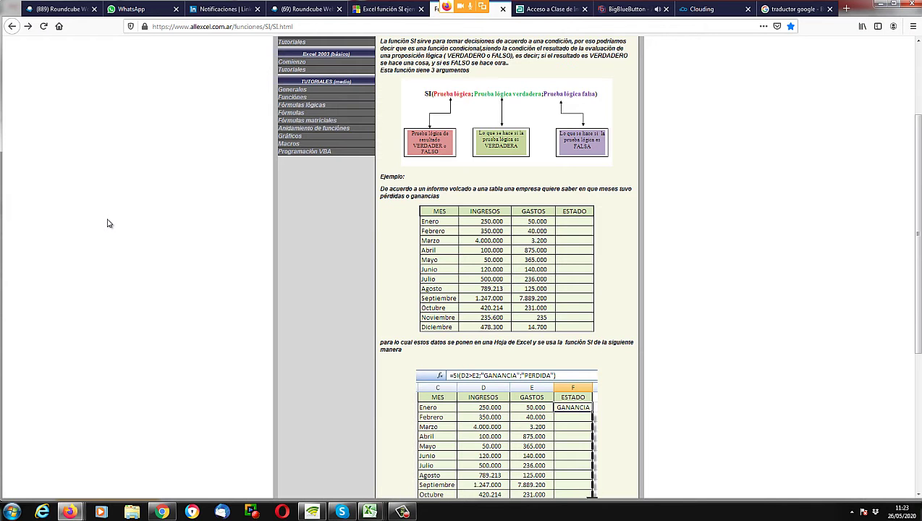
pyautogui.hotkey('alt', 'Tab')
pyautogui.write('50000')
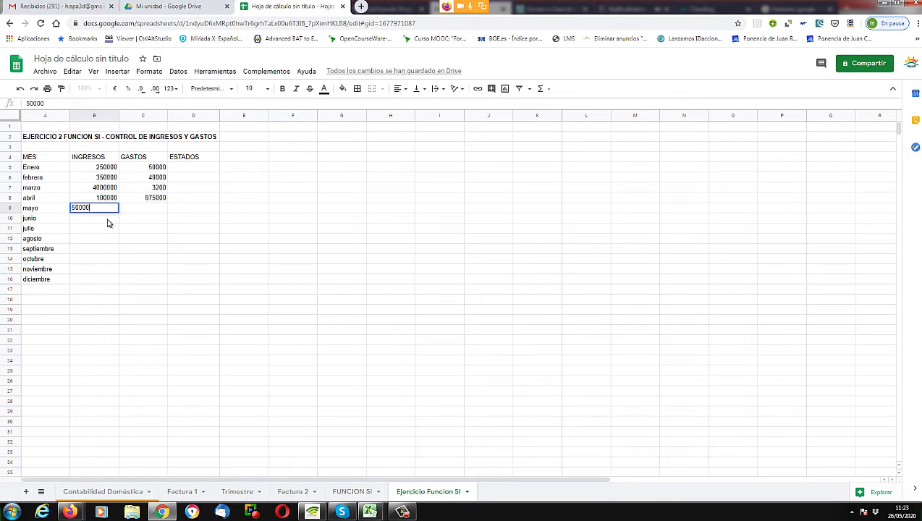
pyautogui.press('Tab')
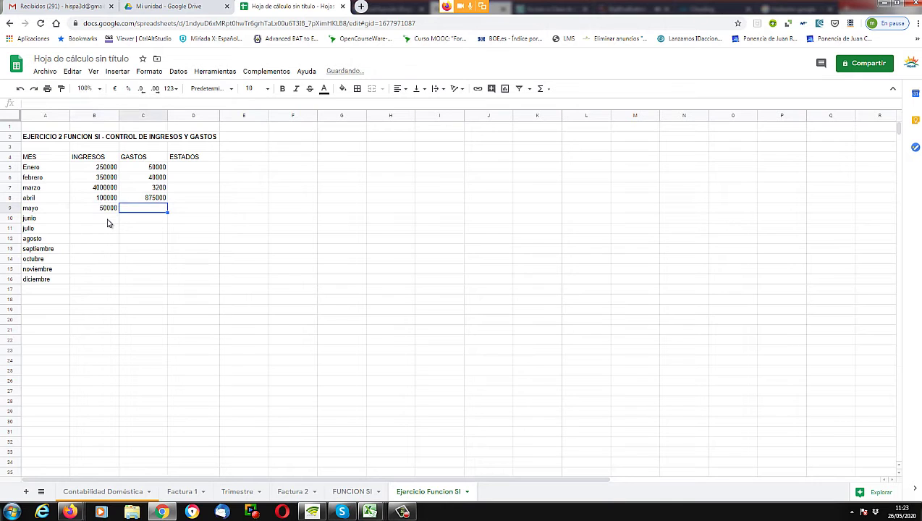
pyautogui.write('3650')
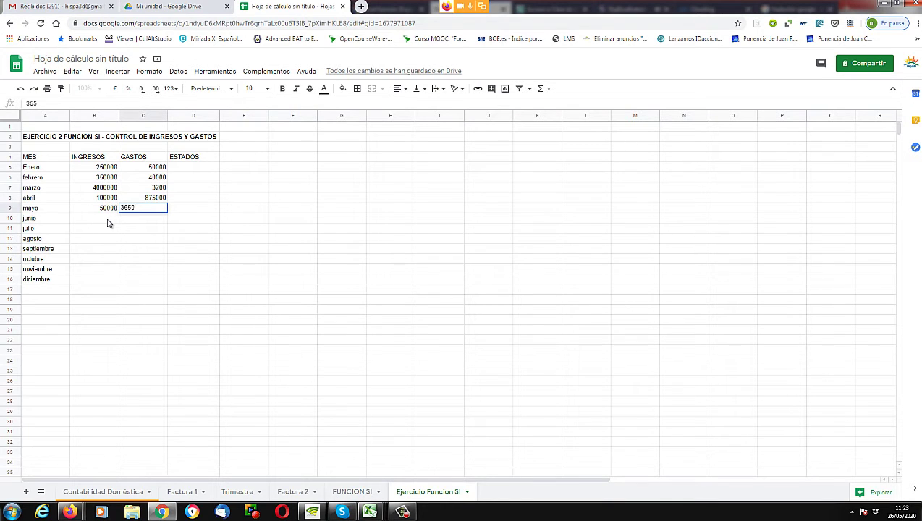
pyautogui.write('00')
pyautogui.press('Return')
pyautogui.press('Up')
pyautogui.press('Right')
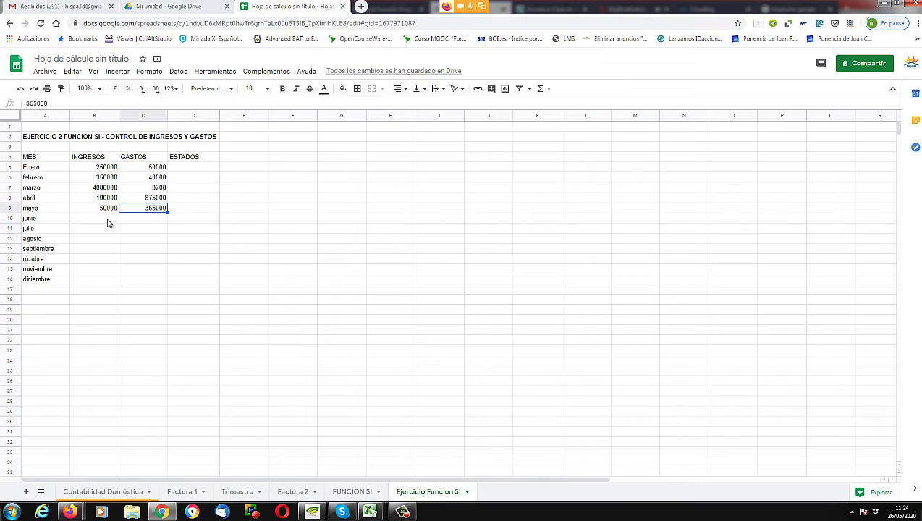
# - Enter 120000 as junio's income in cell B10
pyautogui.click(107, 222)
pyautogui.write('1200')
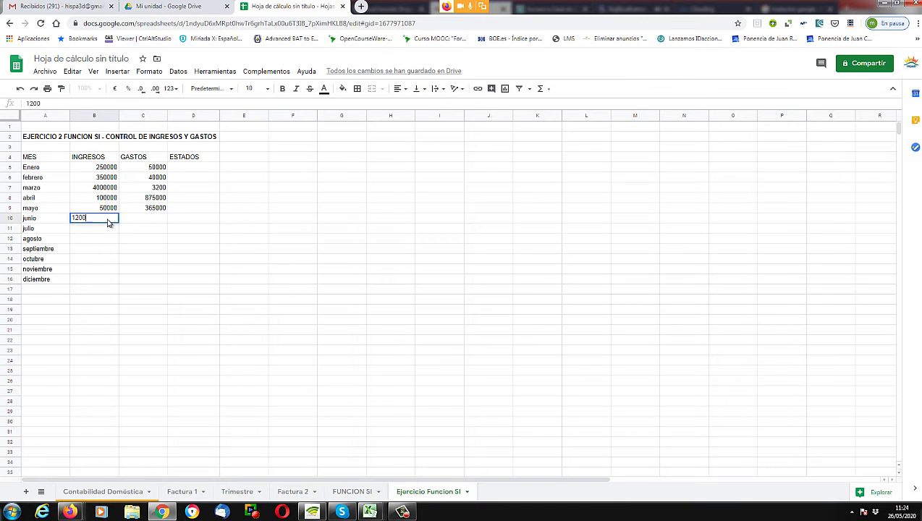
pyautogui.write('00')
pyautogui.press('Tab')
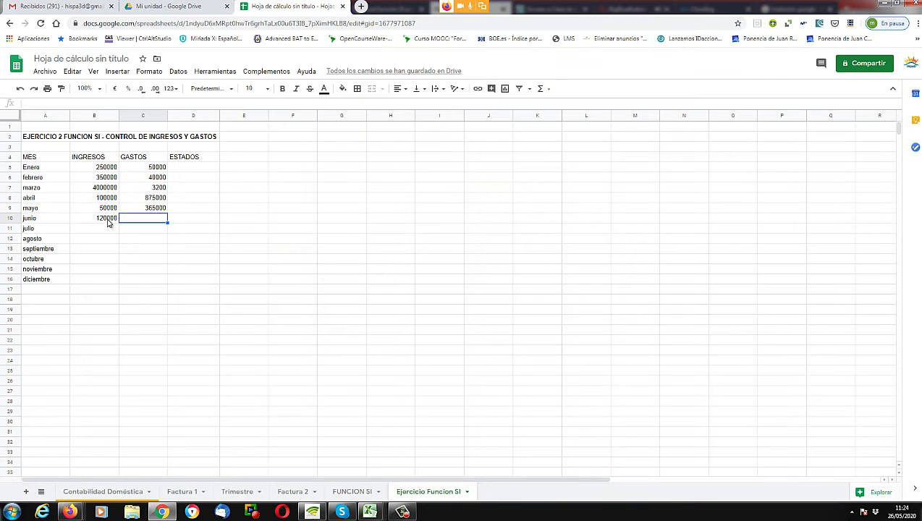
# - Enter 140000 as junio's expenses and fill in the julio row with 500000 in INGRESOS and 236000 in GASTOS
pyautogui.write('140000')
pyautogui.press('Return')
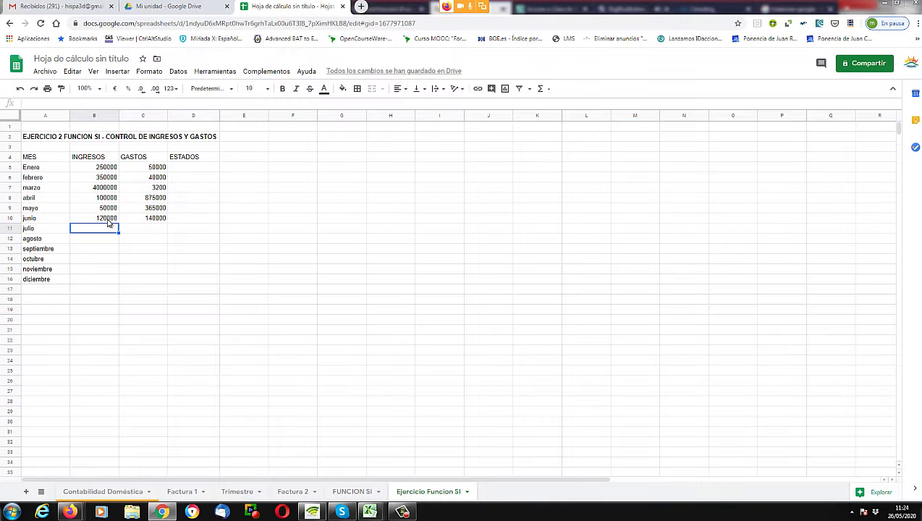
pyautogui.write('500000')
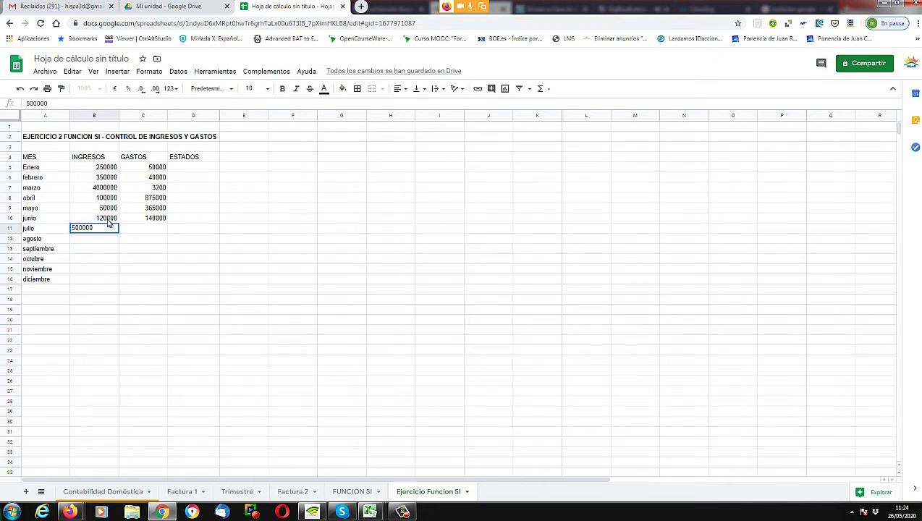
pyautogui.press('Tab')
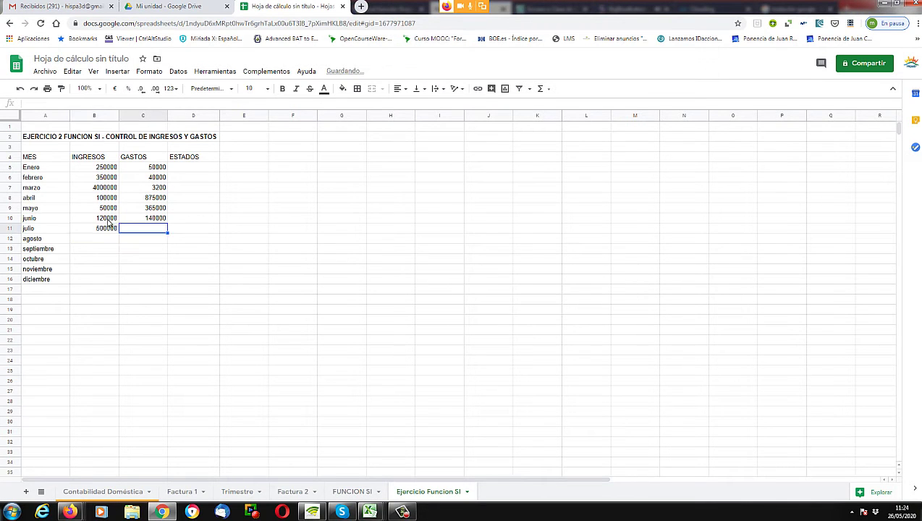
pyautogui.hotkey('alt', 'Tab')
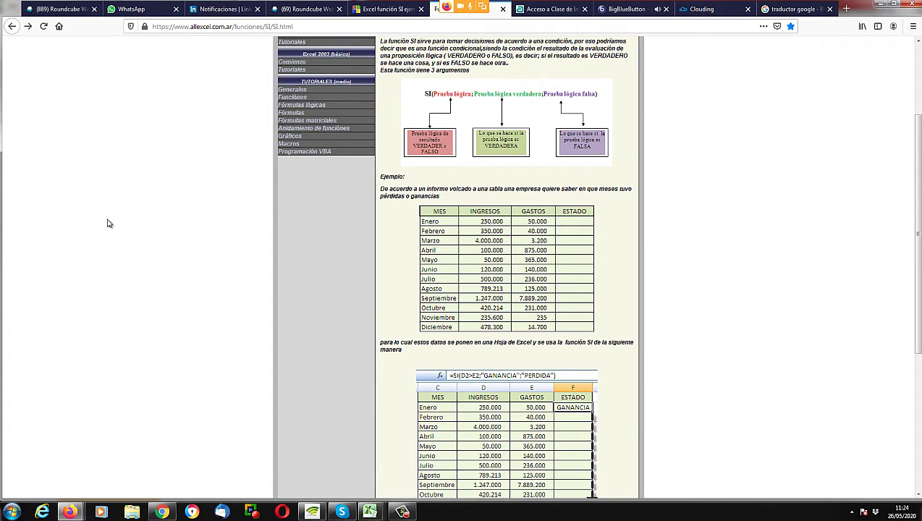
pyautogui.hotkey('alt', 'Tab')
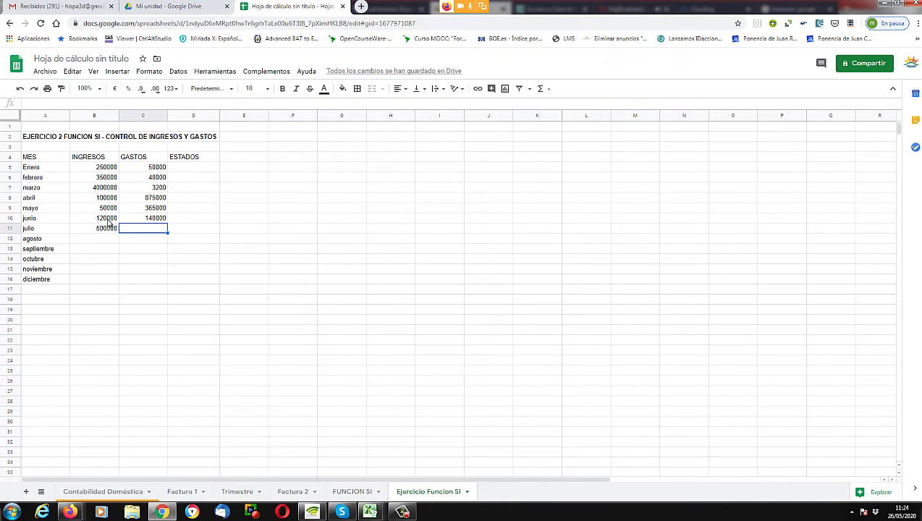
pyautogui.write('236000')
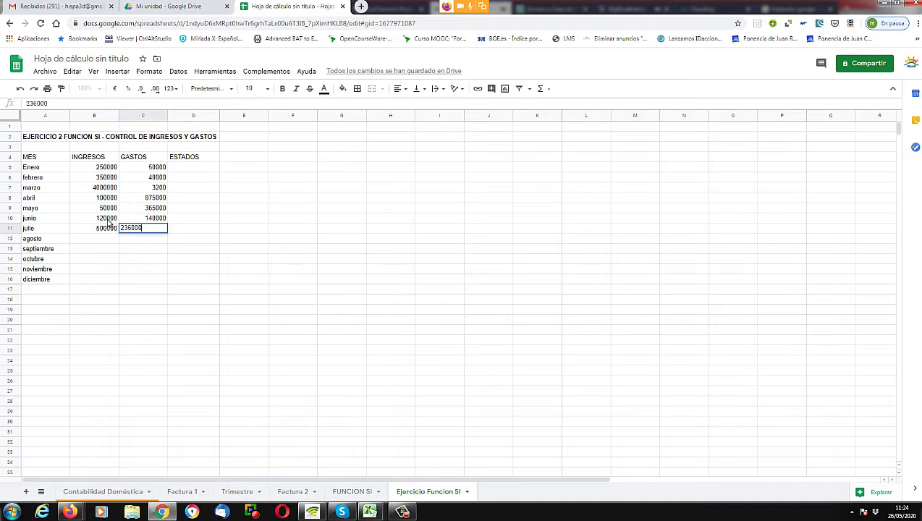
pyautogui.press('Return')
# - Enter 789213 as agosto's income in cell B12, following the web example's table
pyautogui.hotkey('alt', 'Tab')
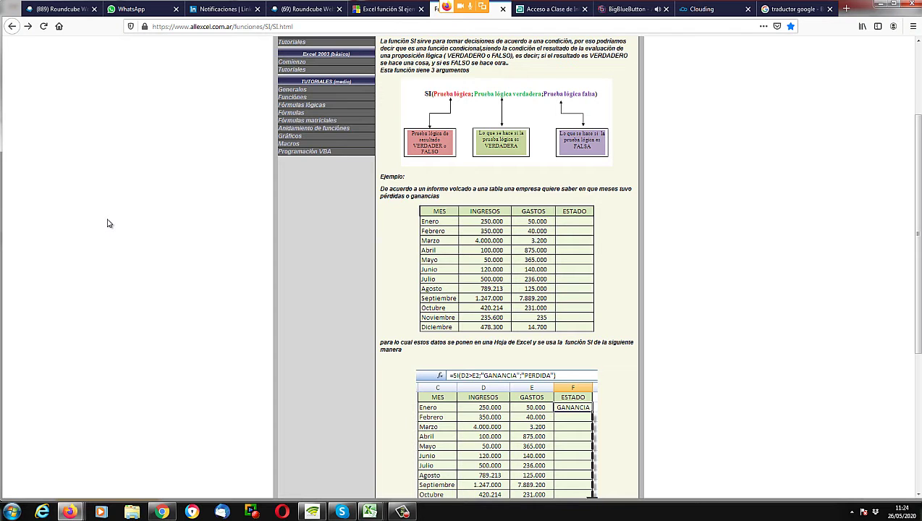
pyautogui.hotkey('alt', 'Tab')
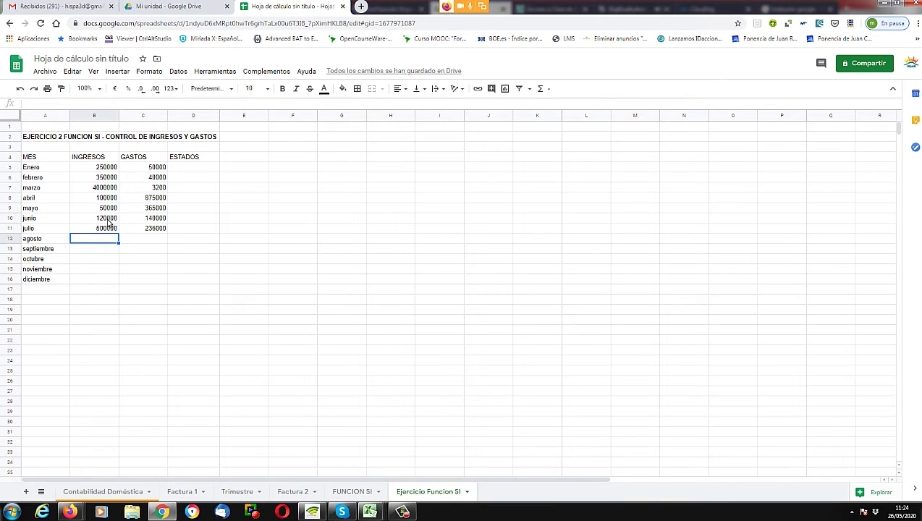
pyautogui.hotkey('alt', 'Tab')
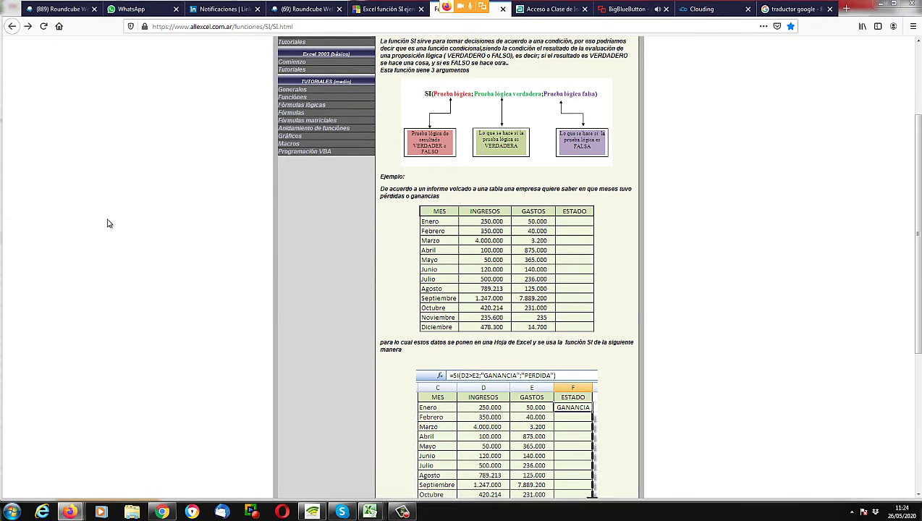
pyautogui.hotkey('alt', 'Tab')
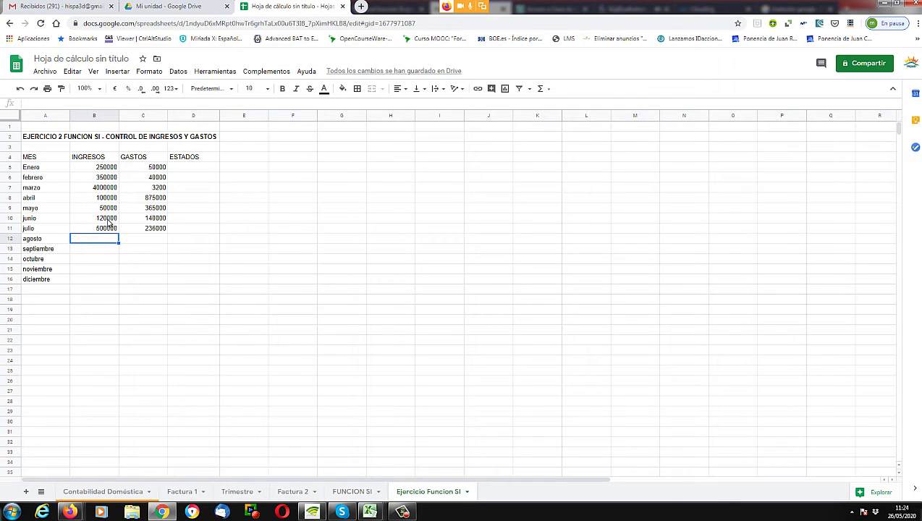
pyautogui.write('789')
pyautogui.hotkey('alt', 'Tab')
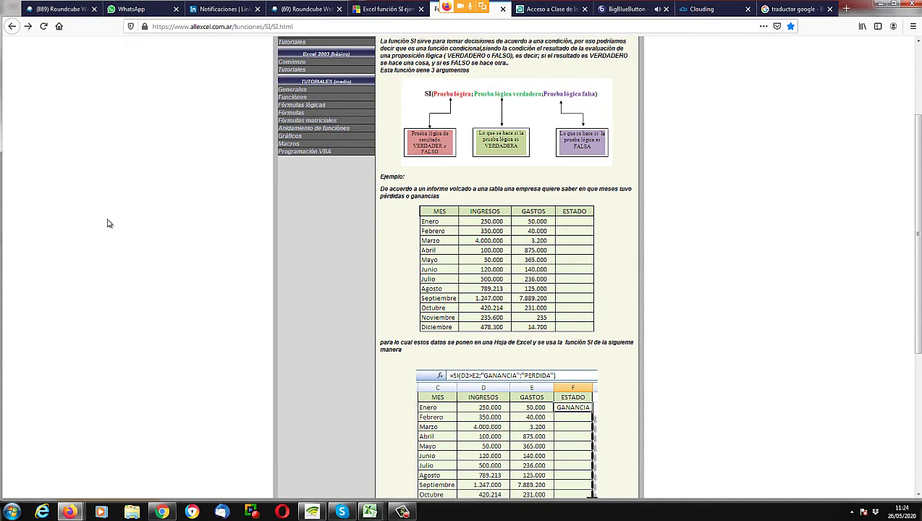
pyautogui.hotkey('alt', 'Tab')
pyautogui.write('9213')
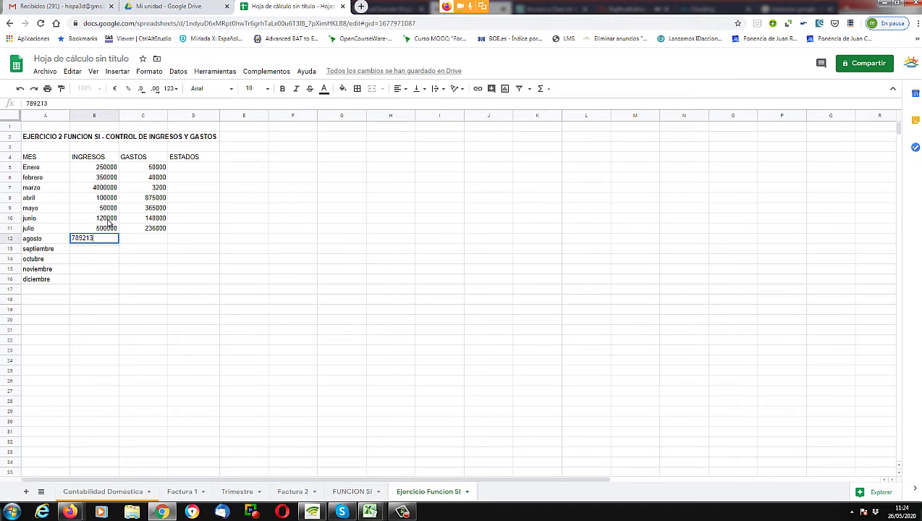
pyautogui.press('Tab')
# - Enter 125000 as agosto's expenses in cell C12, checking the web example's table
pyautogui.hotkey('alt', 'Tab')
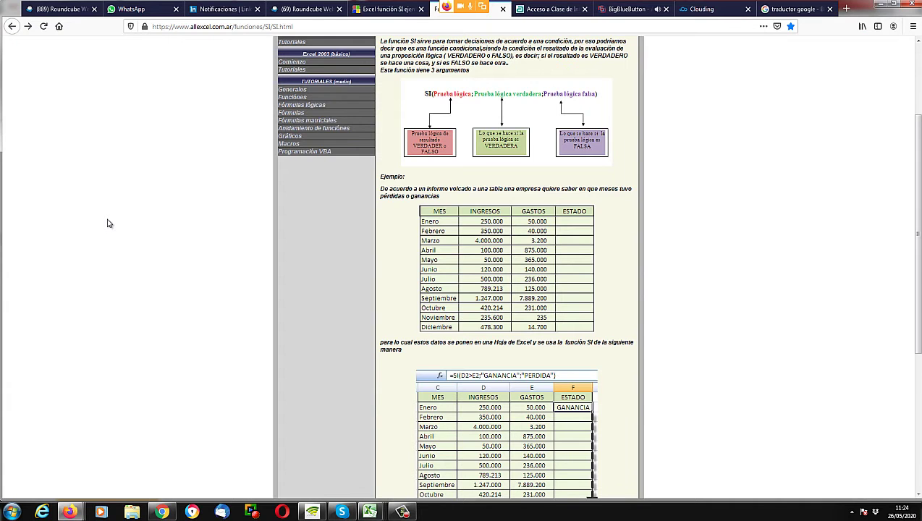
pyautogui.hotkey('alt', 'Tab')
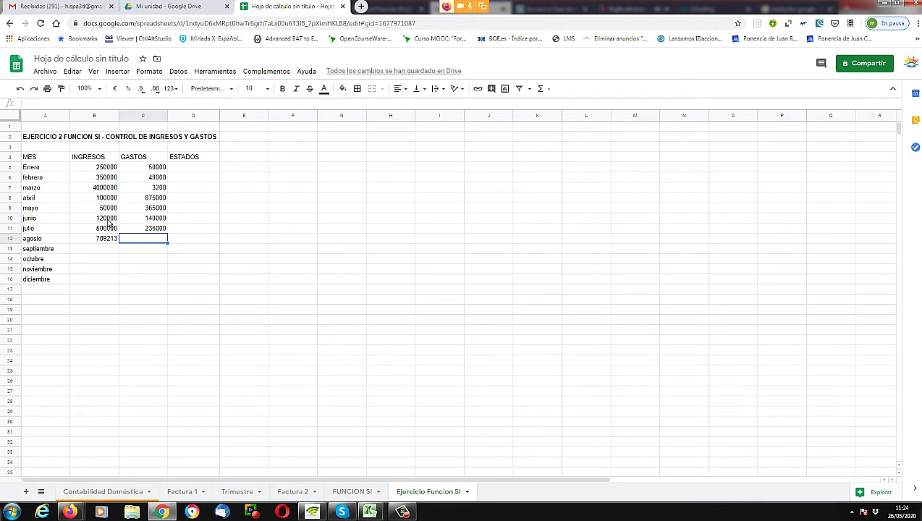
pyautogui.hotkey('alt', 'Tab')
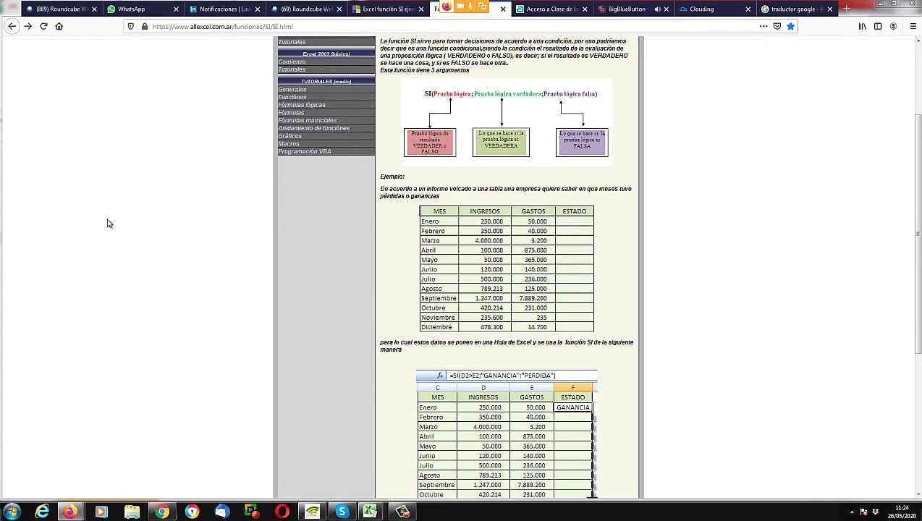
pyautogui.hotkey('alt', 'Tab')
pyautogui.write('125000')
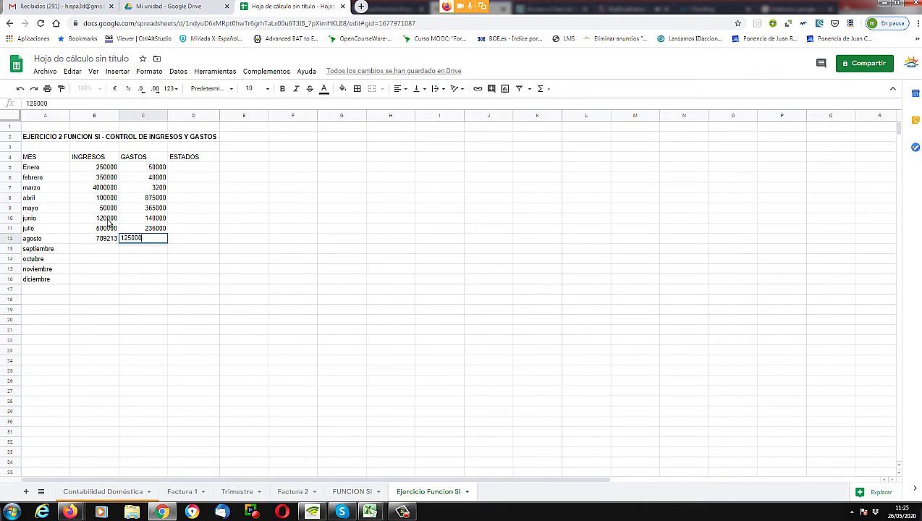
pyautogui.press('Return')
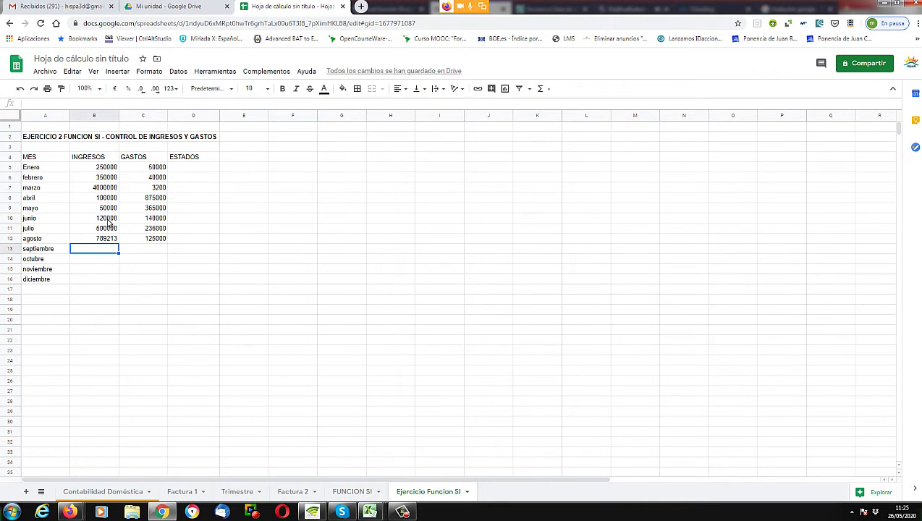
# - Copy septiembre's income from the web example, entering 1247000 in cell B13
pyautogui.hotkey('alt', 'Tab')
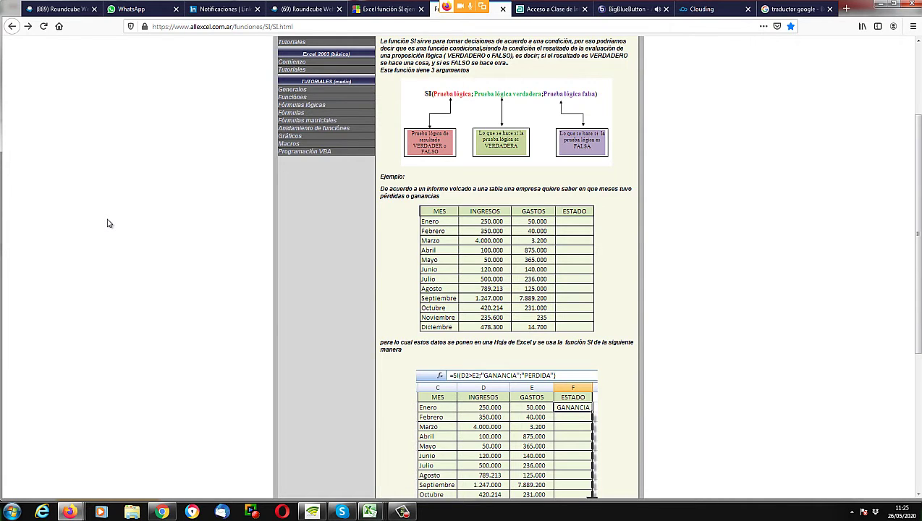
pyautogui.hotkey('alt', 'Tab')
pyautogui.write('1247')
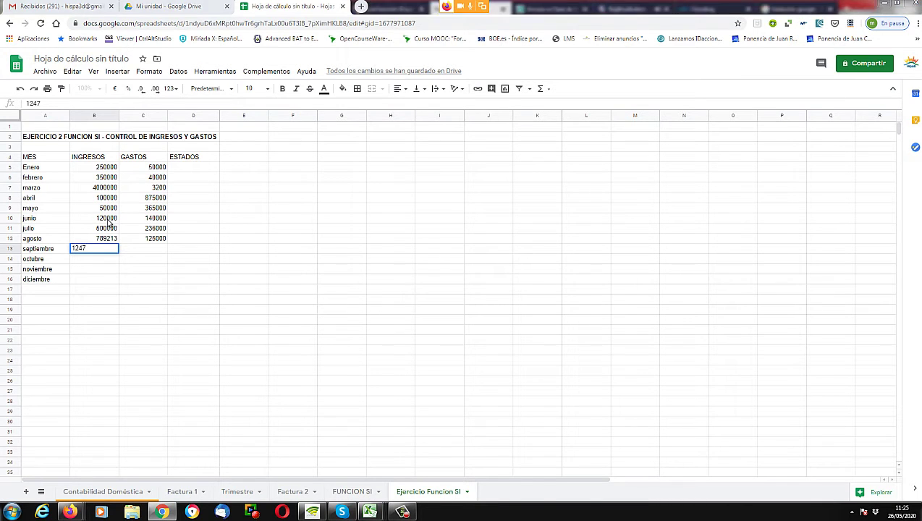
pyautogui.hotkey('alt', 'Tab')
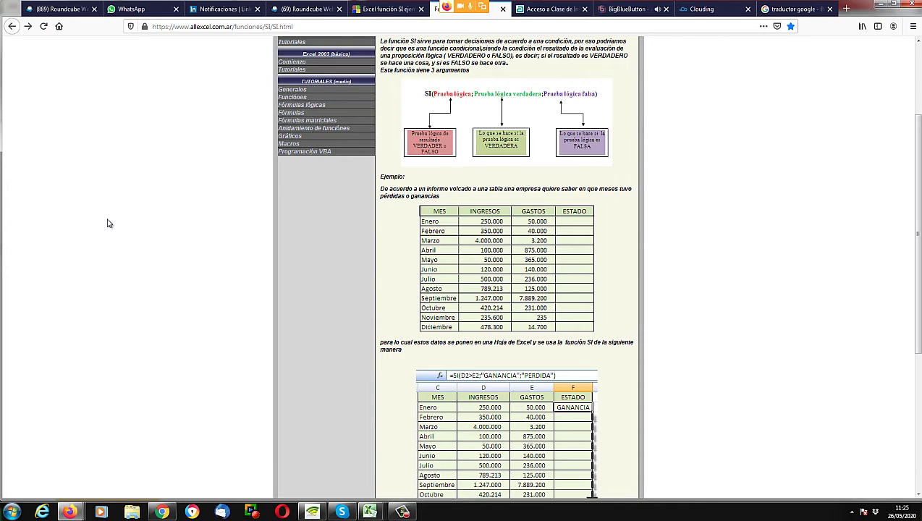
pyautogui.hotkey('alt', 'Tab')
pyautogui.write('7000')
pyautogui.press('Tab')
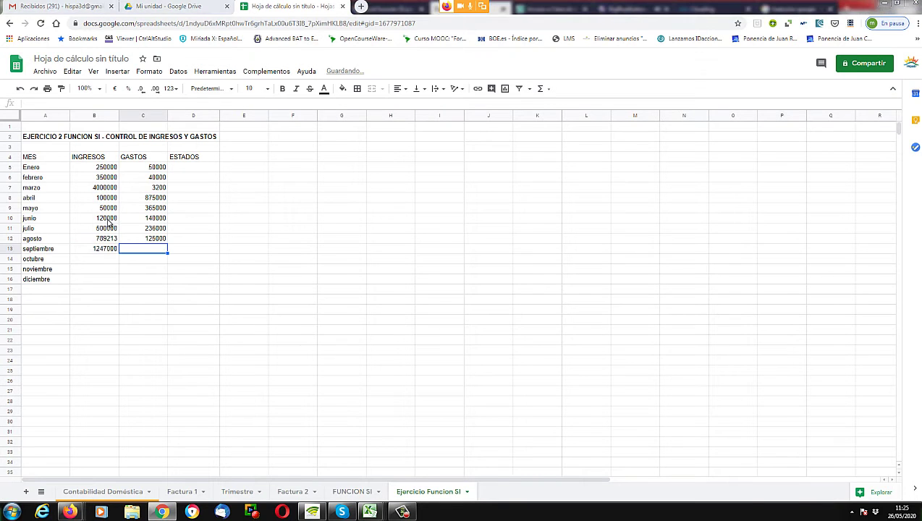
# - Copy septiembre's expenses from the web example, entering 7889200 in cell C13
pyautogui.hotkey('alt', 'Tab')
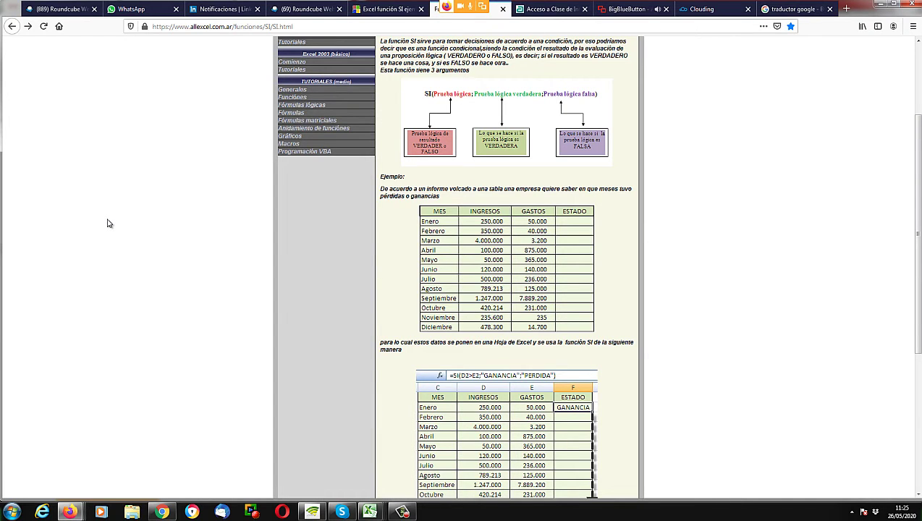
pyautogui.hotkey('alt', 'Tab')
pyautogui.write('788')
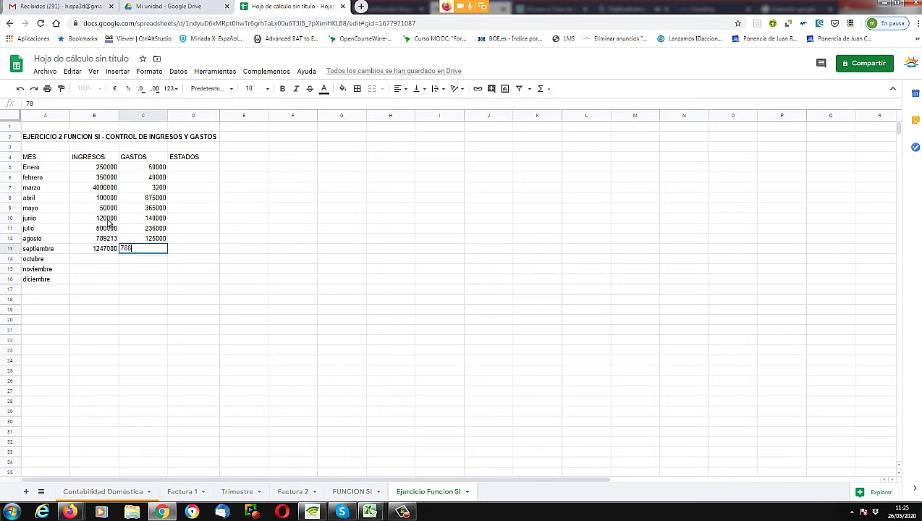
pyautogui.write('9200')
pyautogui.press('Return')
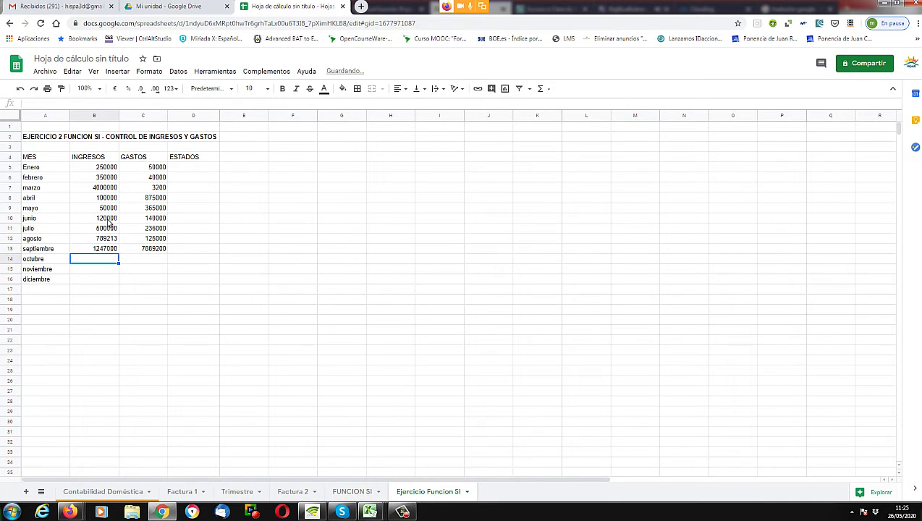
# - Fill in the octubre row with 420214 in INGRESOS and 231000 in GASTOS, as in the web example
pyautogui.hotkey('alt', 'Tab')
pyautogui.hotkey('alt', 'Tab')
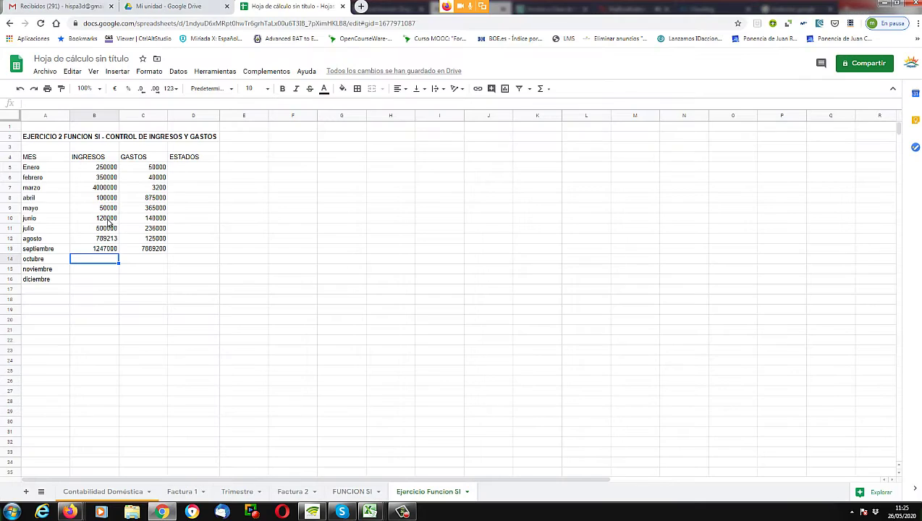
pyautogui.write('420214')
pyautogui.press('Return')
pyautogui.hotkey('alt', 'Tab')
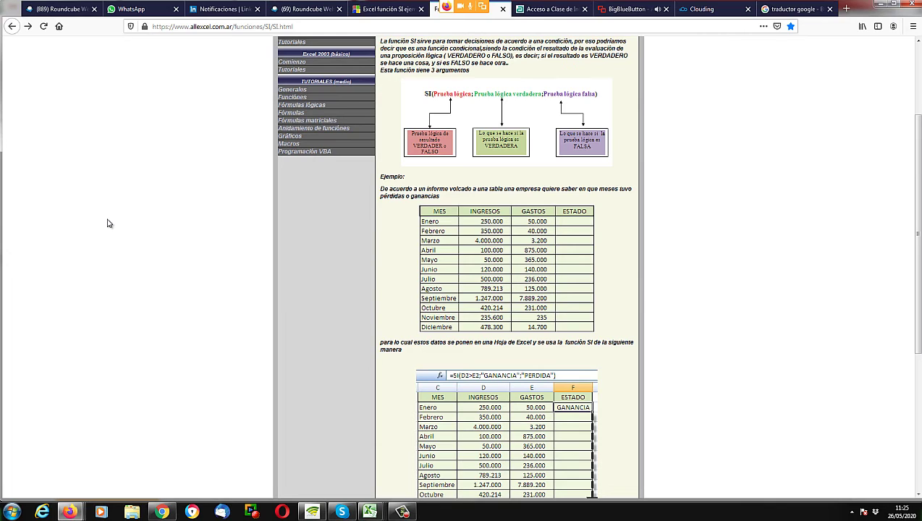
pyautogui.hotkey('alt', 'Tab')
pyautogui.write('231')
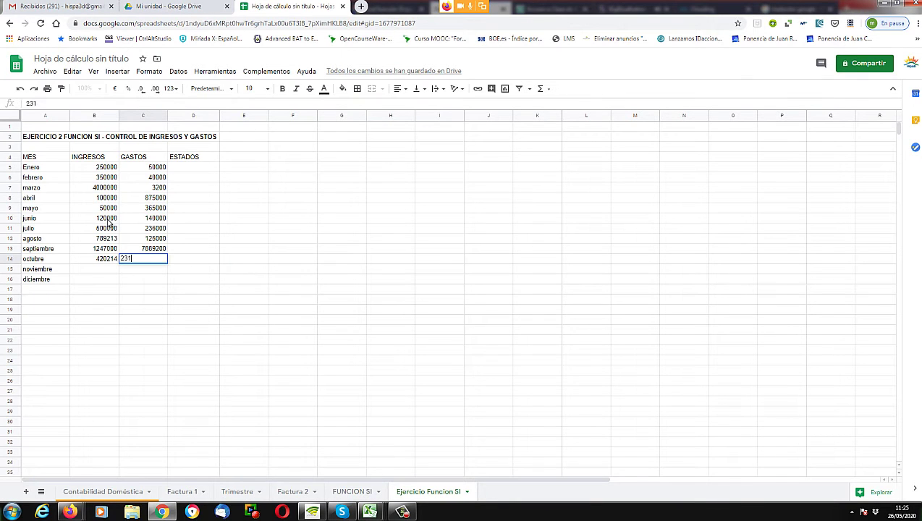
pyautogui.write('000')
pyautogui.press('Return')
# - Copy noviembre's amounts from the web example, entering 235600 under INGRESOS and 235 under GASTOS
pyautogui.hotkey('alt', 'Tab')
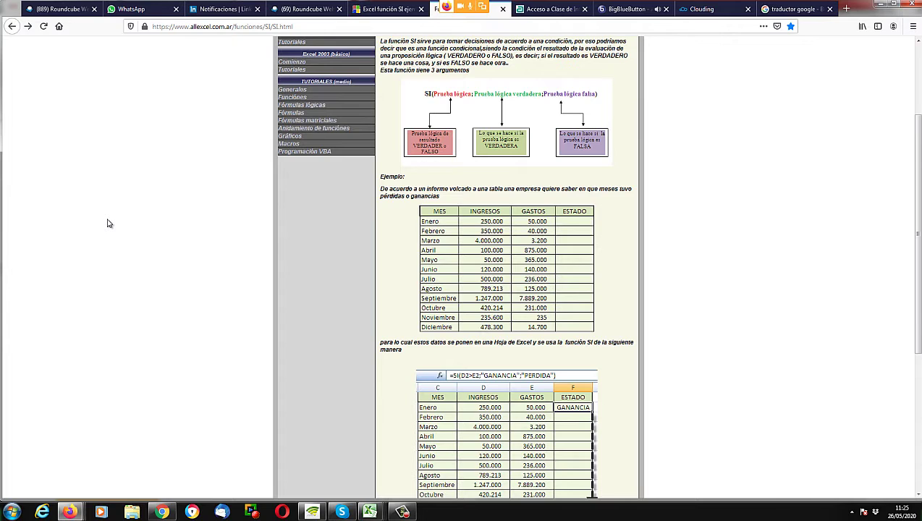
pyautogui.hotkey('alt', 'Tab')
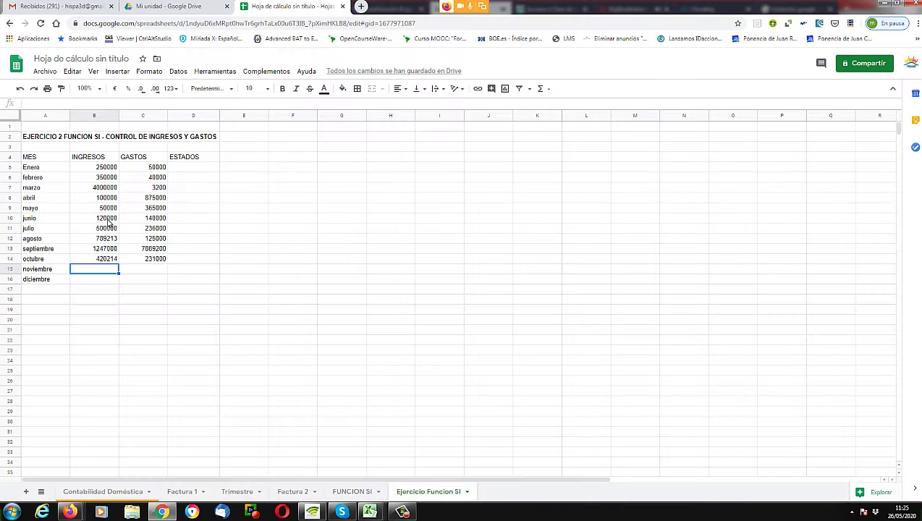
pyautogui.write('235600')
pyautogui.press('Tab')
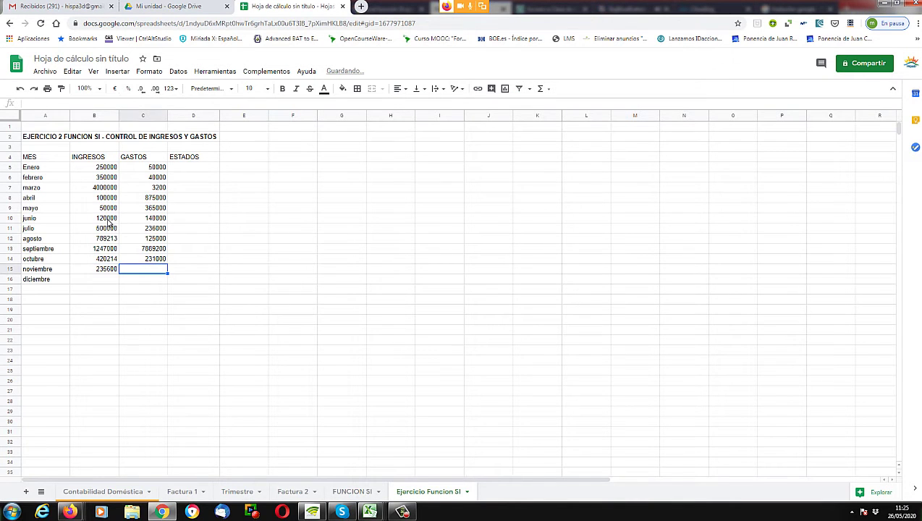
pyautogui.hotkey('alt', 'Tab')
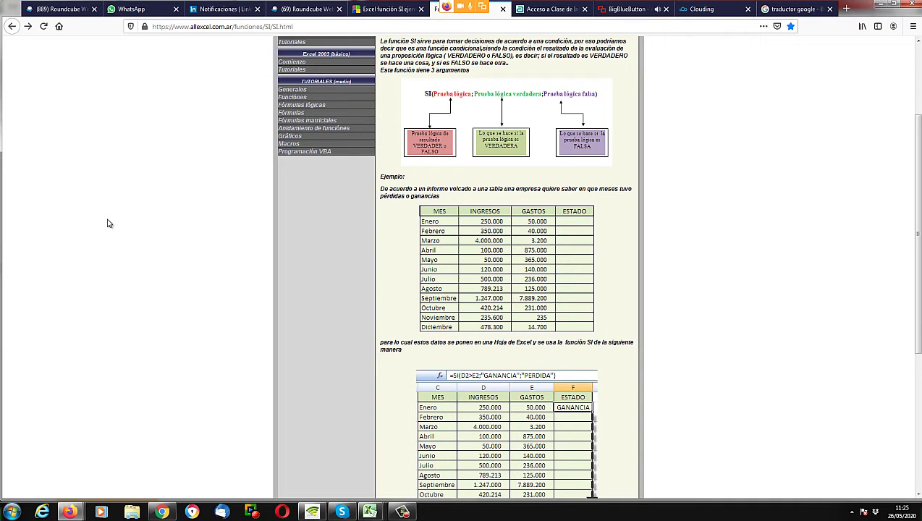
pyautogui.hotkey('alt', 'Tab')
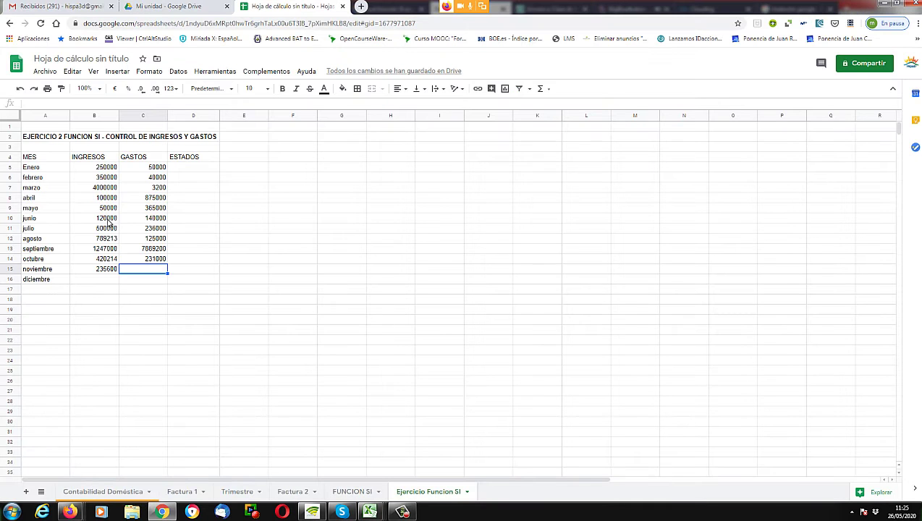
pyautogui.write('235')
pyautogui.press('Return')
# - Copy diciembre's income from the web example, entering 478300 in cell B16
pyautogui.hotkey('alt', 'Tab')
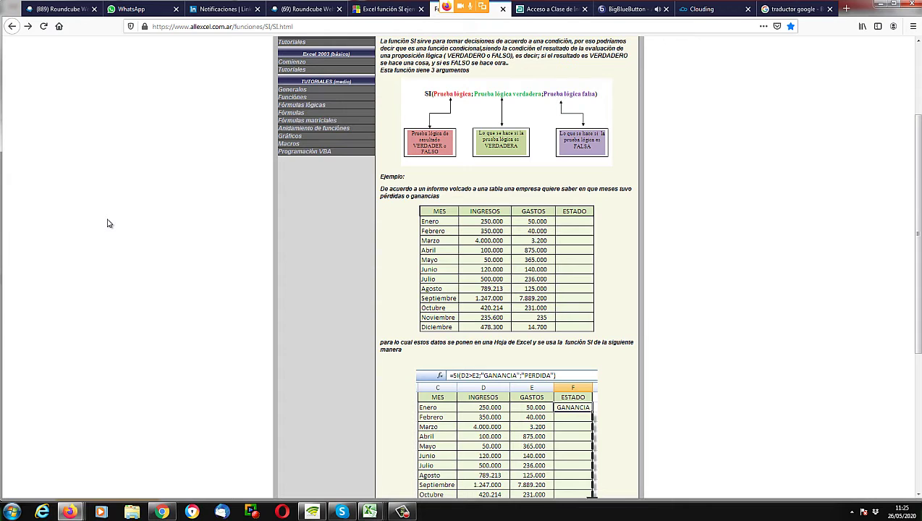
pyautogui.hotkey('alt', 'Tab')
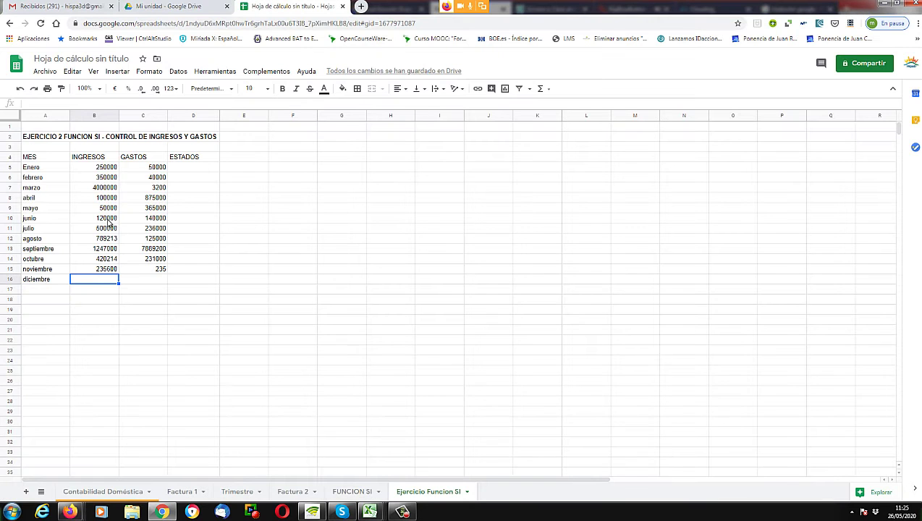
pyautogui.write('478')
pyautogui.hotkey('alt', 'Tab')
pyautogui.hotkey('alt', 'Tab')
pyautogui.write('300')
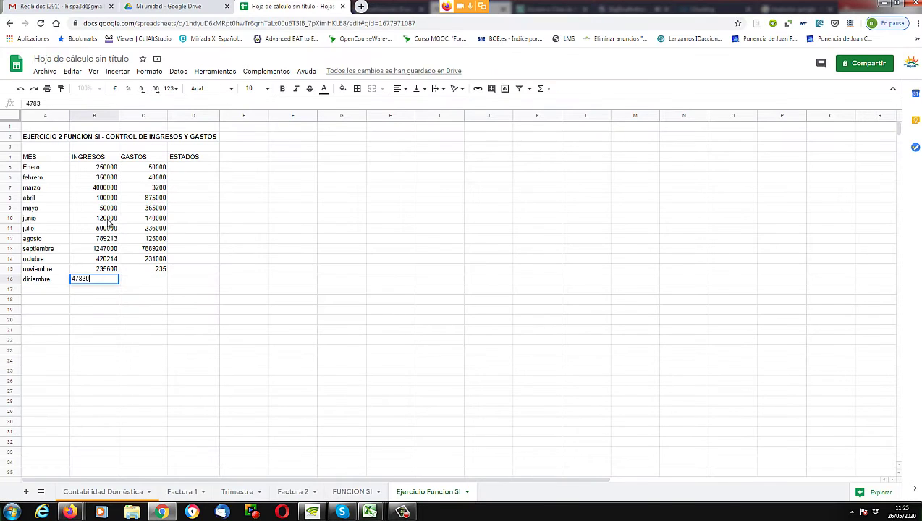
pyautogui.press('Tab')
# - Copy diciembre's expenses from the web example, entering 14700 in cell C16
pyautogui.hotkey('alt', 'Tab')
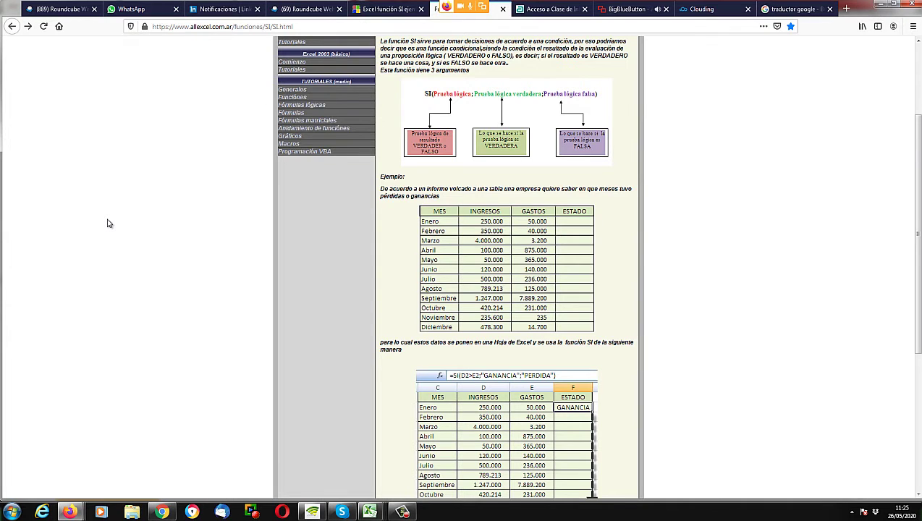
pyautogui.hotkey('alt', 'Tab')
pyautogui.write('147')
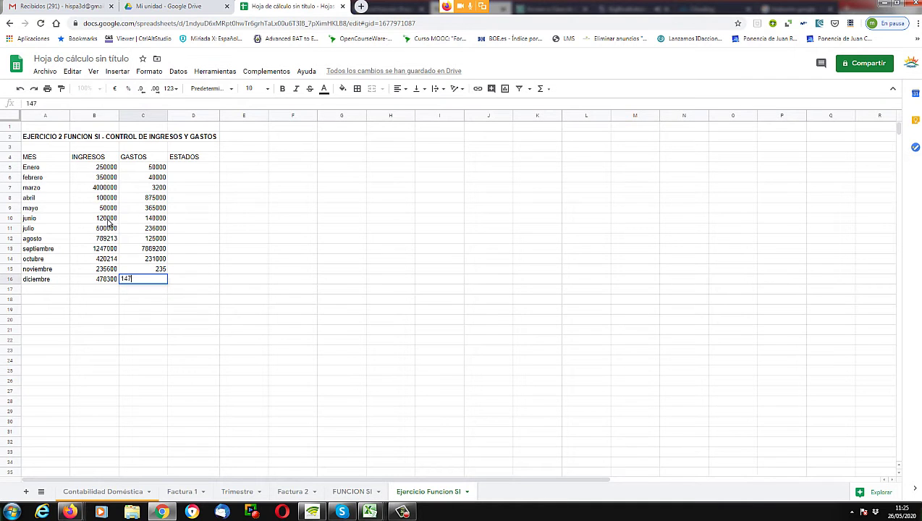
pyautogui.write('00')
pyautogui.press('Return')
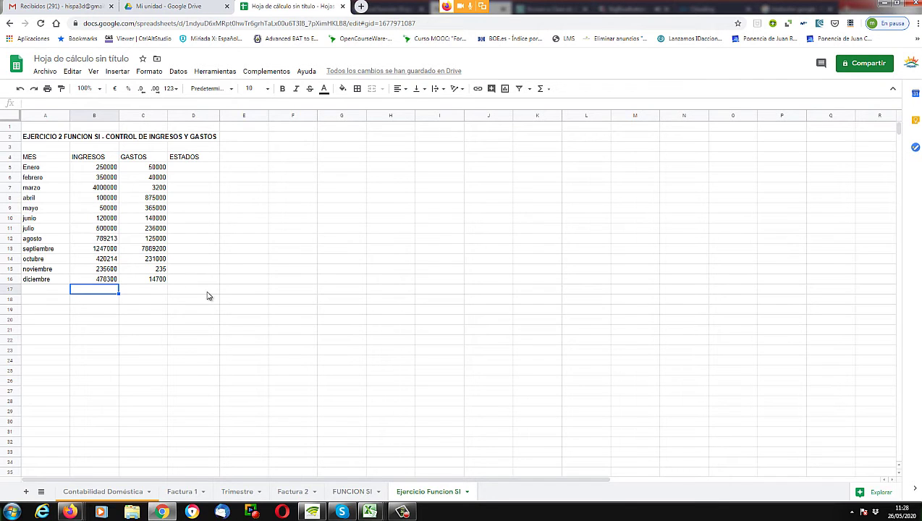
pyautogui.click(148, 315)
pyautogui.click(86, 300)
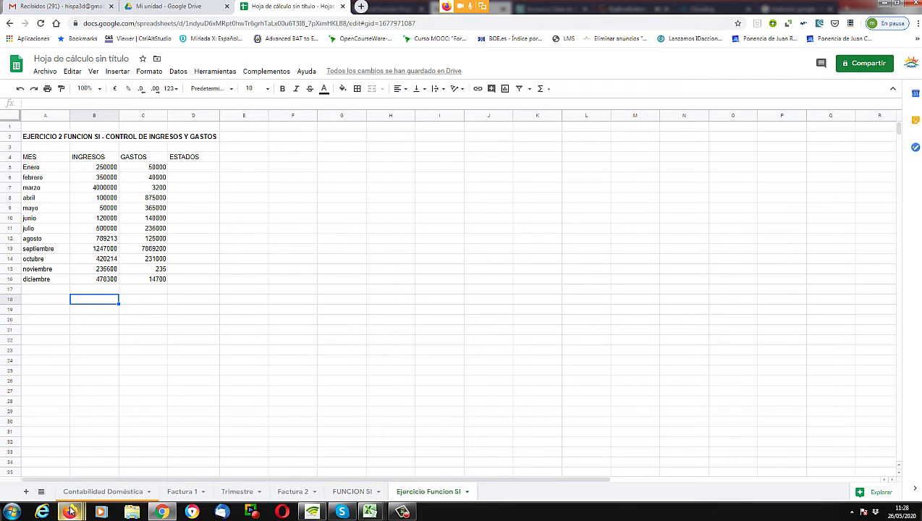
# - Switch to the BigBlueButton class session in Firefox and dismiss the Windows activation notification
pyautogui.moveTo(70, 511)
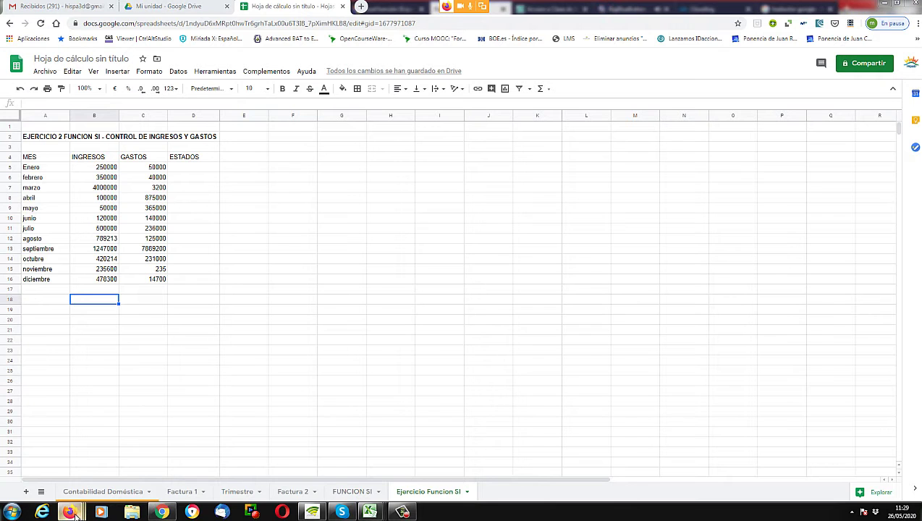
pyautogui.click(78, 474)
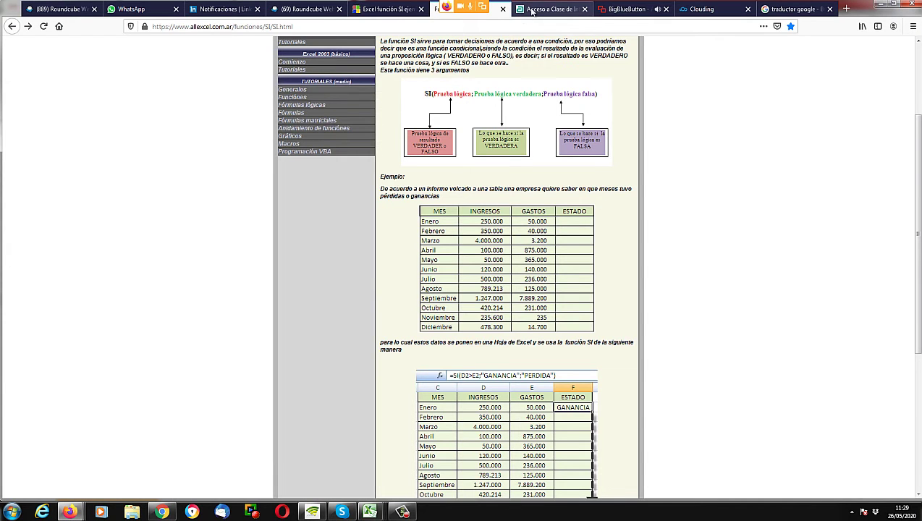
pyautogui.click(628, 9)
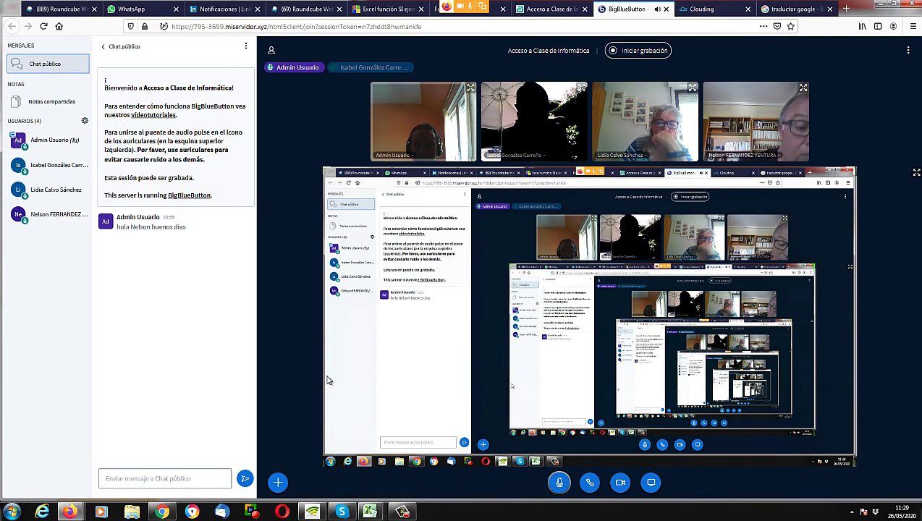
pyautogui.hotkey('alt', 'Tab')
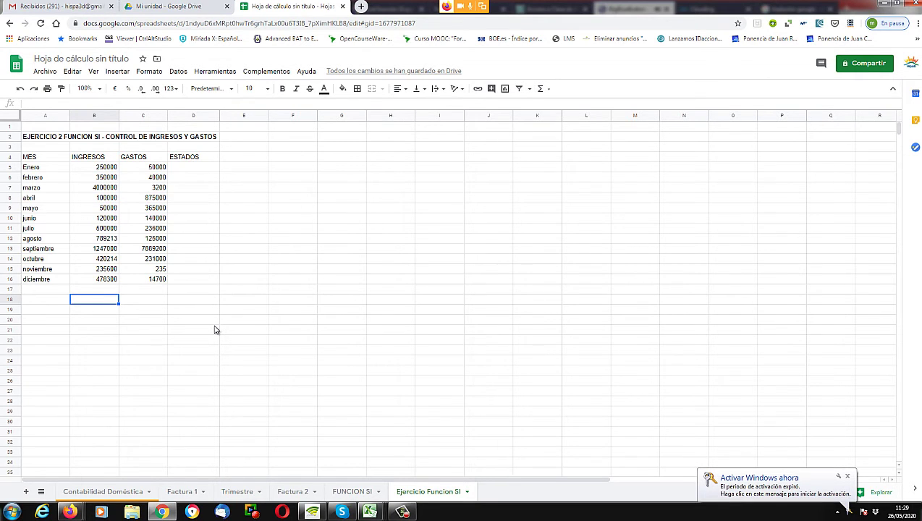
pyautogui.hotkey('alt', 'Tab')
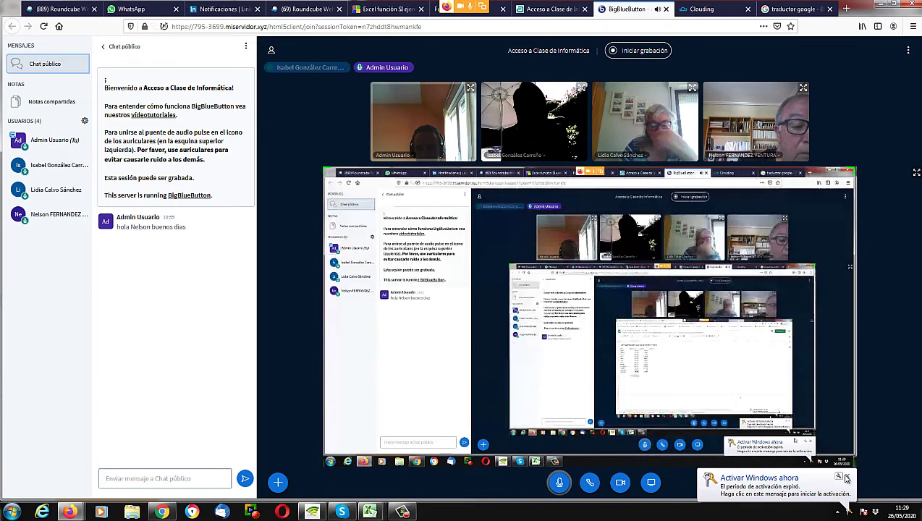
pyautogui.click(847, 479)
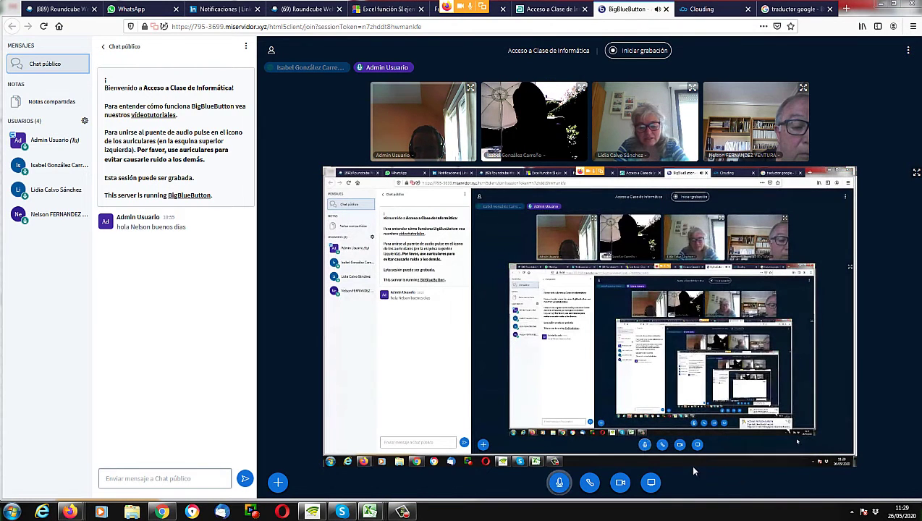
# - Restart the class screen share with the Hoja de cálculo sin título window, check the shared view, and return to the spreadsheet in Chrome
pyautogui.click(651, 482)
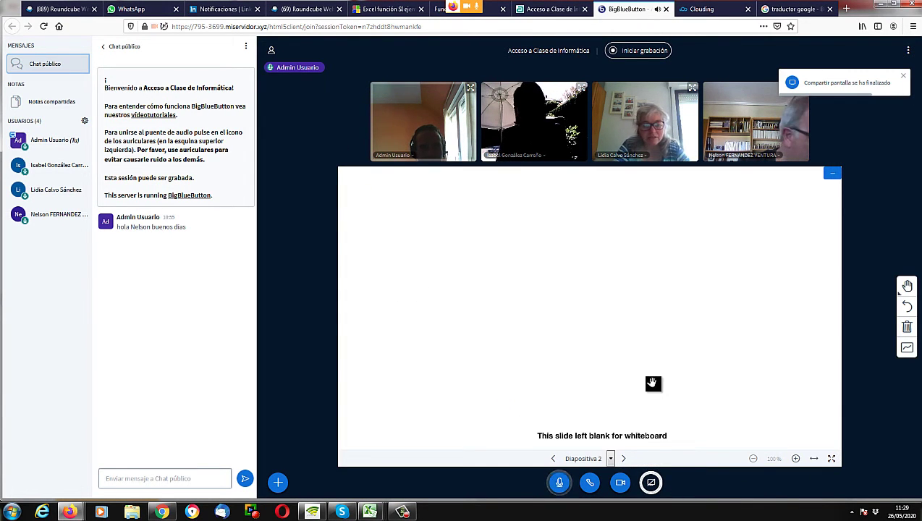
pyautogui.click(651, 482)
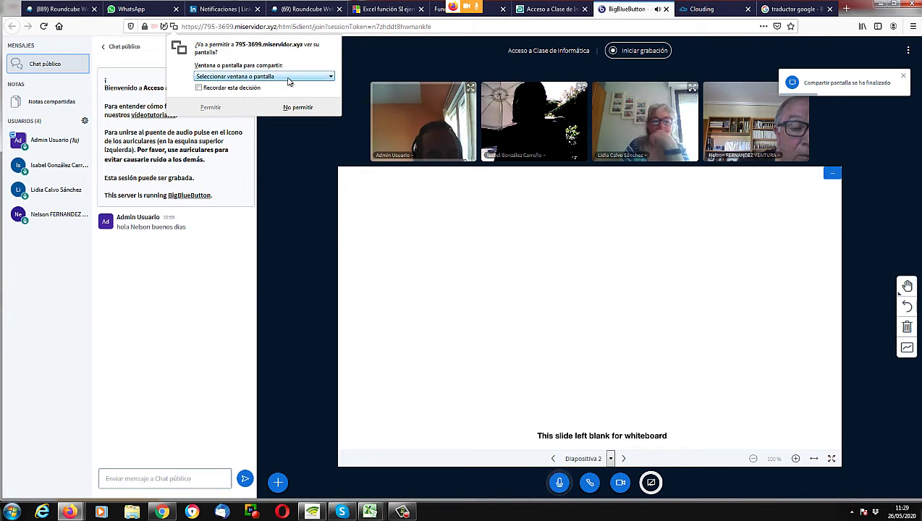
pyautogui.click(289, 77)
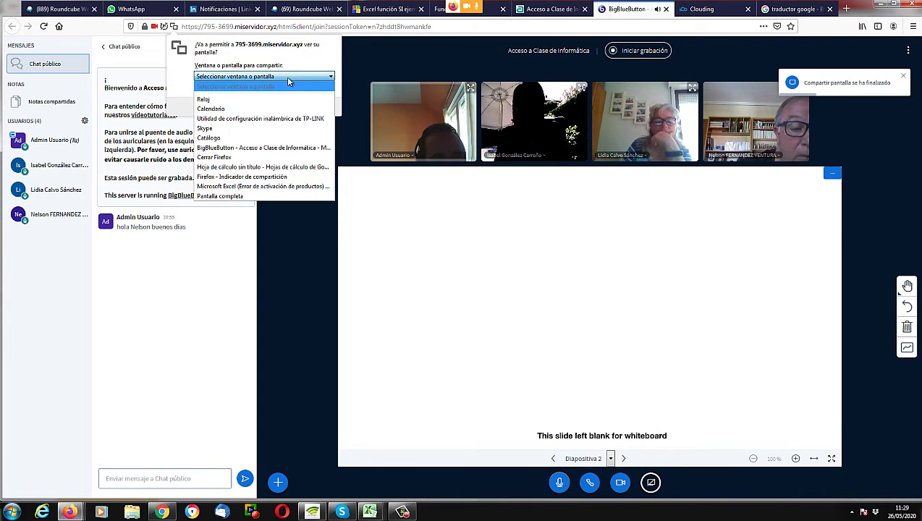
pyautogui.click(275, 171)
pyautogui.click(246, 188)
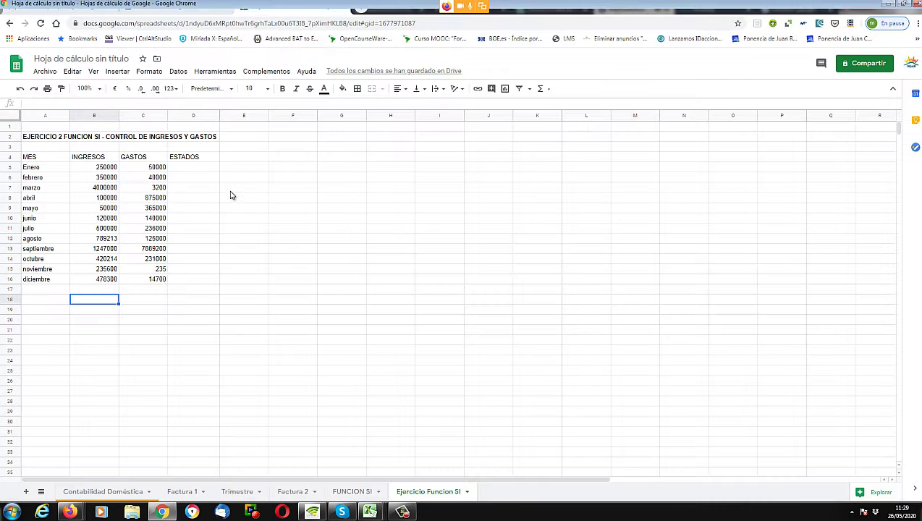
pyautogui.hotkey('alt', 'Tab')
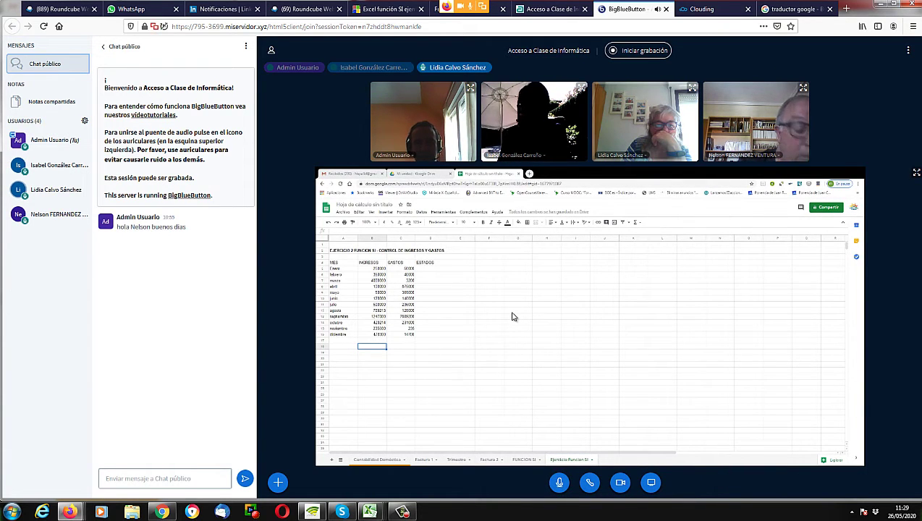
pyautogui.hotkey('alt', 'Tab')
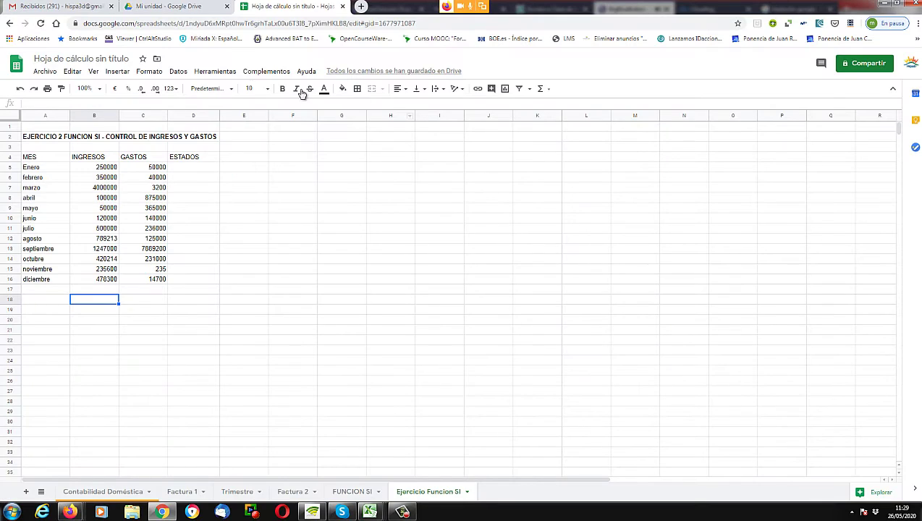
# - Look at the Google apps list in Gmail and the files in Drive's Mi unidad, and return to the spreadsheet
pyautogui.click(73, 8)
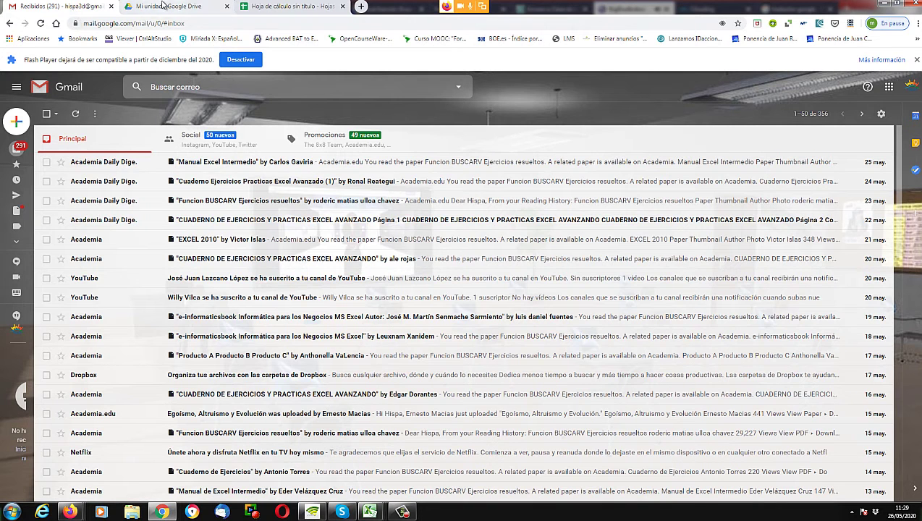
pyautogui.click(888, 88)
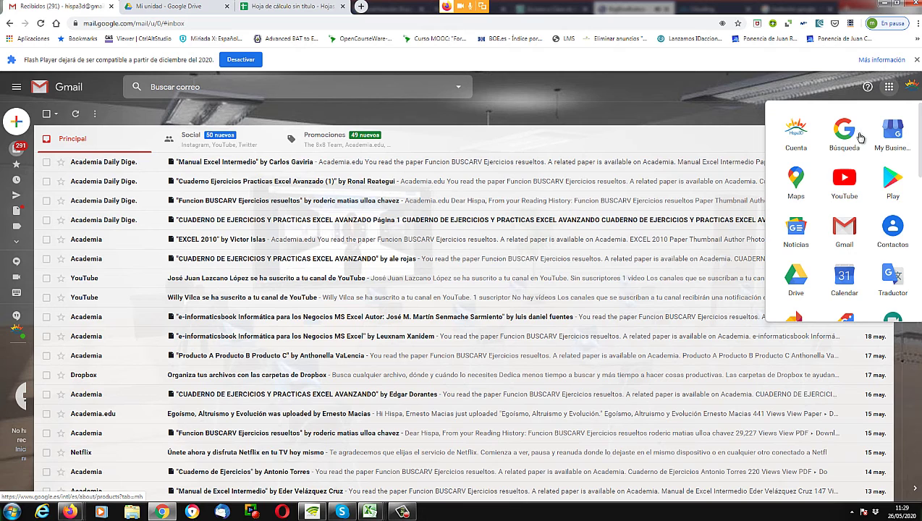
pyautogui.click(166, 9)
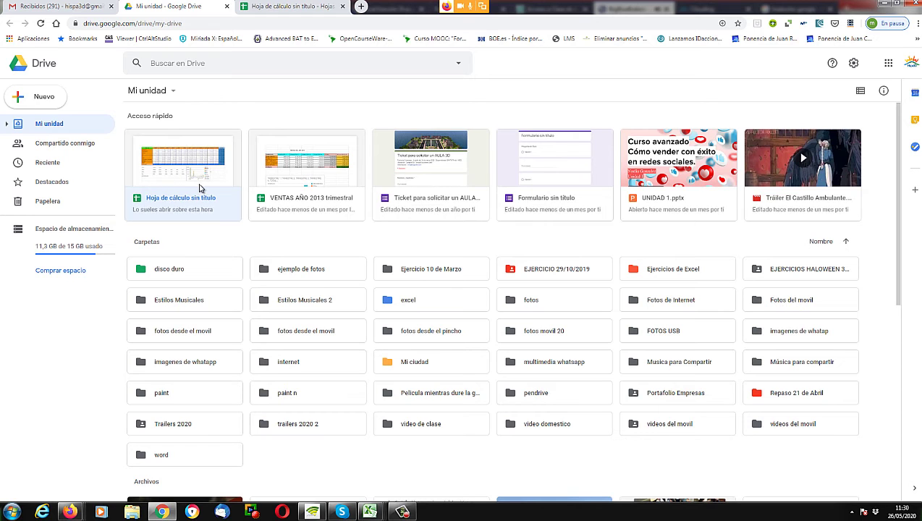
pyautogui.click(273, 7)
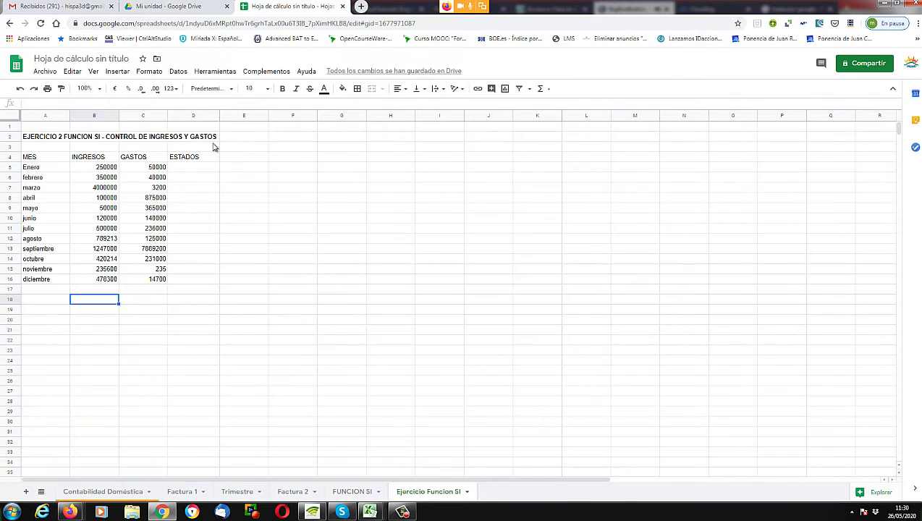
# - Review the workbook's sheets from Contabilidad Doméstica through FUNCION SI and return to Ejercicio Funcion SI
pyautogui.click(121, 493)
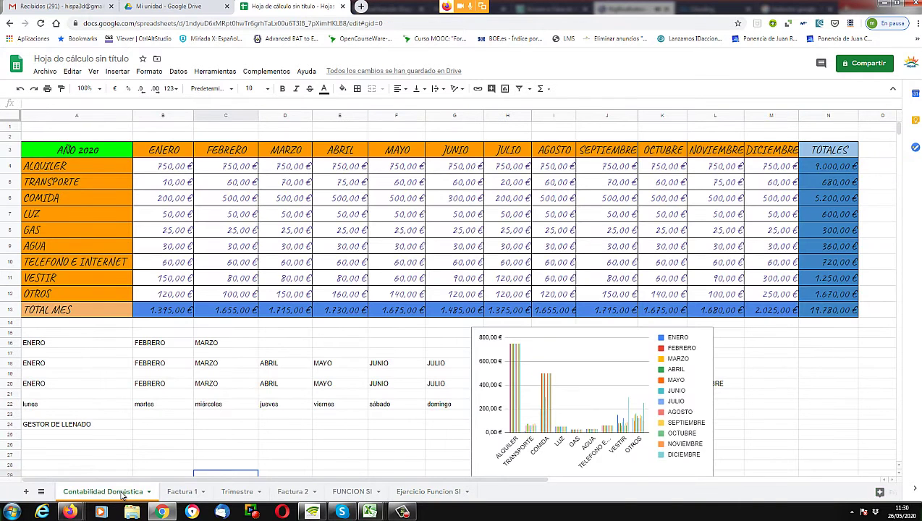
pyautogui.click(185, 494)
pyautogui.click(238, 494)
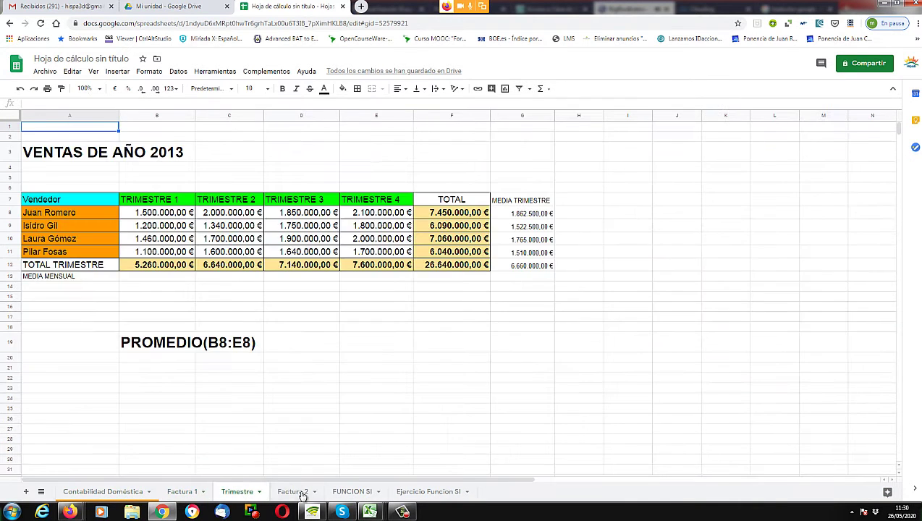
pyautogui.click(300, 492)
pyautogui.click(341, 492)
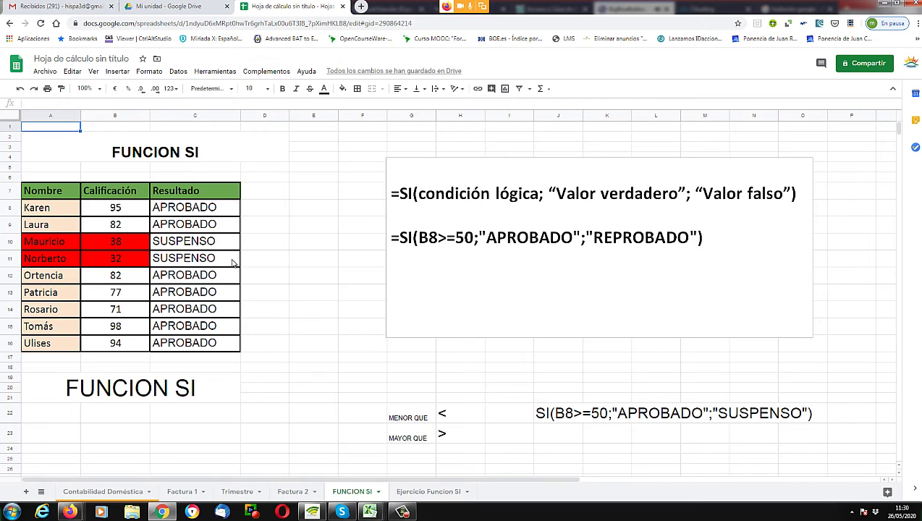
pyautogui.click(428, 494)
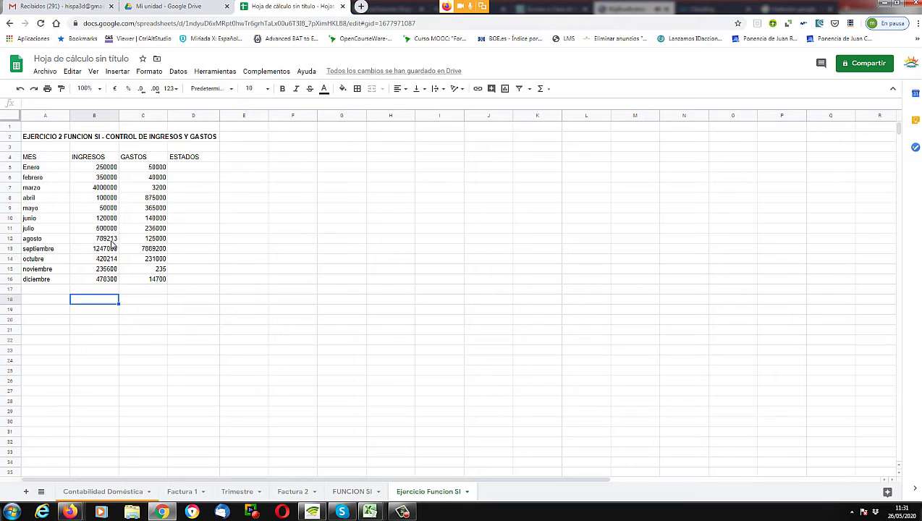
pyautogui.click(54, 140)
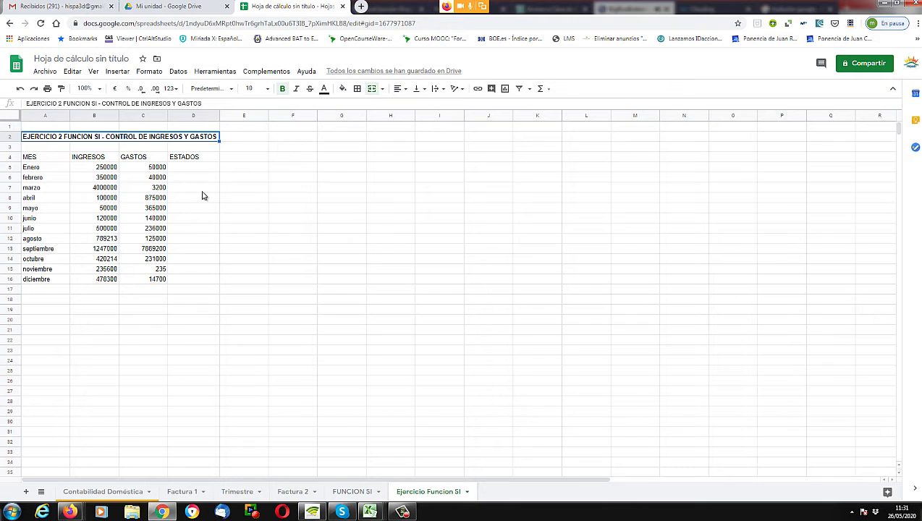
pyautogui.click(102, 281)
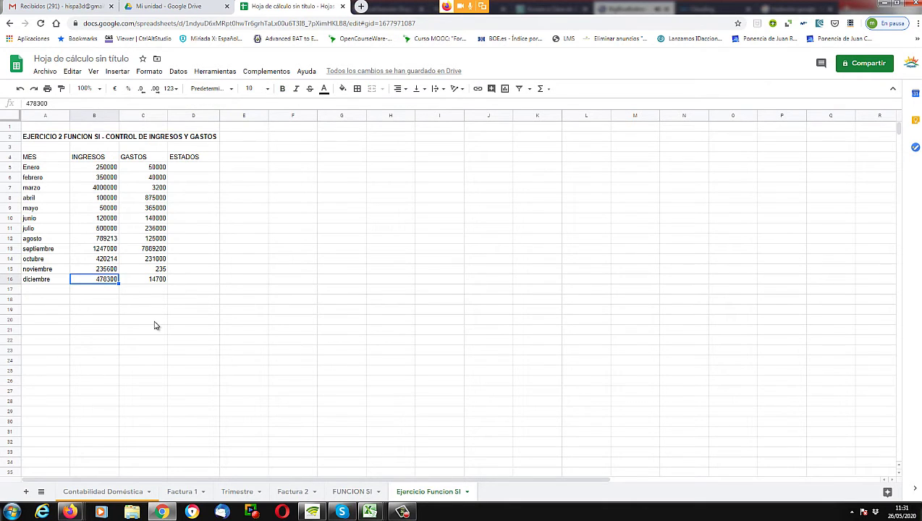
pyautogui.click(154, 320)
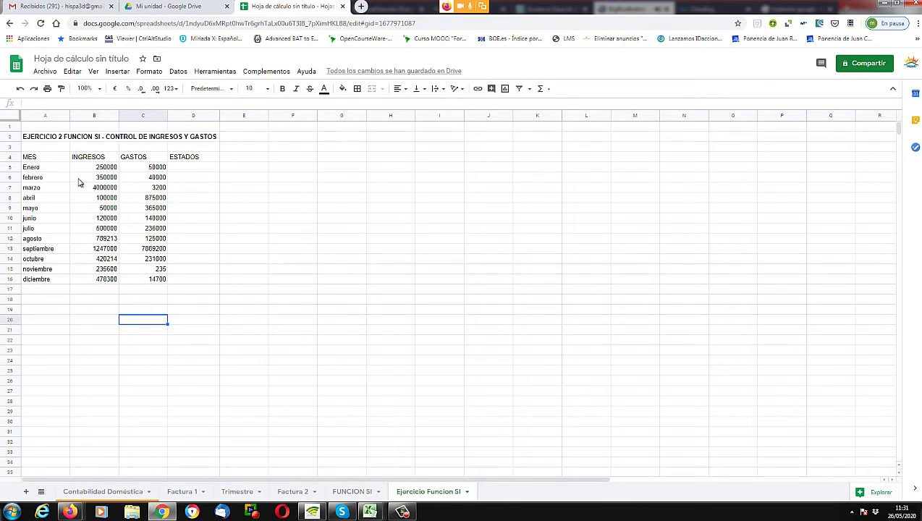
# - Give the merged title in row 2 an orange fill and a near-white text colour
pyautogui.click(53, 140)
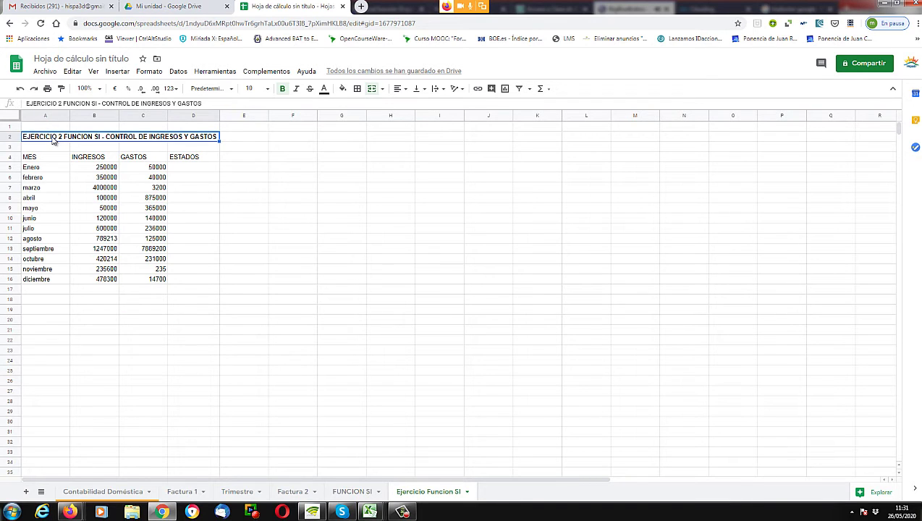
pyautogui.click(344, 90)
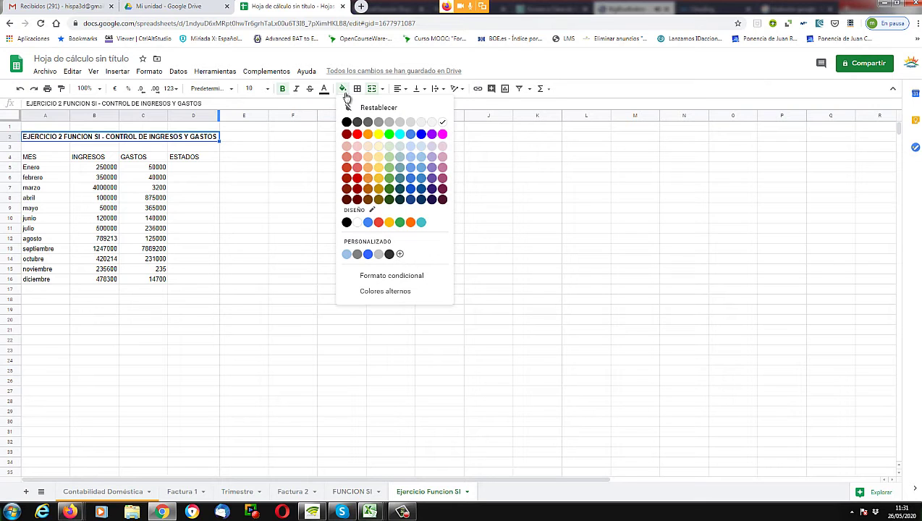
pyautogui.click(369, 136)
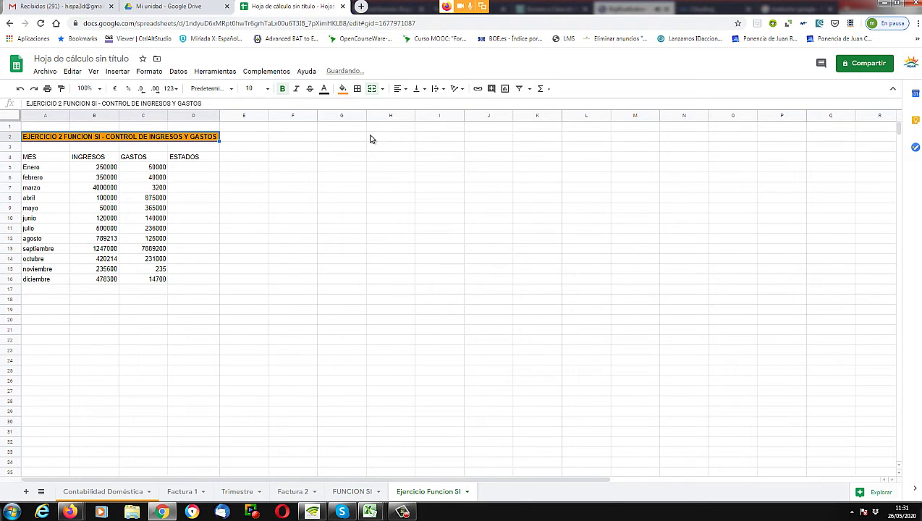
pyautogui.click(325, 90)
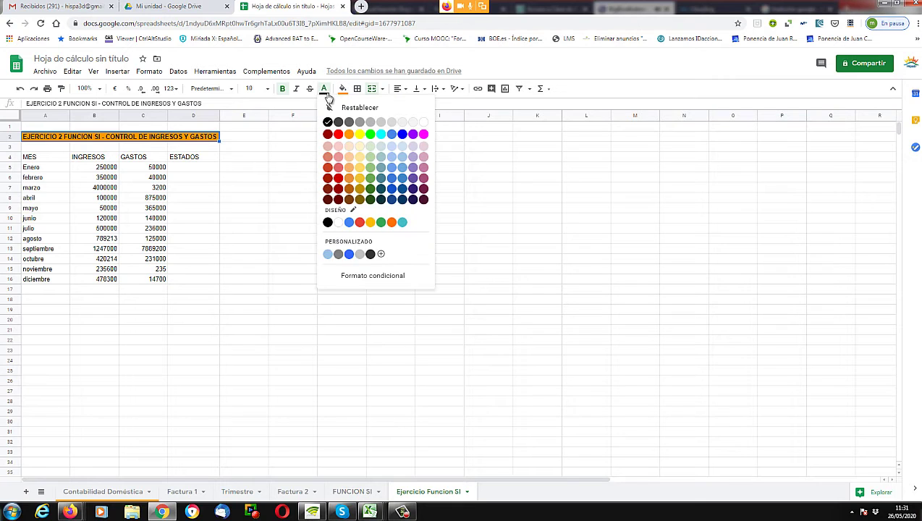
pyautogui.click(411, 123)
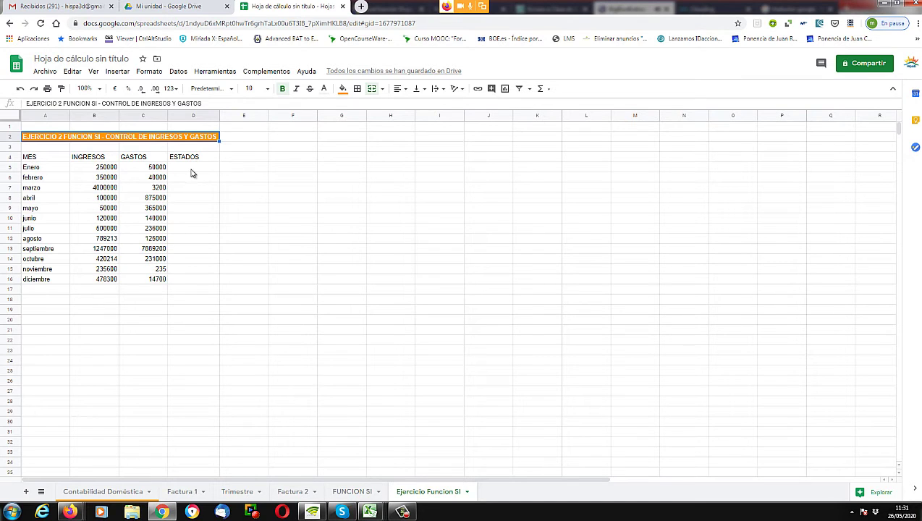
pyautogui.press('Down')
pyautogui.press('Down')
pyautogui.press('Down')
pyautogui.press('Right')
pyautogui.press('Right')
pyautogui.press('Right')
pyautogui.press('Right')
pyautogui.press('Right')
pyautogui.press('Right')
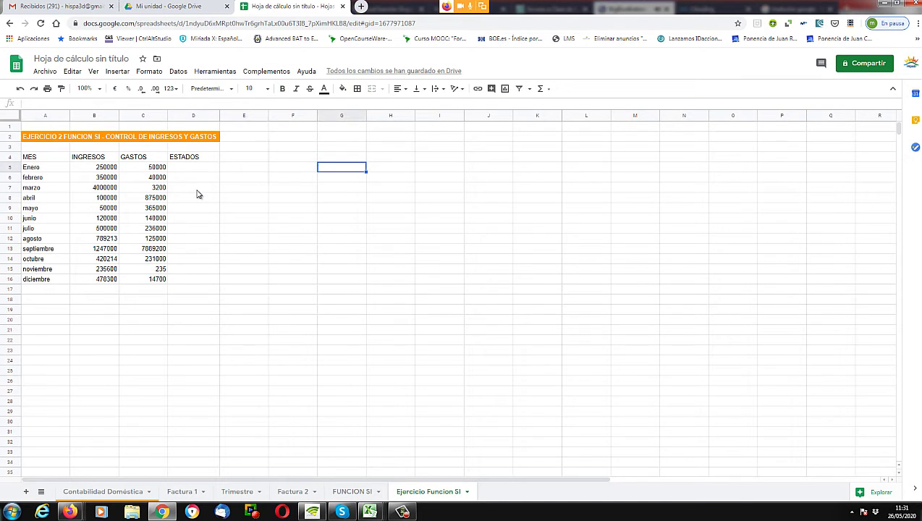
pyautogui.press('Left')
pyautogui.press('Right')
pyautogui.press('Left')
pyautogui.press('Left')
pyautogui.press('Right')
pyautogui.press('Down')
pyautogui.press('Up')
pyautogui.press('Right')
pyautogui.press('Right')
pyautogui.press('Right')
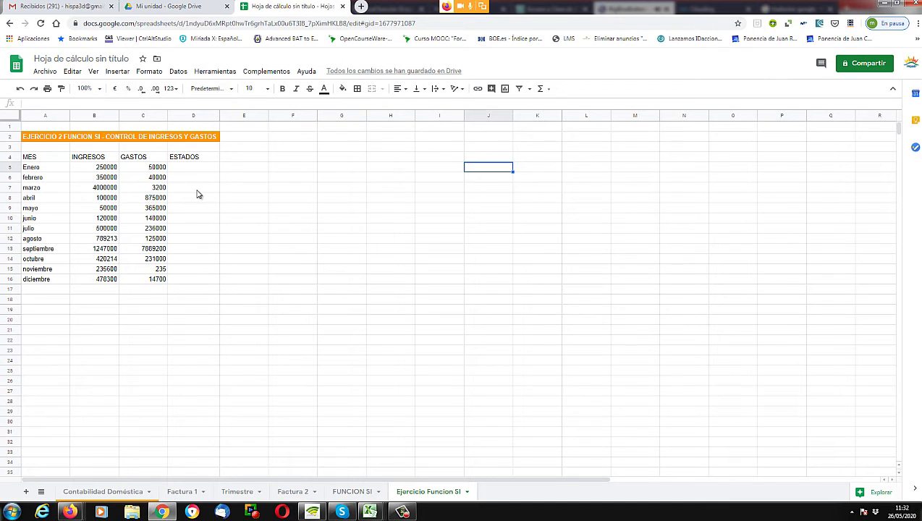
pyautogui.press('Left')
pyautogui.press('Right')
pyautogui.press('Right')
pyautogui.press('Right')
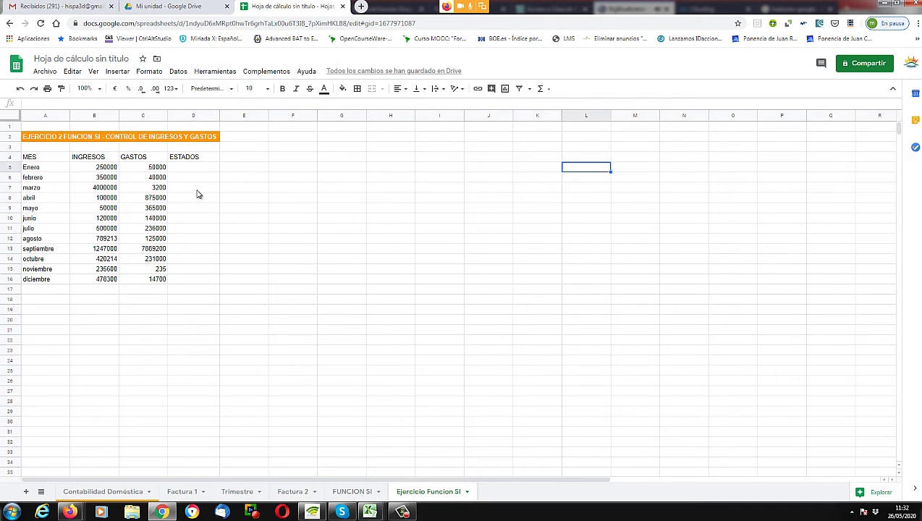
pyautogui.press('Right')
pyautogui.press('Right')
pyautogui.press('Right')
pyautogui.press('Right')
pyautogui.press('Right')
pyautogui.press('Left')
pyautogui.press('Right')
pyautogui.press('Left')
pyautogui.press('Left')
pyautogui.press('Left')
pyautogui.press('Left')
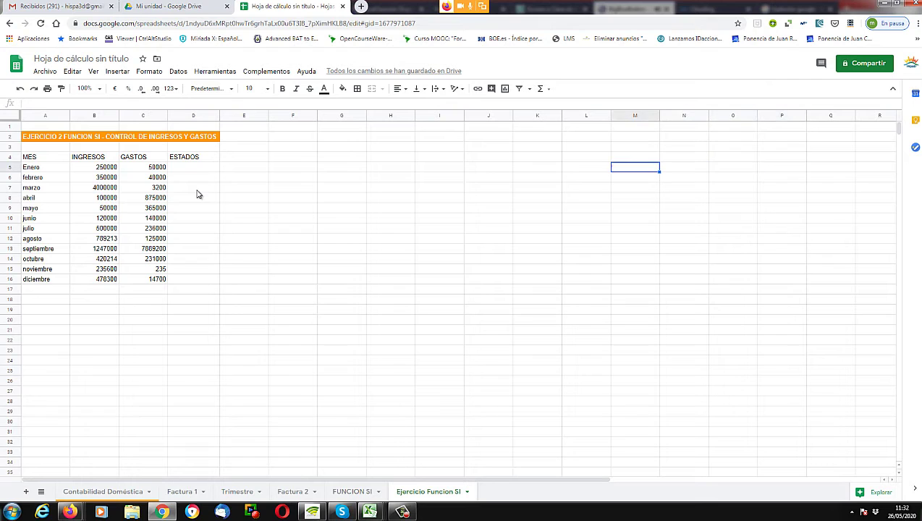
pyautogui.press('Left')
pyautogui.press('Left')
pyautogui.press('Left')
pyautogui.press('Left')
pyautogui.press('Left')
pyautogui.press('Right')
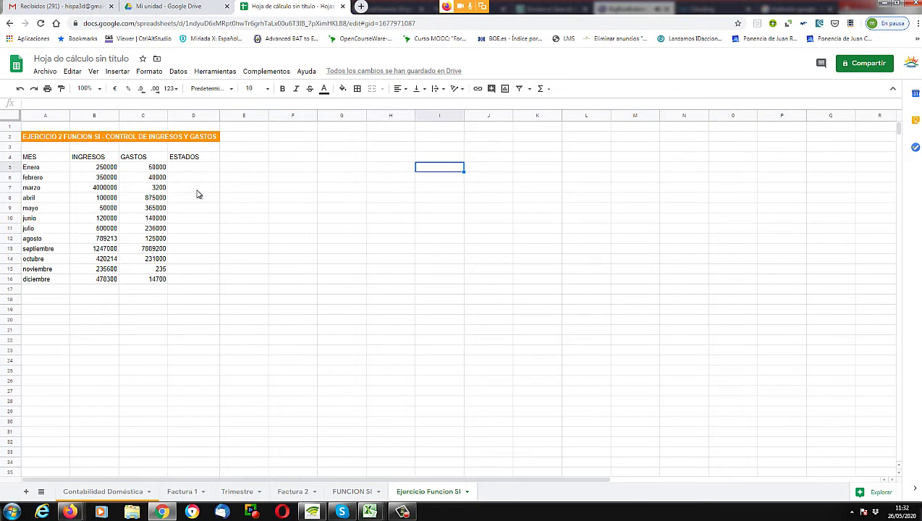
pyautogui.press('Left')
pyautogui.press('Left')
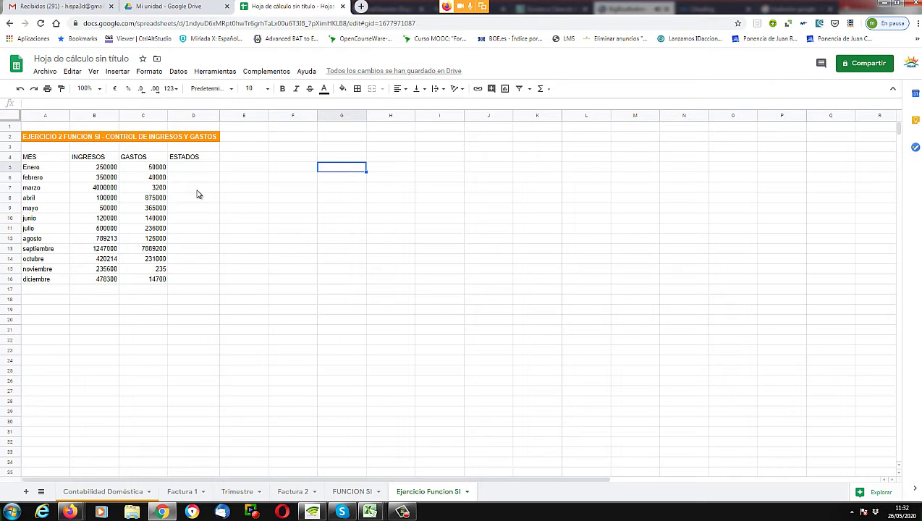
pyautogui.press('Left')
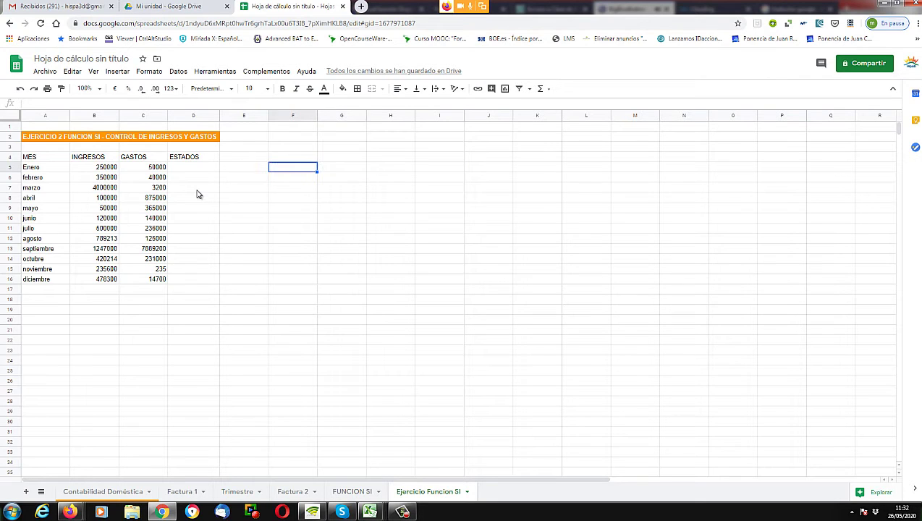
pyautogui.press('Left')
pyautogui.press('Right')
pyautogui.press('Right')
pyautogui.press('Right')
pyautogui.press('Right')
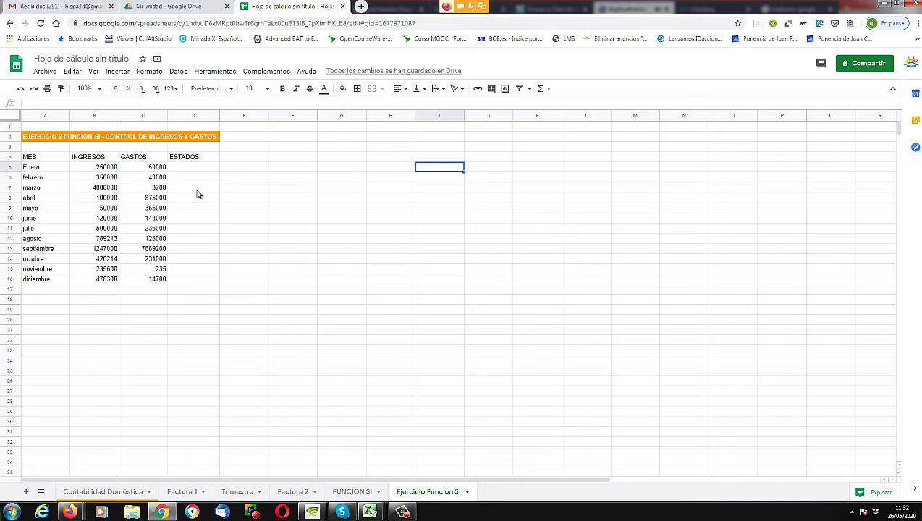
pyautogui.press('Left')
pyautogui.press('Left')
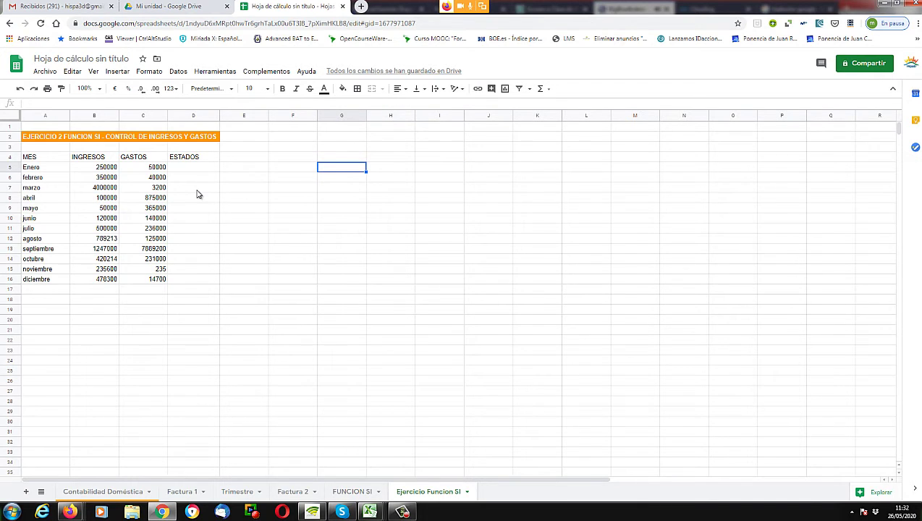
pyautogui.press('Left')
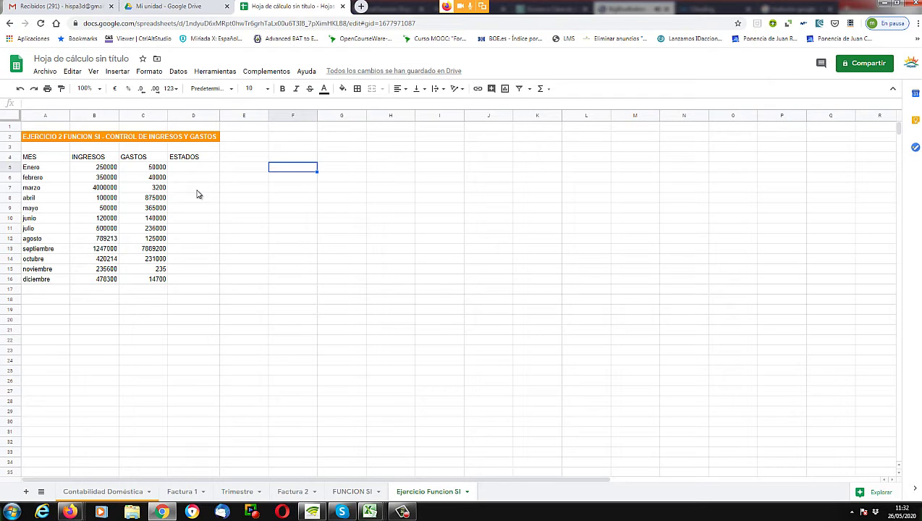
pyautogui.press('Left')
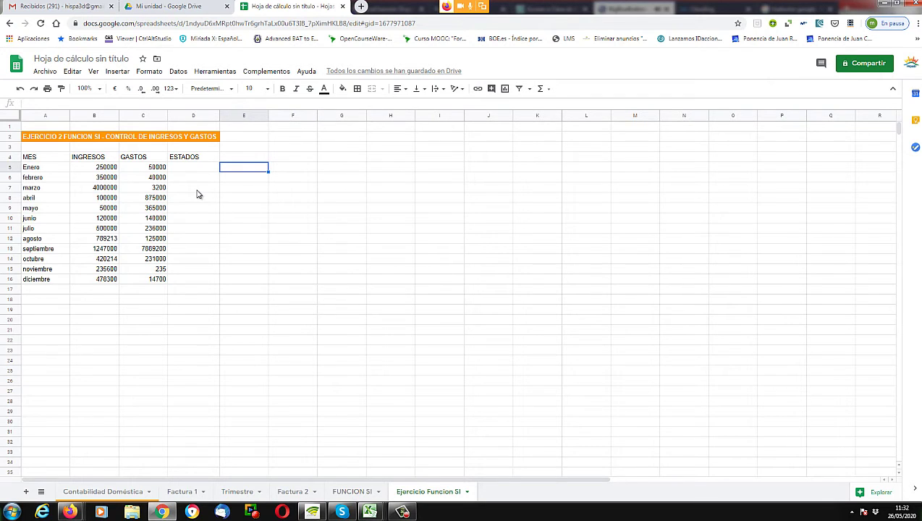
pyautogui.press('Right')
pyautogui.press('Right')
pyautogui.press('Right')
pyautogui.press('Right')
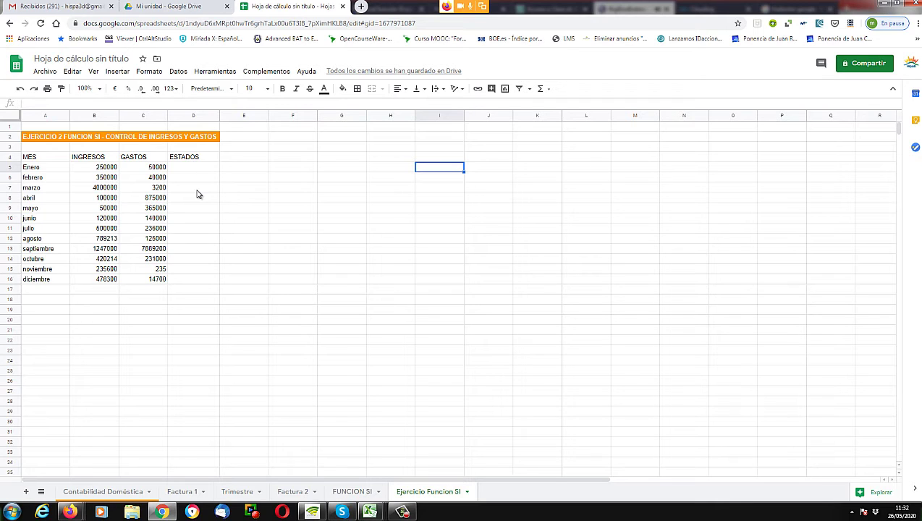
pyautogui.press('Right')
pyautogui.press('Right')
pyautogui.press('Right')
pyautogui.press('Right')
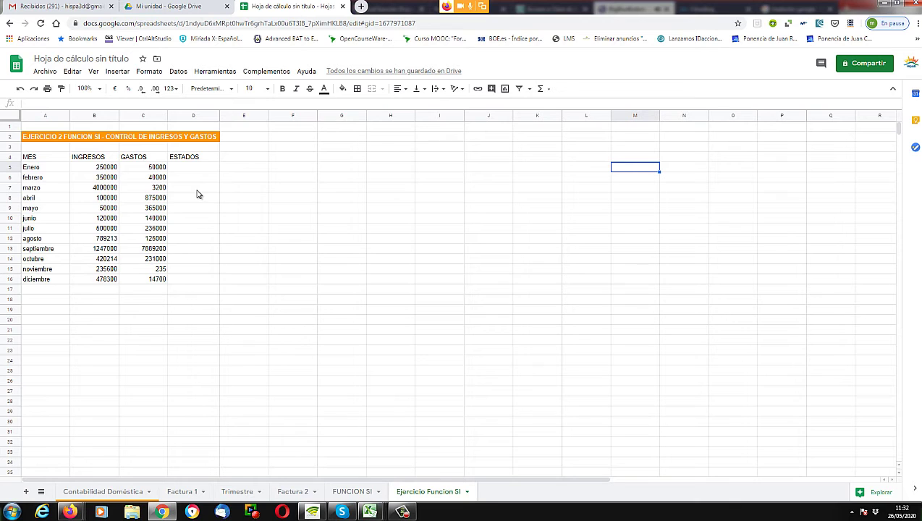
pyautogui.press('Left')
pyautogui.press('Left')
pyautogui.press('Left')
pyautogui.press('Left')
pyautogui.press('Left')
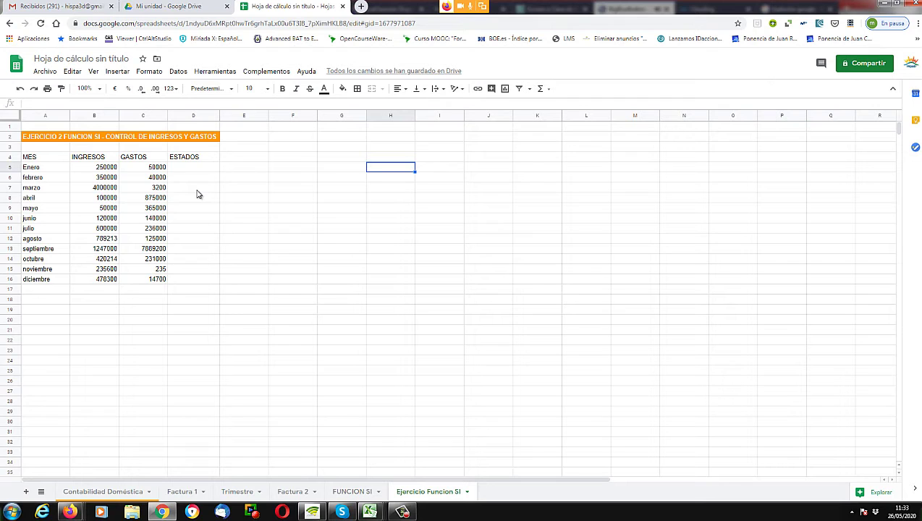
pyautogui.press('Down')
pyautogui.press('Right')
pyautogui.press('Right')
pyautogui.press('Up')
pyautogui.press('Up')
pyautogui.press('Left')
pyautogui.press('Down')
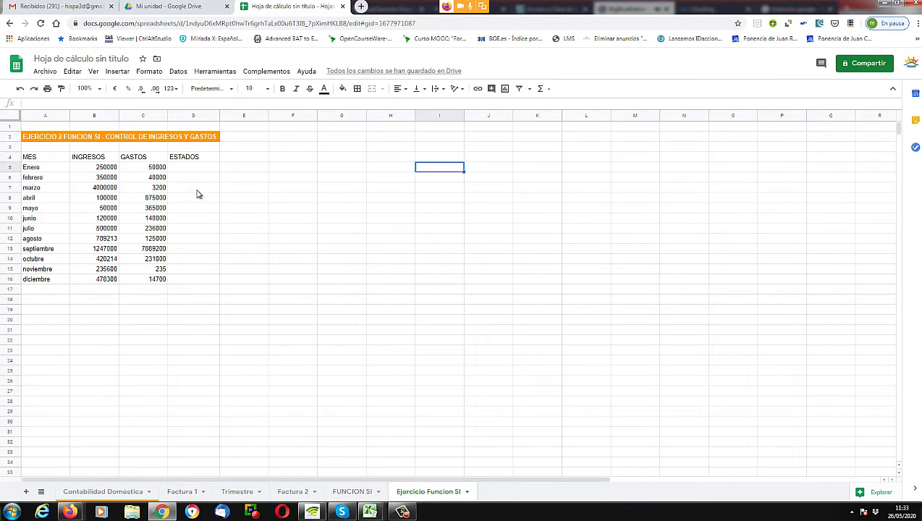
pyautogui.press('Down')
pyautogui.press('Left')
pyautogui.press('Up')
pyautogui.press('Down')
pyautogui.press('Left')
pyautogui.press('Left')
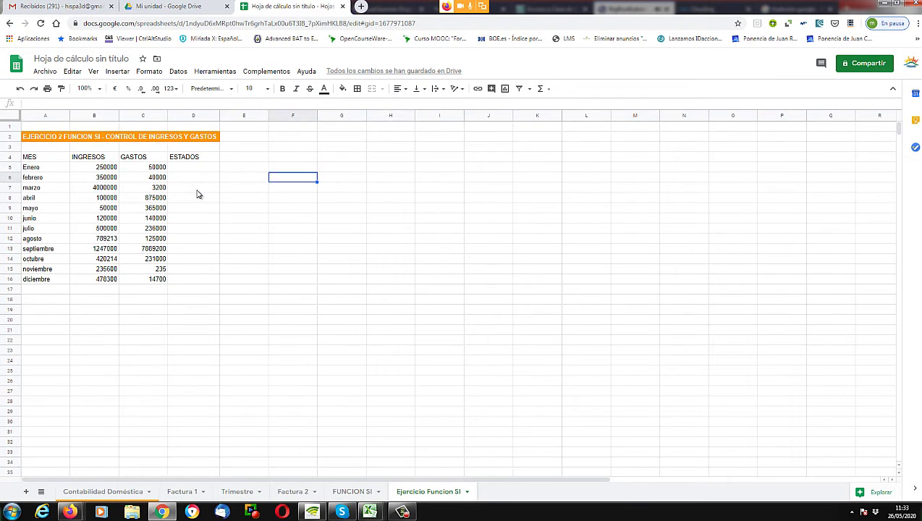
pyautogui.press('Down')
pyautogui.press('Up')
pyautogui.press('Up')
pyautogui.press('Left')
pyautogui.press('Left')
pyautogui.press('Left')
pyautogui.press('Left')
pyautogui.press('Left')
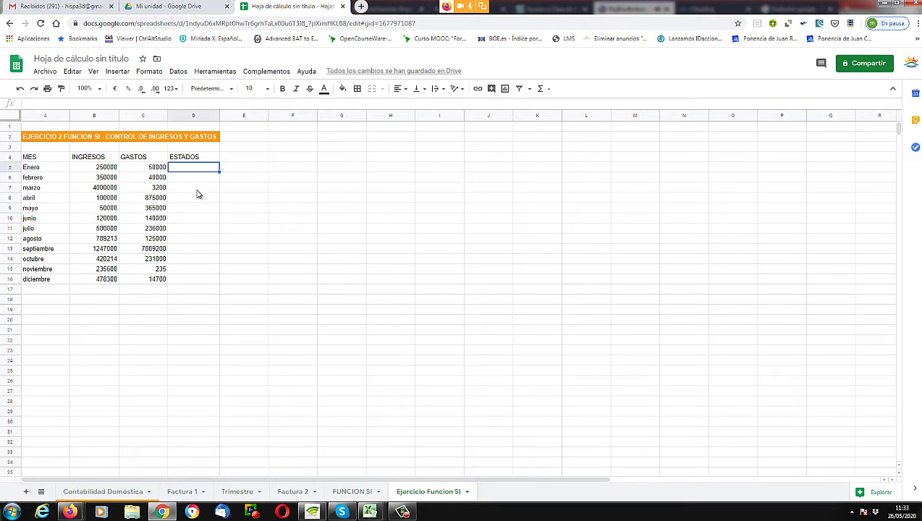
pyautogui.press('Up')
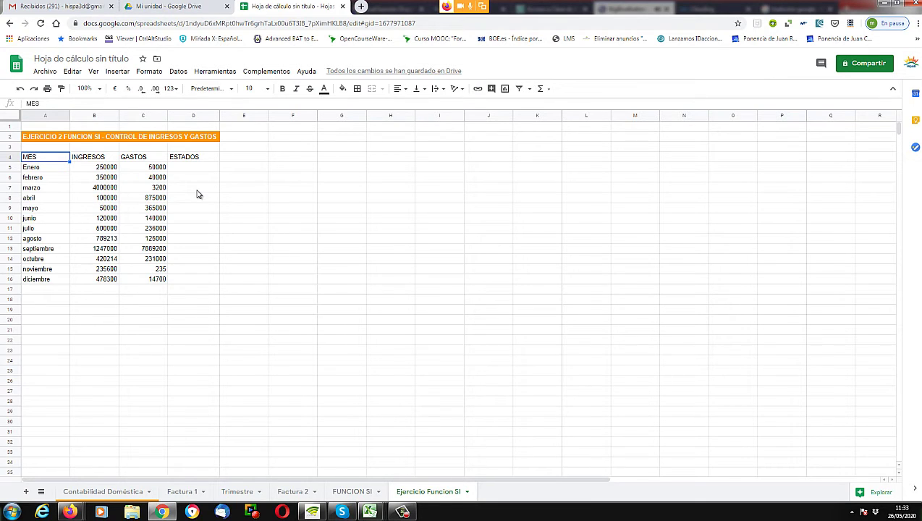
pyautogui.press('Right')
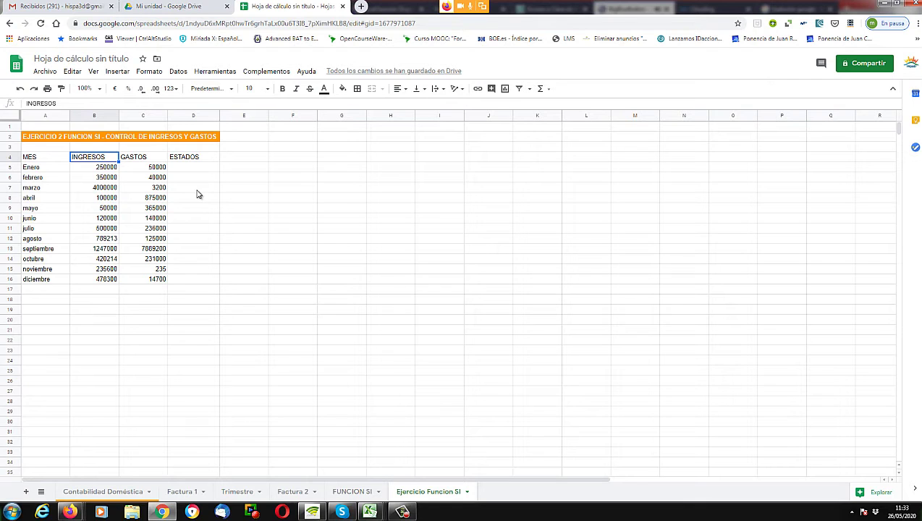
pyautogui.click(301, 200)
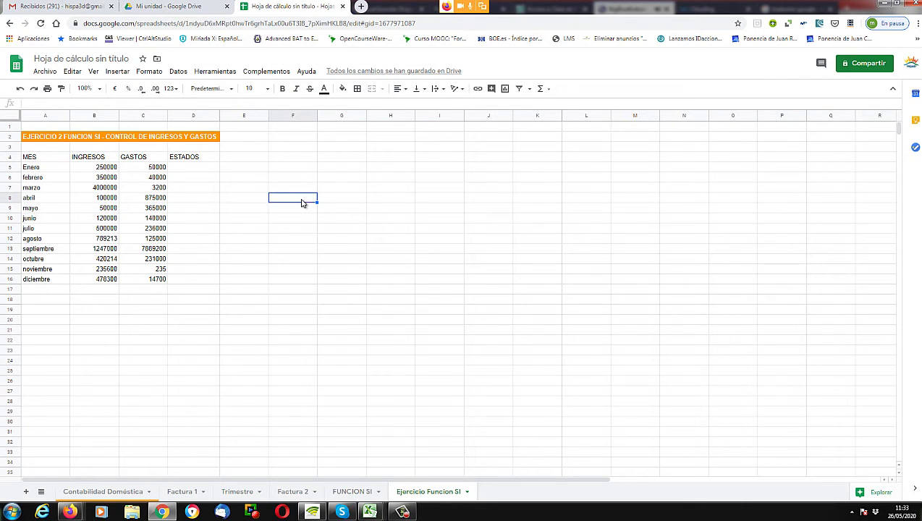
pyautogui.click(112, 157)
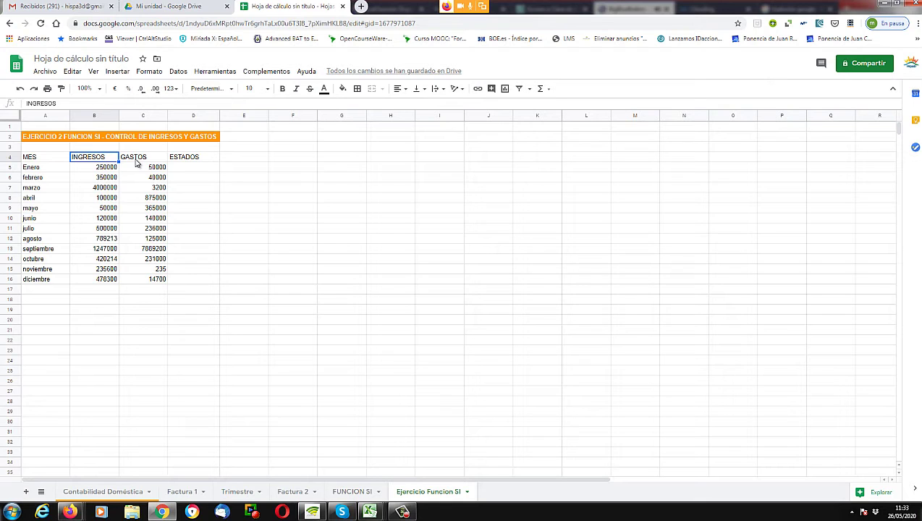
pyautogui.press('Return')
pyautogui.press('Escape')
pyautogui.press('Left')
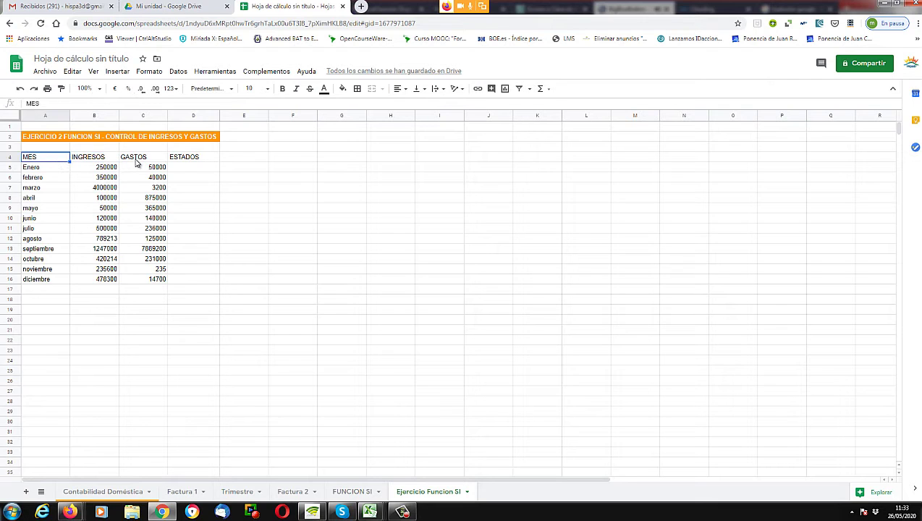
pyautogui.press('Down')
pyautogui.press('Up')
pyautogui.press('Right')
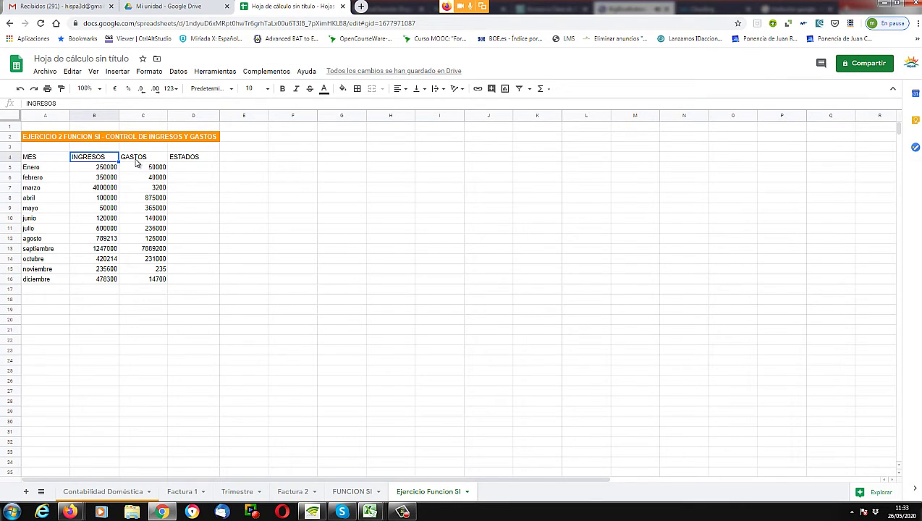
pyautogui.press('Down')
pyautogui.press('Down')
pyautogui.press('Right')
pyautogui.press('Down')
pyautogui.press('Left')
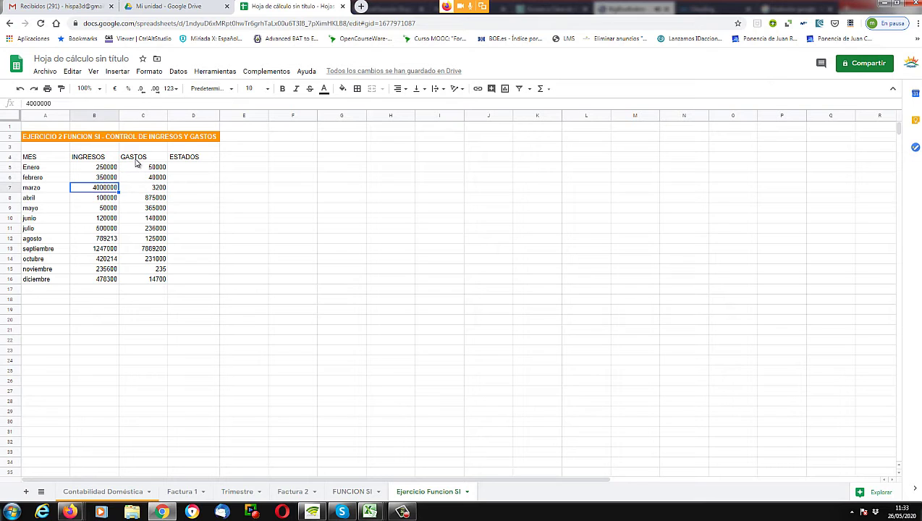
pyautogui.press('Down')
pyautogui.press('Right')
pyautogui.press('Up')
pyautogui.press('Up')
pyautogui.press('Down')
pyautogui.press('Down')
pyautogui.press('Down')
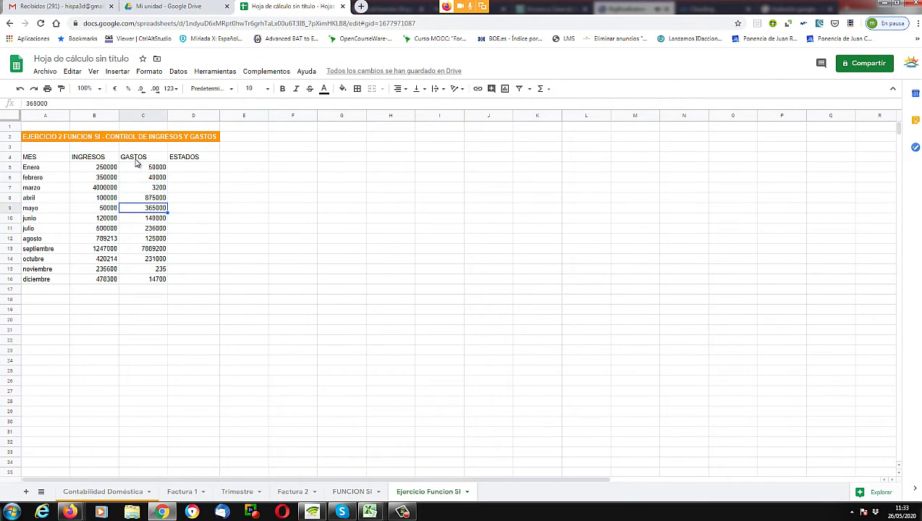
pyautogui.press('Down')
pyautogui.press('Left')
pyautogui.press('Left')
pyautogui.press('Up')
pyautogui.press('Right')
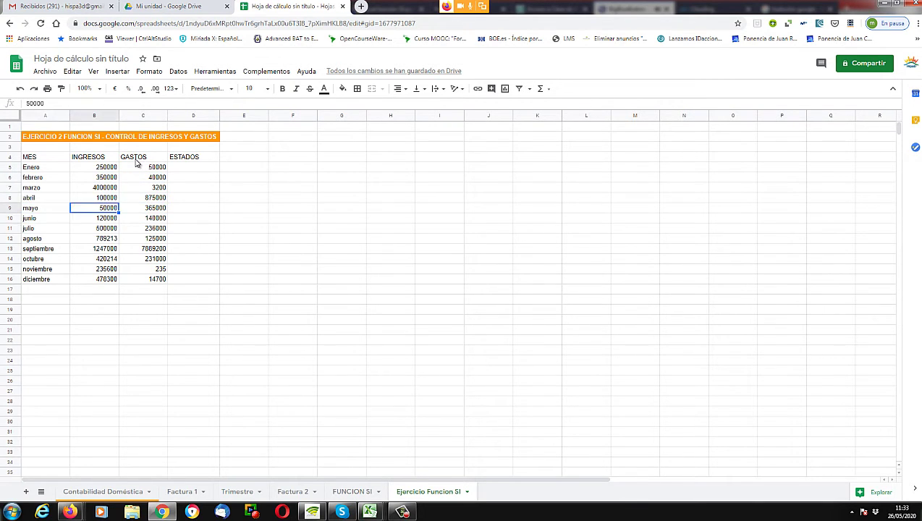
pyautogui.press('Down')
pyautogui.press('Down')
pyautogui.press('Up')
pyautogui.press('Right')
pyautogui.press('Right')
pyautogui.press('Up')
pyautogui.press('Up')
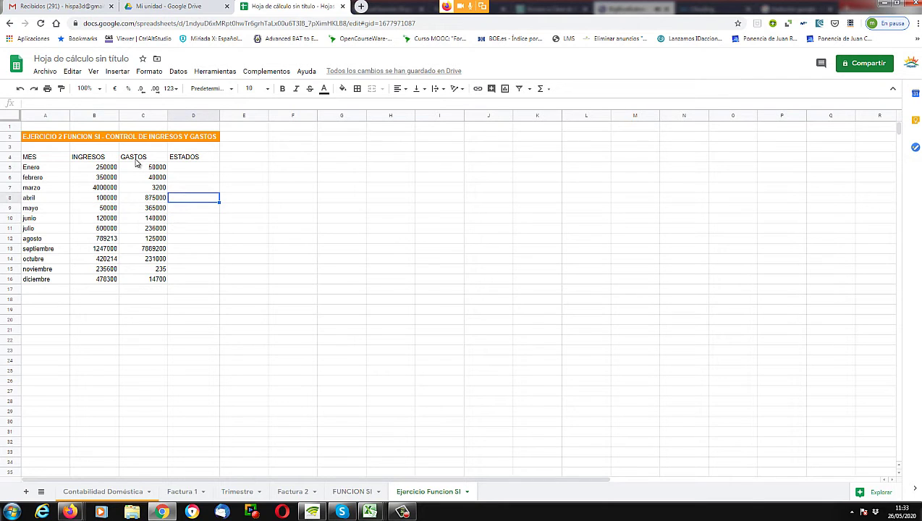
# - Enter the sample texts FDFSF, FDFDSF, DSFDSFSD and DSFDSF across cells I8 to L8
pyautogui.press('Left')
pyautogui.press('Right')
pyautogui.press('Right')
pyautogui.press('Right')
pyautogui.press('Right')
pyautogui.press('Right')
pyautogui.press('Right')
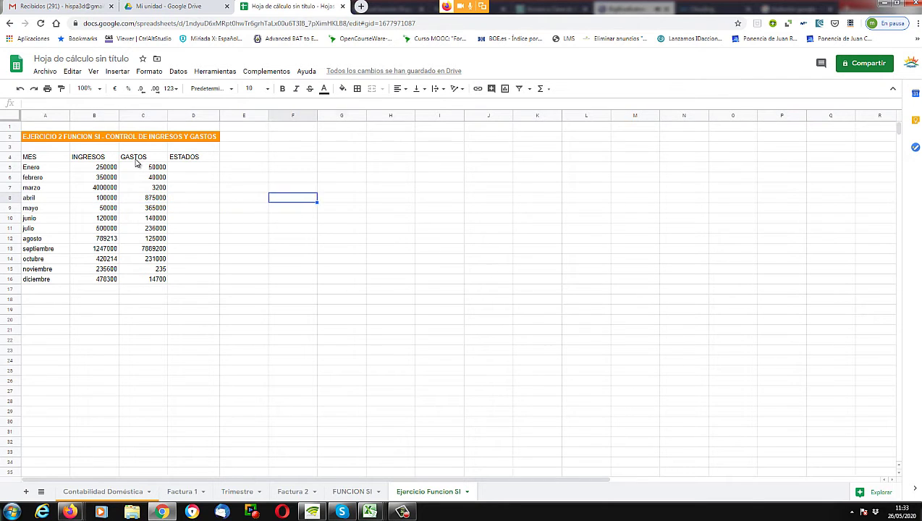
pyautogui.write('FDFSF')
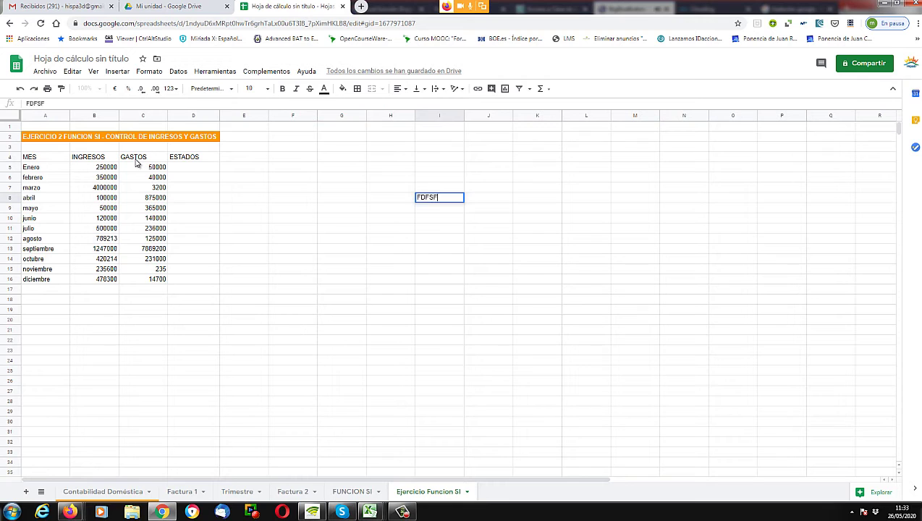
pyautogui.press('Tab')
pyautogui.write('FDFDSF')
pyautogui.press('Tab')
pyautogui.write('DSFDSFSD')
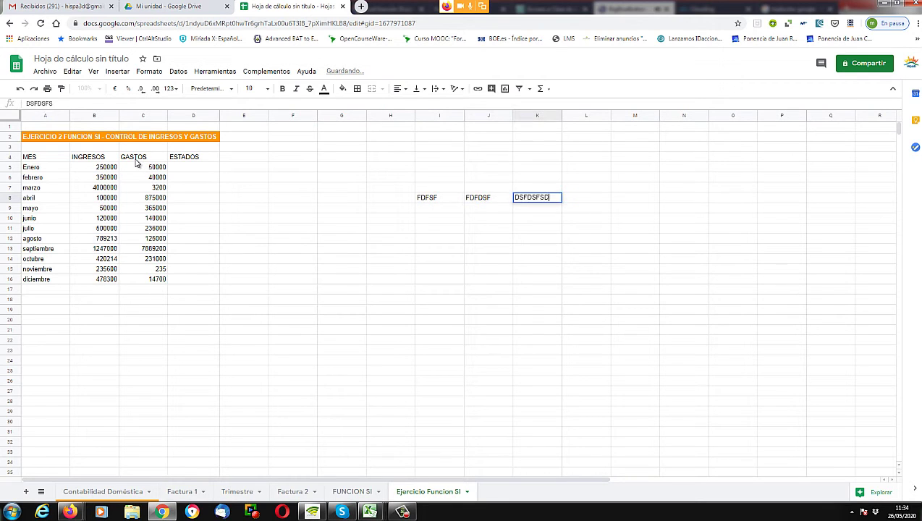
pyautogui.press('Tab')
pyautogui.write('DSFDSF')
pyautogui.press('Tab')
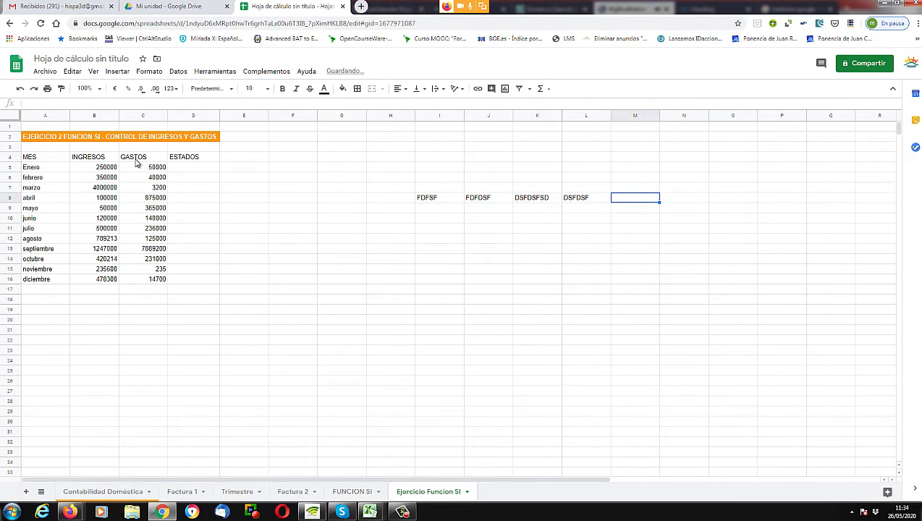
# - Clear the sample texts from cells I8 to L8 one by one
pyautogui.press('Down')
pyautogui.hotkey('ctrl', 'Left')
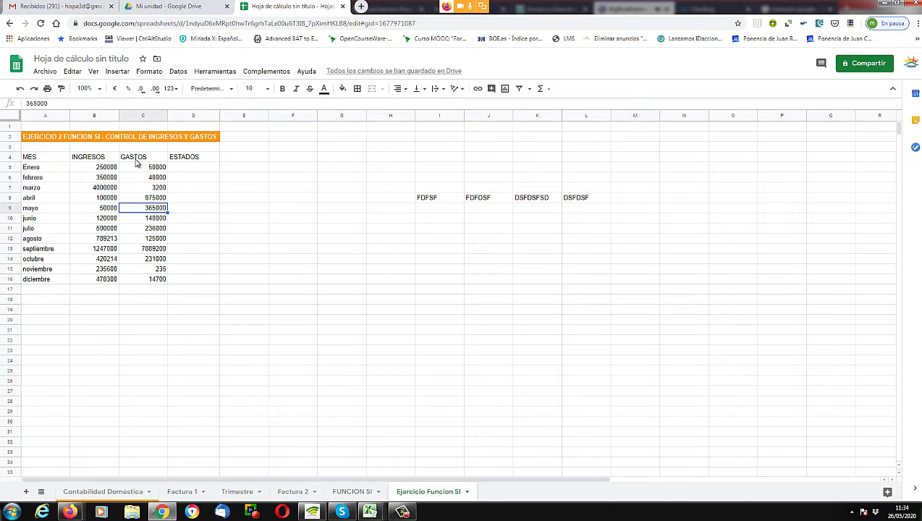
pyautogui.press('Right')
pyautogui.press('Right')
pyautogui.press('Right')
pyautogui.press('Right')
pyautogui.press('Right')
pyautogui.press('Right')
pyautogui.press('Up')
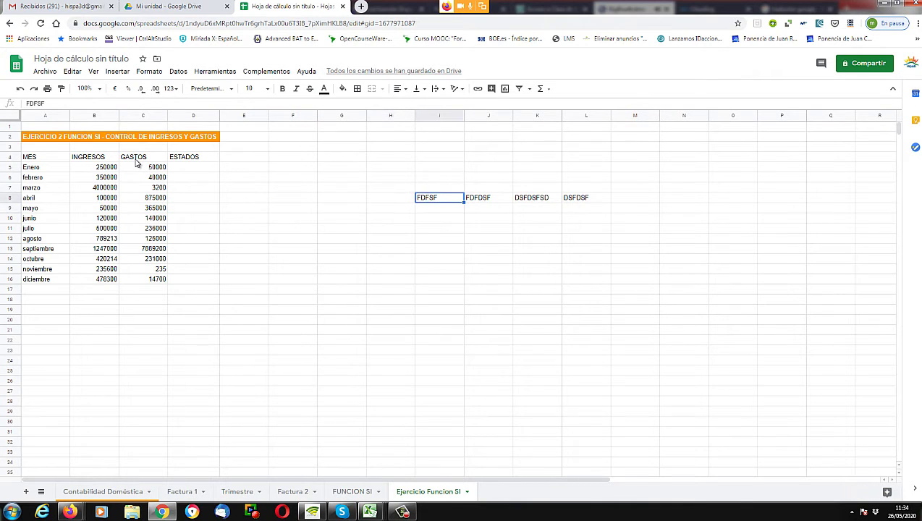
pyautogui.press('Delete')
pyautogui.press('Right')
pyautogui.press('Delete')
pyautogui.press('Right')
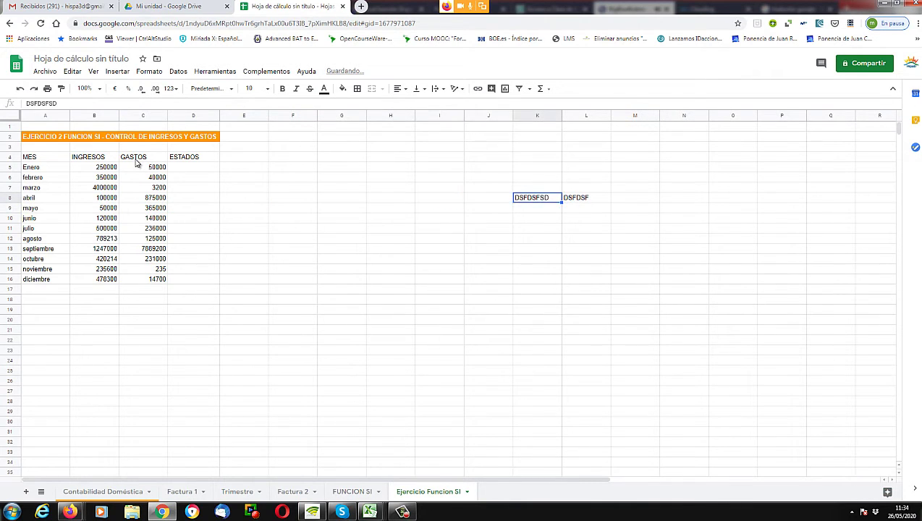
pyautogui.press('Delete')
pyautogui.press('Right')
pyautogui.press('Delete')
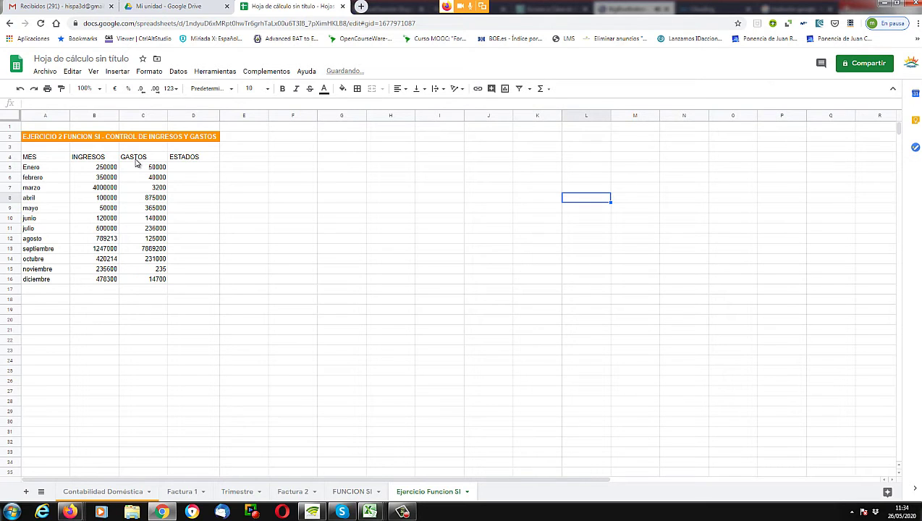
# - Make the header cells A4 to D4 bold and give them a light yellow-orange fill
pyautogui.press('Left')
pyautogui.press('Left')
pyautogui.press('Left')
pyautogui.press('Left')
pyautogui.press('Left')
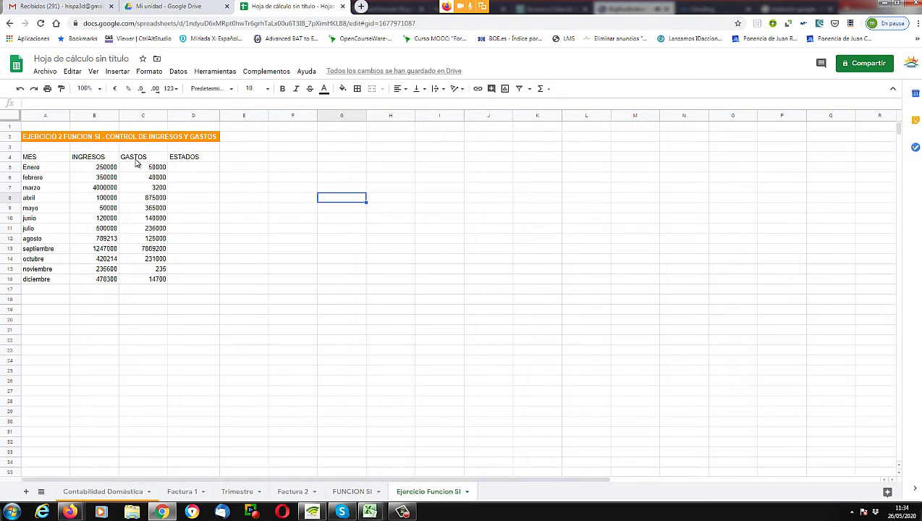
pyautogui.press('Left')
pyautogui.press('Left')
pyautogui.press('Left')
pyautogui.press('Left')
pyautogui.press('Left')
pyautogui.press('Up')
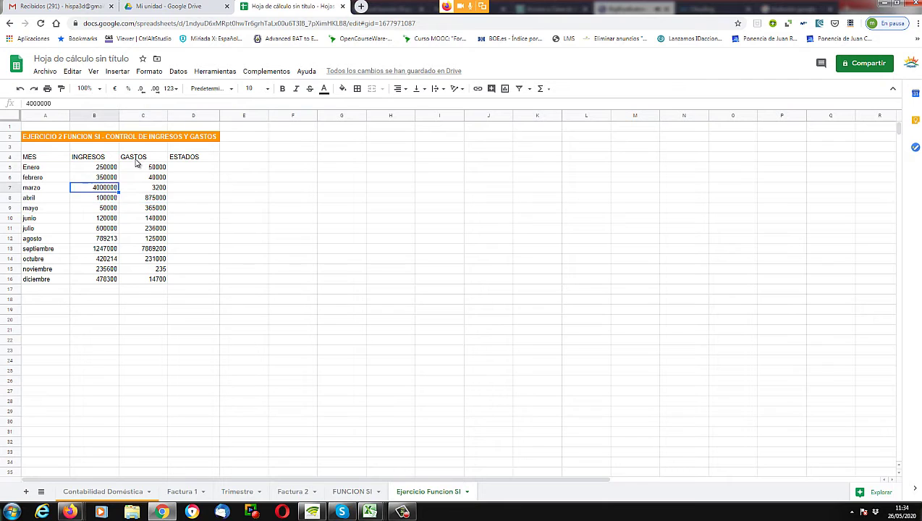
pyautogui.press('Up')
pyautogui.press('Up')
pyautogui.press('Up')
pyautogui.press('Left')
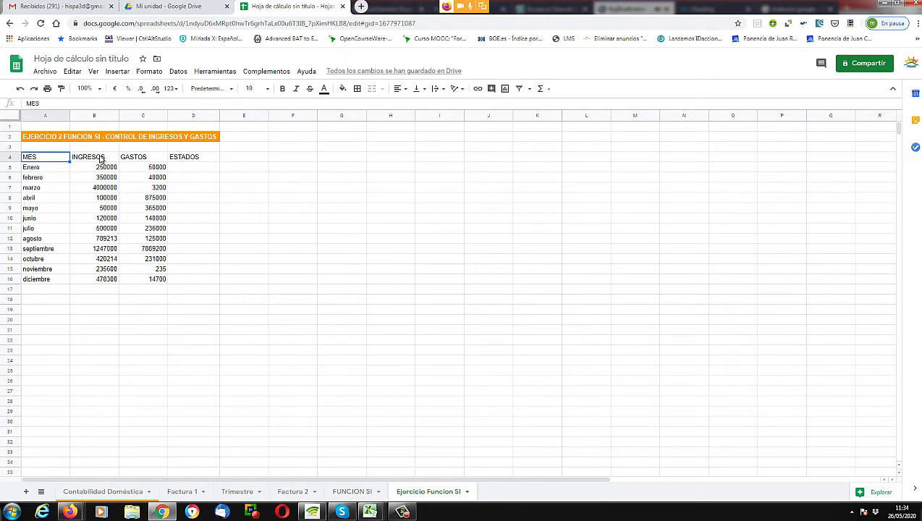
pyautogui.moveTo(36, 160); pyautogui.dragTo(193, 161)
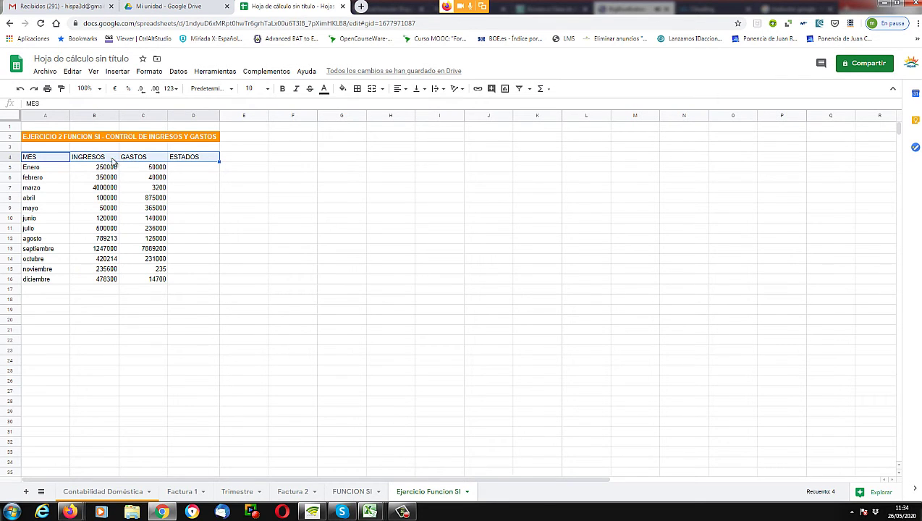
pyautogui.click(282, 90)
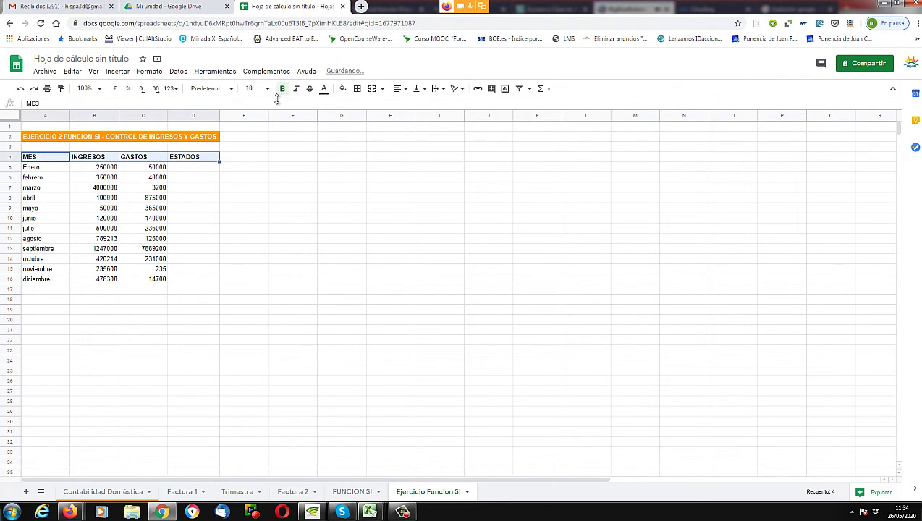
pyautogui.click(343, 89)
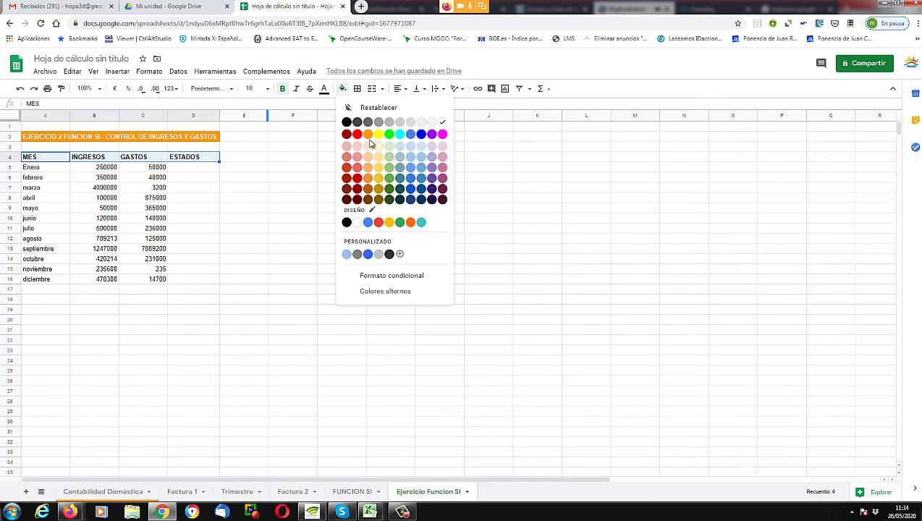
pyautogui.click(379, 167)
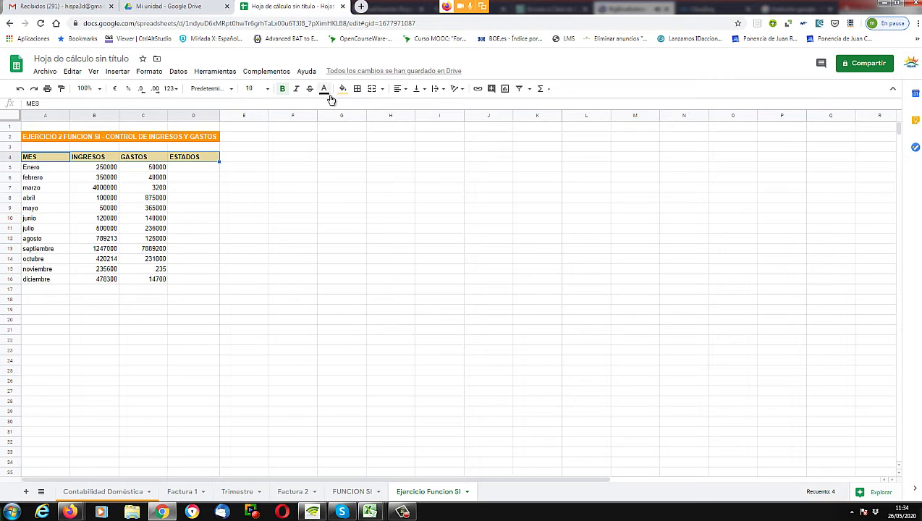
# - Try blue for the text of headers A4 to D4, and set it to dark red instead
pyautogui.click(324, 90)
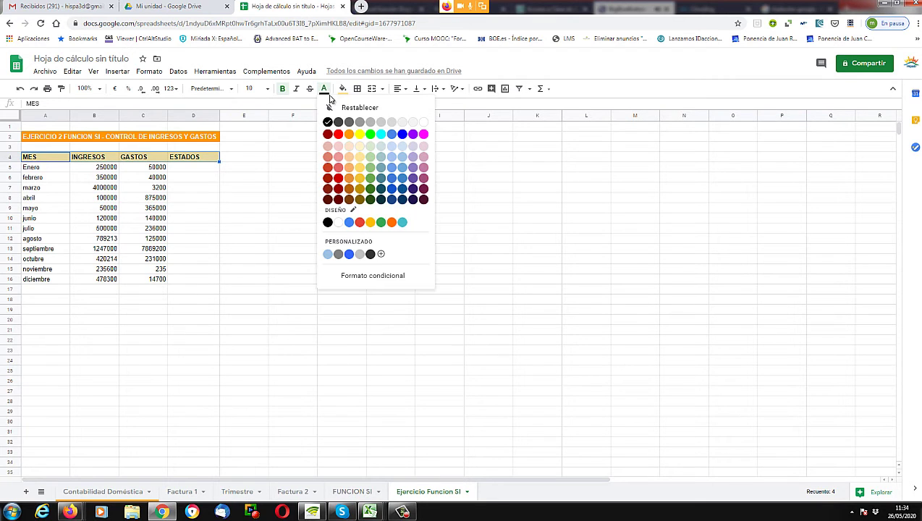
pyautogui.click(395, 138)
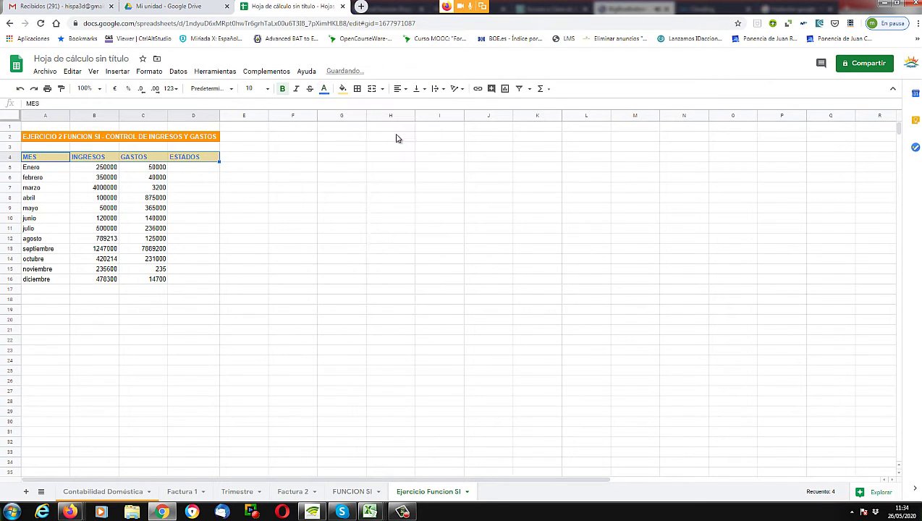
pyautogui.click(325, 89)
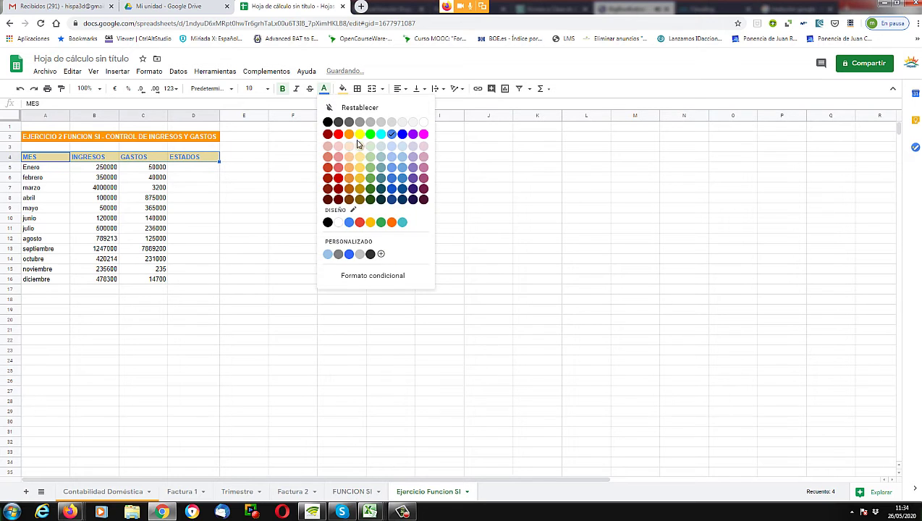
pyautogui.click(342, 184)
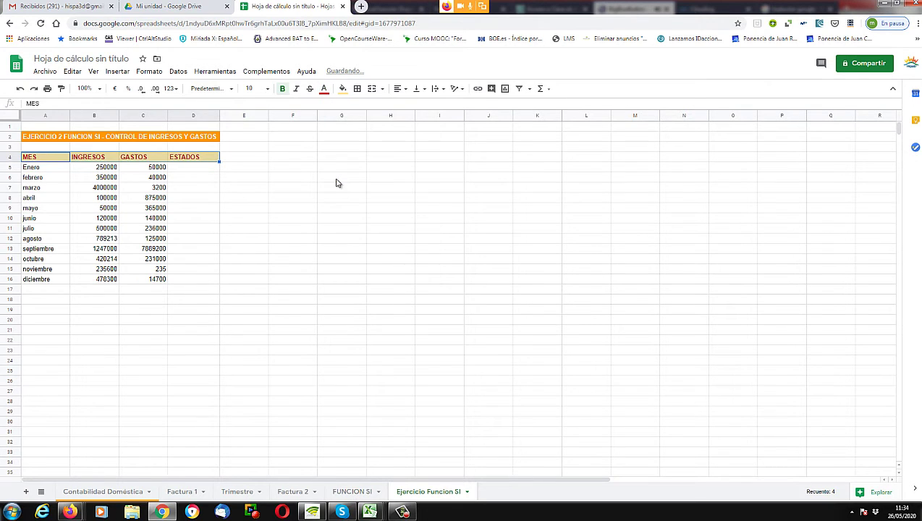
pyautogui.click(207, 198)
pyautogui.click(141, 299)
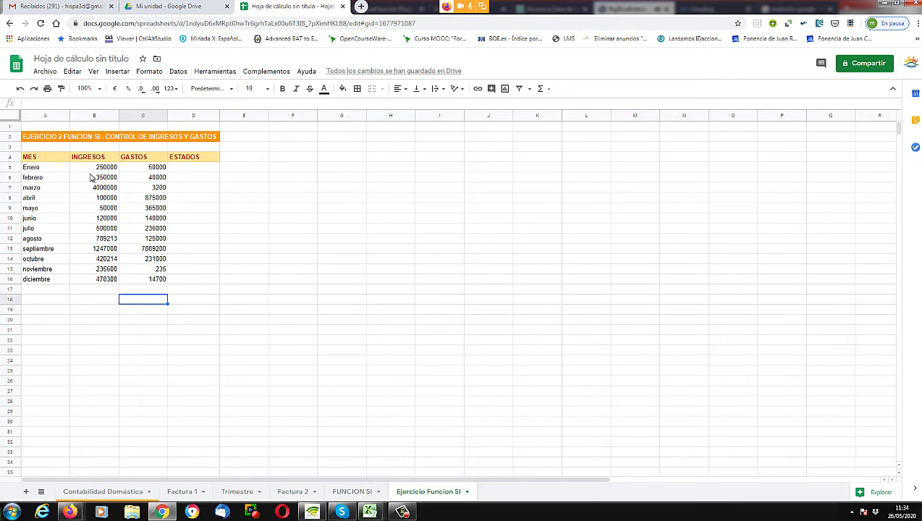
# - Centre the INGRESOS, GASTOS and ESTADOS headers horizontally in cells B4 to D4
pyautogui.click(74, 159)
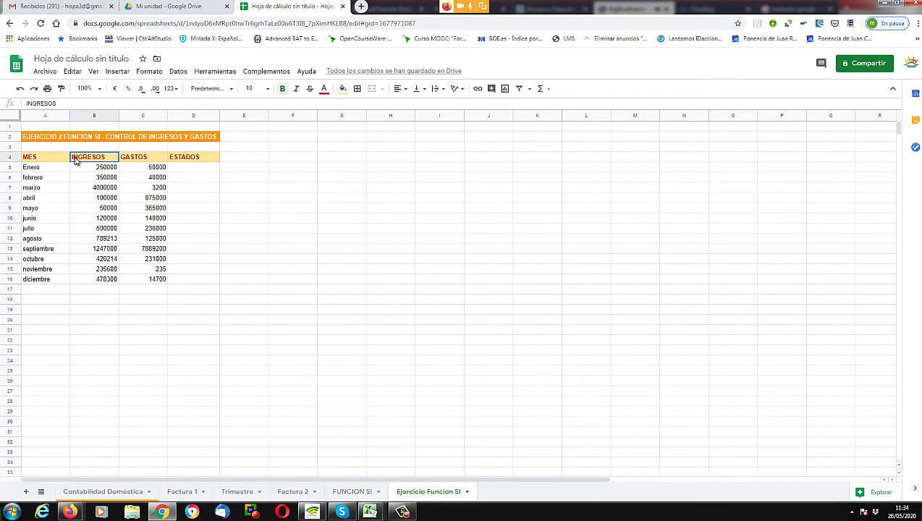
pyautogui.moveTo(75, 159); pyautogui.dragTo(200, 160)
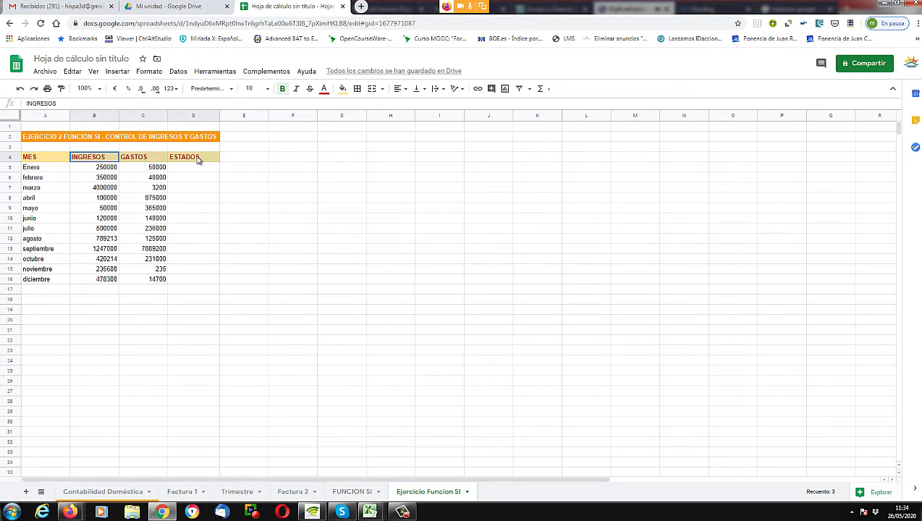
pyautogui.click(79, 169)
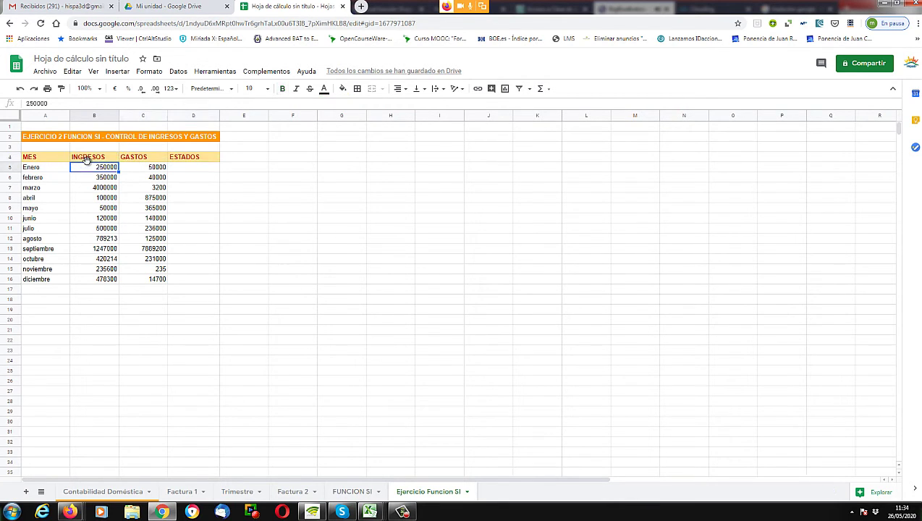
pyautogui.moveTo(84, 163); pyautogui.dragTo(198, 159)
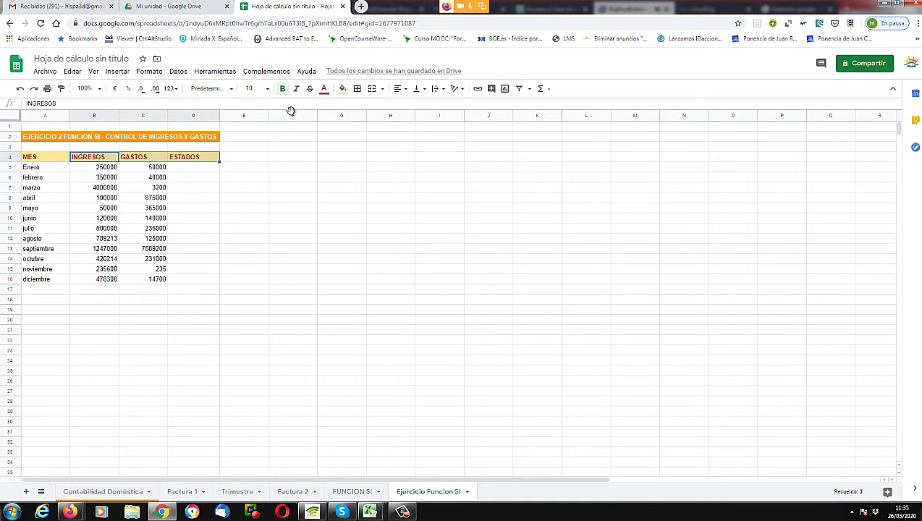
pyautogui.click(408, 89)
pyautogui.click(410, 105)
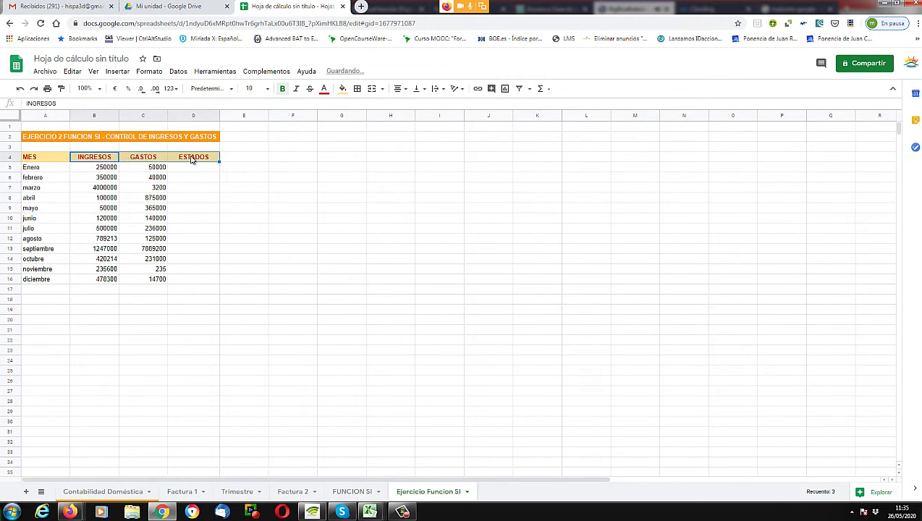
# - Examine the horizontal alignment options for the INGRESOS, GASTOS and ESTADOS headers
pyautogui.click(181, 172)
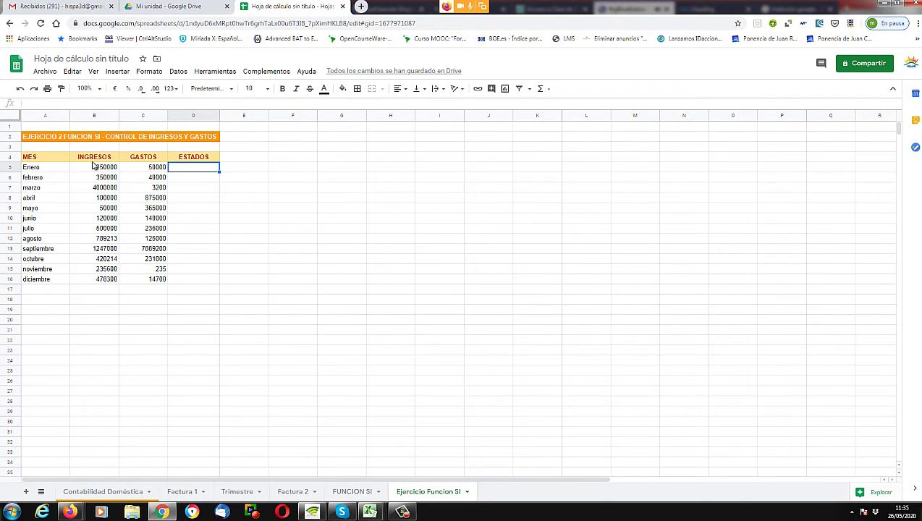
pyautogui.moveTo(94, 162); pyautogui.dragTo(141, 160)
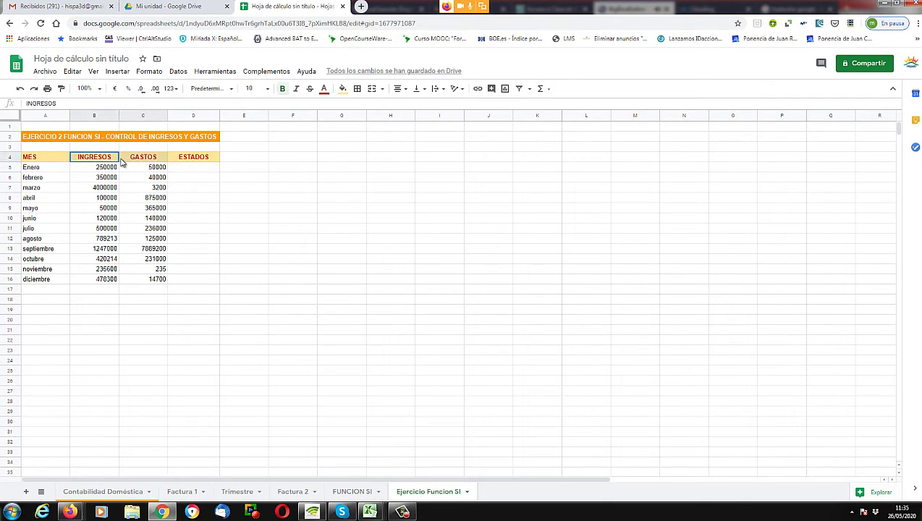
pyautogui.click(32, 157)
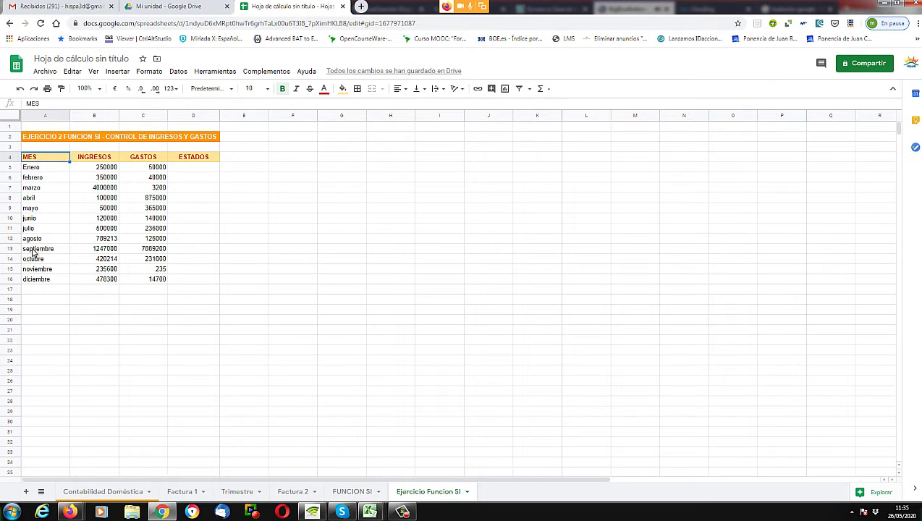
pyautogui.click(92, 161)
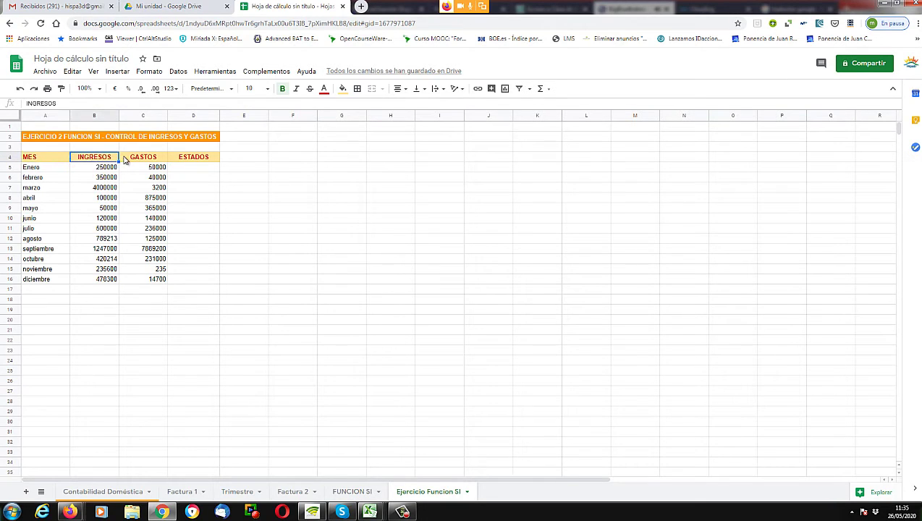
pyautogui.moveTo(134, 160); pyautogui.dragTo(187, 160)
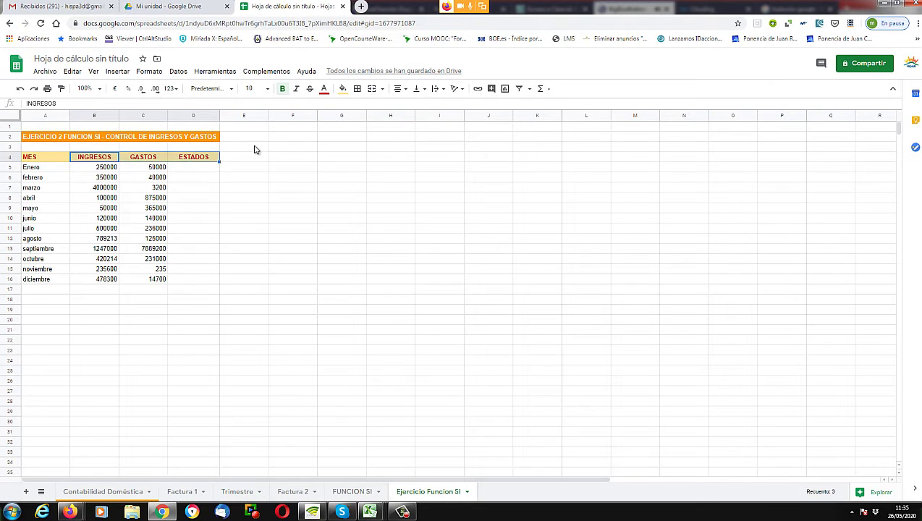
pyautogui.click(403, 89)
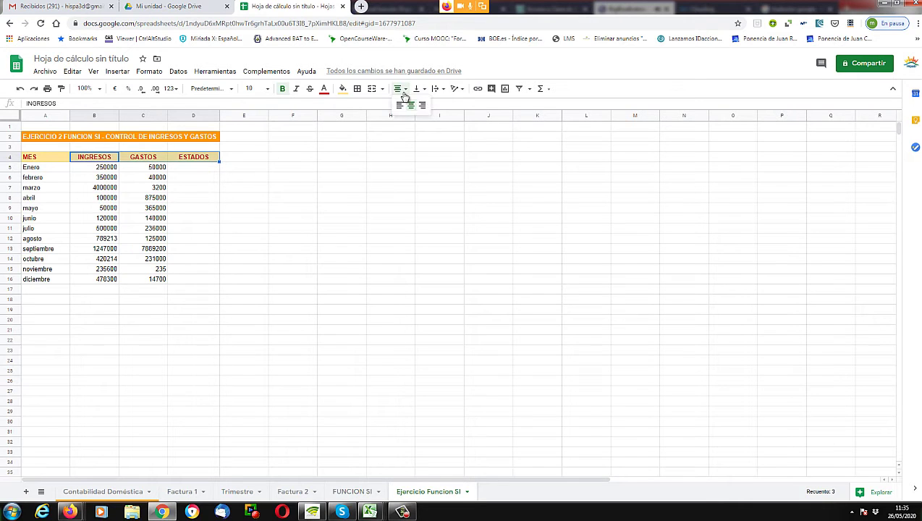
pyautogui.click(117, 177)
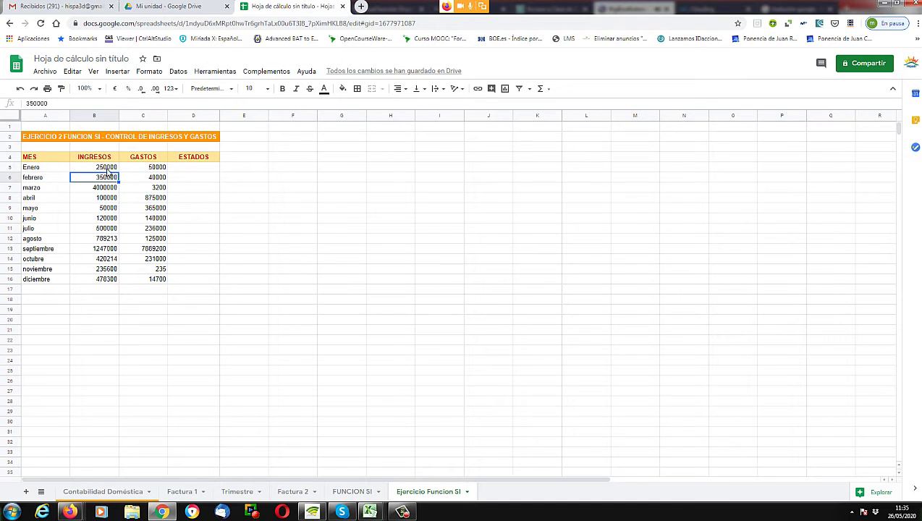
# - Italicise the month names from Enero to diciembre in cells A5 to A16
pyautogui.click(64, 189)
pyautogui.moveTo(33, 168)
pyautogui.mouseDown()
pyautogui.moveTo(39, 283)
pyautogui.moveTo(36, 182)
pyautogui.mouseUp()
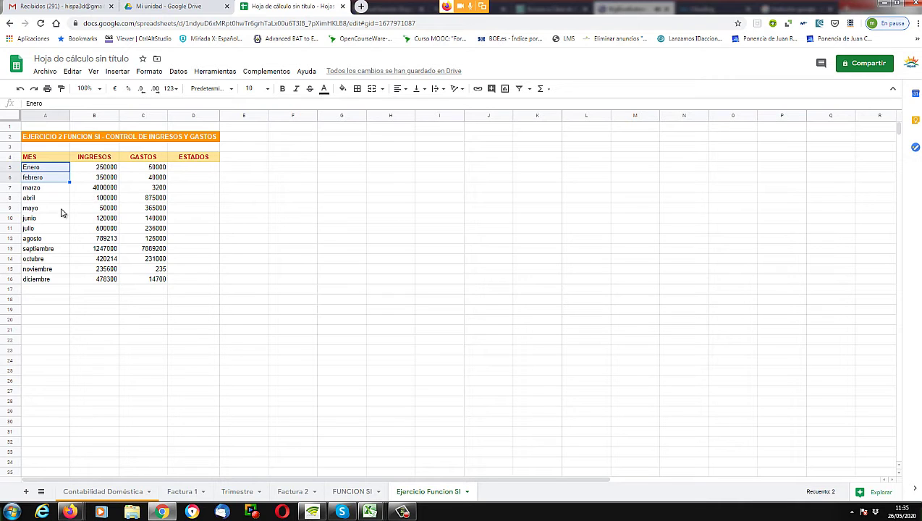
pyautogui.click(32, 211)
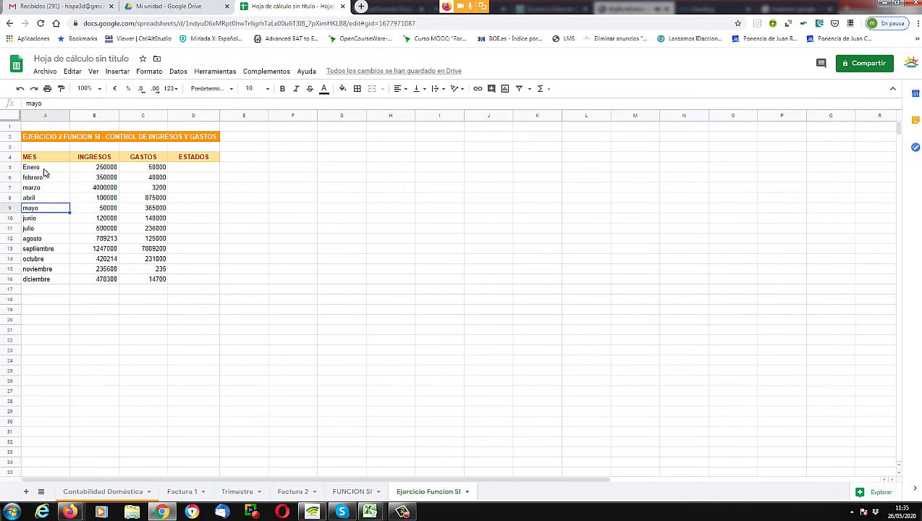
pyautogui.moveTo(43, 172); pyautogui.dragTo(46, 282)
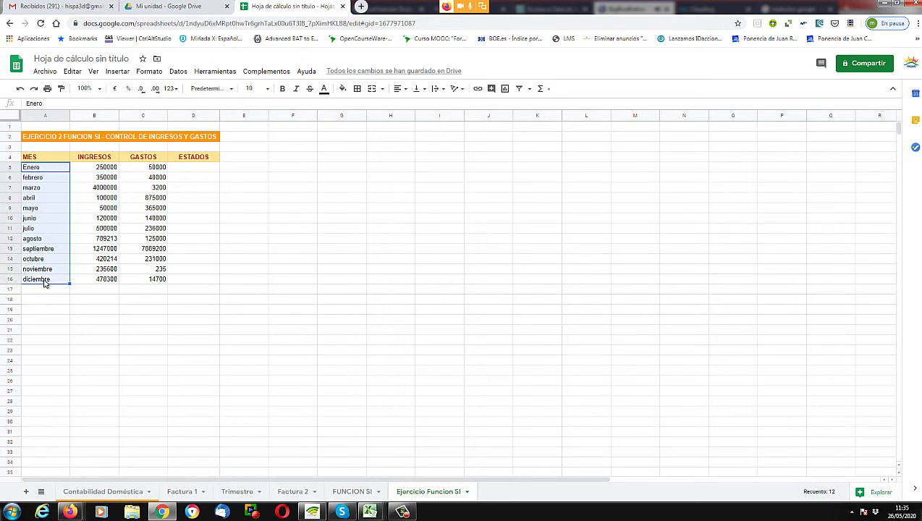
pyautogui.click(296, 92)
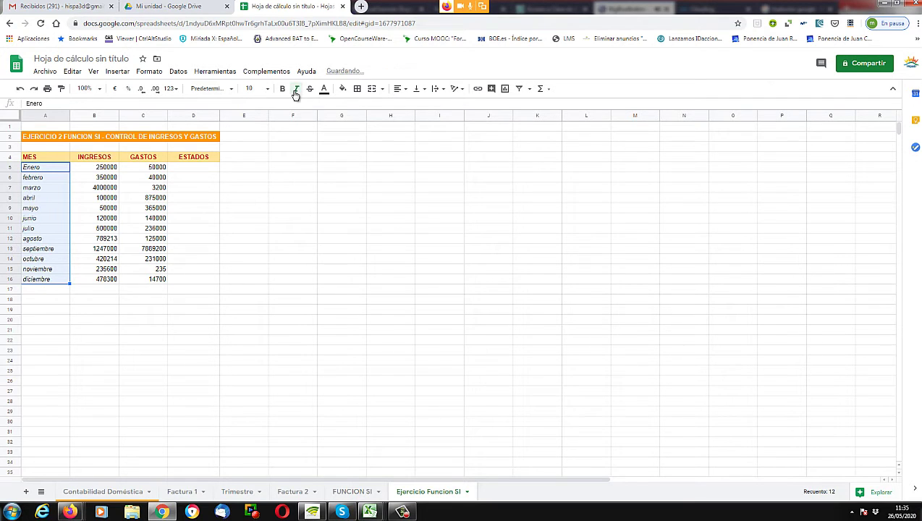
pyautogui.click(48, 314)
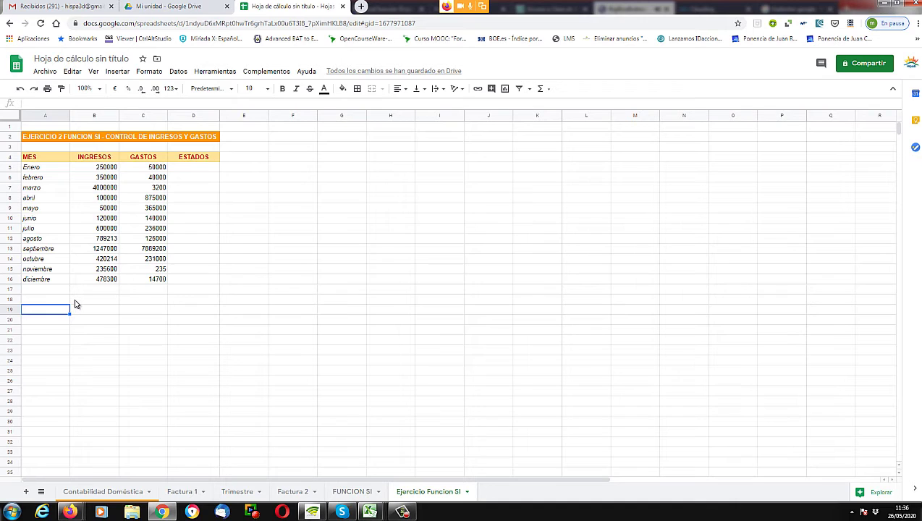
pyautogui.click(115, 301)
pyautogui.click(154, 303)
pyautogui.click(182, 303)
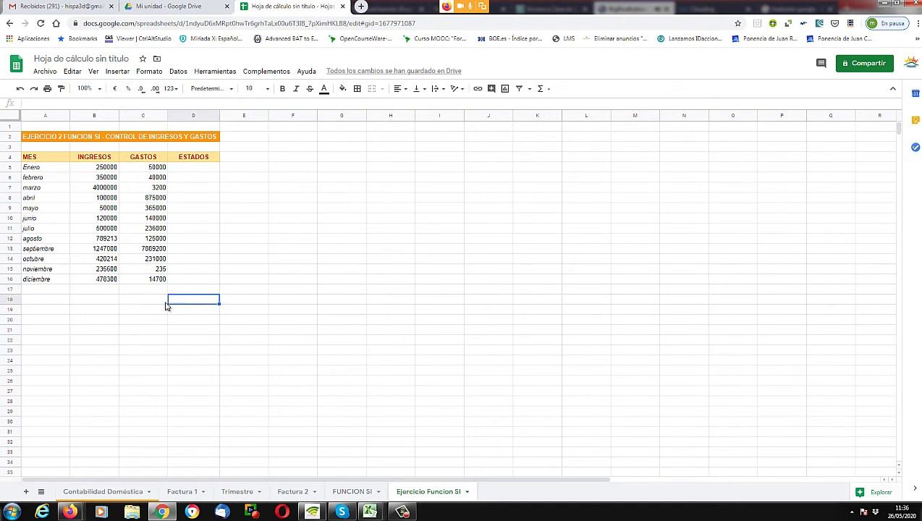
pyautogui.click(142, 302)
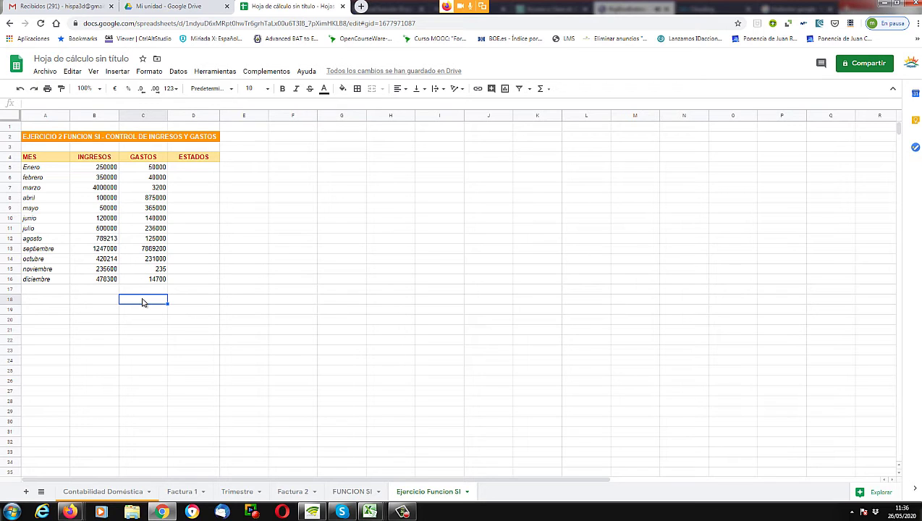
pyautogui.click(103, 310)
pyautogui.click(123, 303)
pyautogui.click(95, 301)
pyautogui.click(94, 291)
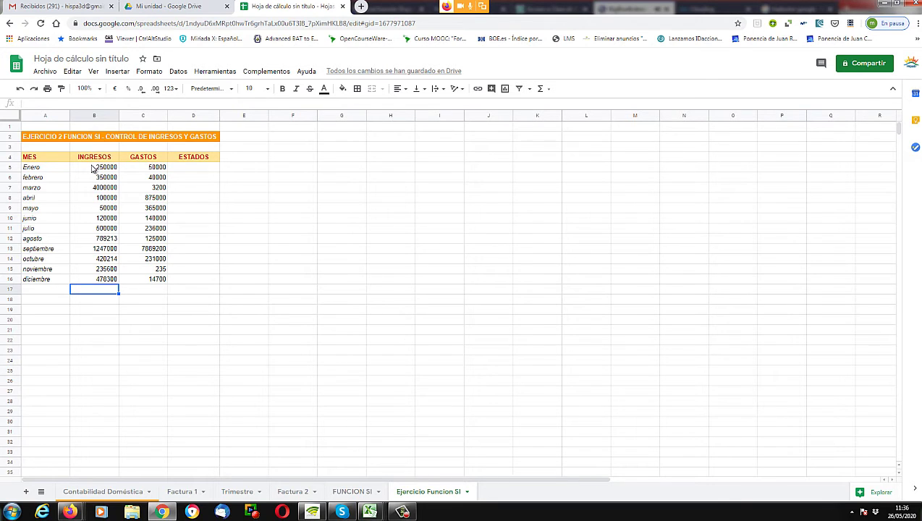
# - Format the income and expense amounts in cells B5 to C16 as euro currency
pyautogui.moveTo(81, 171); pyautogui.dragTo(128, 275)
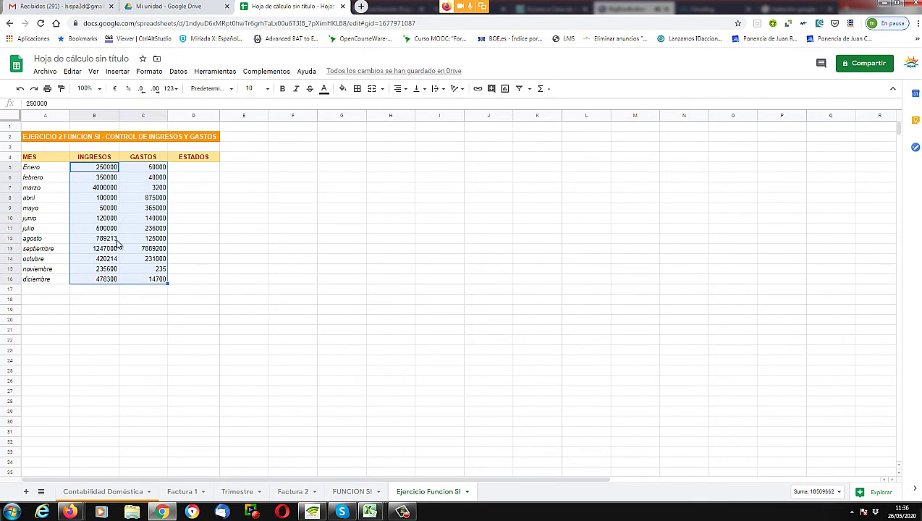
pyautogui.click(114, 90)
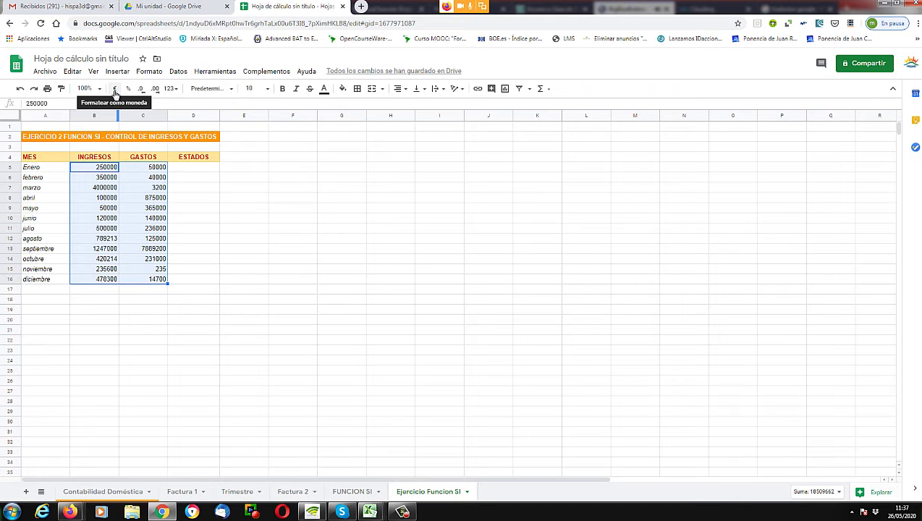
pyautogui.click(114, 90)
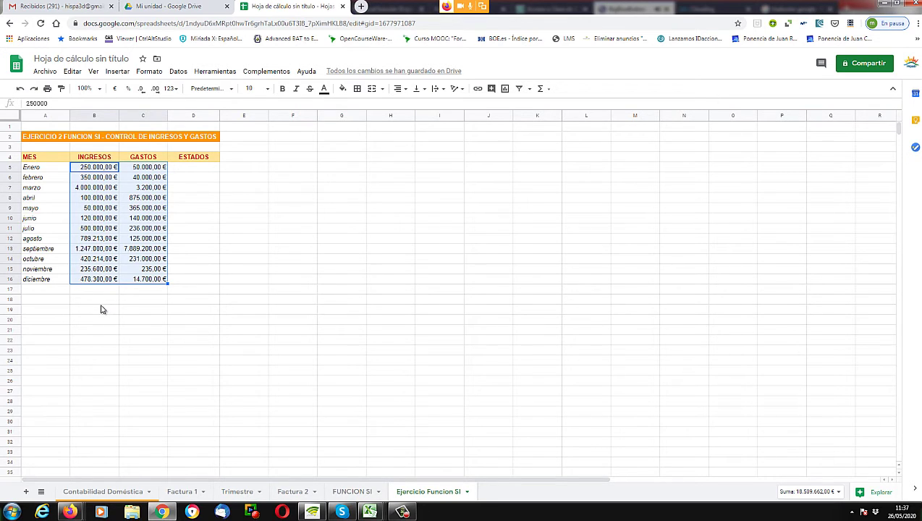
# - Remove both decimal places from the income and expense amounts in cells B5 to C16
pyautogui.click(102, 303)
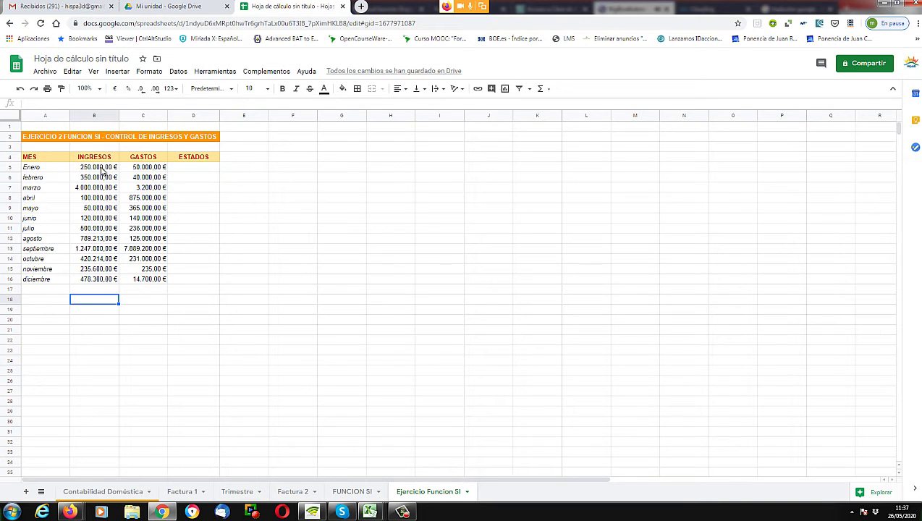
pyautogui.moveTo(101, 168); pyautogui.dragTo(145, 279)
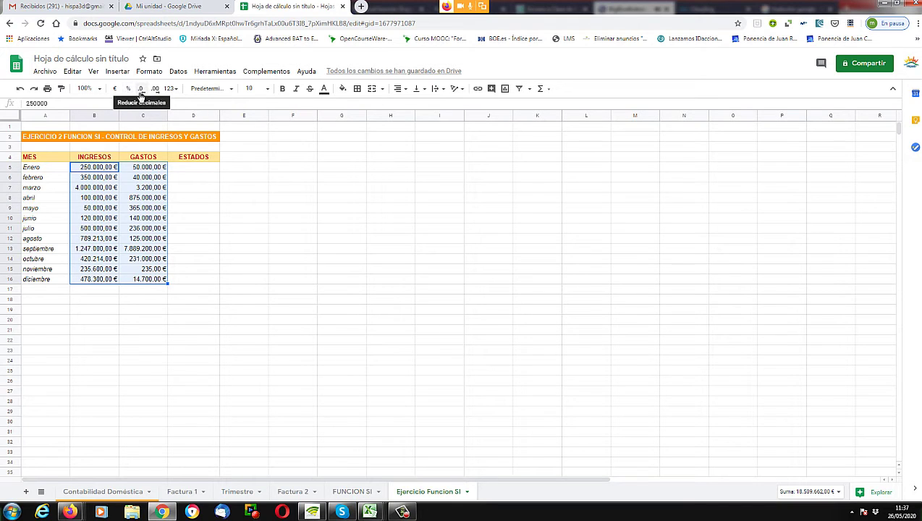
pyautogui.click(142, 96)
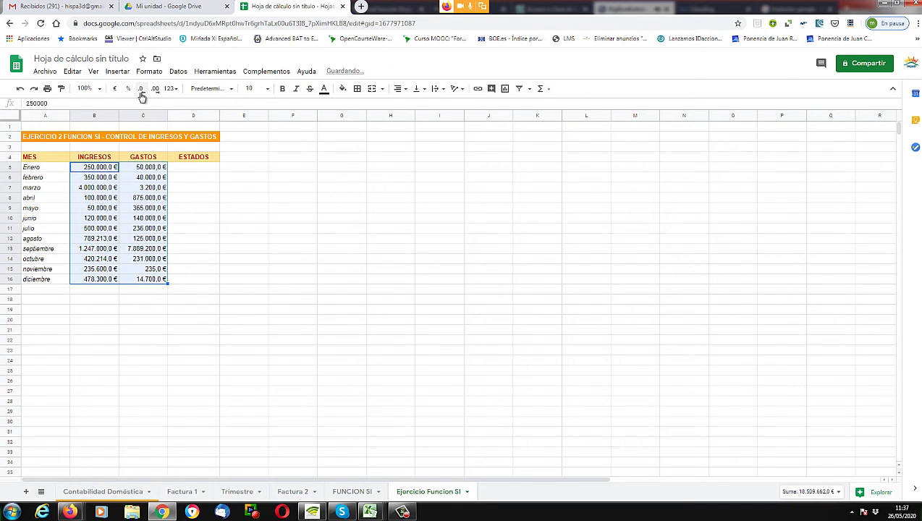
pyautogui.click(142, 96)
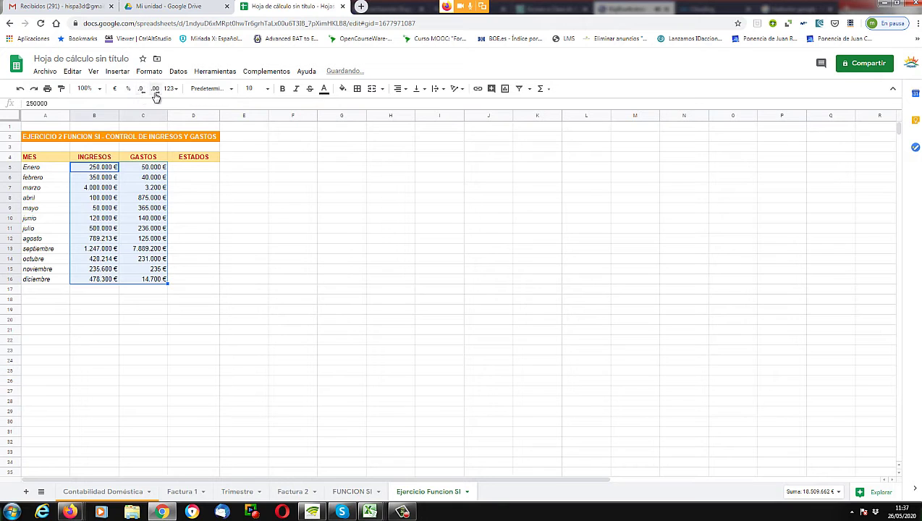
# - Try four decimal places on the amounts in cells B5 to C16, and return them to whole euros
pyautogui.click(156, 92)
pyautogui.click(156, 91)
pyautogui.click(157, 93)
pyautogui.click(157, 94)
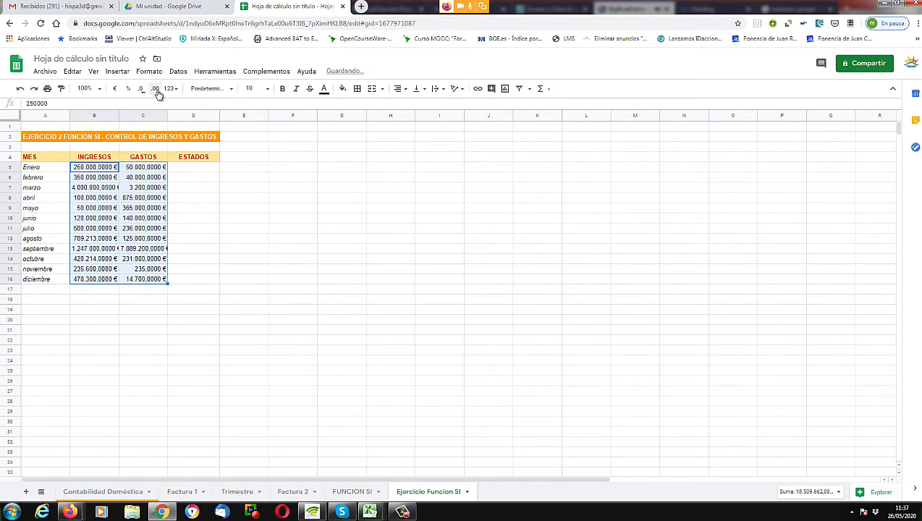
pyautogui.click(143, 95)
pyautogui.click(143, 96)
pyautogui.click(143, 94)
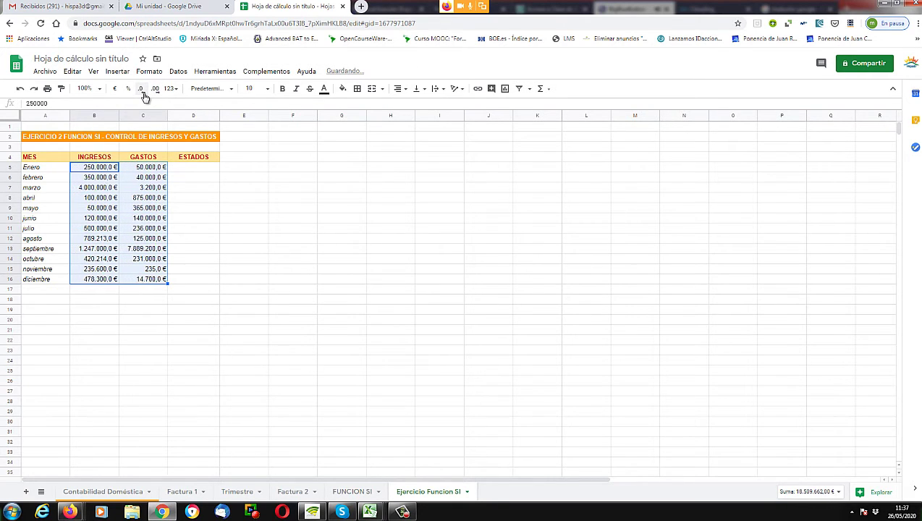
pyautogui.click(143, 95)
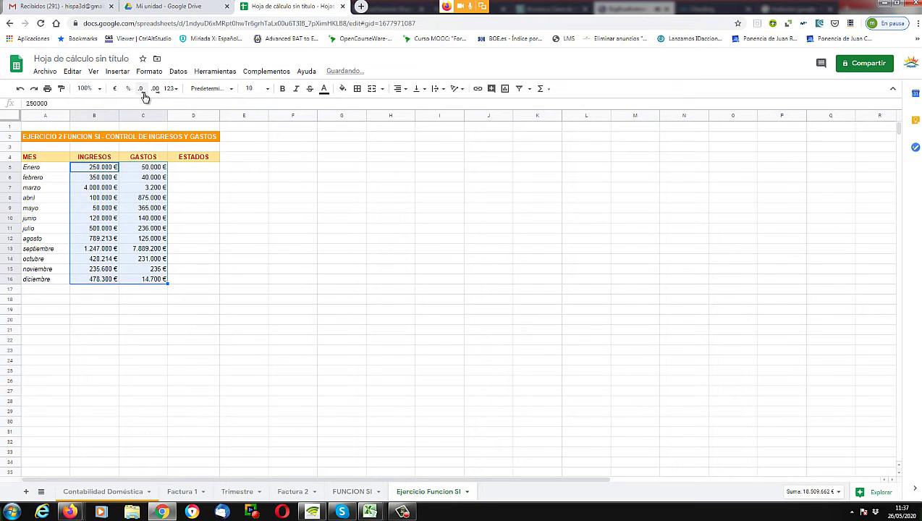
pyautogui.click(100, 312)
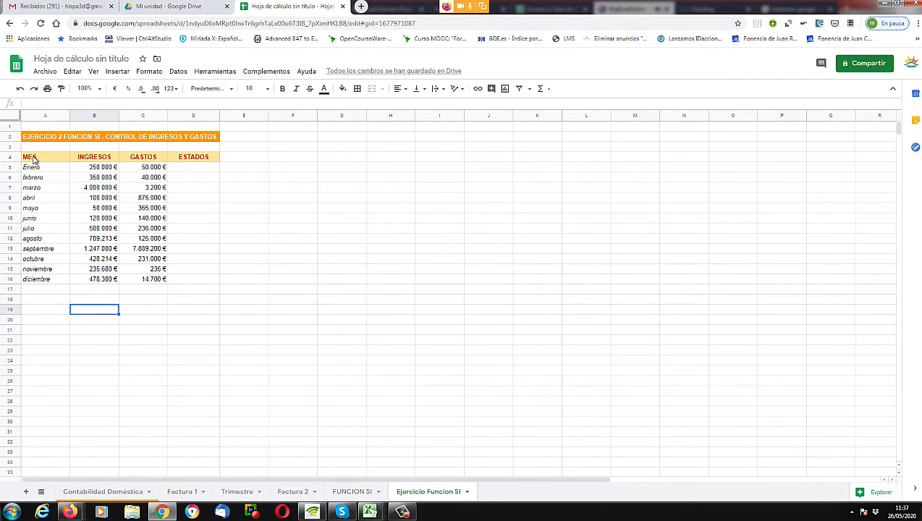
# - Apply borders to all edges of every cell in the table from A4 to D16
pyautogui.moveTo(32, 159); pyautogui.dragTo(196, 285)
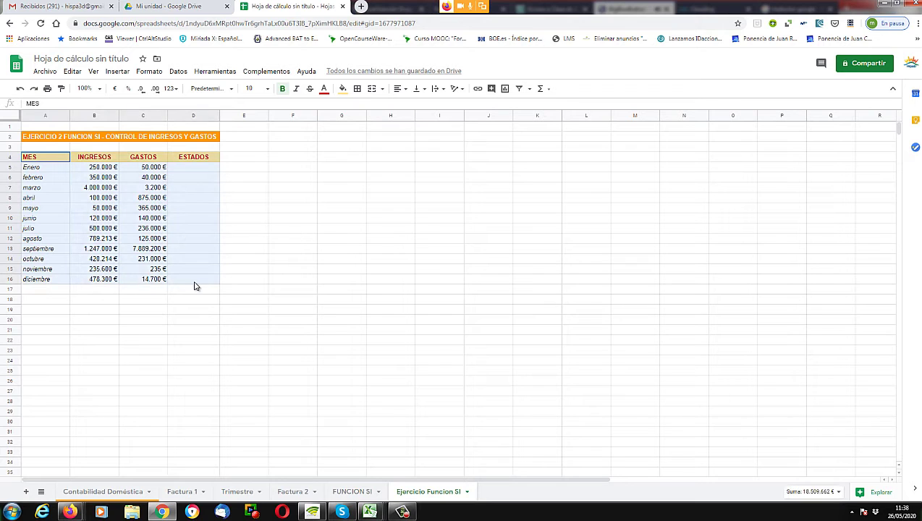
pyautogui.click(358, 92)
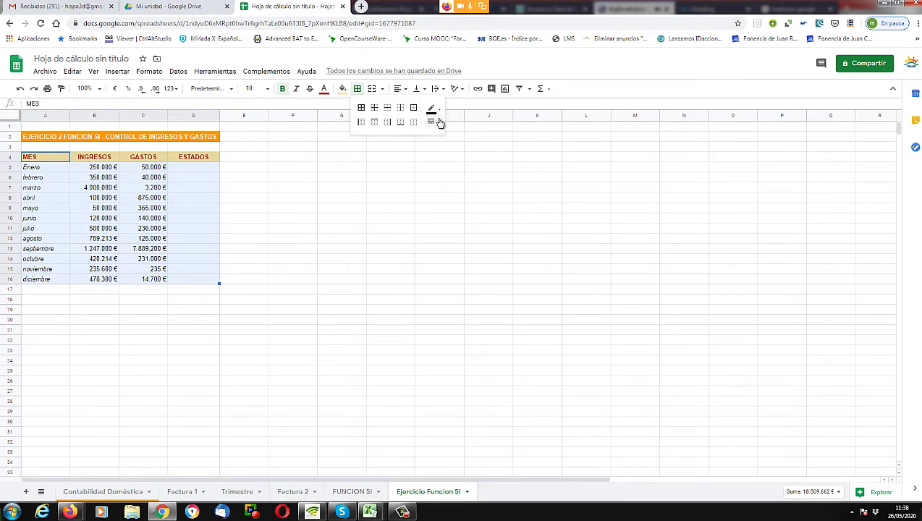
pyautogui.click(362, 109)
pyautogui.click(274, 191)
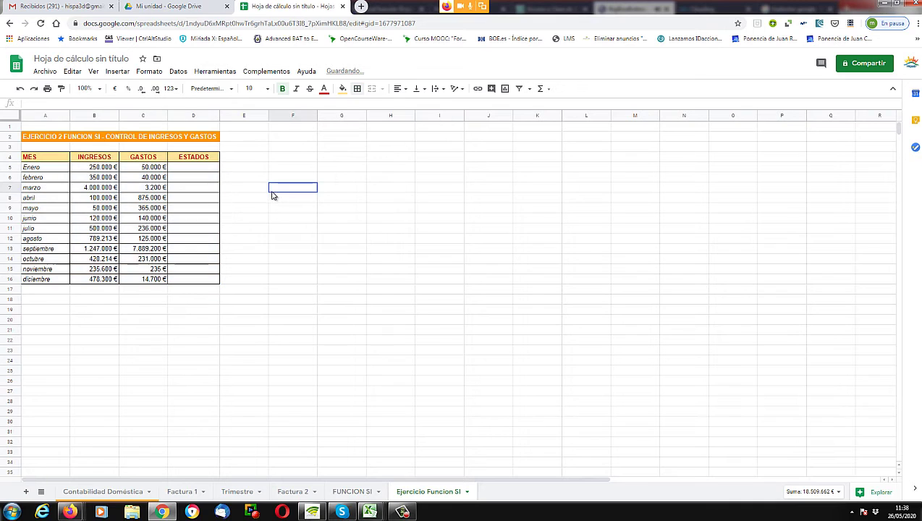
pyautogui.click(61, 328)
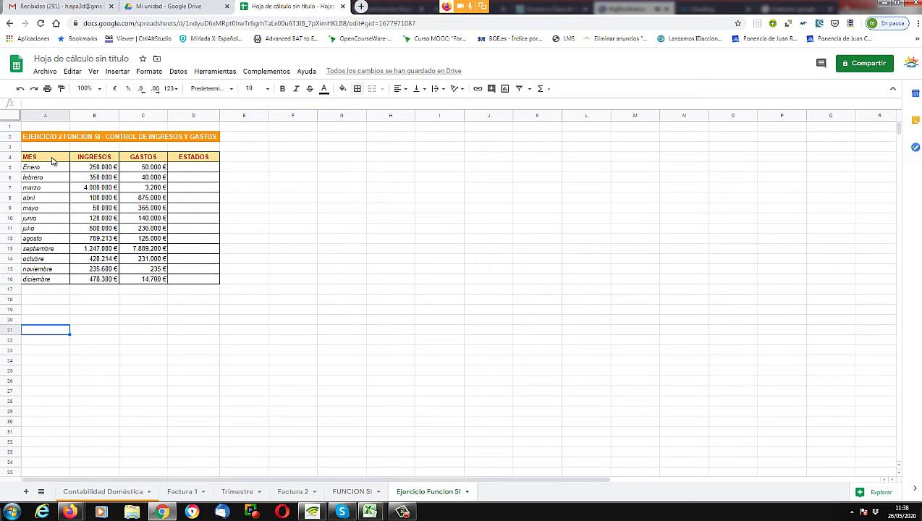
# - Examine the merge and unmerge options for the title cell spanning A2 to D2
pyautogui.click(37, 139)
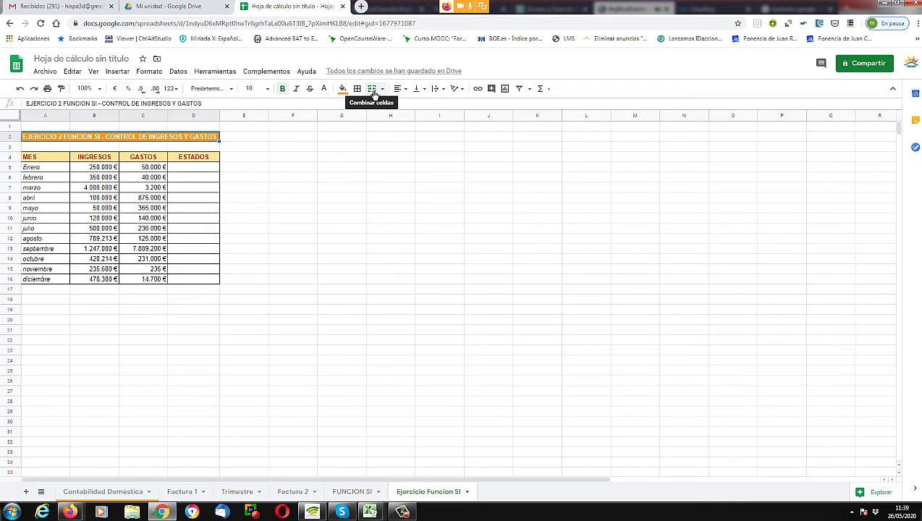
pyautogui.click(310, 219)
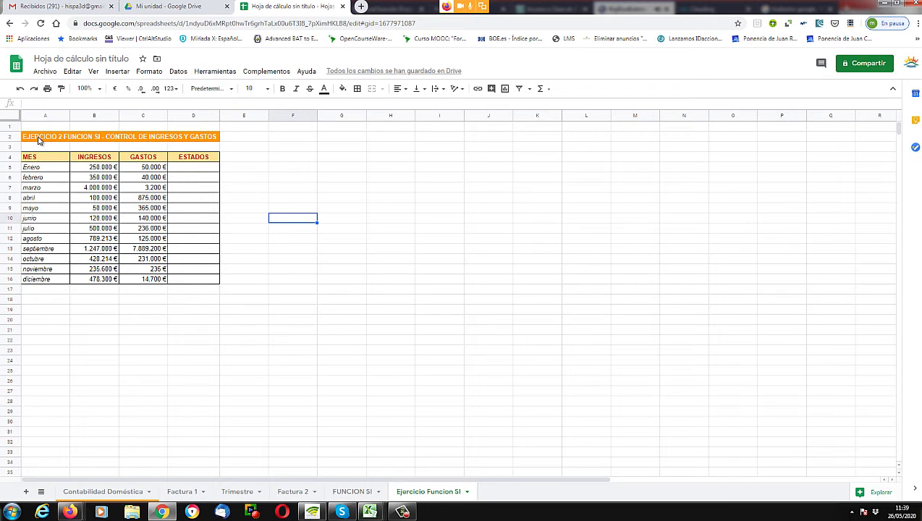
pyautogui.click(40, 139)
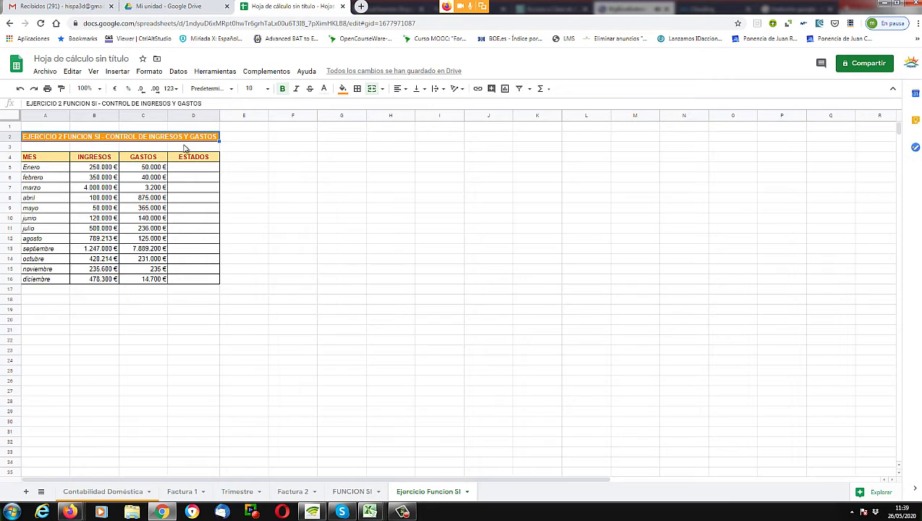
pyautogui.click(384, 89)
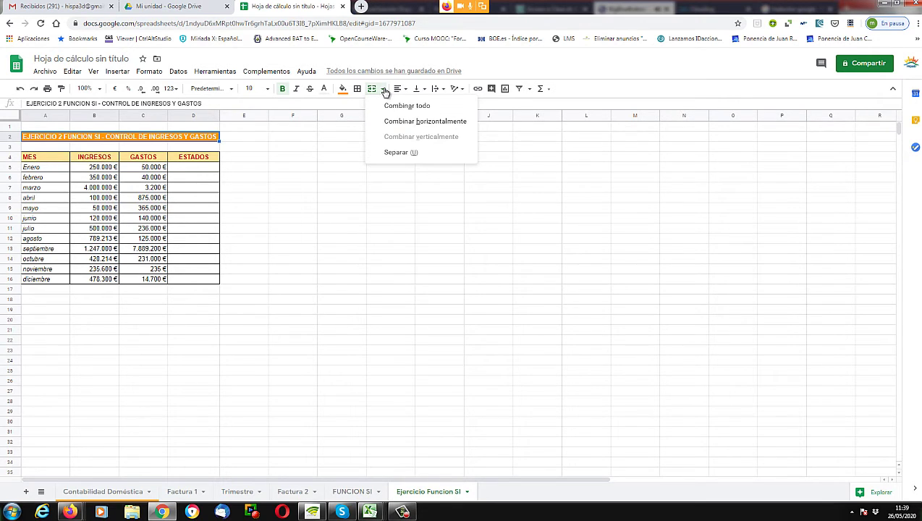
pyautogui.click(369, 167)
pyautogui.click(235, 141)
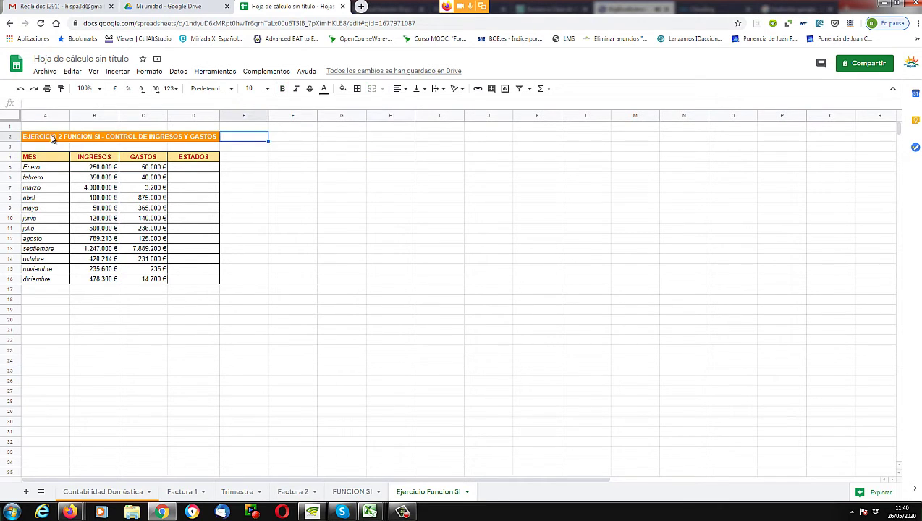
pyautogui.click(72, 137)
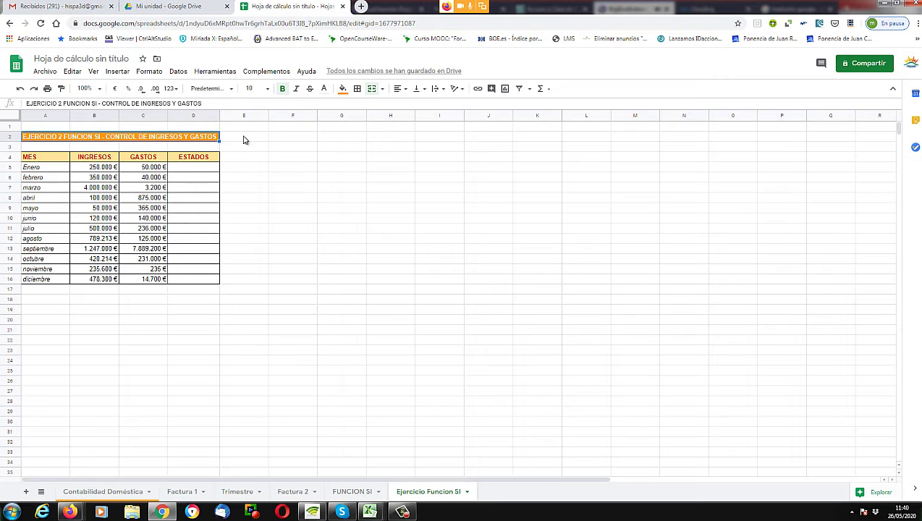
pyautogui.click(382, 88)
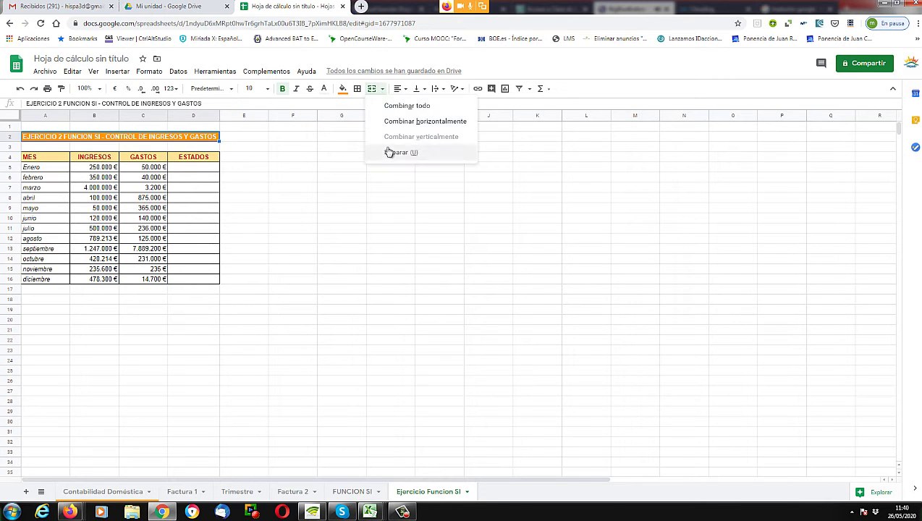
pyautogui.click(270, 159)
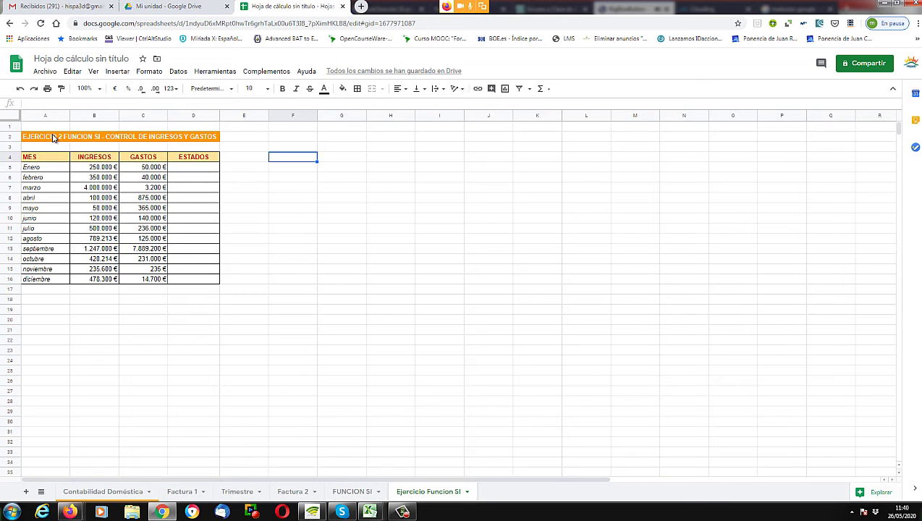
pyautogui.moveTo(53, 137); pyautogui.dragTo(212, 133)
pyautogui.moveTo(65, 313); pyautogui.dragTo(312, 394)
pyautogui.click(179, 363)
pyautogui.click(156, 318)
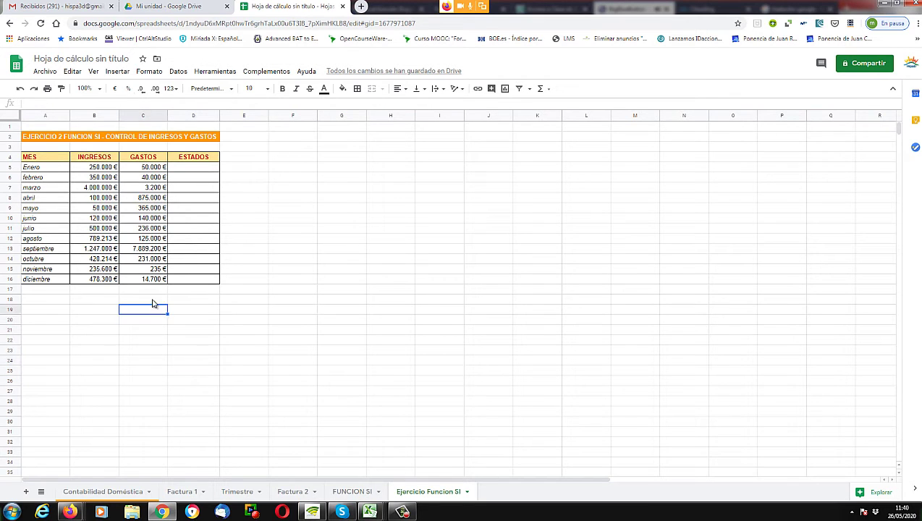
pyautogui.click(150, 292)
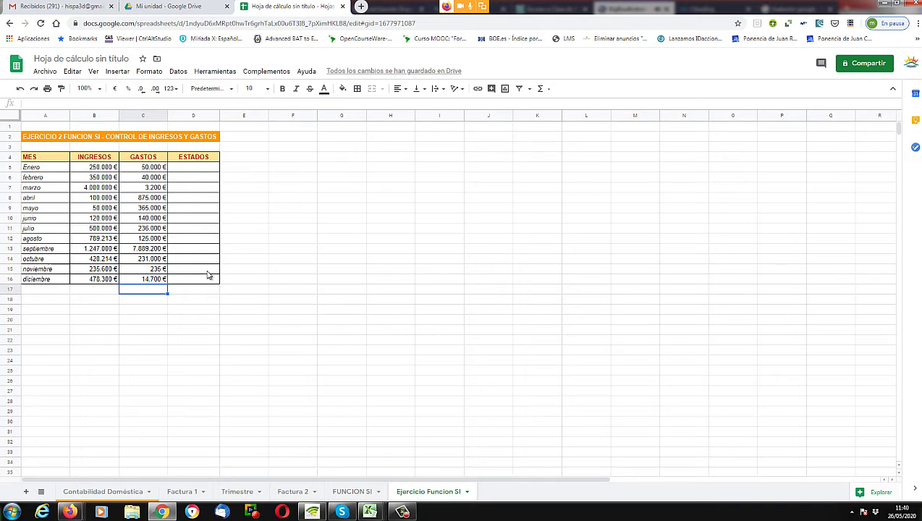
# - Switch to Firefox
pyautogui.moveTo(69, 512); pyautogui.dragTo(40, 512)
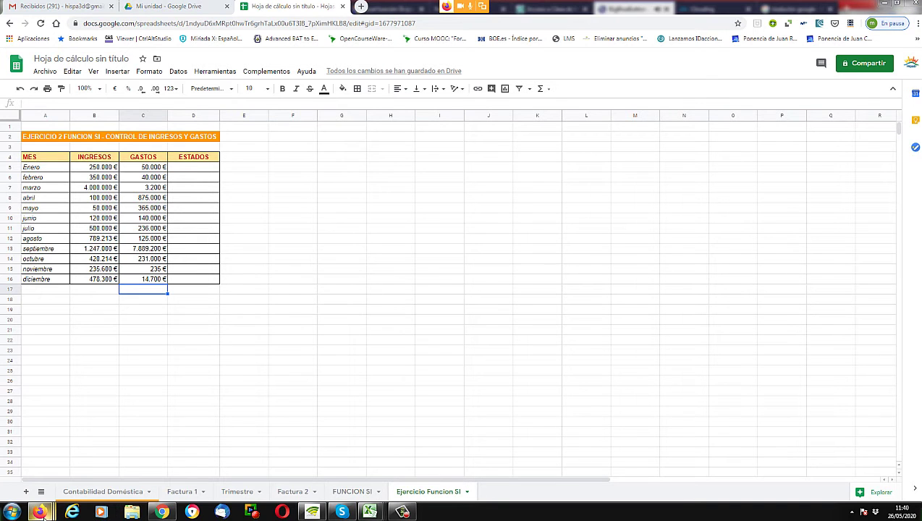
# - Look at the BigBlueButton class session in Firefox and return to the spreadsheet in Chrome
pyautogui.moveTo(41, 512)
pyautogui.click(60, 458)
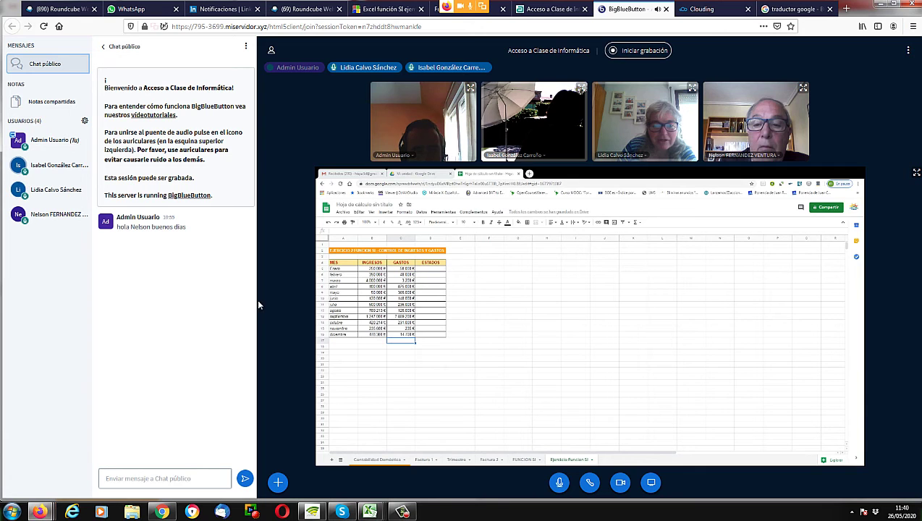
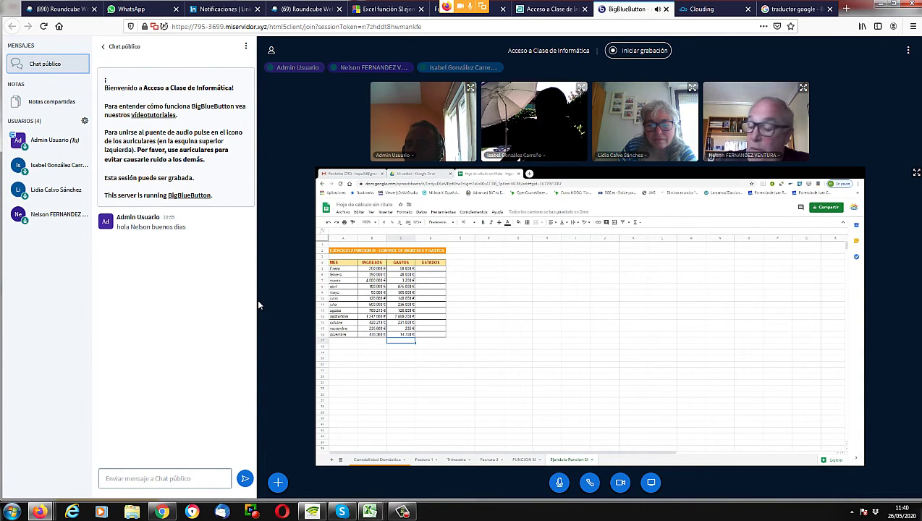
pyautogui.hotkey('alt', 'Tab')
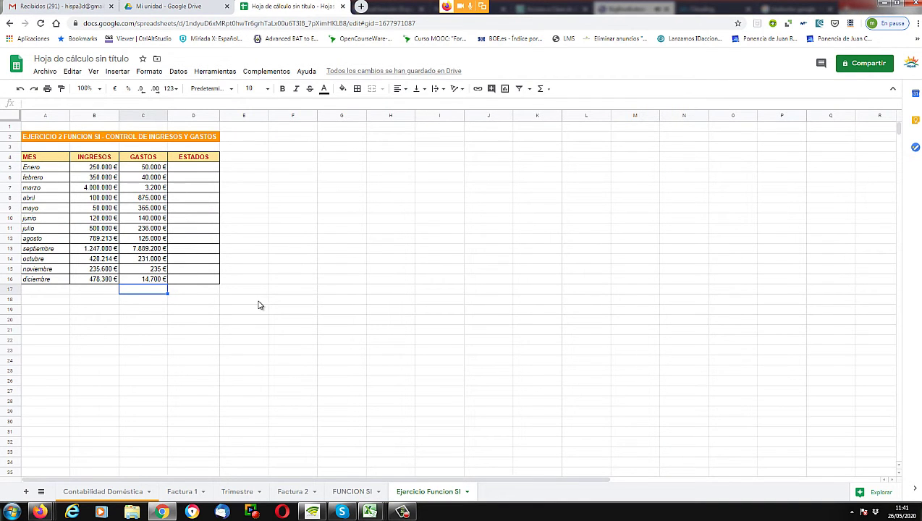
# - Review the exercise title in row 2 and the MES, INGRESOS, GASTOS and ESTADOS headers in row 4
pyautogui.click(47, 141)
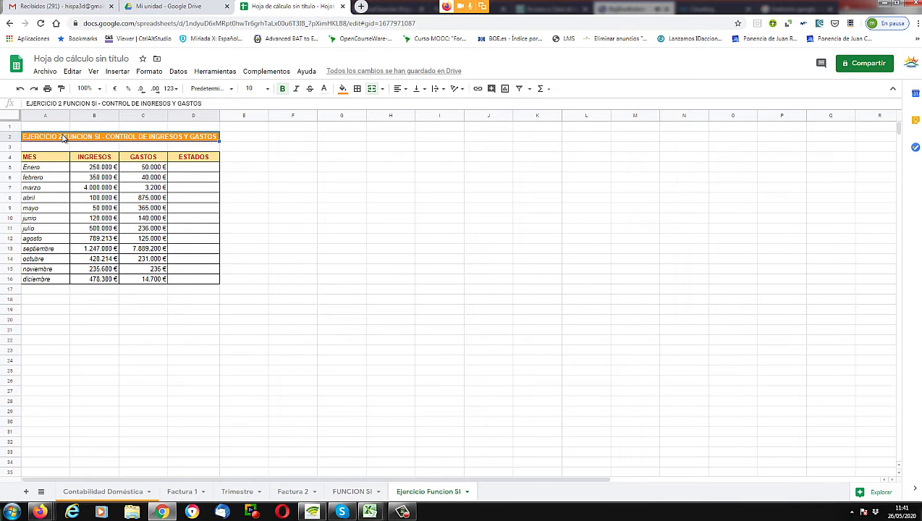
pyautogui.click(188, 159)
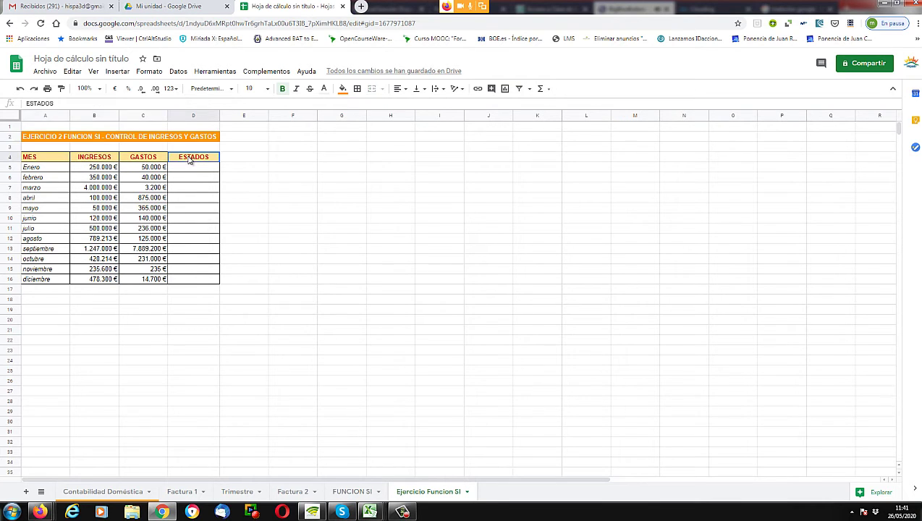
pyautogui.click(42, 160)
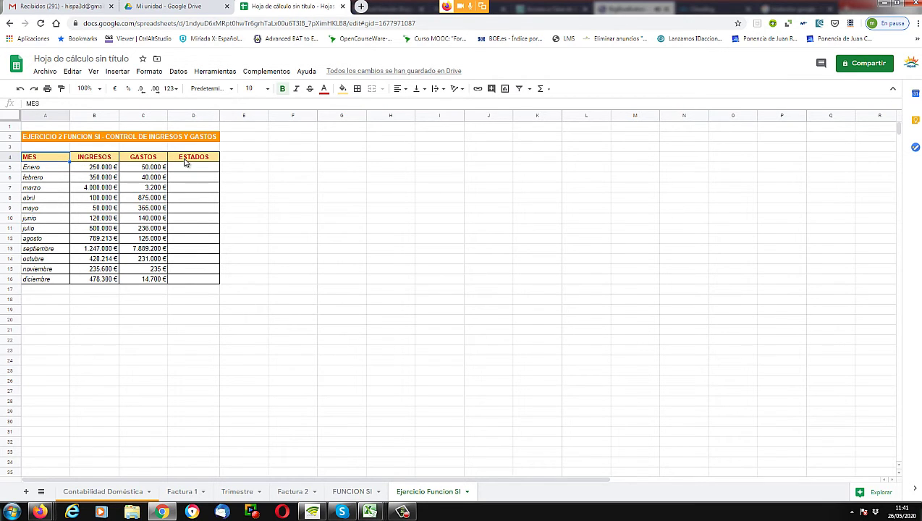
pyautogui.click(87, 159)
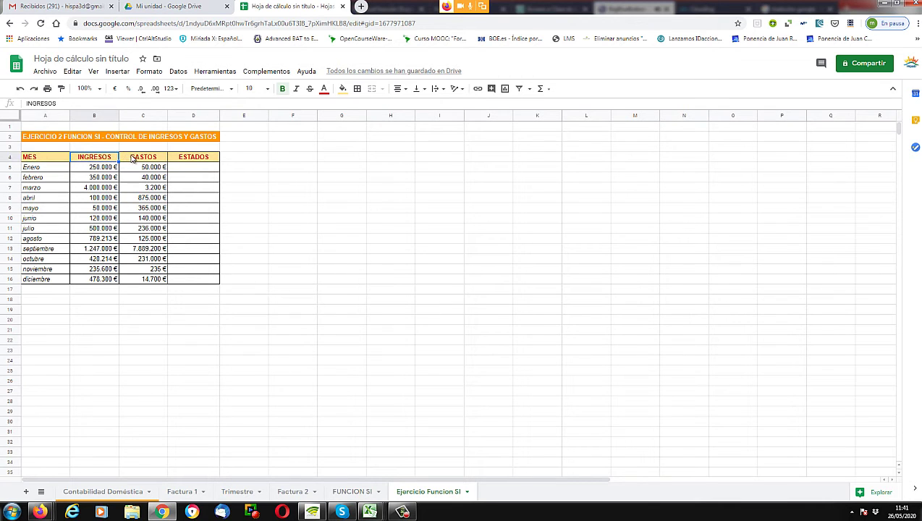
pyautogui.click(136, 159)
pyautogui.click(181, 159)
pyautogui.click(161, 161)
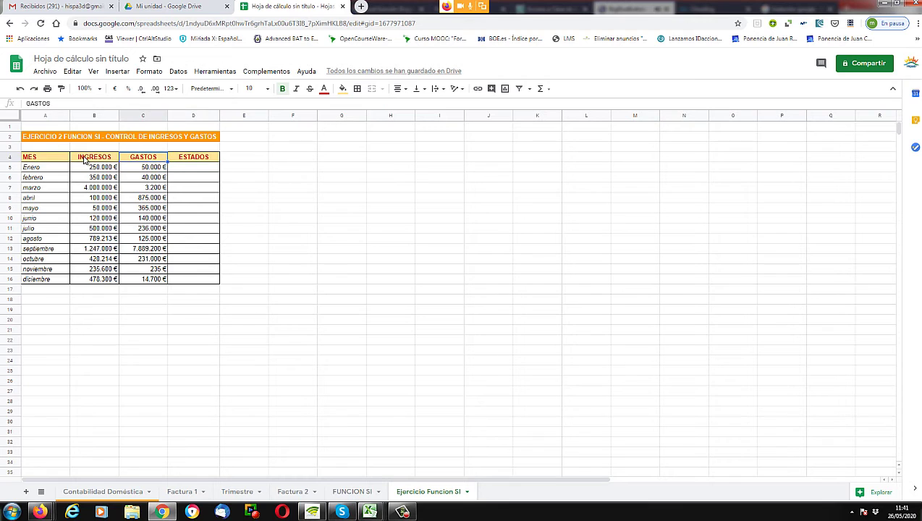
pyautogui.click(85, 160)
pyautogui.click(52, 163)
pyautogui.click(92, 164)
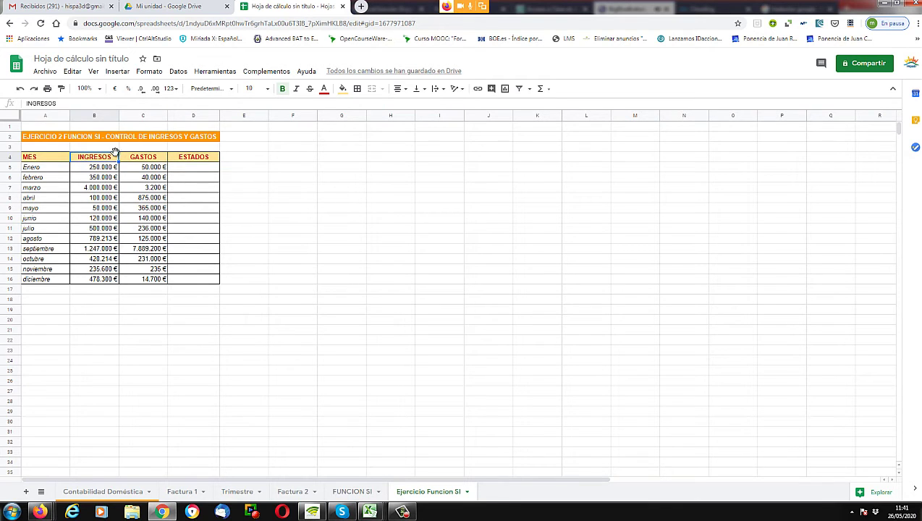
pyautogui.click(132, 163)
pyautogui.click(47, 142)
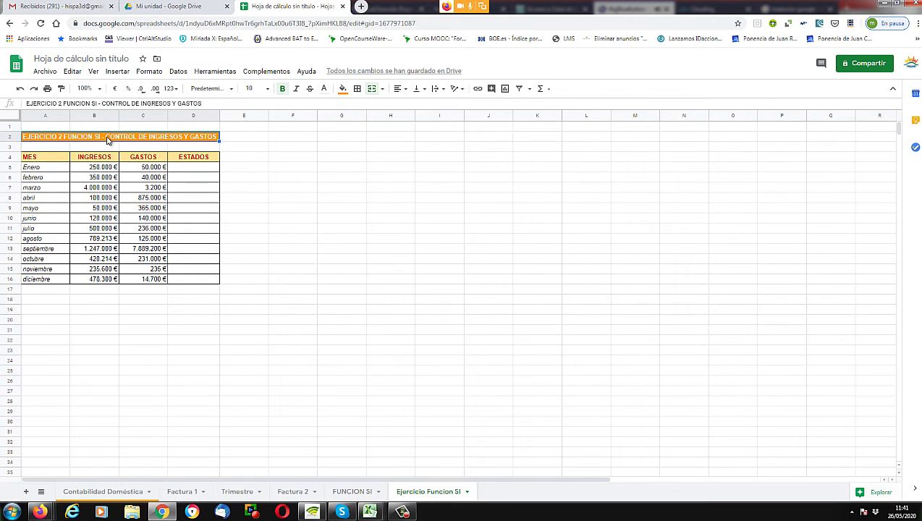
# - Enter the text "EJERCICIO DE EXCEL FUNCION SI" in cell G11
pyautogui.click(348, 268)
pyautogui.click(343, 229)
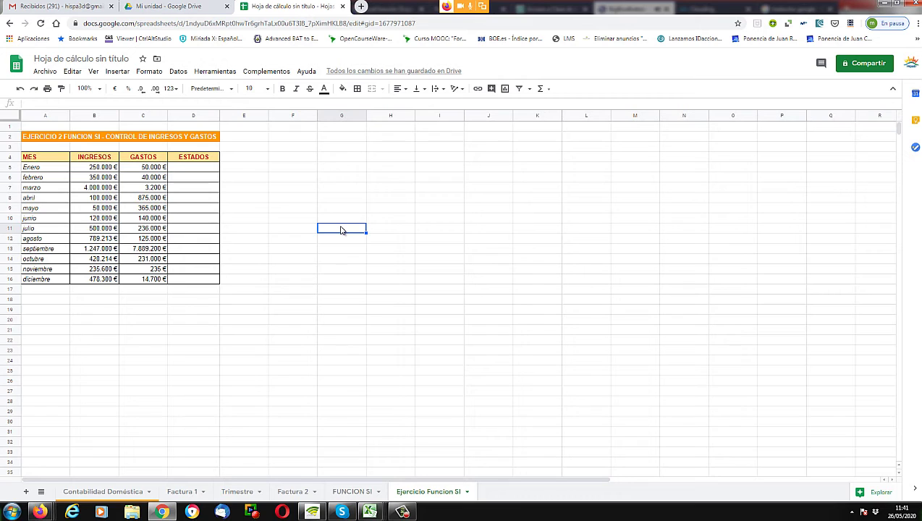
pyautogui.write('e')
pyautogui.press('BackSpace')
pyautogui.write('E')
pyautogui.click(341, 259)
pyautogui.click(345, 233)
pyautogui.write('EJERCICIO DE E')
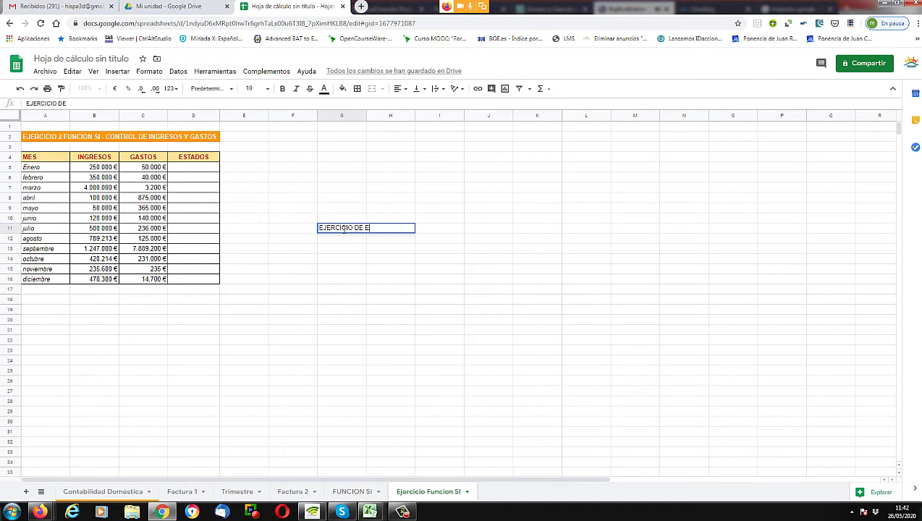
pyautogui.write('XCEL FUNCION SI')
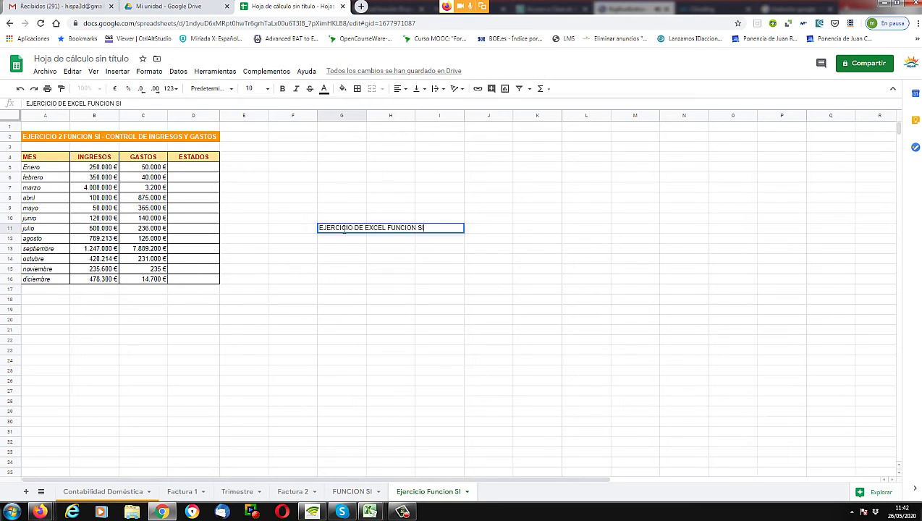
pyautogui.press('Return')
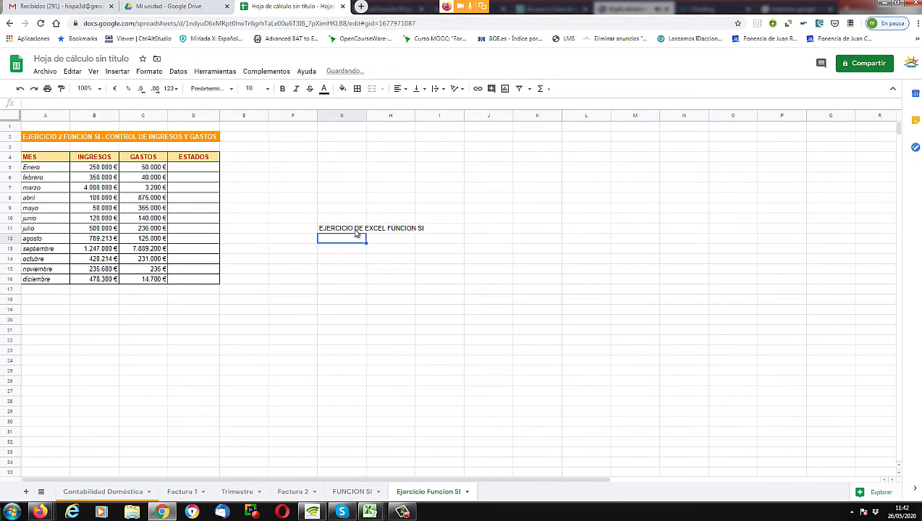
# - Examine cells G11, H11 and I11 individually to see which one actually holds the exercise text
pyautogui.click(358, 230)
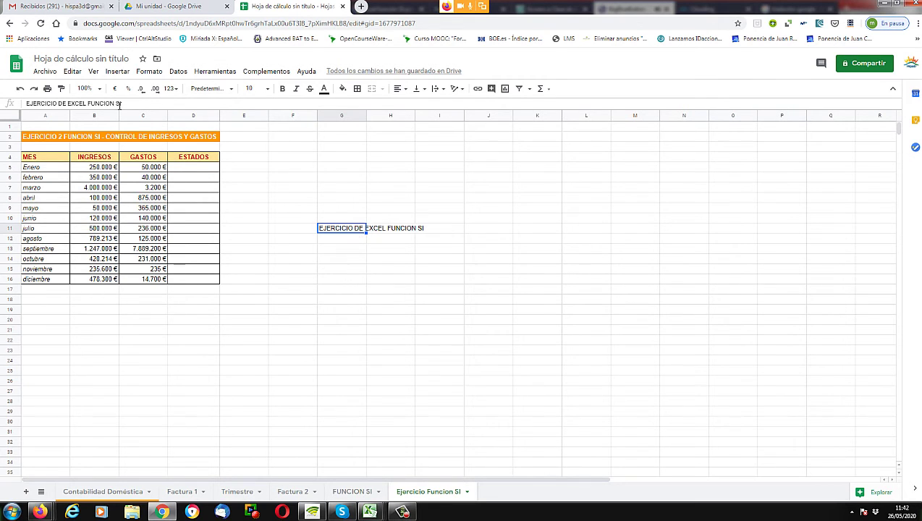
pyautogui.click(333, 246)
pyautogui.click(340, 231)
pyautogui.click(383, 230)
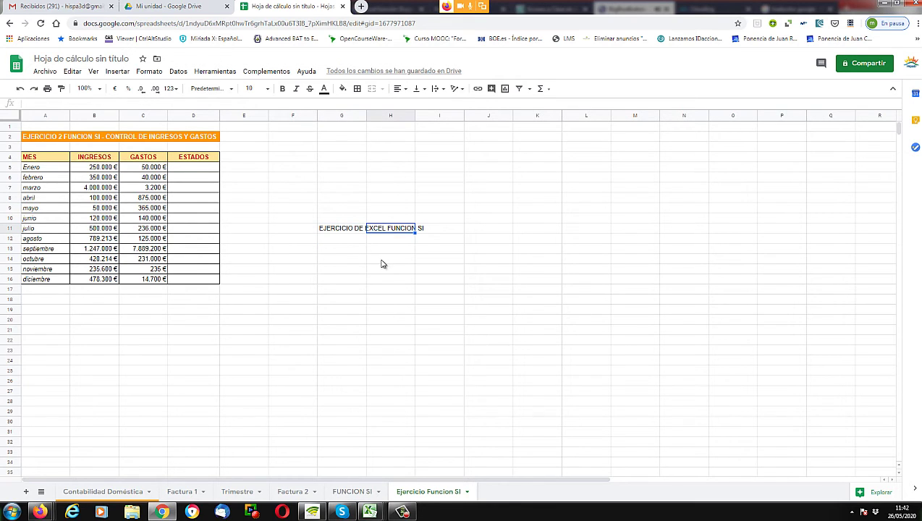
pyautogui.click(432, 230)
pyautogui.click(347, 229)
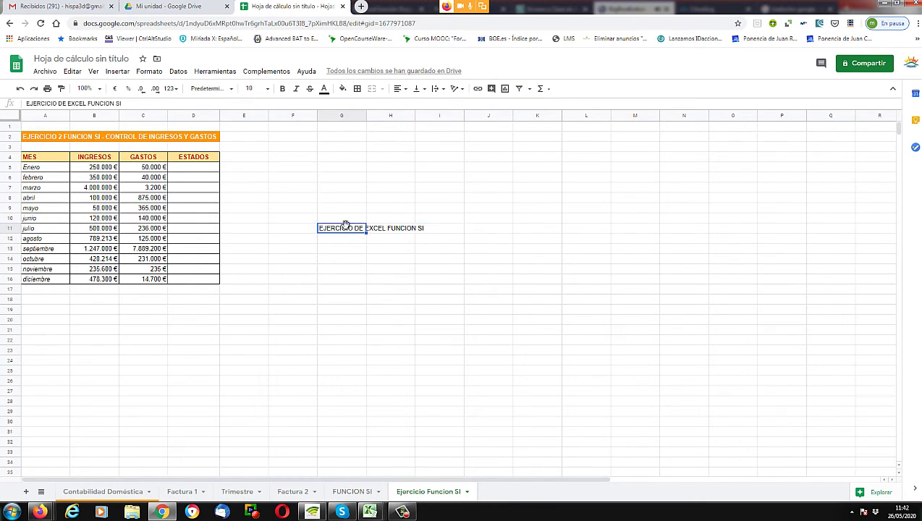
pyautogui.click(392, 220)
pyautogui.click(404, 230)
pyautogui.click(434, 231)
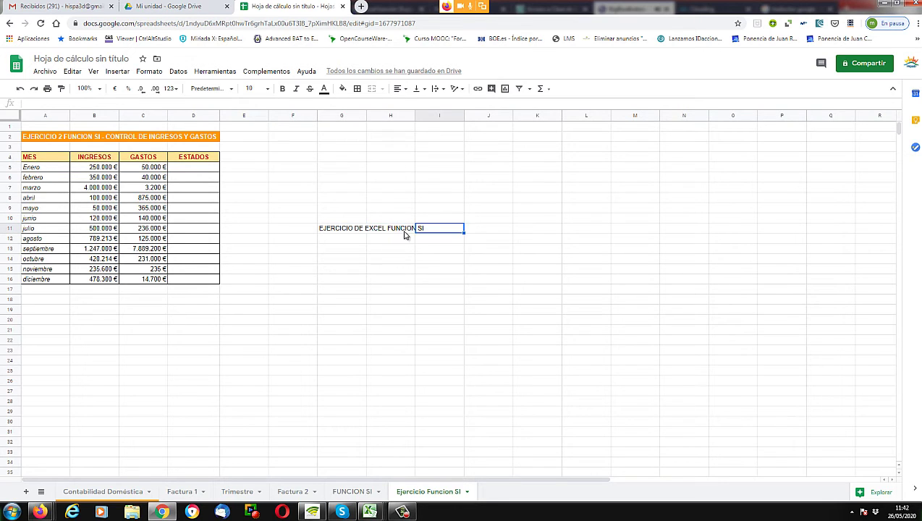
pyautogui.click(403, 231)
pyautogui.click(354, 231)
pyautogui.click(390, 230)
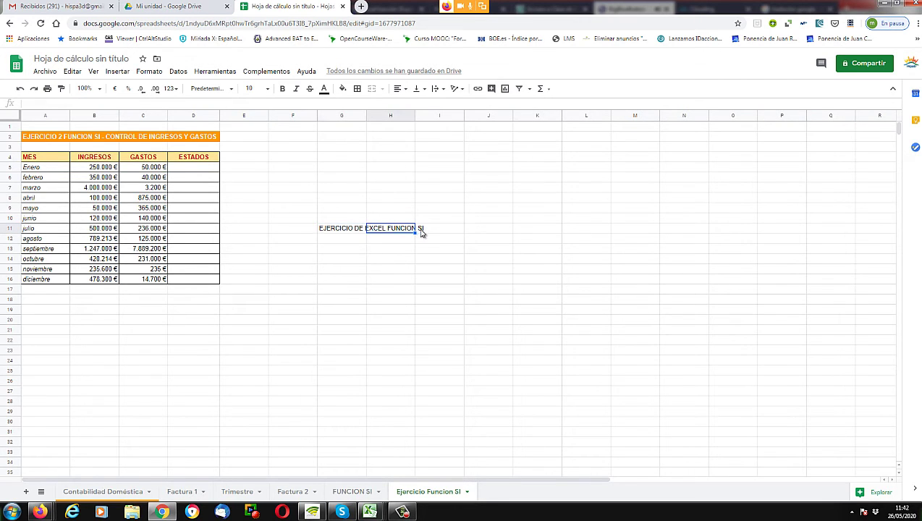
pyautogui.click(429, 229)
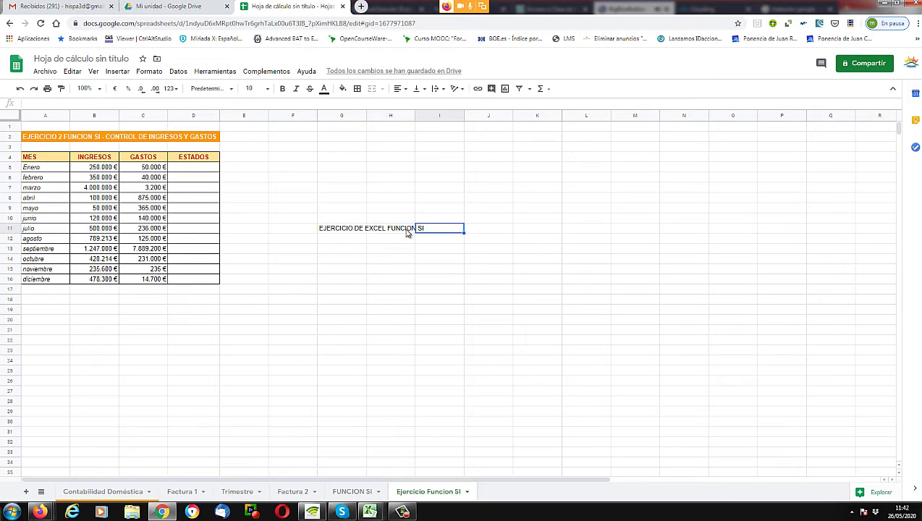
pyautogui.click(403, 232)
pyautogui.click(343, 231)
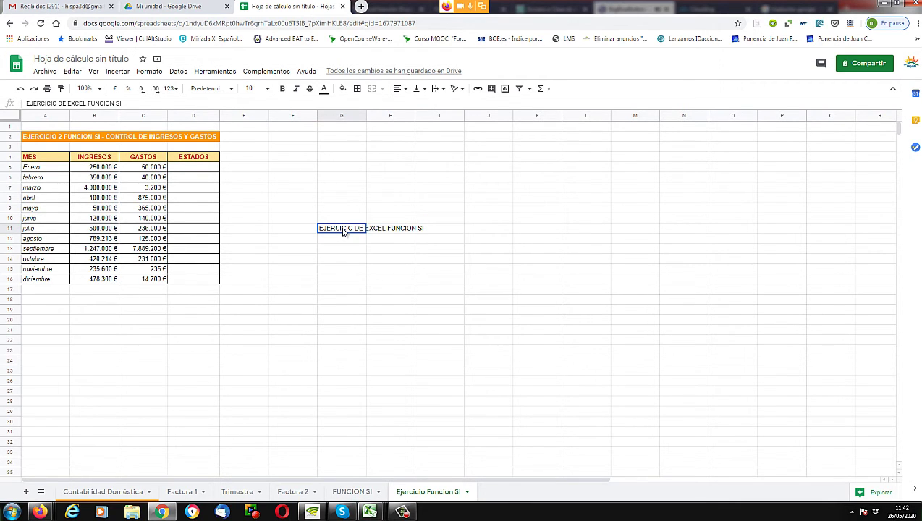
# - Merge cells G11:I11 into one cell and make its exercise text bold
pyautogui.moveTo(344, 232); pyautogui.dragTo(435, 231)
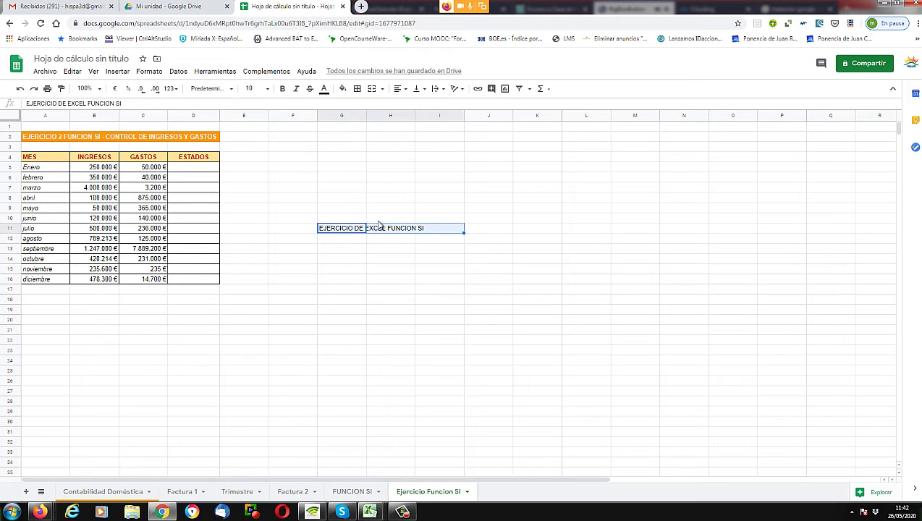
pyautogui.click(373, 90)
pyautogui.click(402, 207)
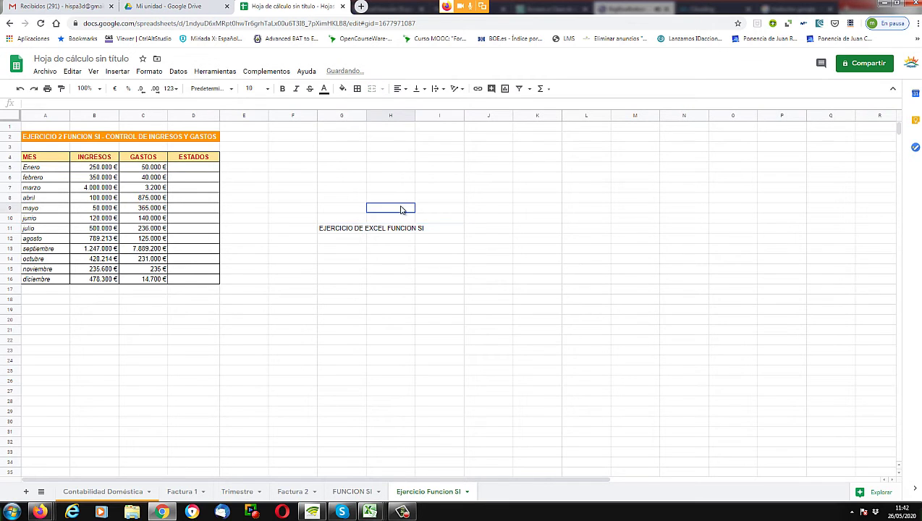
pyautogui.click(347, 230)
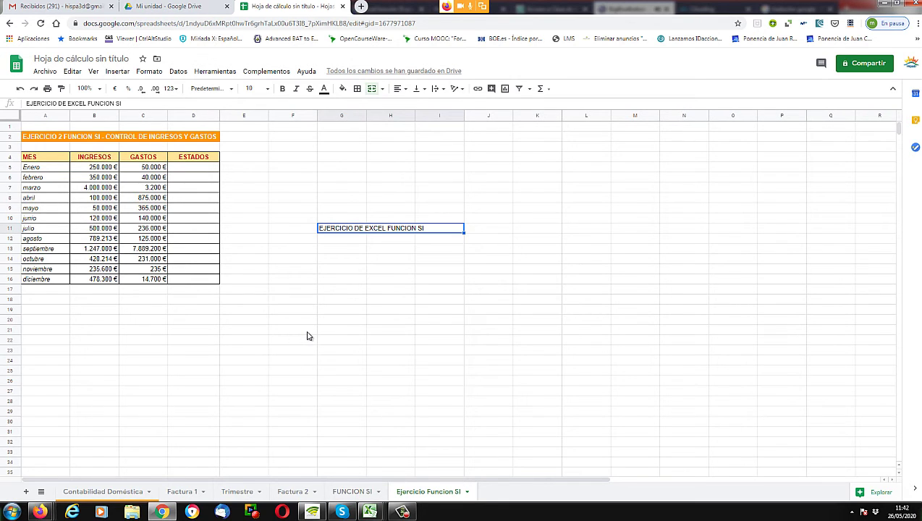
pyautogui.click(298, 232)
pyautogui.click(353, 233)
pyautogui.click(282, 89)
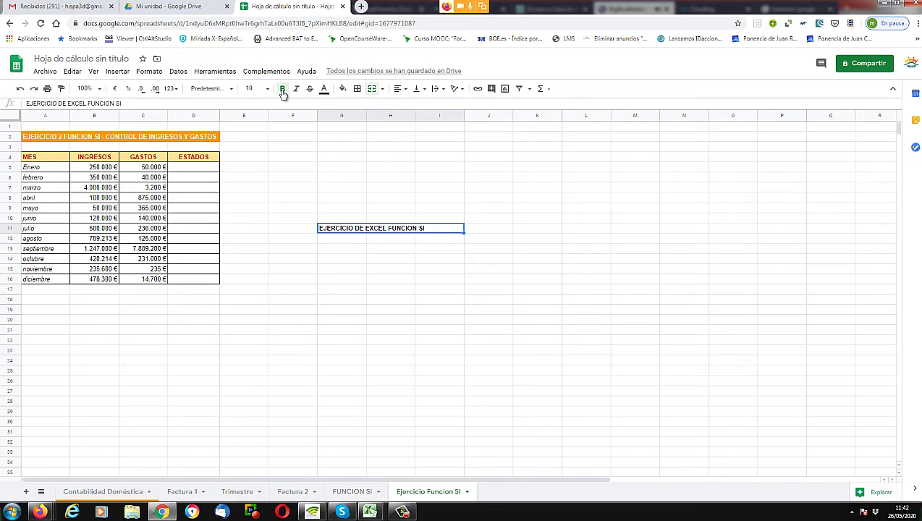
# - Merge the block K9:N11 into a single cell and enter "HOLAAAAA EJERECIO" in it
pyautogui.moveTo(537, 212); pyautogui.dragTo(672, 234)
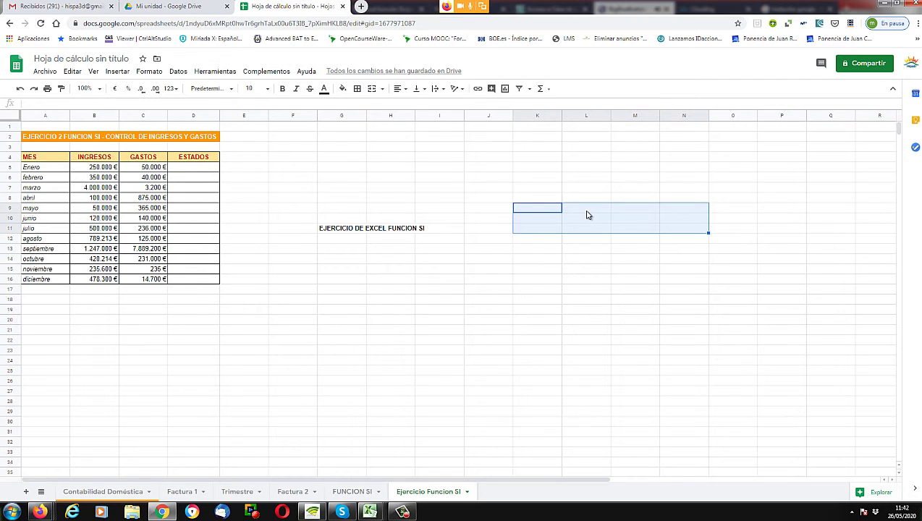
pyautogui.click(371, 89)
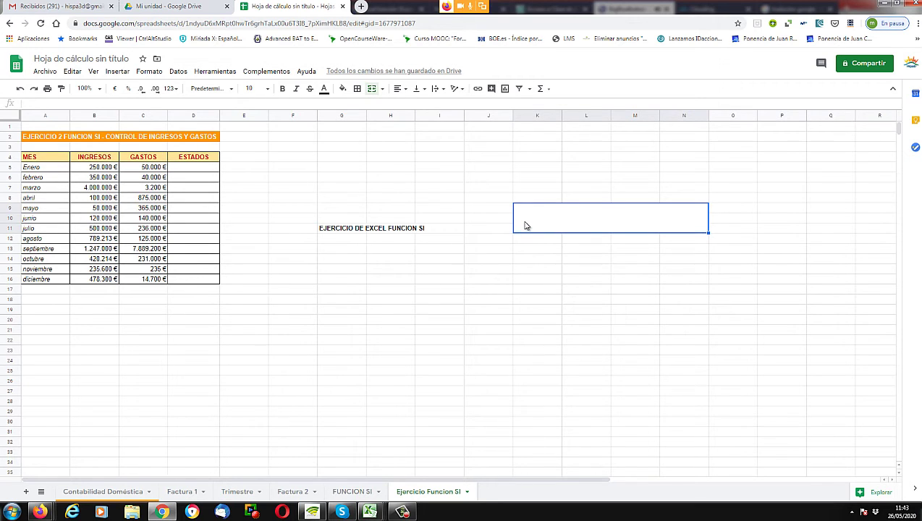
pyautogui.write('HOLAAAAA')
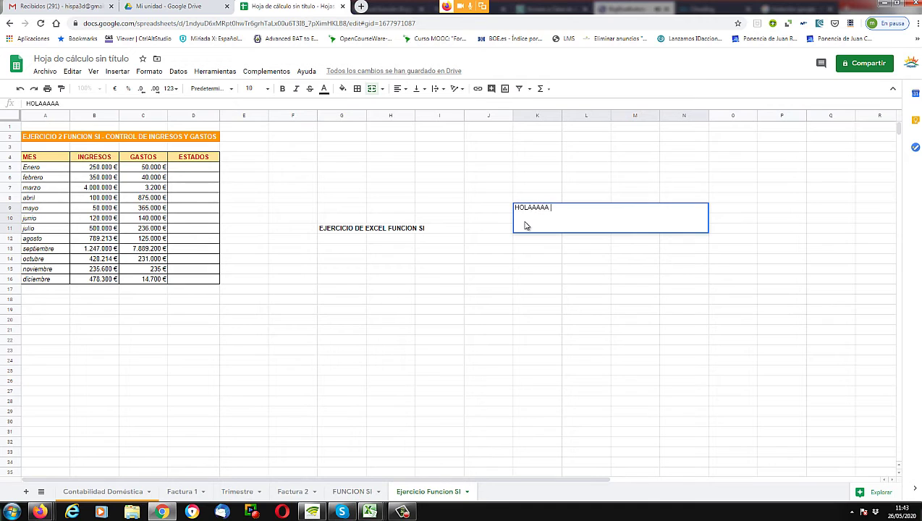
pyautogui.write(' EE')
pyautogui.write('ERECIO')
pyautogui.press('Return')
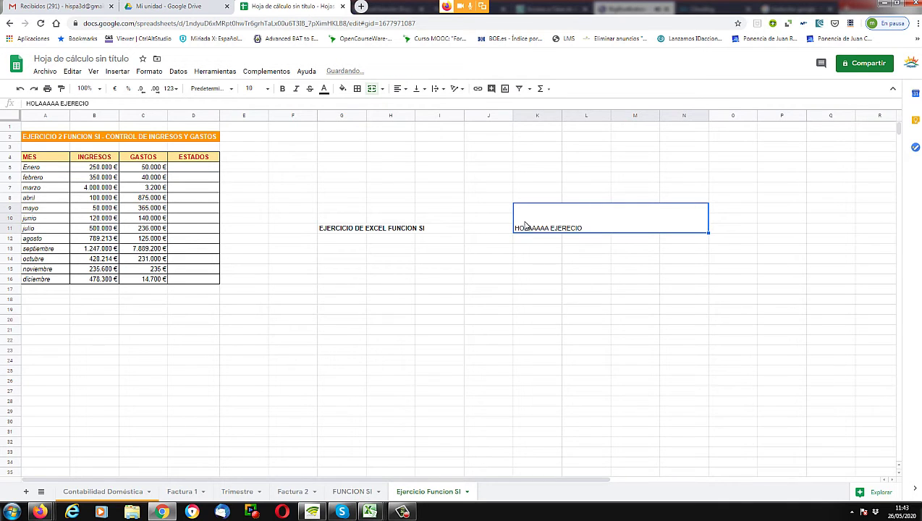
# - Replace the text of the merged K9:N11 cell with "DFSDFDSFD"
pyautogui.write('D')
pyautogui.write('DFDSFDSFD')
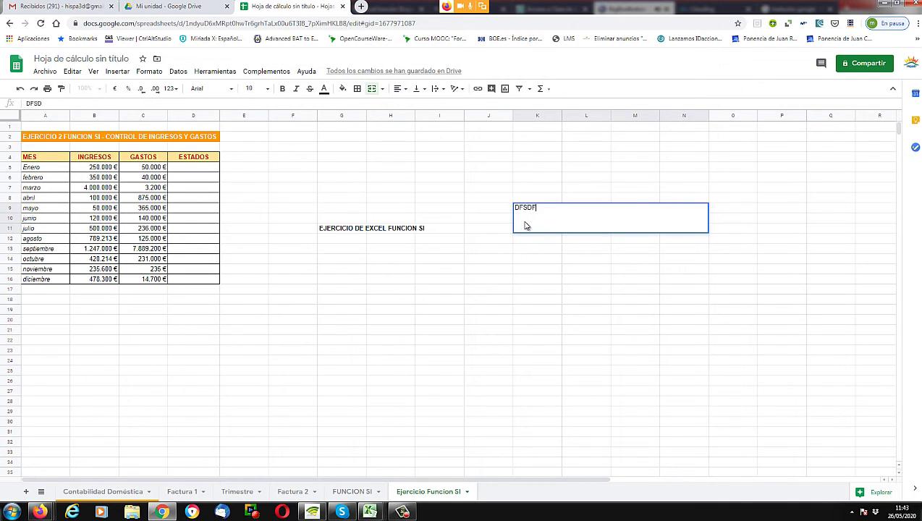
pyautogui.press('Return')
pyautogui.press('Return')
pyautogui.press('Return')
pyautogui.press('Return')
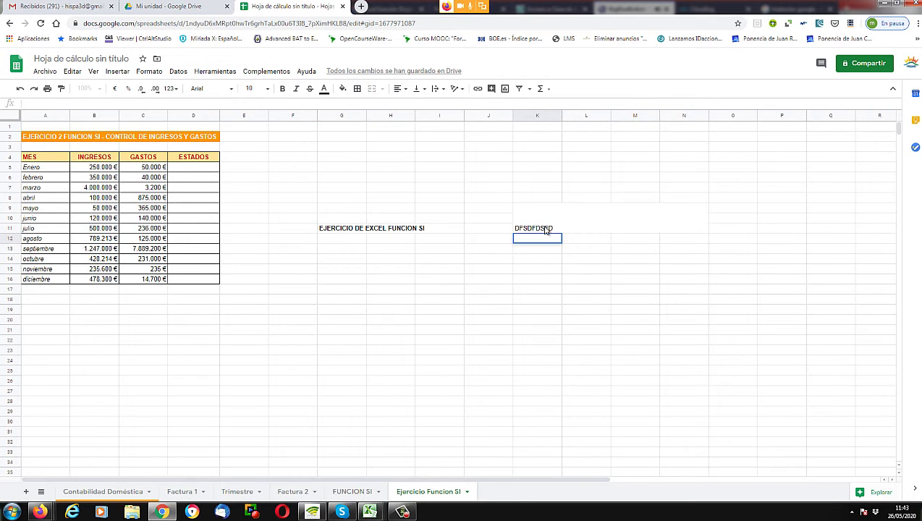
# - Overwrite the merged K9:N11 cell with filler text longer than its width, starting with "DSDFDSFDDFDSFDS"
pyautogui.click(541, 229)
pyautogui.write('D')
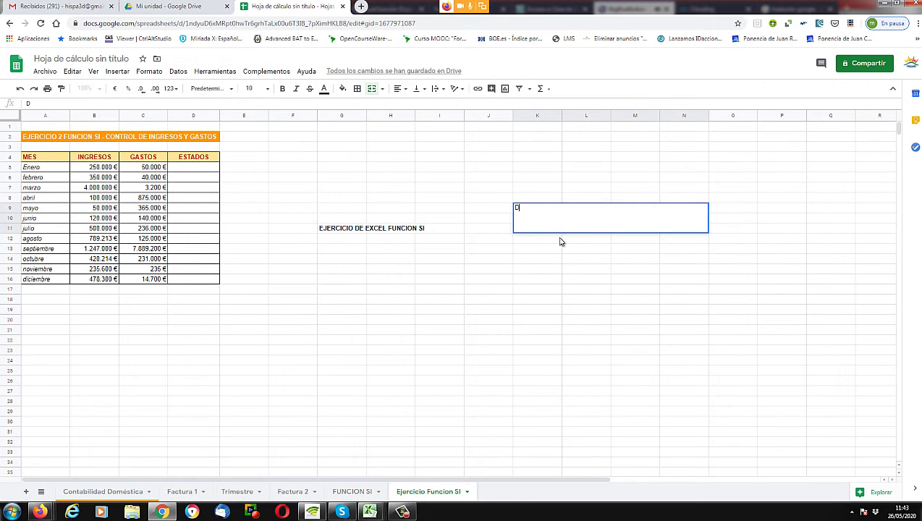
pyautogui.write('SDFDSFDDFDSFDS')
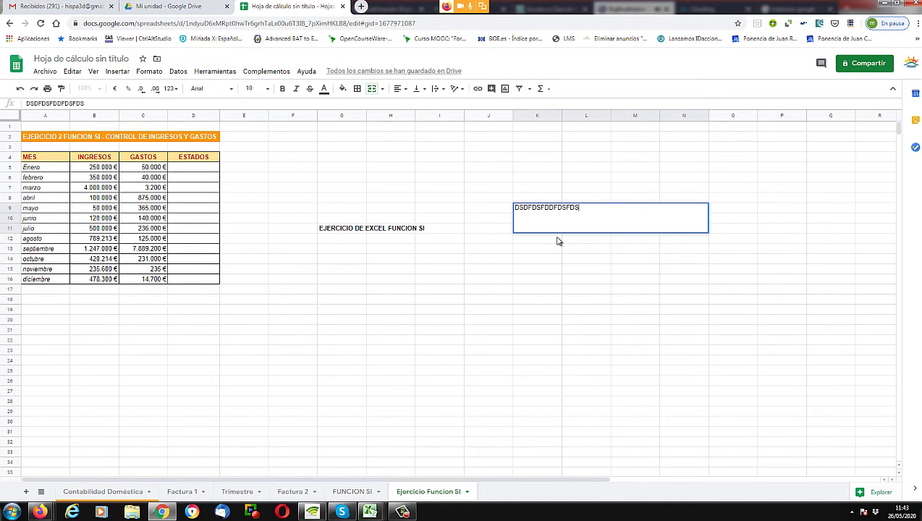
pyautogui.write('FDSFDSFDSFDS FDSFDSFDSFDSF DFDFDSFDSFDSFDSFD')
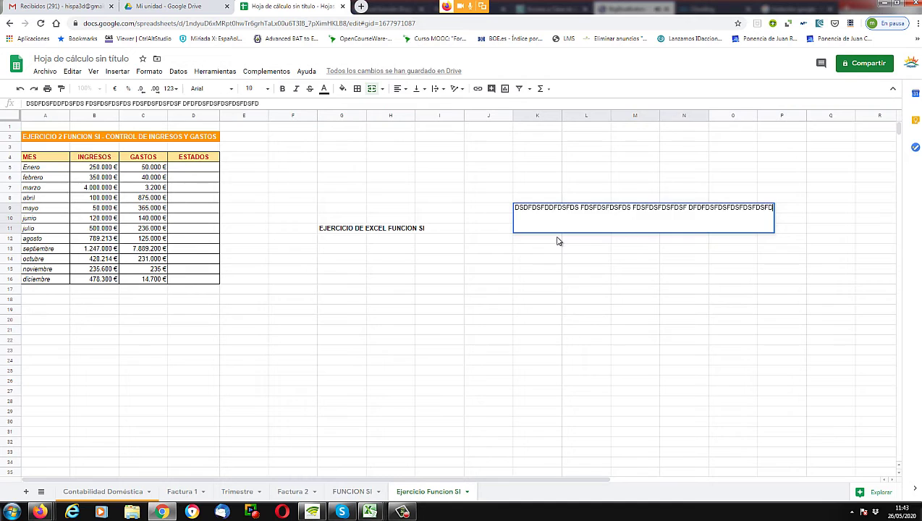
pyautogui.press('Return')
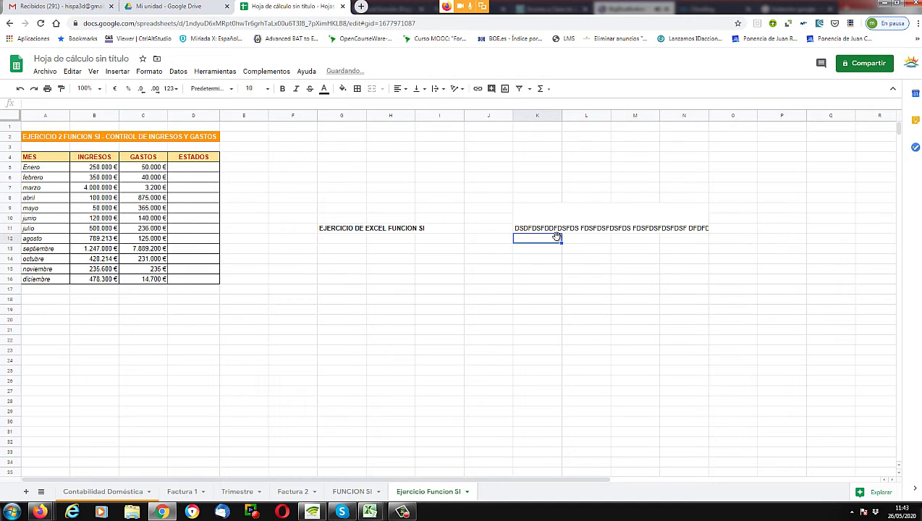
pyautogui.click(550, 225)
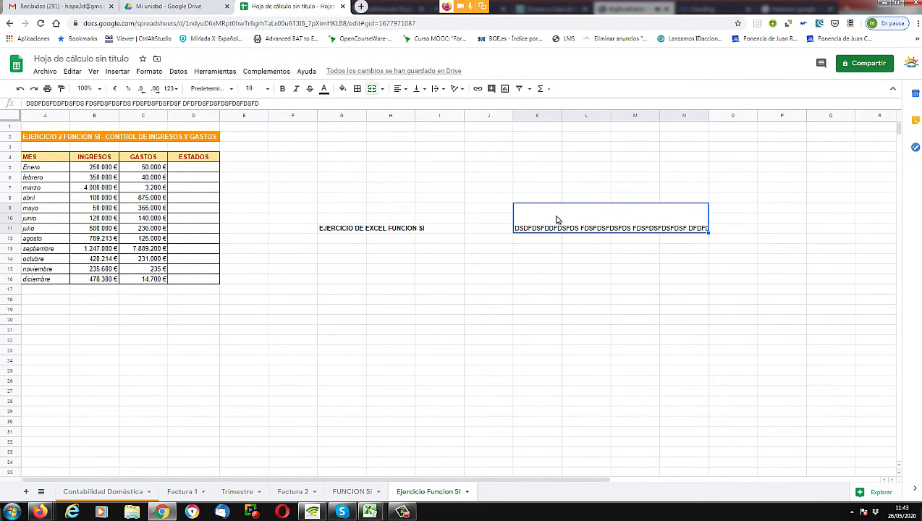
pyautogui.rightClick(556, 219)
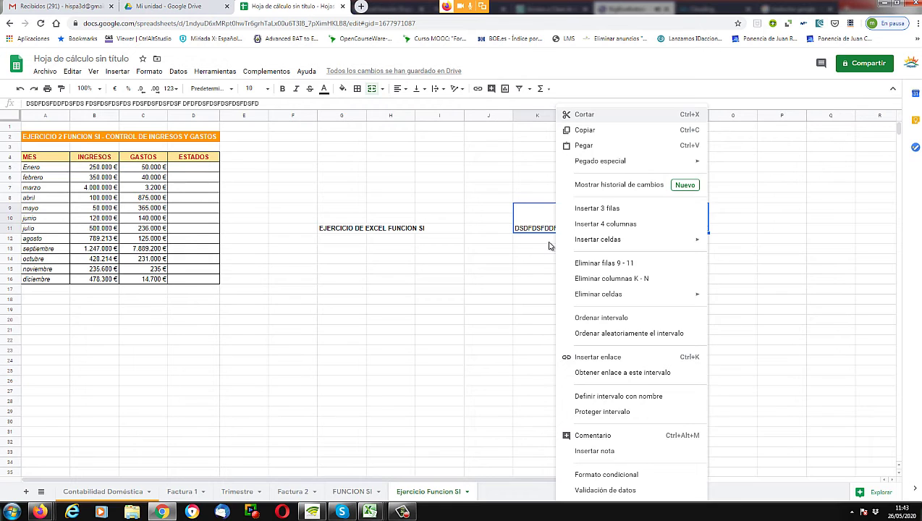
pyautogui.click(548, 243)
pyautogui.click(539, 220)
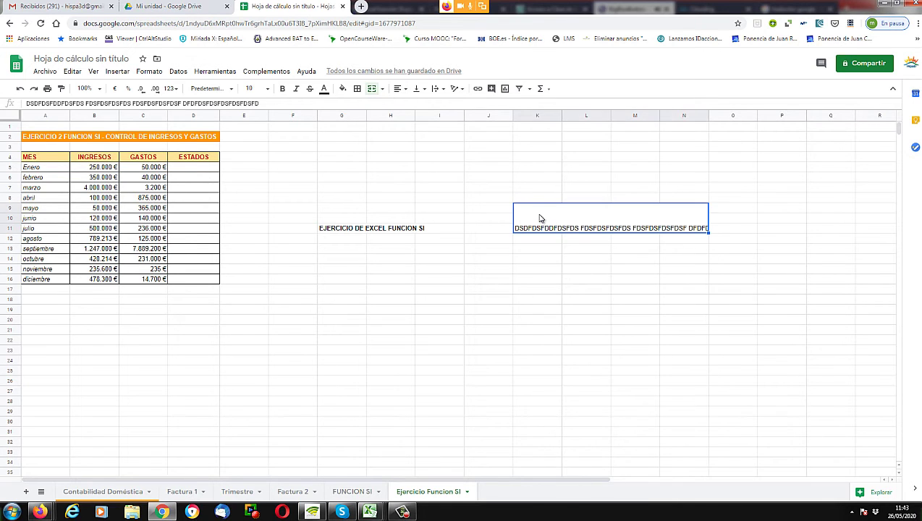
pyautogui.click(382, 92)
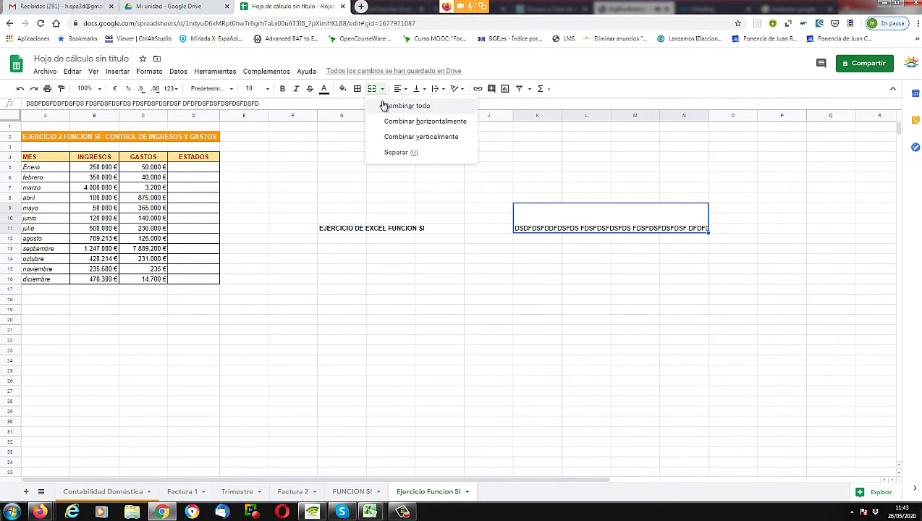
pyautogui.click(543, 215)
pyautogui.click(546, 260)
pyautogui.click(531, 214)
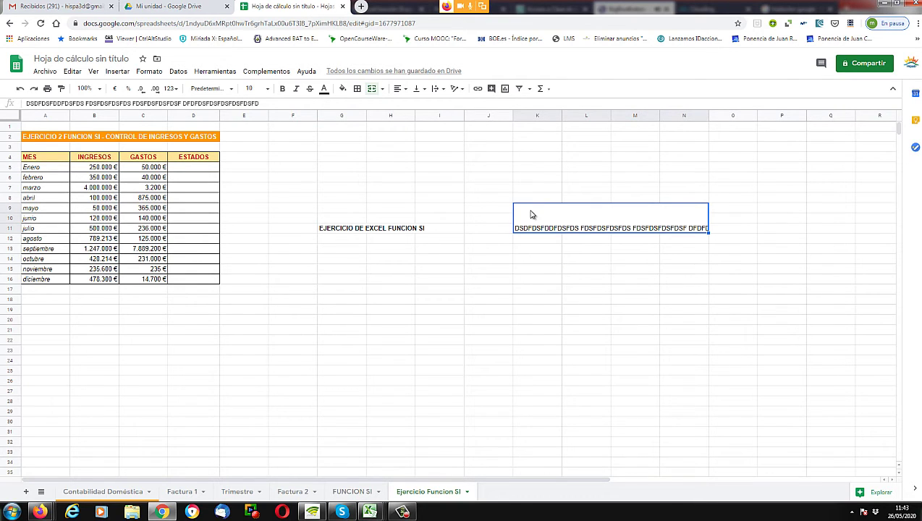
pyautogui.rightClick(530, 215)
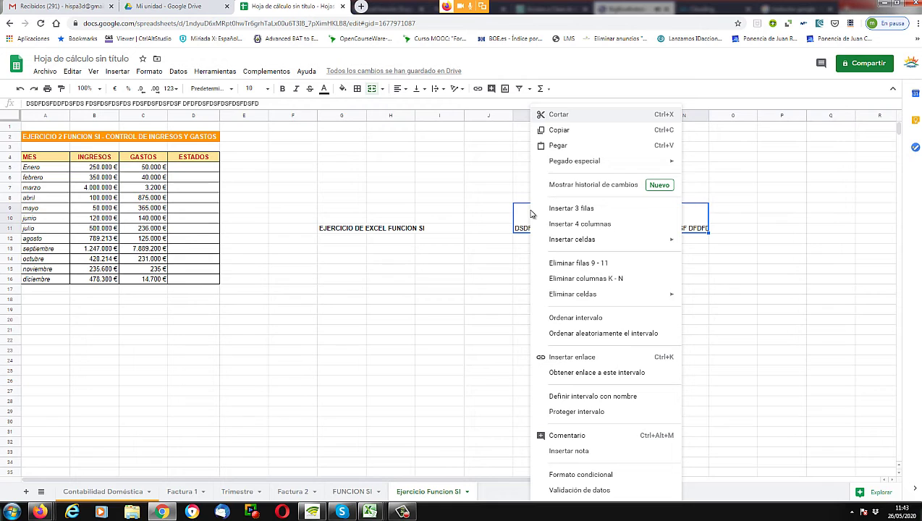
pyautogui.click(478, 259)
# - Clear the filler text from the merged K9:N11 cell and enter "FDFDSFDSF" in it
pyautogui.click(553, 212)
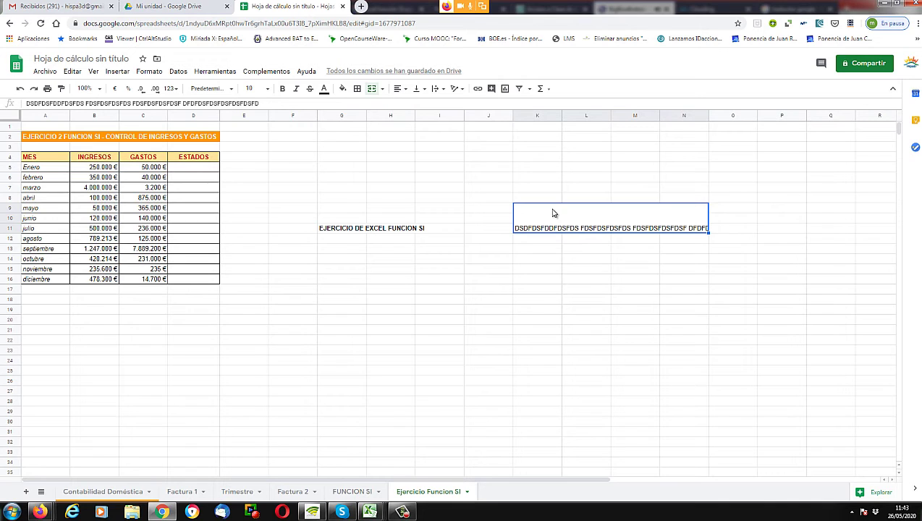
pyautogui.press('Delete')
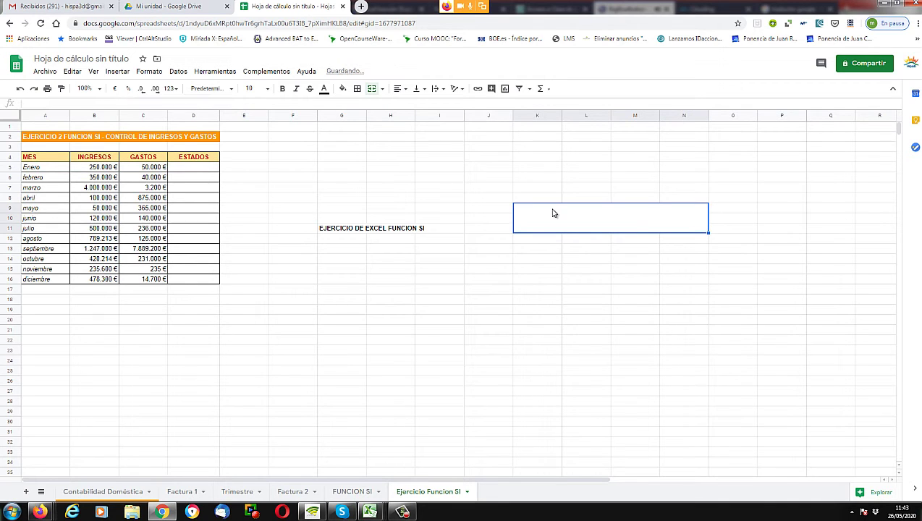
pyautogui.click(540, 247)
pyautogui.click(539, 229)
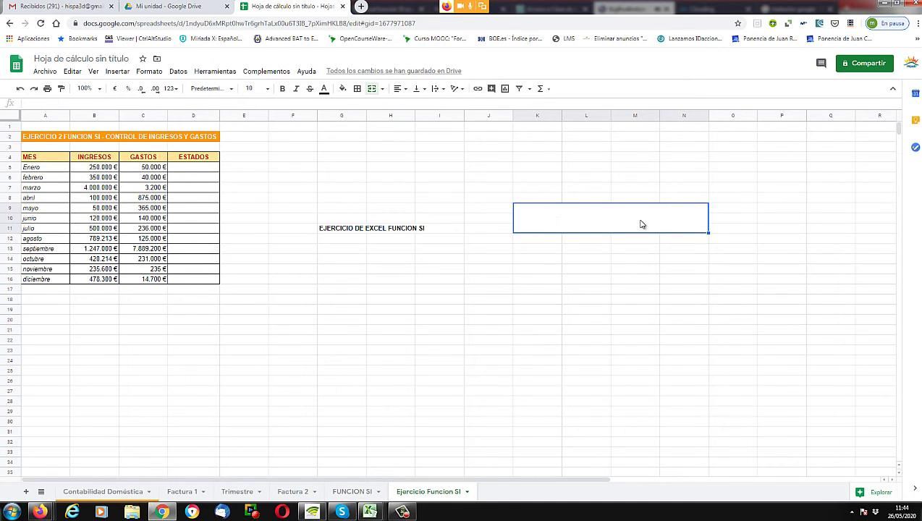
pyautogui.write('FDFDSFDSF')
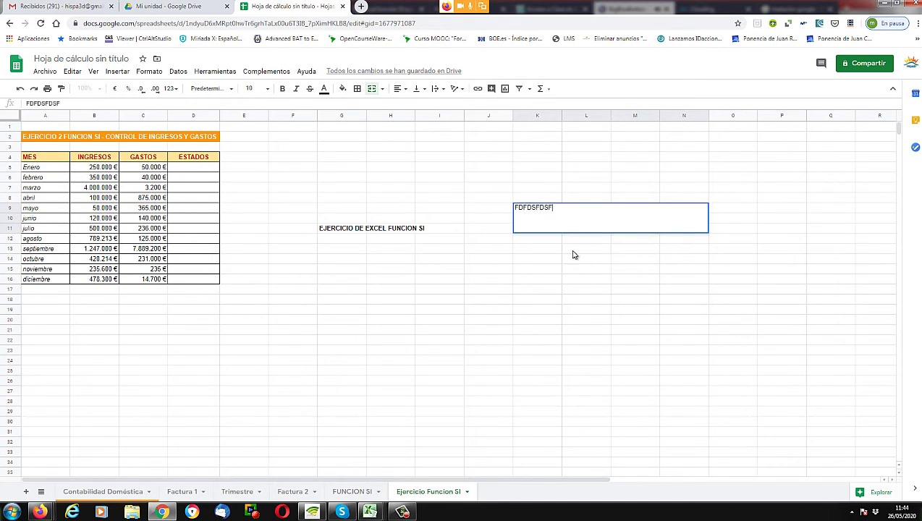
pyautogui.press('Return')
pyautogui.click(563, 228)
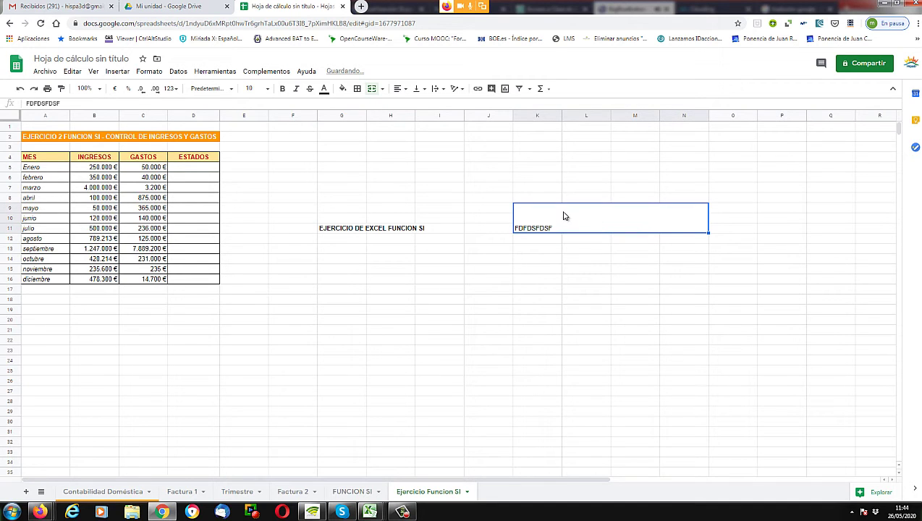
pyautogui.click(521, 242)
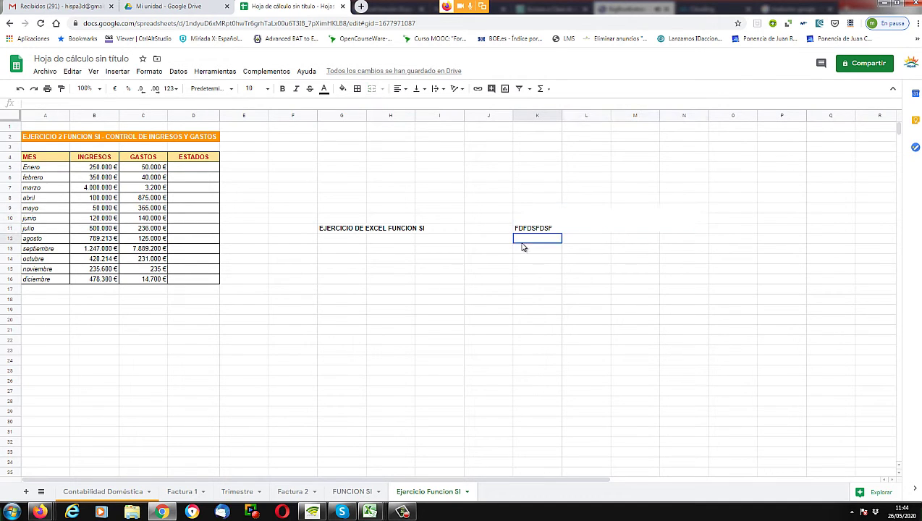
# - Enter the sample text "FDFD FDSFDSFDS FDSFDS" in cell H17 and delete it again
pyautogui.click(370, 290)
pyautogui.click(503, 291)
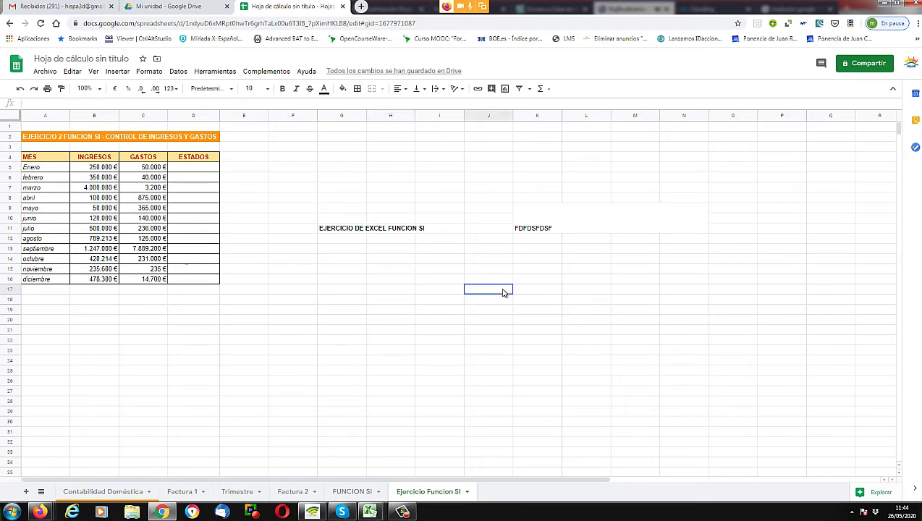
pyautogui.click(540, 290)
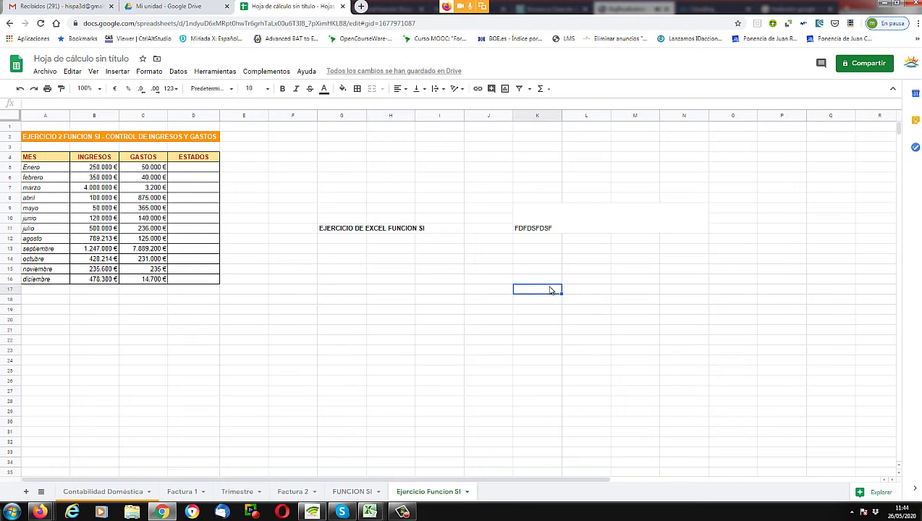
pyautogui.click(378, 291)
pyautogui.write('FDFD FDSFDFSDS FDSFDS')
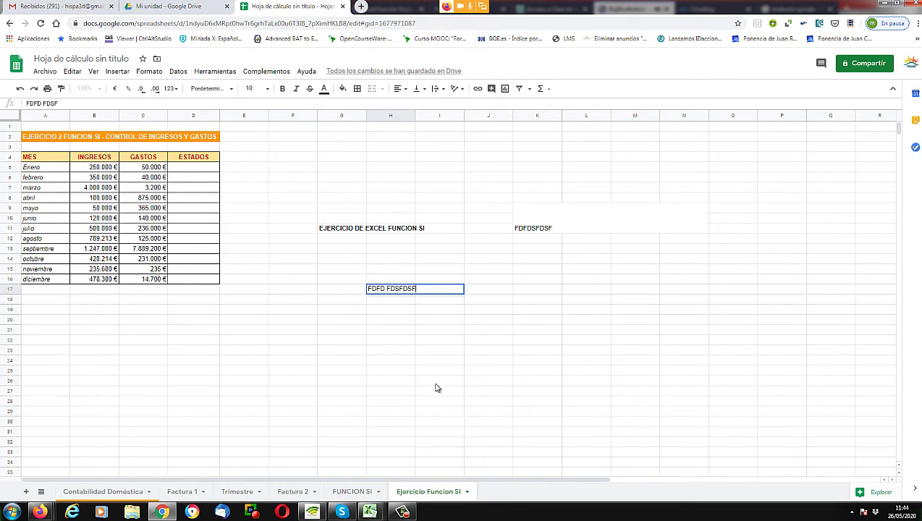
pyautogui.press('Return')
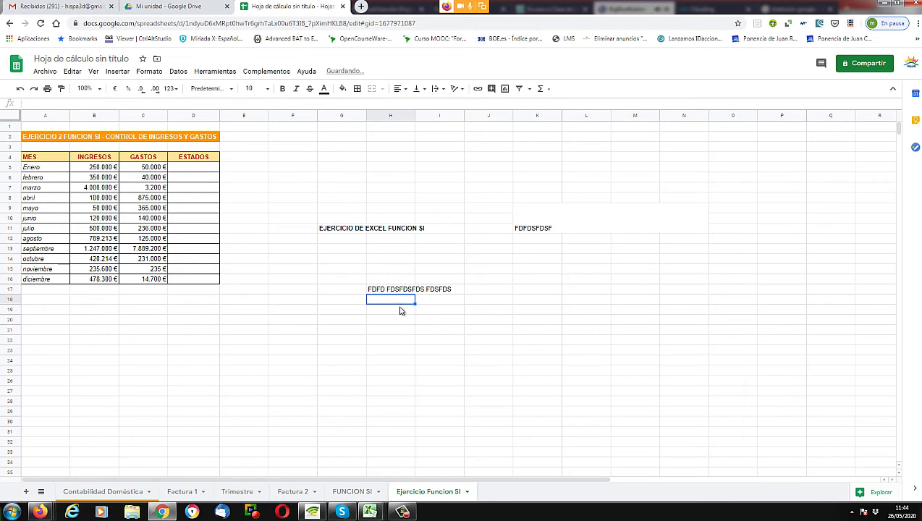
pyautogui.moveTo(380, 293); pyautogui.dragTo(434, 294)
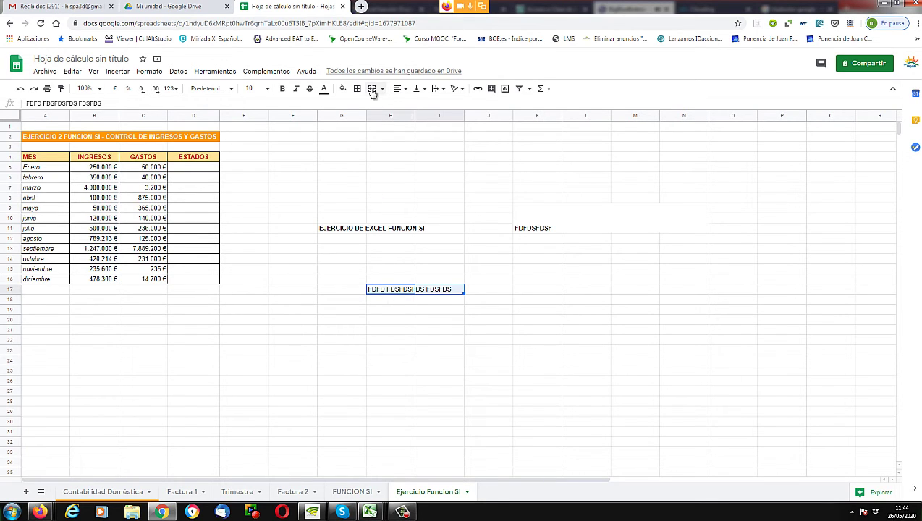
pyautogui.press('Delete')
pyautogui.click(471, 321)
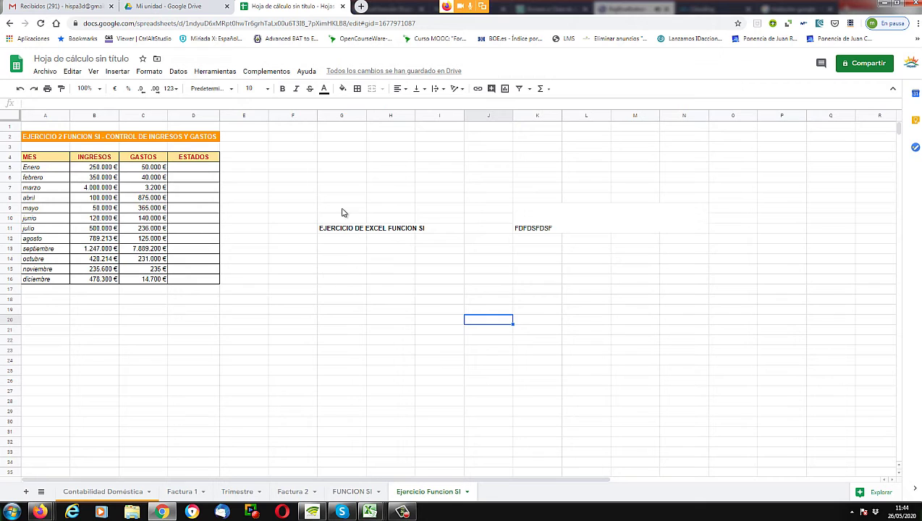
# - Set the merged K9:N11 cell to wrap its text and align it vertically to the middle
pyautogui.click(424, 92)
pyautogui.click(424, 93)
pyautogui.click(557, 217)
pyautogui.click(438, 93)
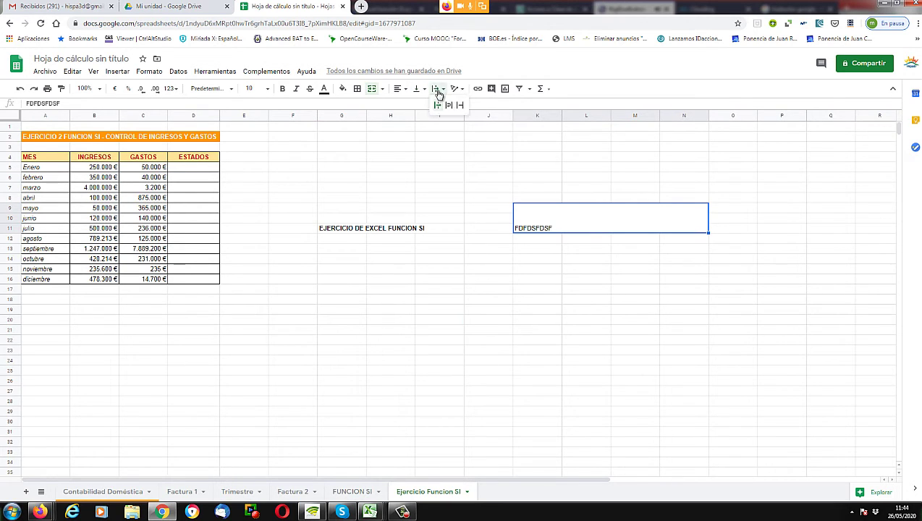
pyautogui.click(448, 105)
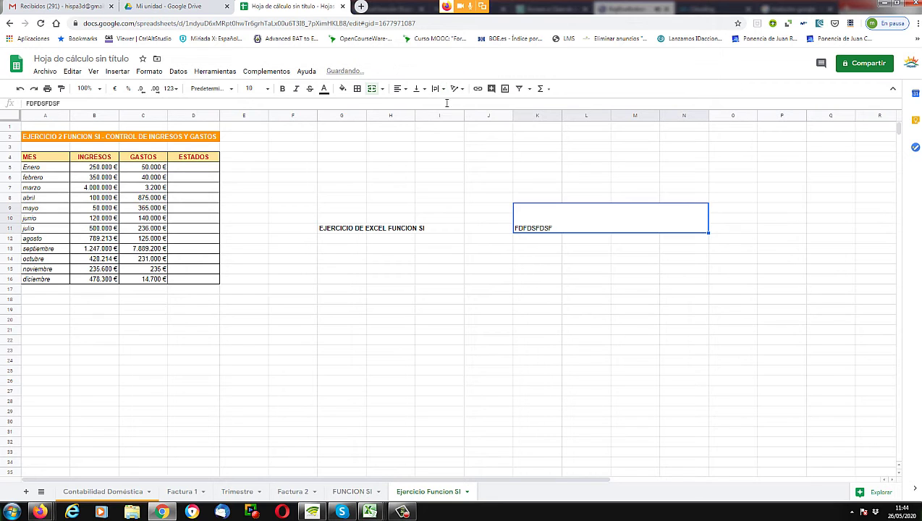
pyautogui.click(418, 88)
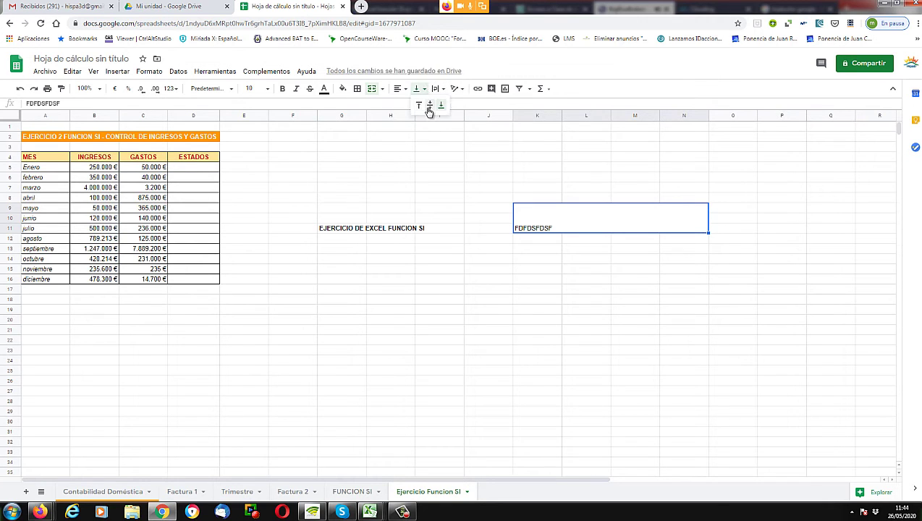
pyautogui.click(433, 106)
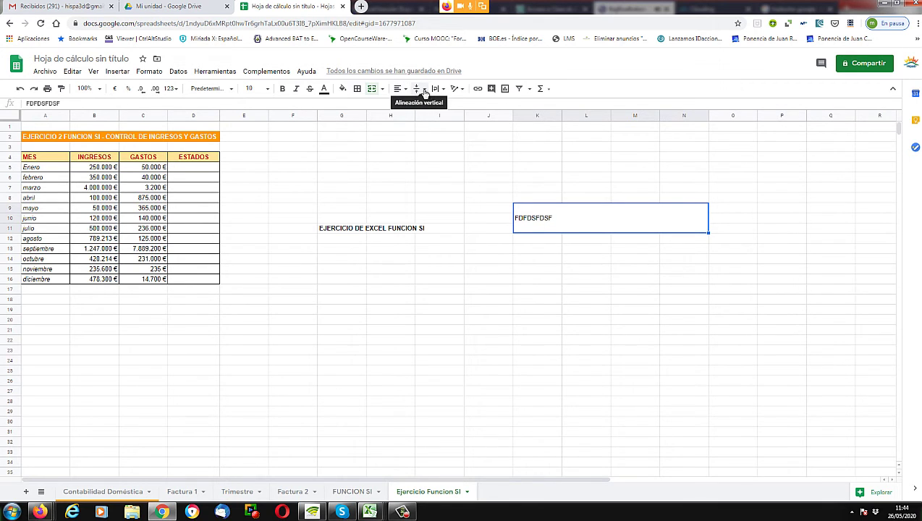
pyautogui.click(425, 92)
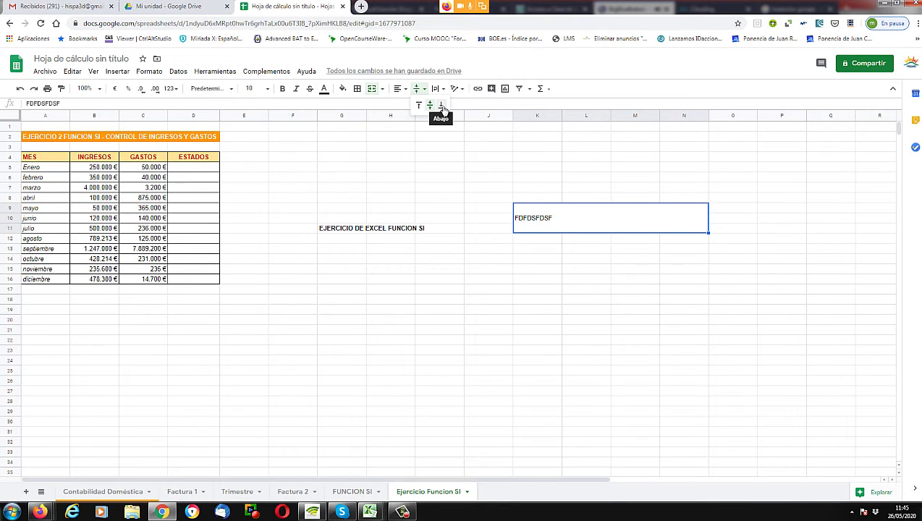
# - Replace the text of the merged K9:N11 cell with "LISTADO DE ALUMNOS AMPA", followed by trailing spaces
pyautogui.doubleClick(548, 220)
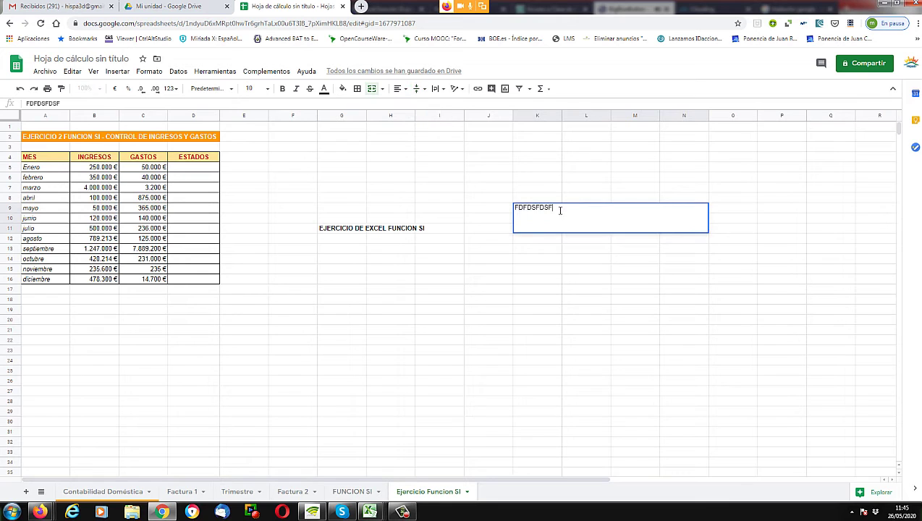
pyautogui.moveTo(558, 209); pyautogui.dragTo(477, 212)
pyautogui.write('LISTO')
pyautogui.press('BackSpace')
pyautogui.press('BackSpace')
pyautogui.write('TA')
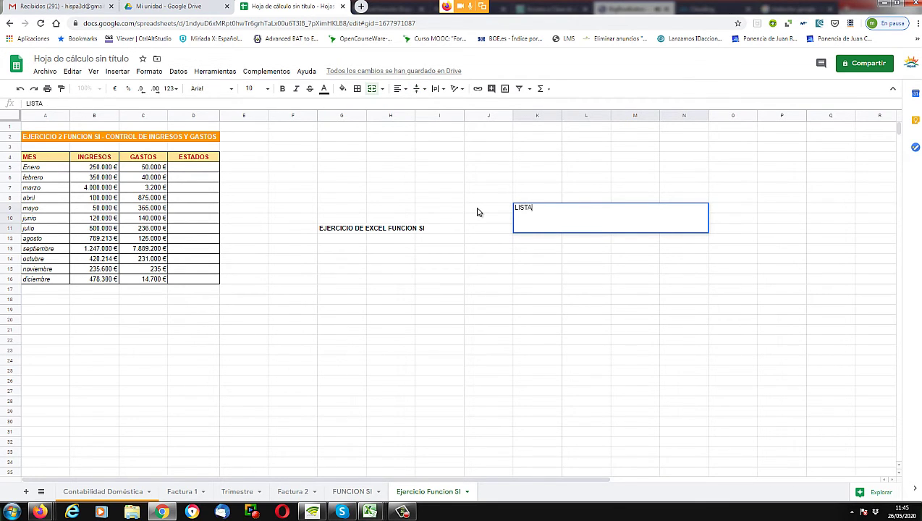
pyautogui.write('DO DE ALUMNO S AMPA')
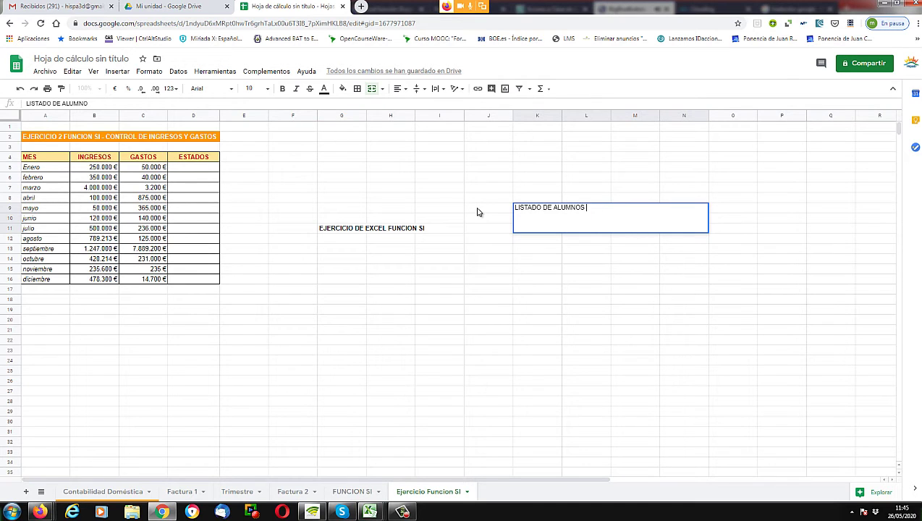
pyautogui.press('Return')
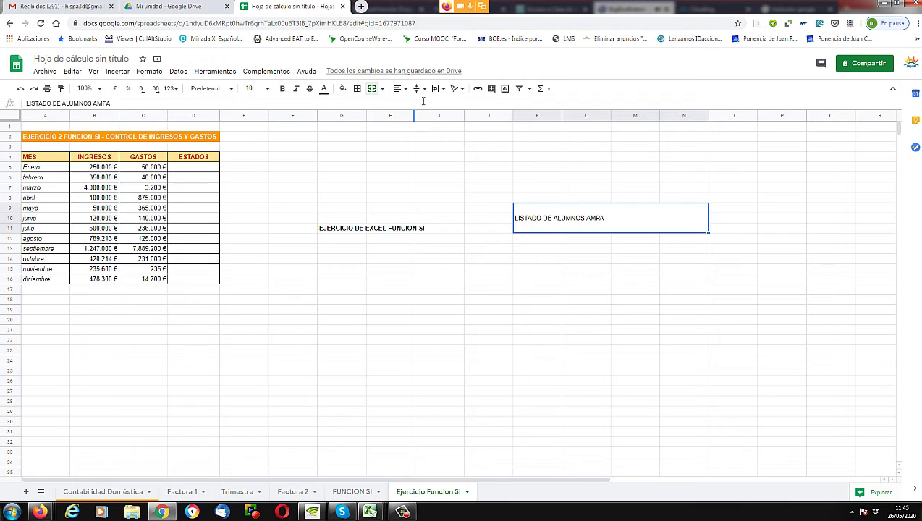
pyautogui.doubleClick(608, 218)
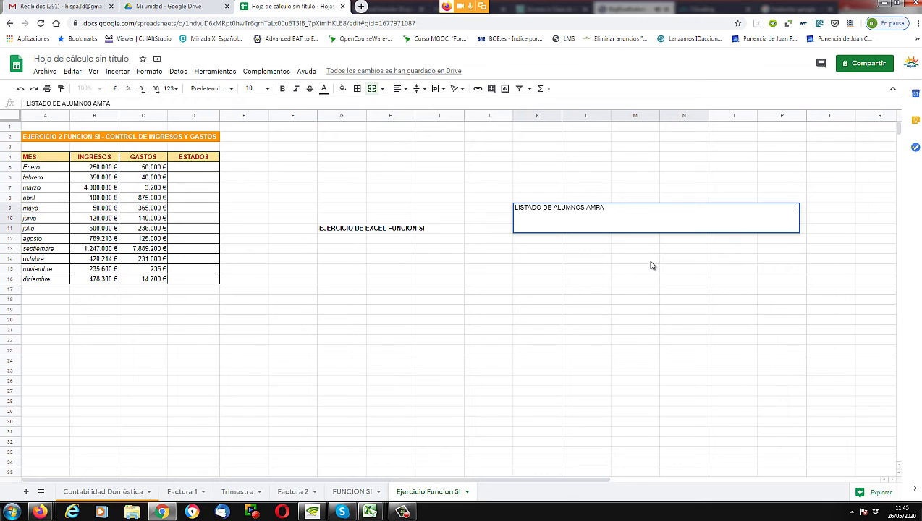
pyautogui.press('Escape')
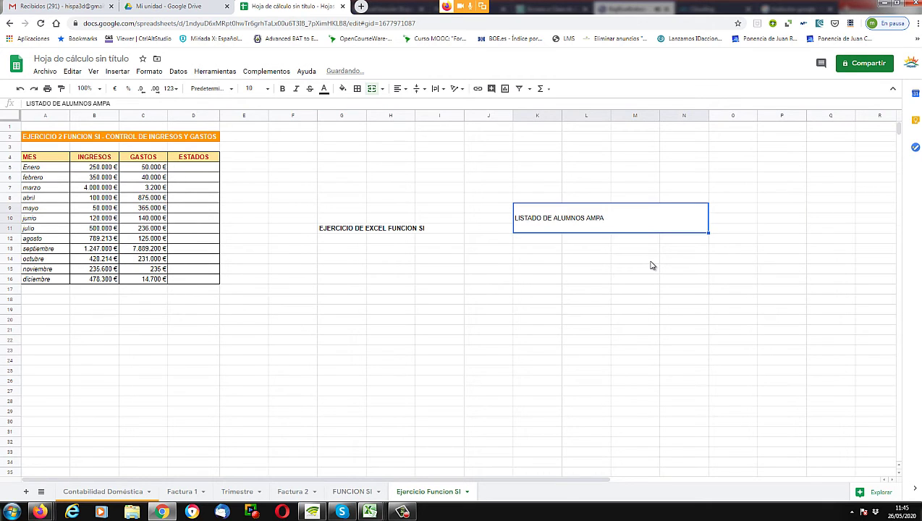
# - Overwrite the merged K9:N11 cell with "FDDFD" and clear its contents
pyautogui.write('FDDFD')
pyautogui.press('Up')
pyautogui.press('Up')
pyautogui.press('Up')
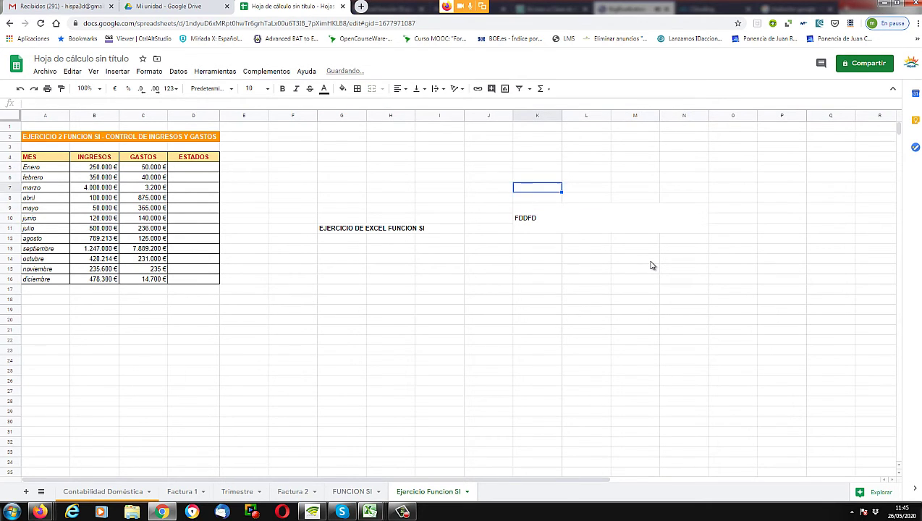
pyautogui.press('Down')
pyautogui.press('Down')
pyautogui.press('Down')
pyautogui.press('Delete')
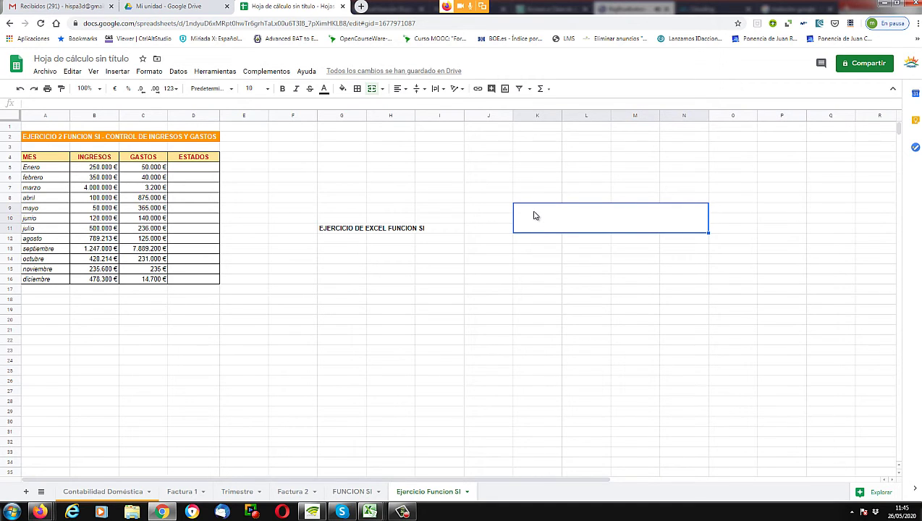
# - Enter "LISTADO AMPA" in the merged K9:N11 cell, then reopen it for editing and leave without changes
pyautogui.write('LISTADO AMPA')
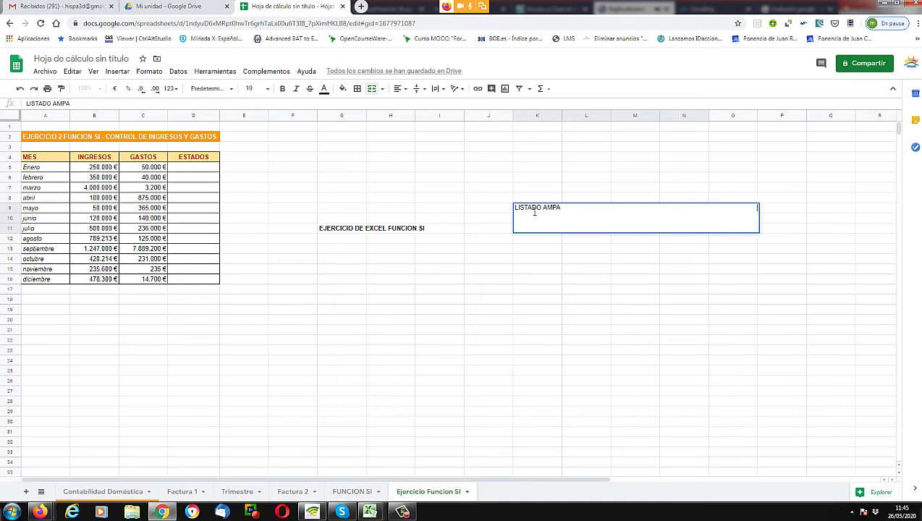
pyautogui.press('Return')
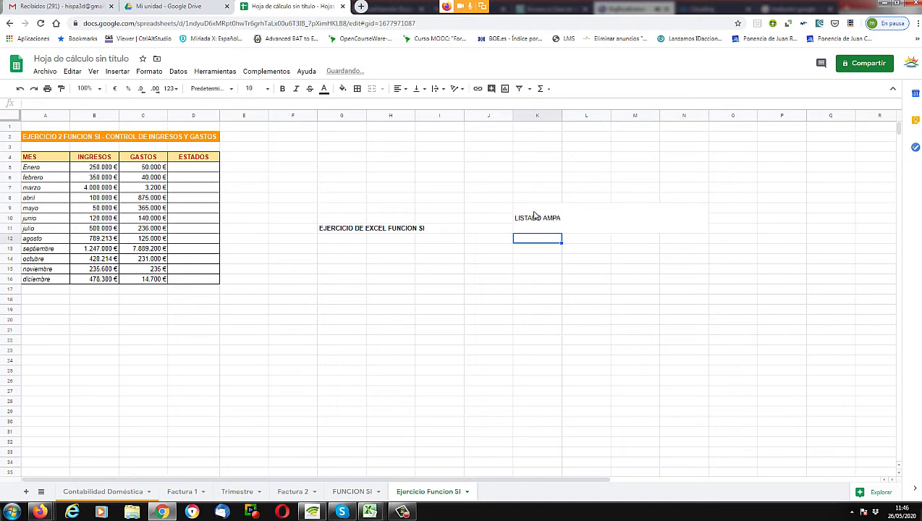
pyautogui.click(535, 216)
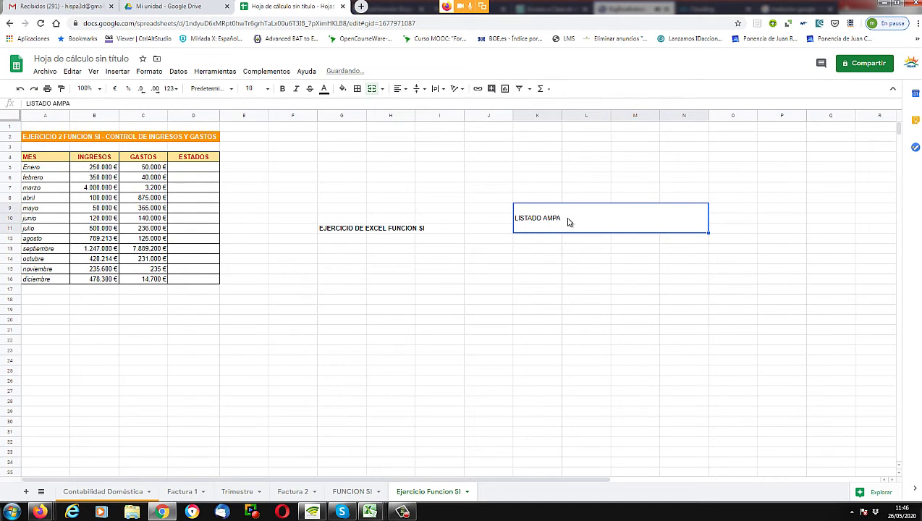
pyautogui.doubleClick(567, 222)
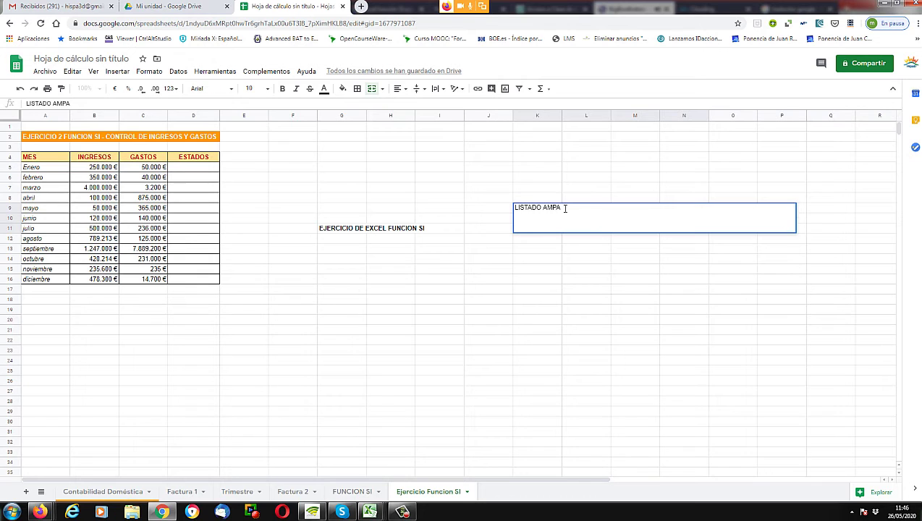
pyautogui.press('Escape')
# - Overwrite the merged K9:N11 cell with "DFDFD" and enter "DFDFD" in cell K13
pyautogui.write('DFDFD')
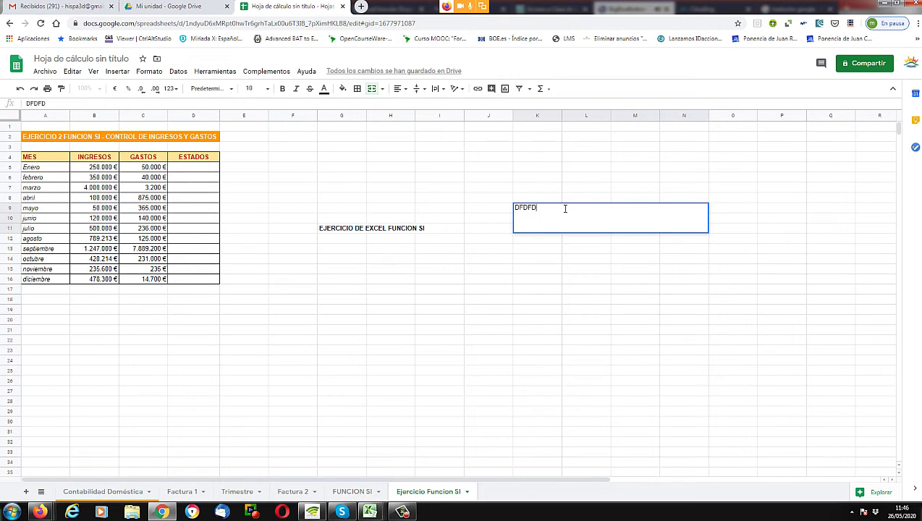
pyautogui.press('Return')
pyautogui.press('Down')
pyautogui.write('DFDFD')
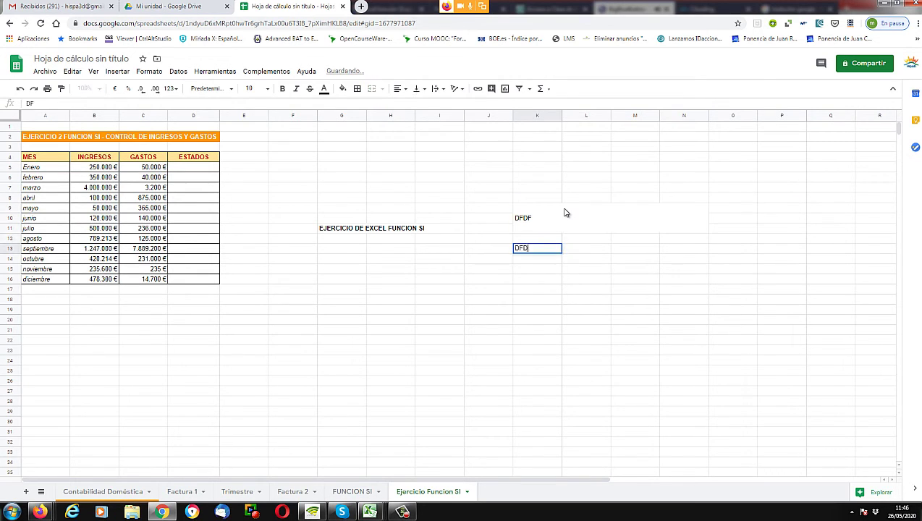
pyautogui.press('Return')
# - Clear the sample text from the merged K9:N11 cell and from cell K13
pyautogui.press('Up')
pyautogui.click(566, 213)
pyautogui.press('Delete')
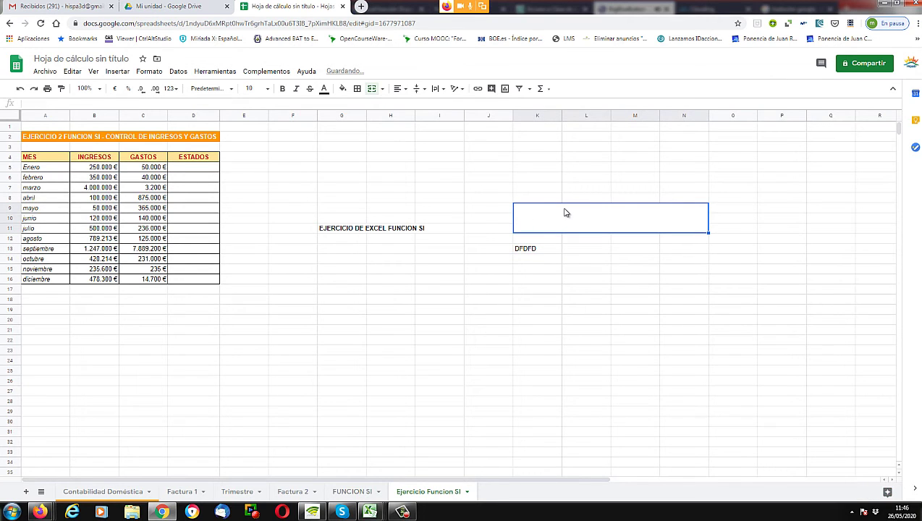
pyautogui.press('Down')
pyautogui.press('Down')
pyautogui.press('Delete')
pyautogui.press('Up')
pyautogui.press('Up')
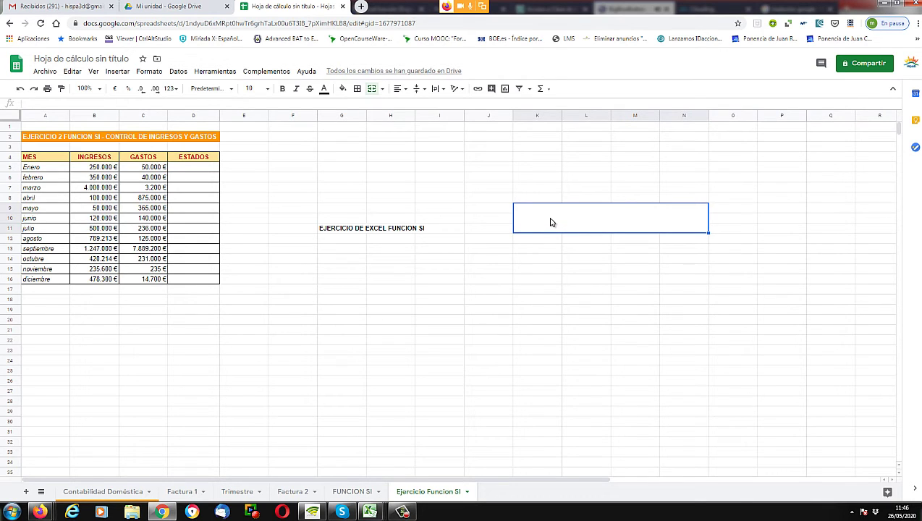
pyautogui.click(549, 239)
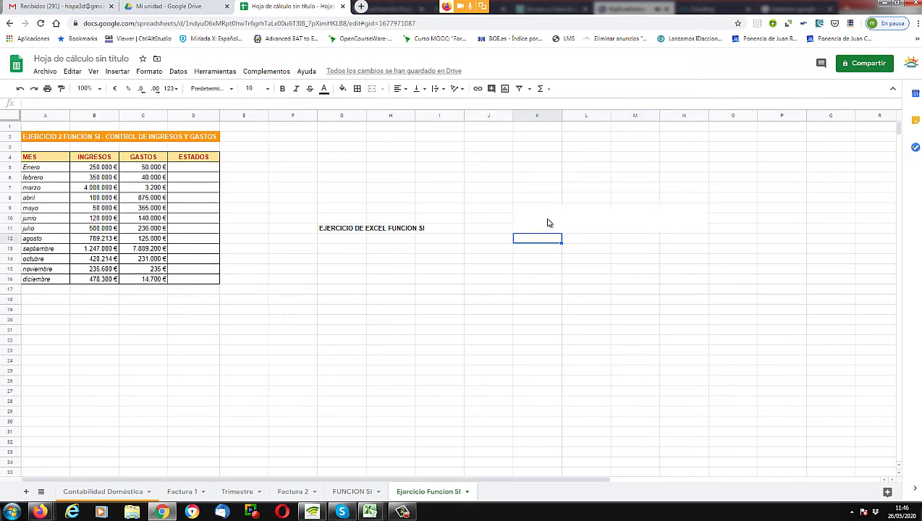
pyautogui.click(548, 223)
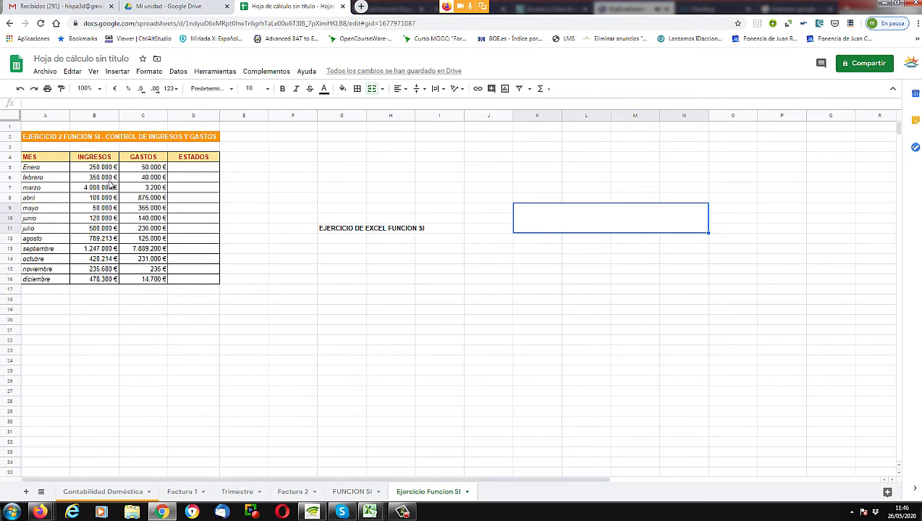
pyautogui.click(526, 240)
pyautogui.click(526, 226)
# - Merge cells J16:N16 and enter the title "LISTADO ALUMNOS AMPA" in the merged cell
pyautogui.moveTo(497, 281); pyautogui.dragTo(669, 285)
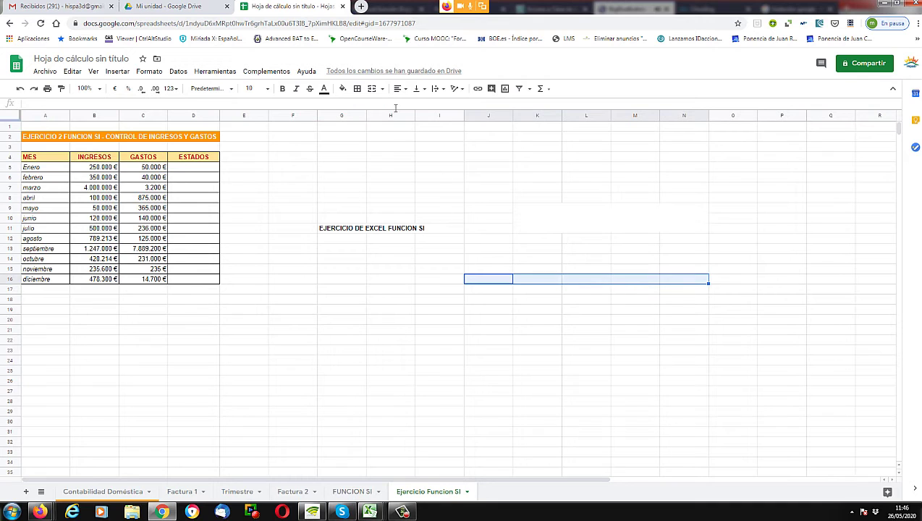
pyautogui.click(373, 90)
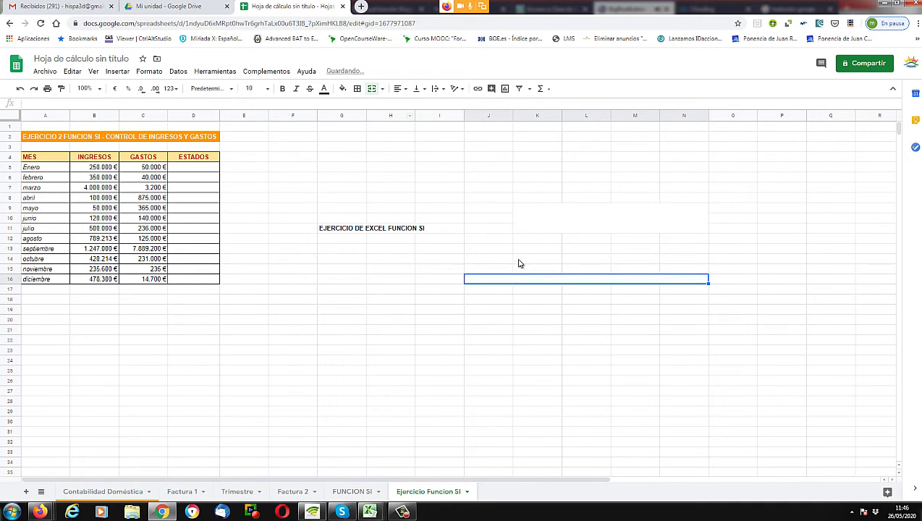
pyautogui.doubleClick(523, 281)
pyautogui.write('LISTAD')
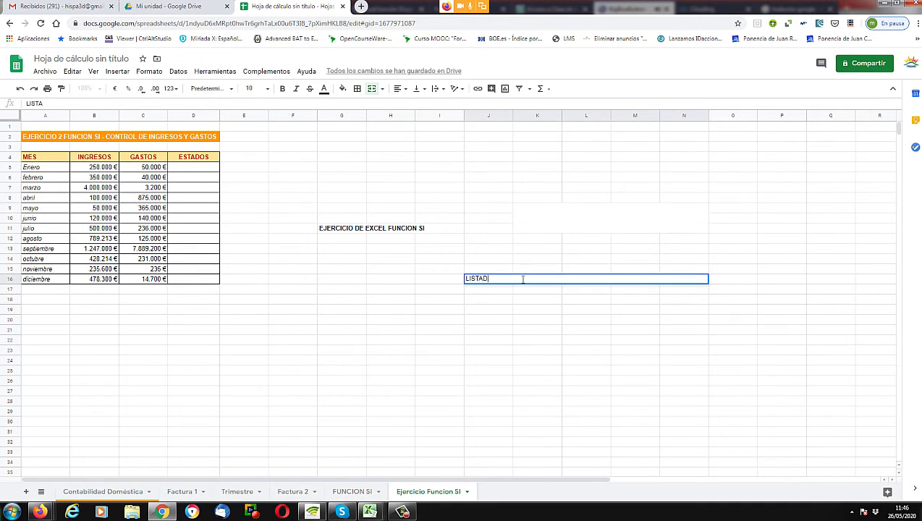
pyautogui.write('O ALUMNOS AMPA')
pyautogui.press('Return')
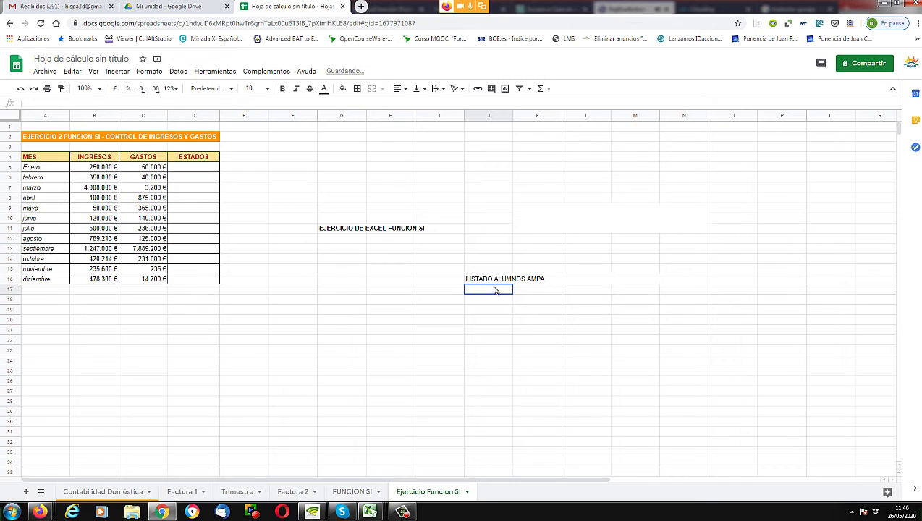
# - Merge cells J17:N17 and enter "RELACION DE PADRES DE ALUMNOS" in the merged cell
pyautogui.moveTo(497, 289); pyautogui.dragTo(676, 290)
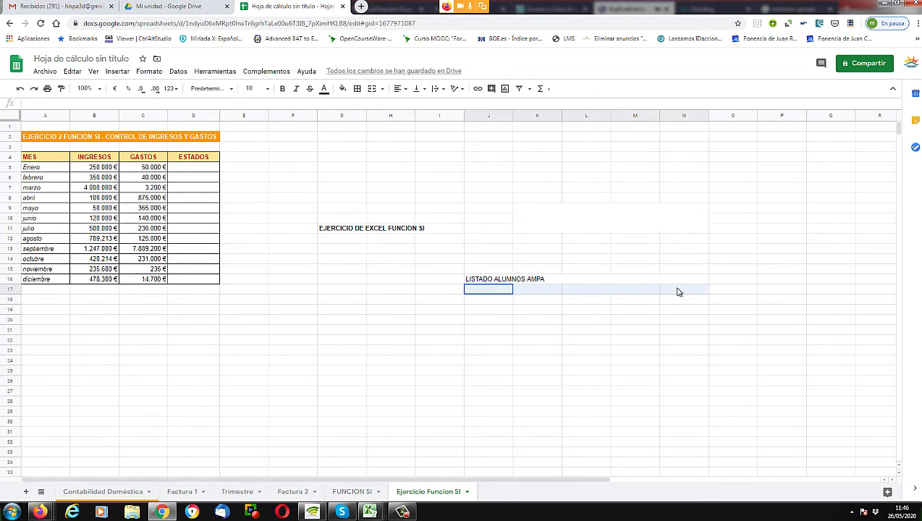
pyautogui.click(371, 88)
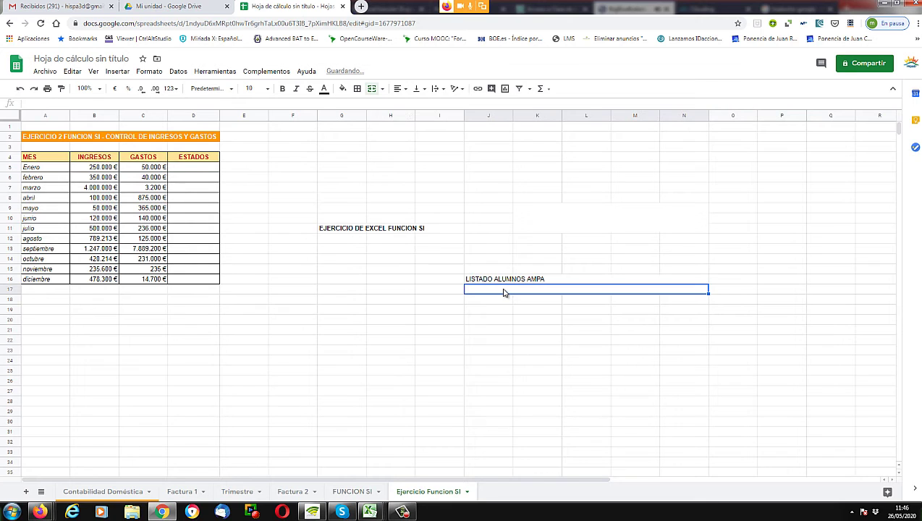
pyautogui.write('RELACION DE P')
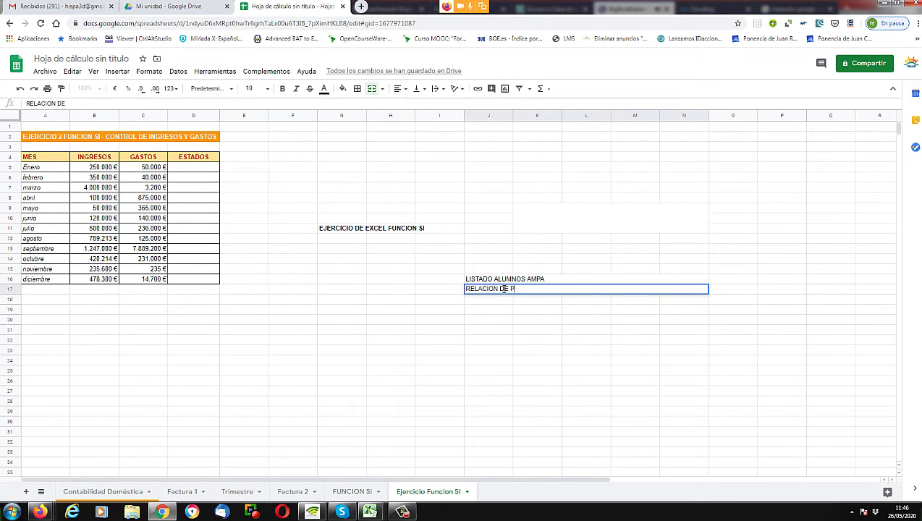
pyautogui.write('ADRES DE ALUMNOS')
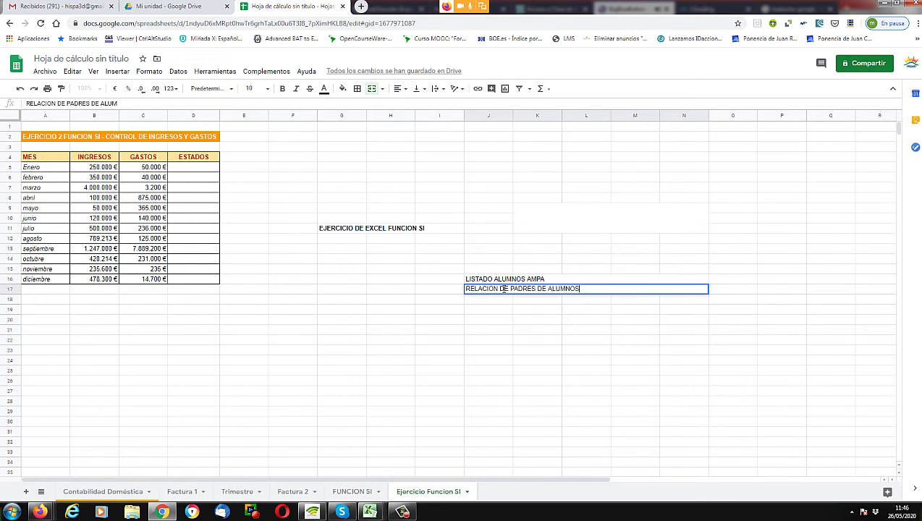
pyautogui.press('Return')
# - Compare the single-row merged title cells in rows 16 and 17 with the multi-row merged K9:N11 cell by selecting each
pyautogui.click(504, 291)
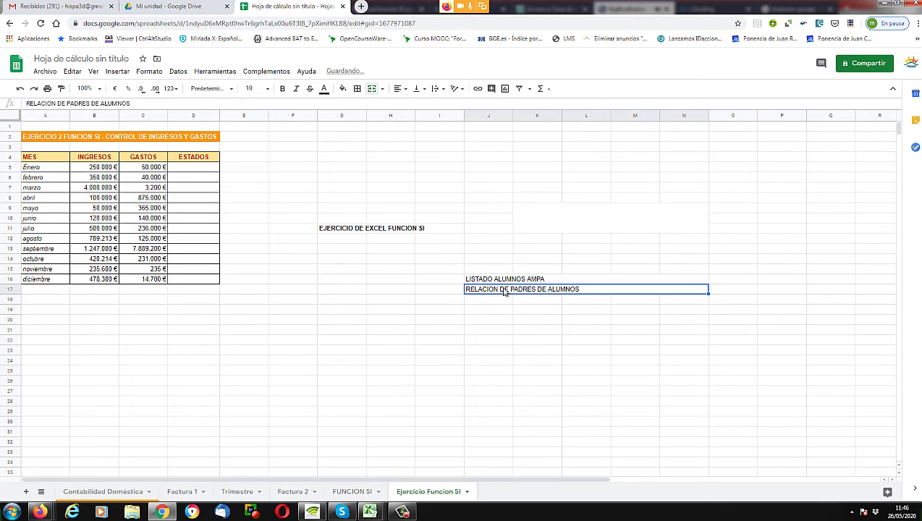
pyautogui.click(505, 280)
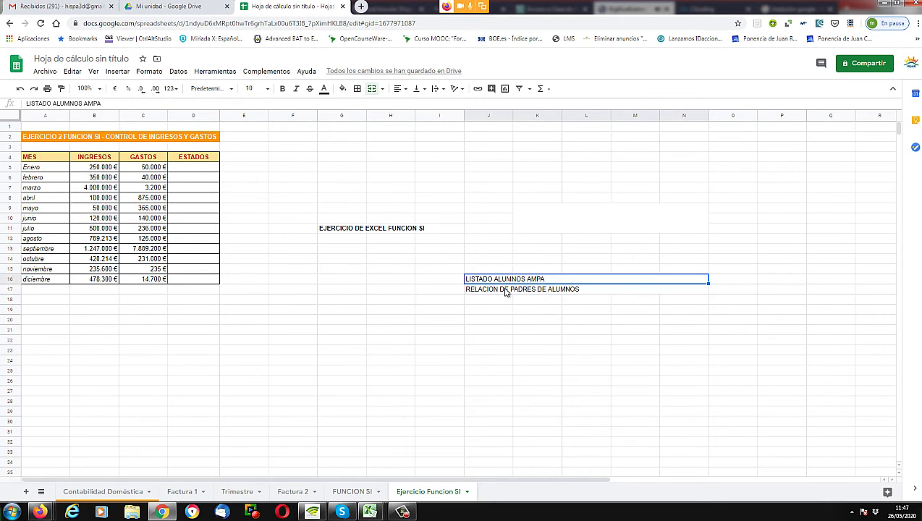
pyautogui.click(505, 290)
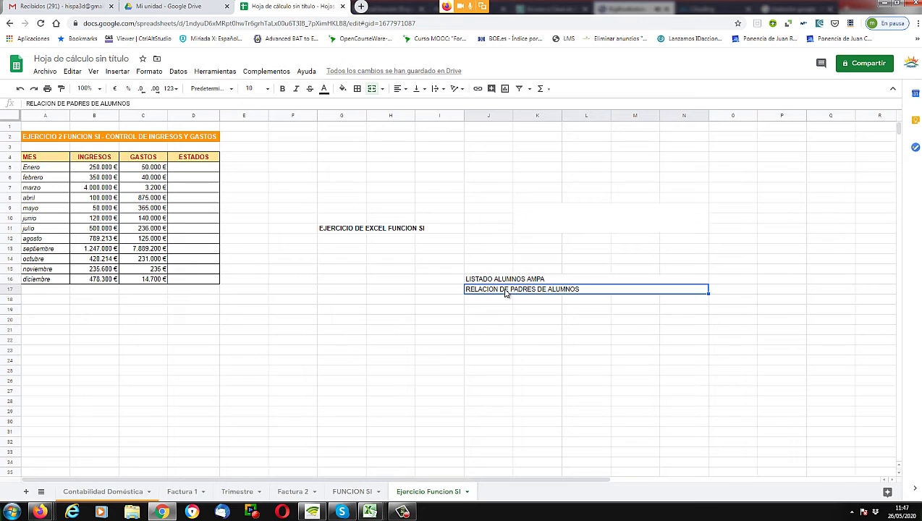
pyautogui.click(538, 221)
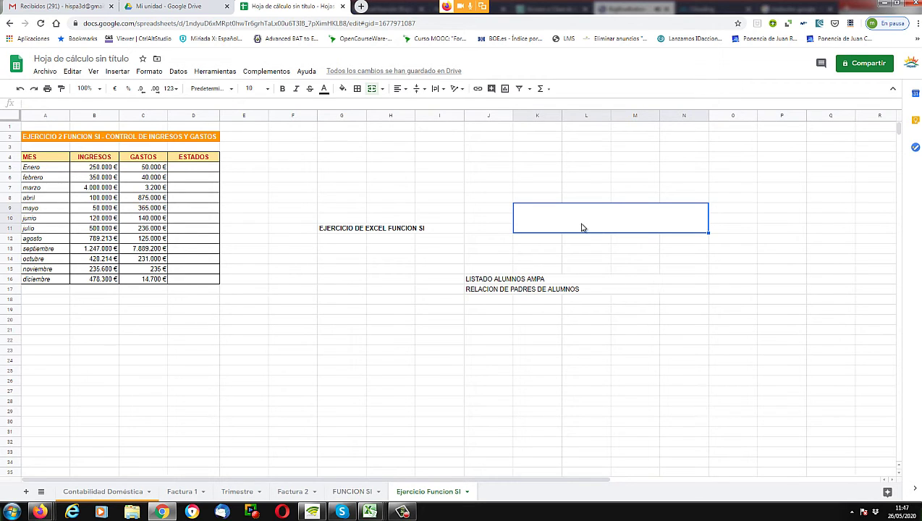
pyautogui.click(510, 282)
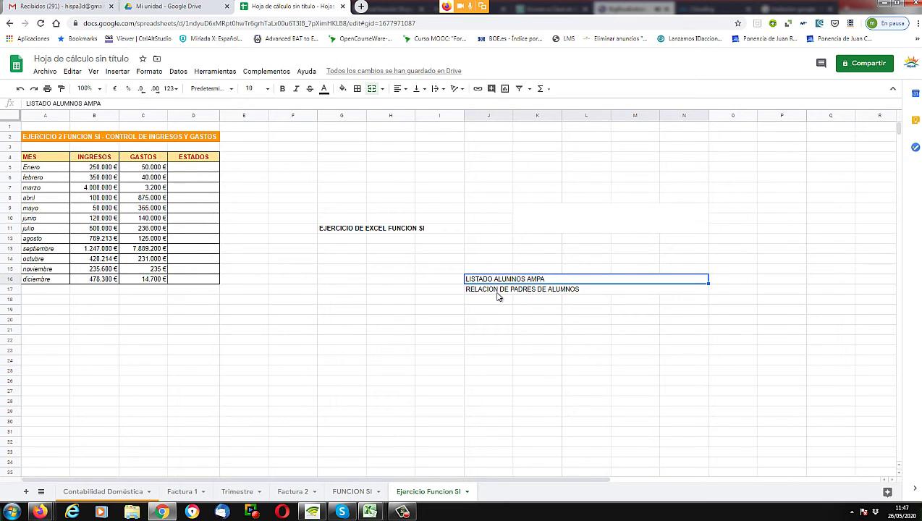
pyautogui.click(493, 289)
pyautogui.click(499, 281)
pyautogui.moveTo(497, 301); pyautogui.dragTo(680, 304)
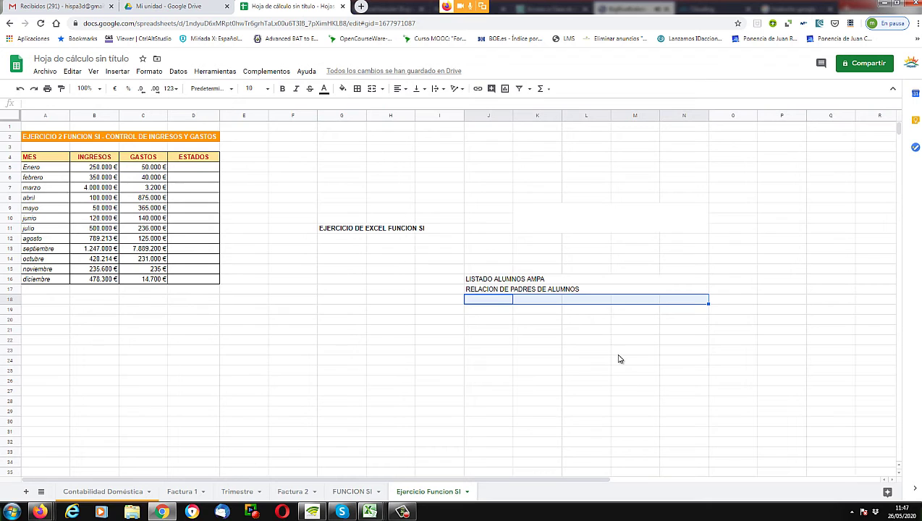
pyautogui.click(580, 355)
# - Delete the texts from the merged title cells J17:N17 and J16:N16
pyautogui.click(528, 292)
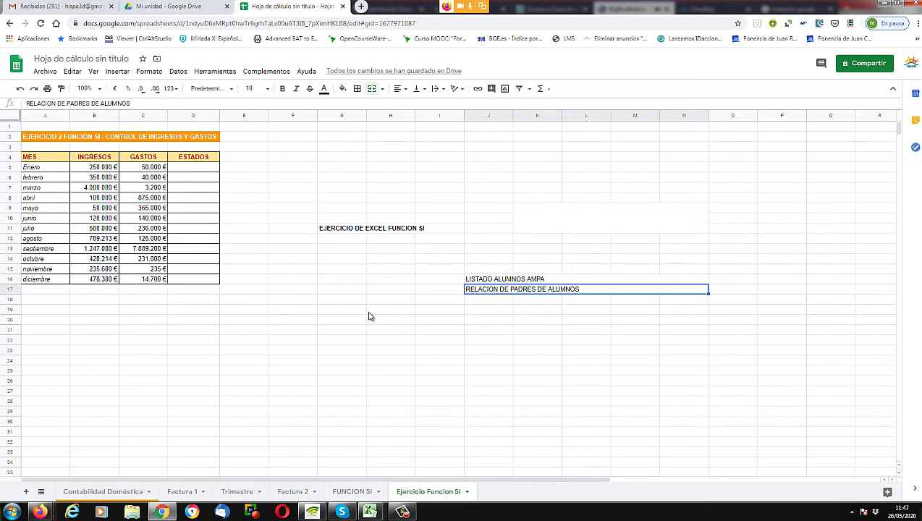
pyautogui.press('Delete')
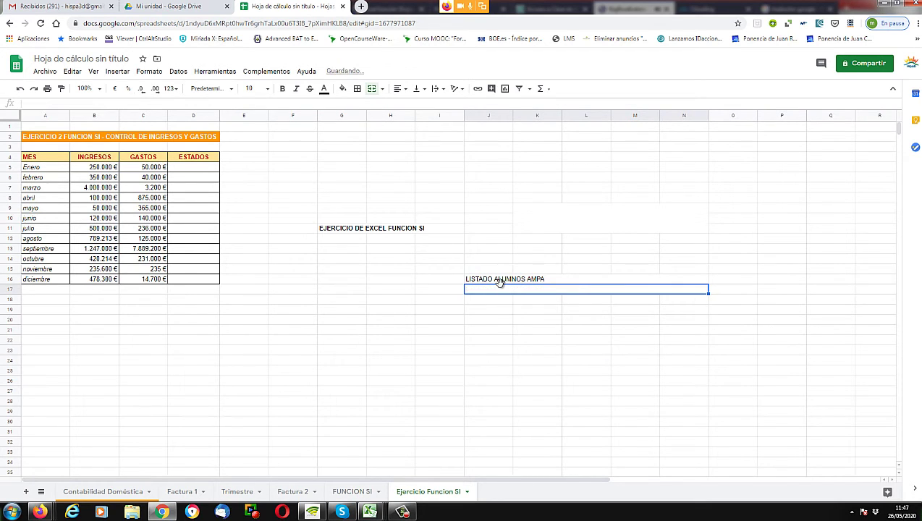
pyautogui.click(499, 282)
pyautogui.press('Delete')
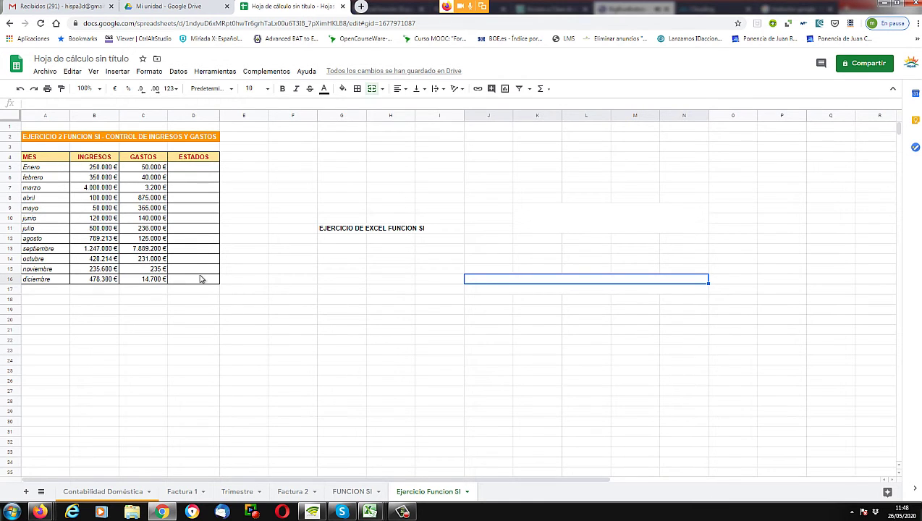
# - Select cell D5, then switch to Firefox and review the SI function example with income and expenses on the allexcel.com.ar page
pyautogui.click(191, 171)
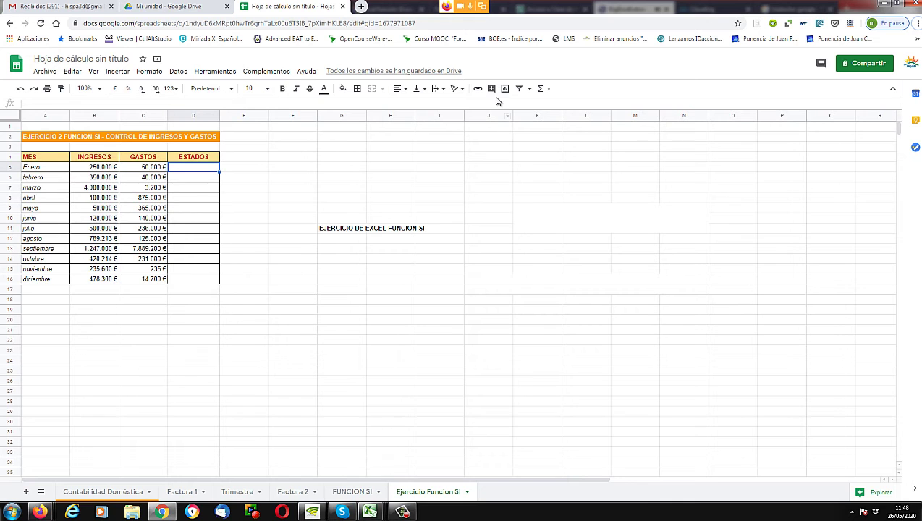
pyautogui.moveTo(43, 511)
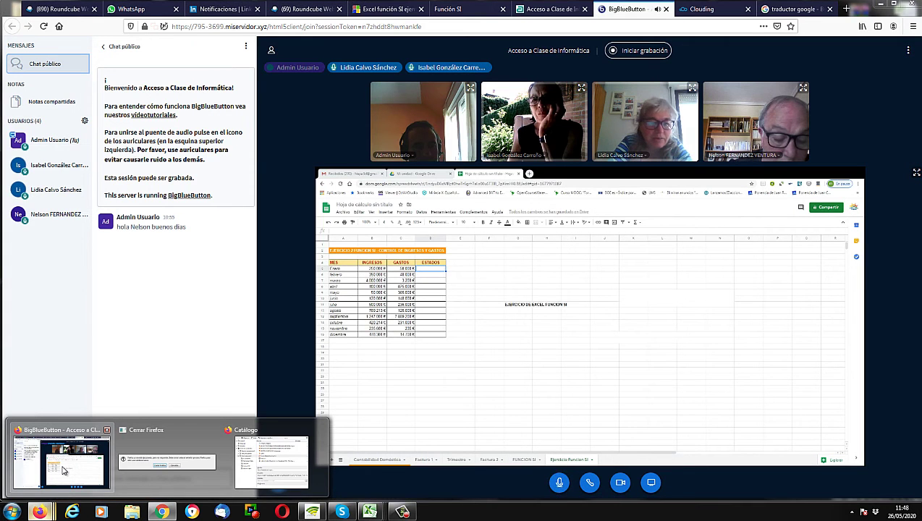
pyautogui.click(63, 471)
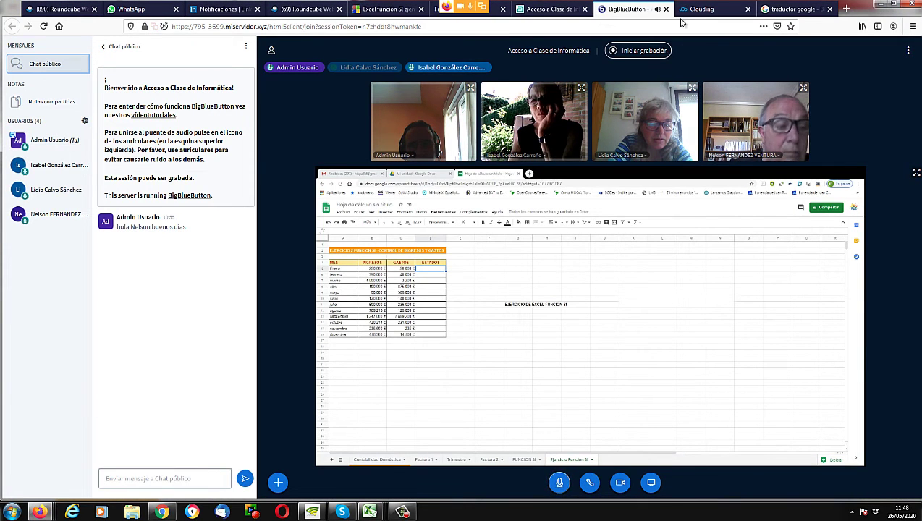
pyautogui.click(496, 13)
pyautogui.scroll(-5, 574, 377)
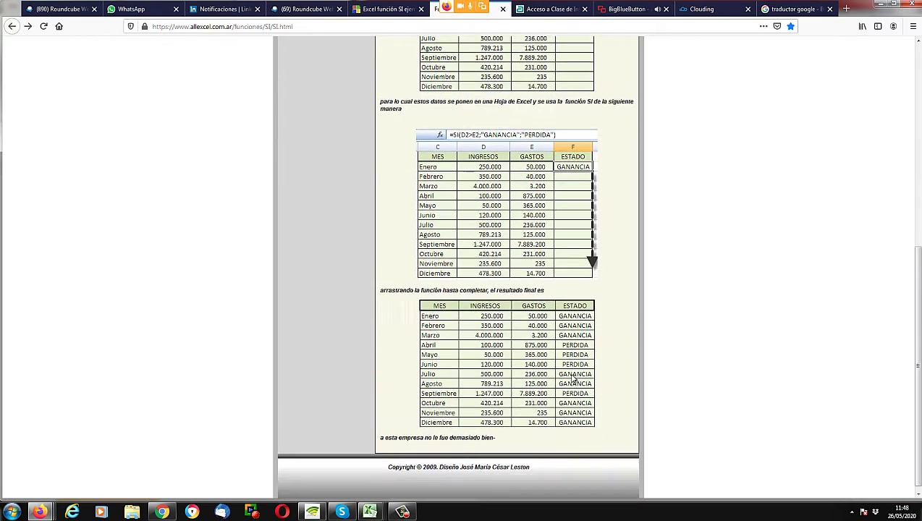
pyautogui.scroll(3, 574, 377)
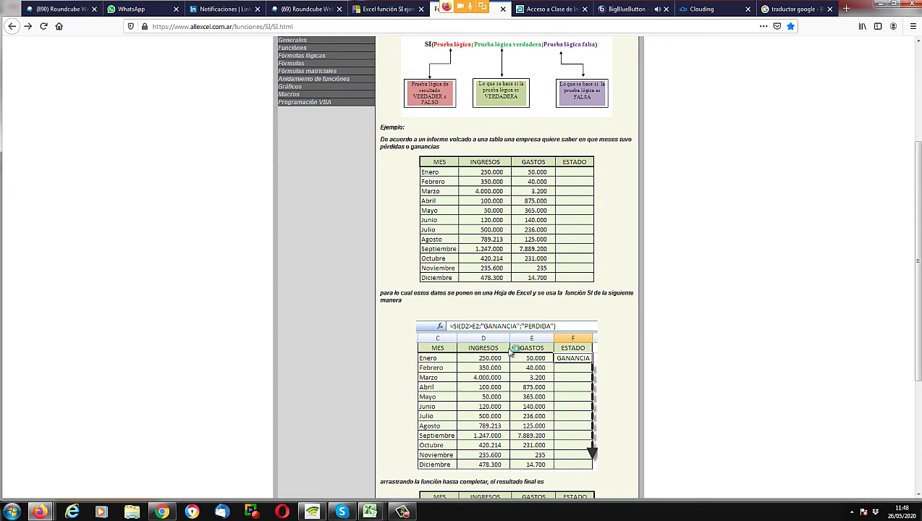
# - Switch back to Google Sheets, review the SI syntax on the FUNCION SI sheet and return to the Ejercicio Funcion SI sheet
pyautogui.hotkey('alt', 'Tab')
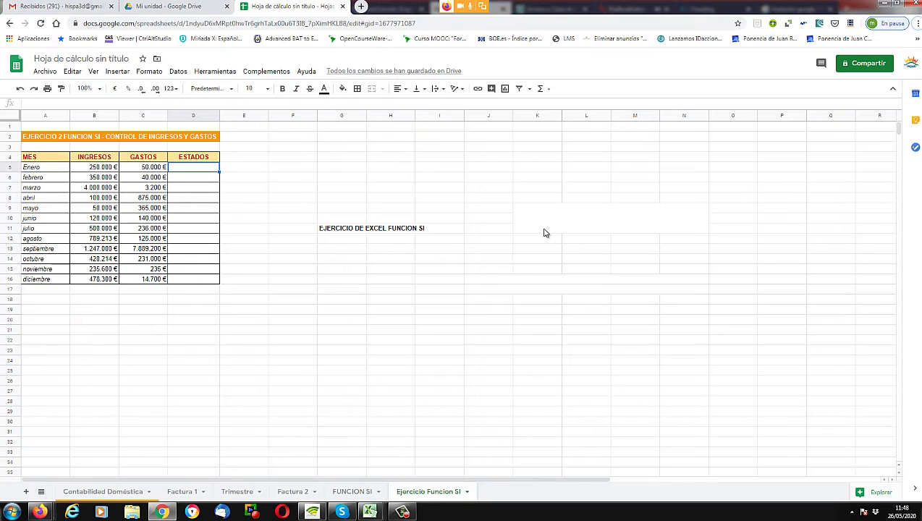
pyautogui.click(353, 493)
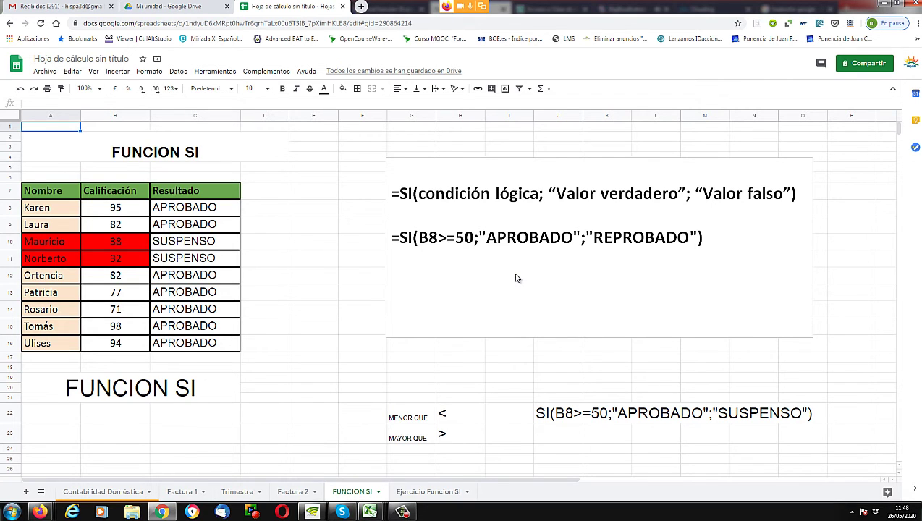
pyautogui.click(428, 491)
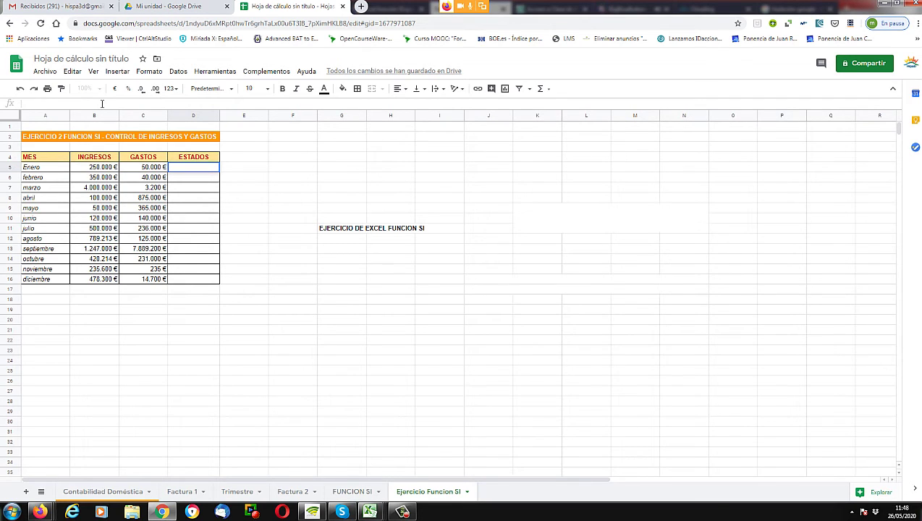
# - Compare with the allexcel.com.ar example in Firefox and start the formula =SI( in Google Sheets cell D5
pyautogui.hotkey('alt', 'Tab')
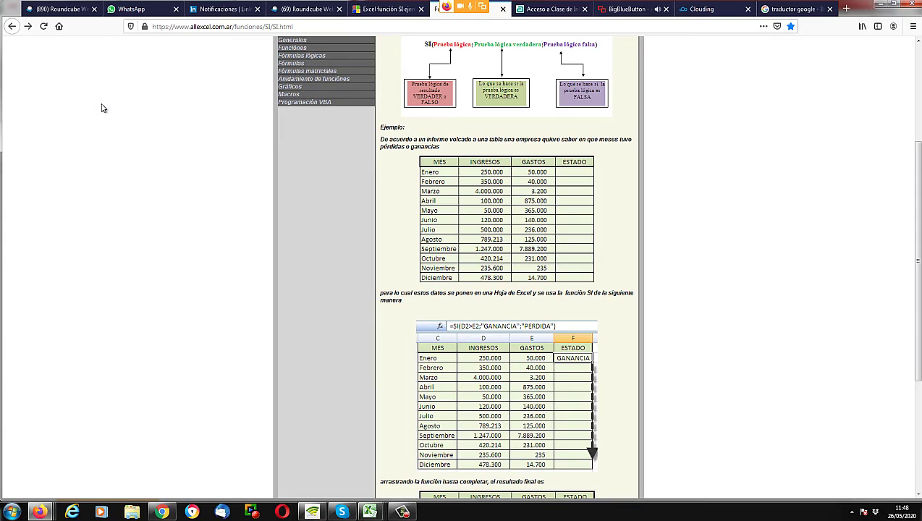
pyautogui.hotkey('alt', 'Tab')
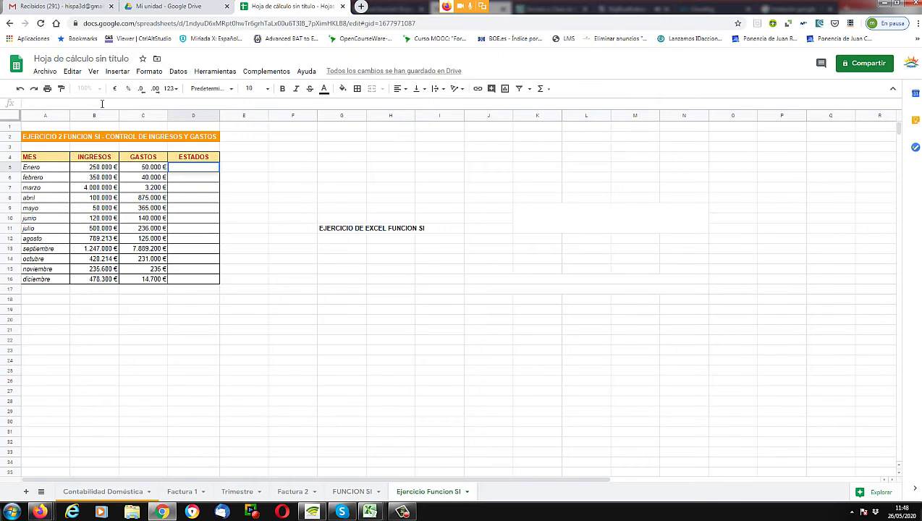
pyautogui.write('=s')
pyautogui.hotkey('alt', 'Tab')
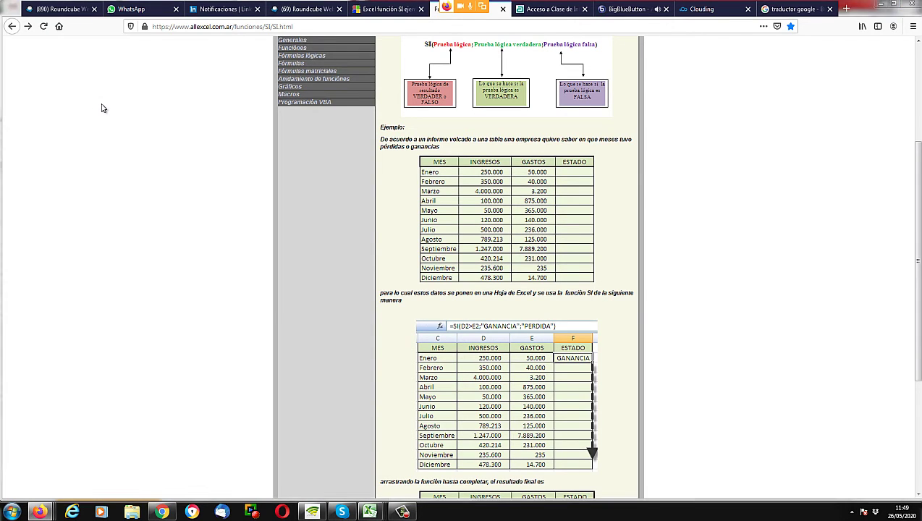
pyautogui.hotkey('alt', 'Tab')
pyautogui.write('(')
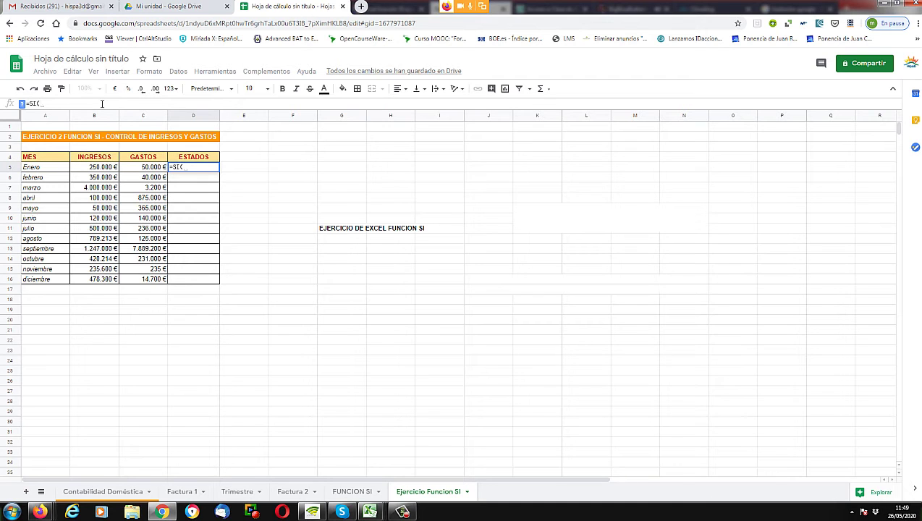
# - Check the Firefox example and add the logical test B5>C5; to the D5 formula, opening a quoted text for the true result
pyautogui.hotkey('alt', 'Tab')
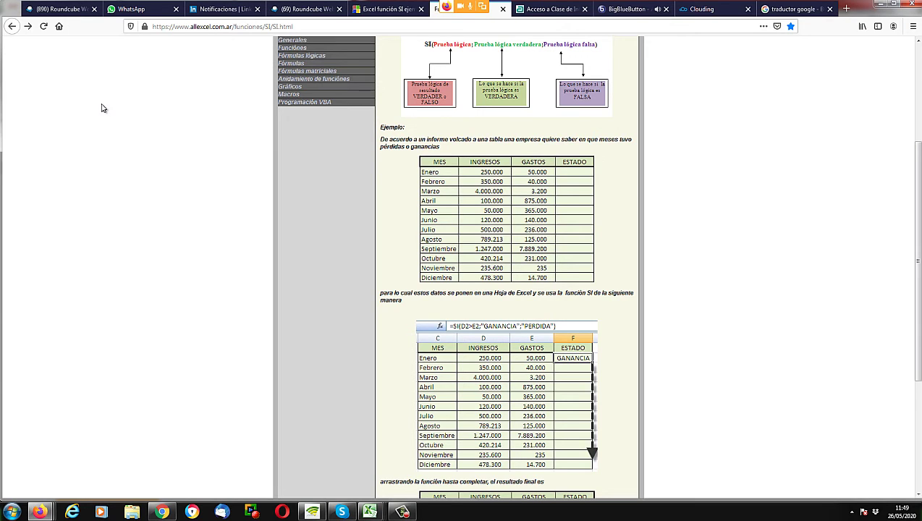
pyautogui.hotkey('alt', 'Tab')
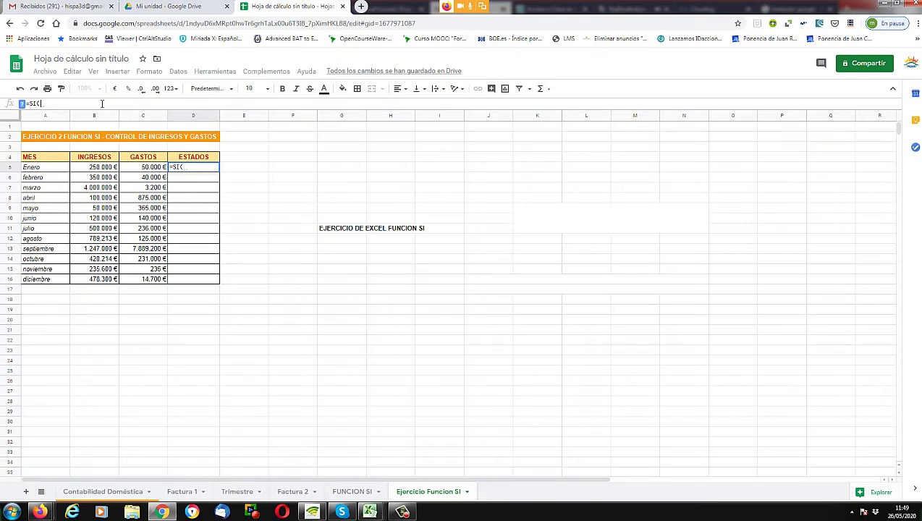
pyautogui.write('B')
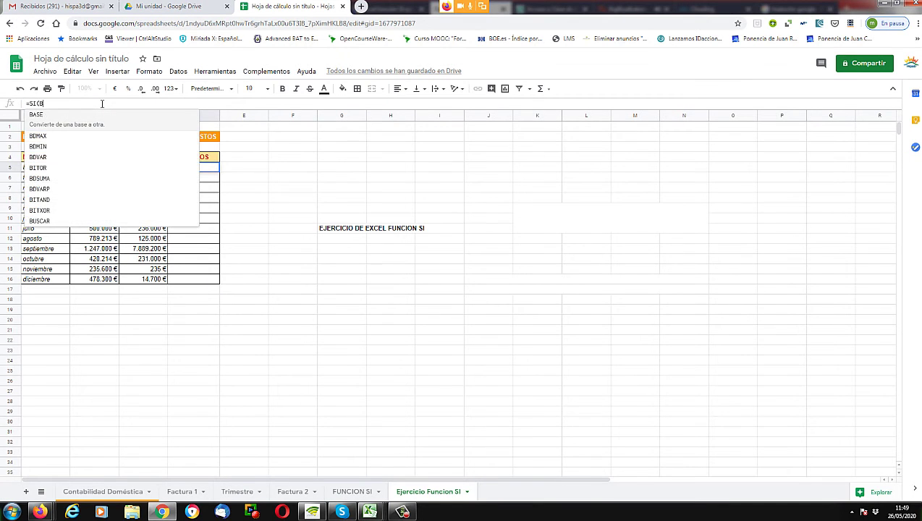
pyautogui.write('5')
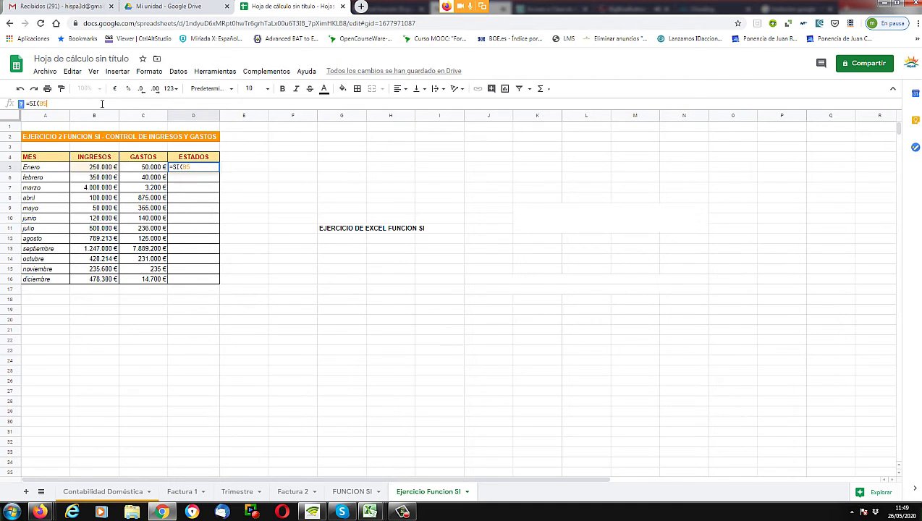
pyautogui.write('>')
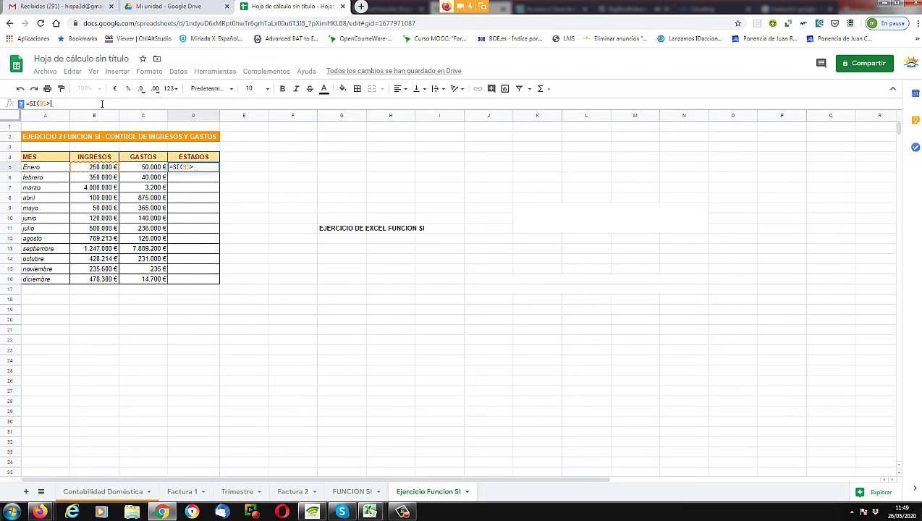
pyautogui.write('C5')
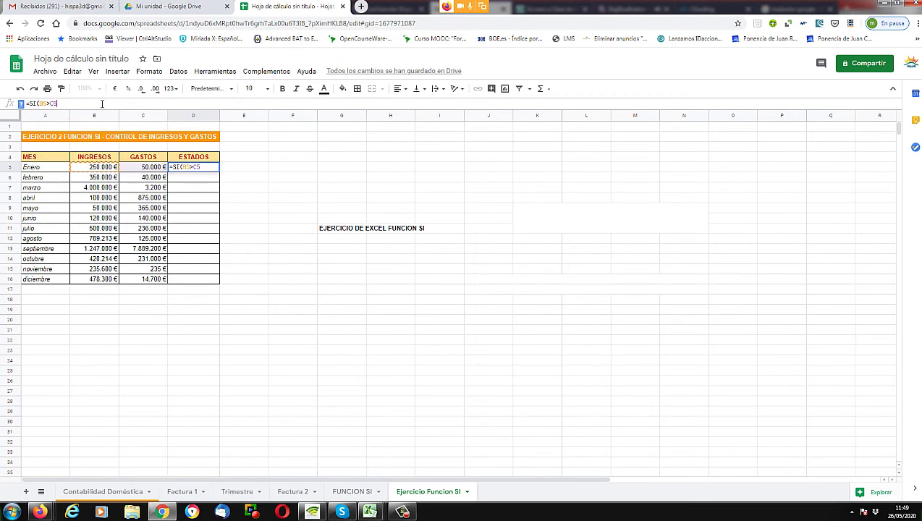
pyautogui.hotkey('alt', 'Tab')
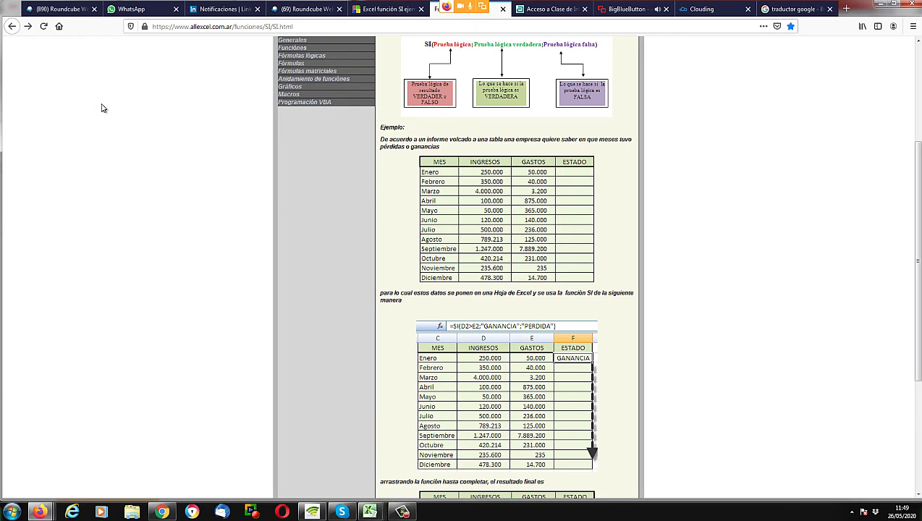
pyautogui.hotkey('alt', 'Tab')
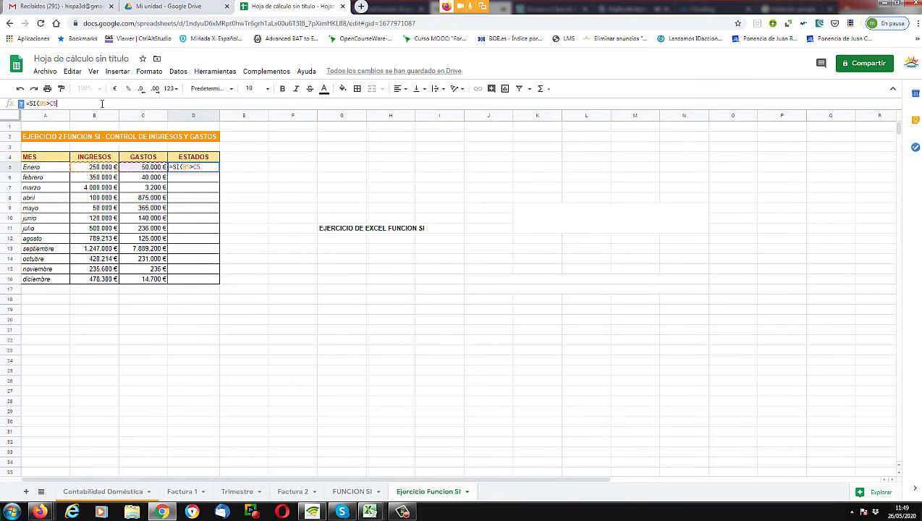
pyautogui.write(';')
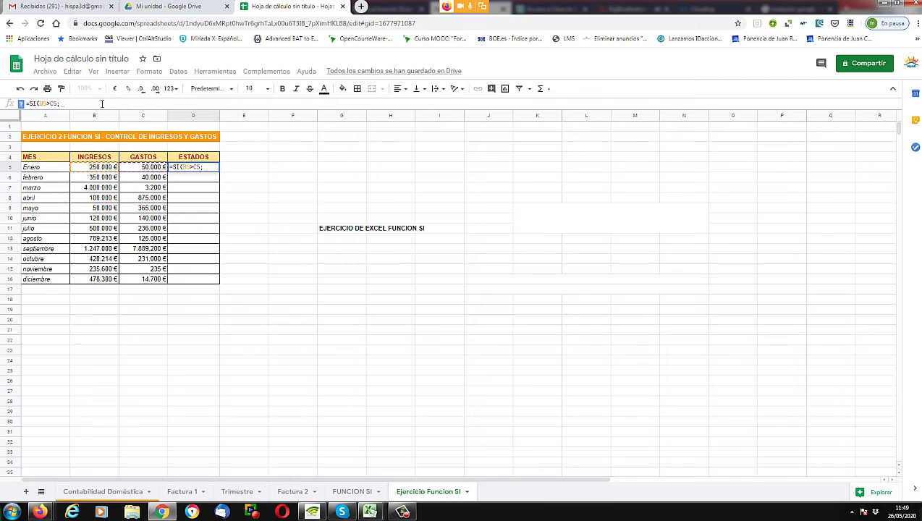
pyautogui.write('"')
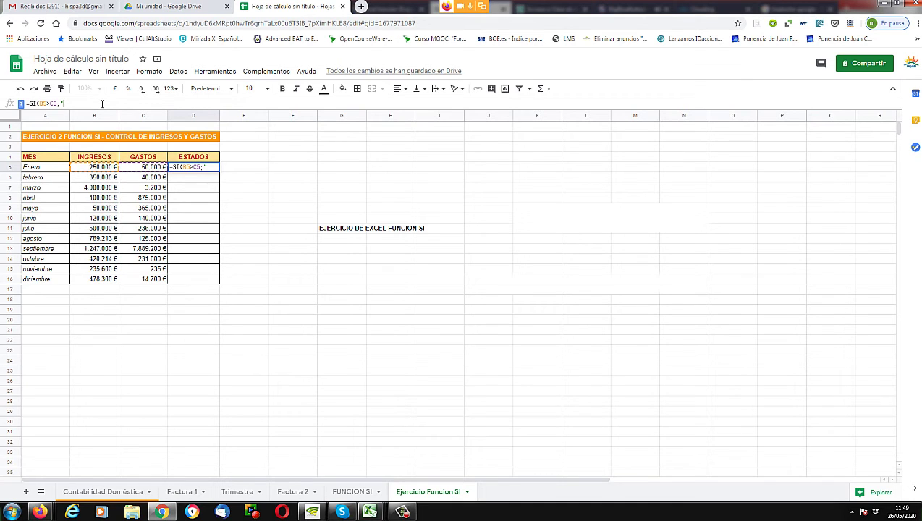
pyautogui.write('SALDO POSIT')
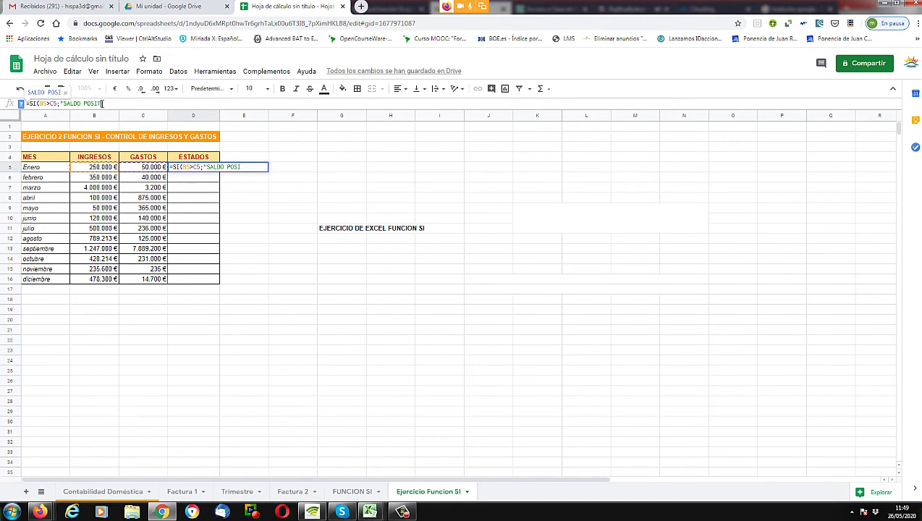
pyautogui.write('IVO')
pyautogui.press('BackSpace')
pyautogui.press('BackSpace')
pyautogui.press('BackSpace')
pyautogui.press('BackSpace')
pyautogui.press('BackSpace')
pyautogui.press('BackSpace')
pyautogui.press('BackSpace')
pyautogui.press('BackSpace')
pyautogui.press('BackSpace')
pyautogui.press('BackSpace')
pyautogui.press('BackSpace')
pyautogui.press('BackSpace')
pyautogui.press('BackSpace')
pyautogui.press('BackSpace')
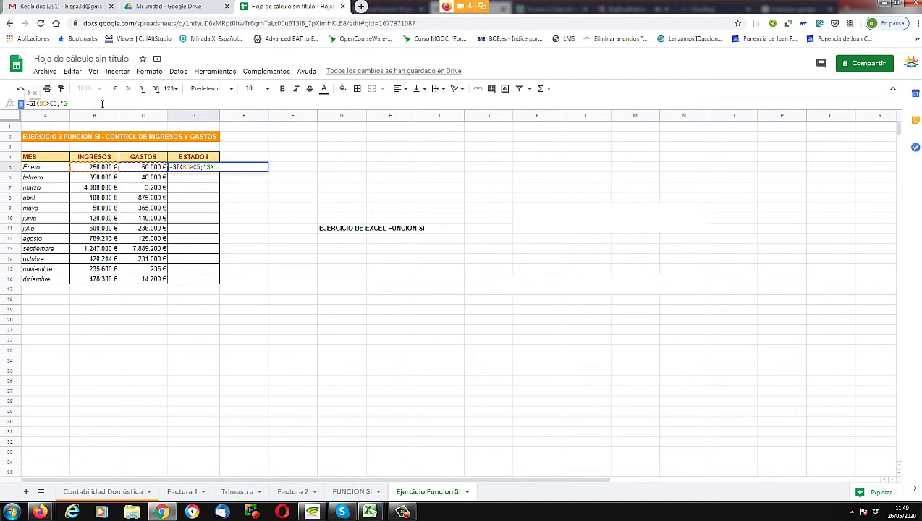
# - Enter "GANANCIA" as the true result of the D5 formula and check it against the example in Firefox
pyautogui.write('GANANCIA')
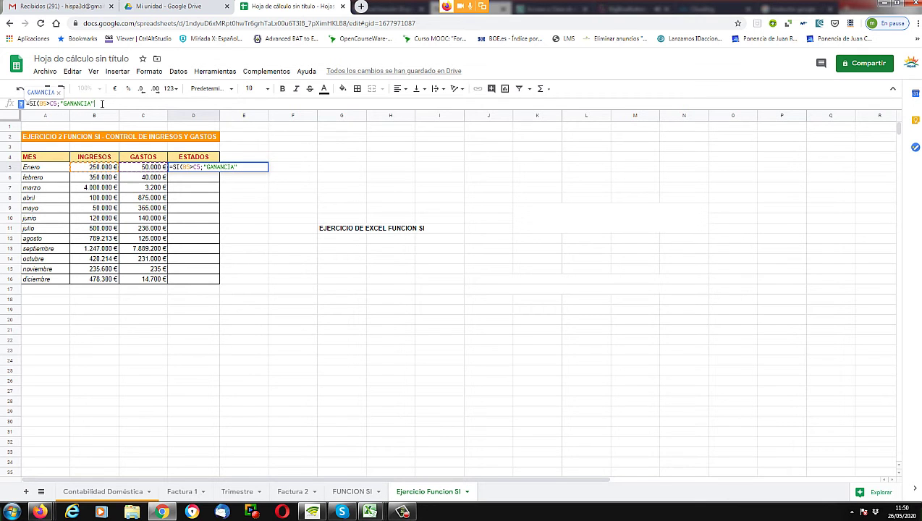
pyautogui.hotkey('alt', 'Tab')
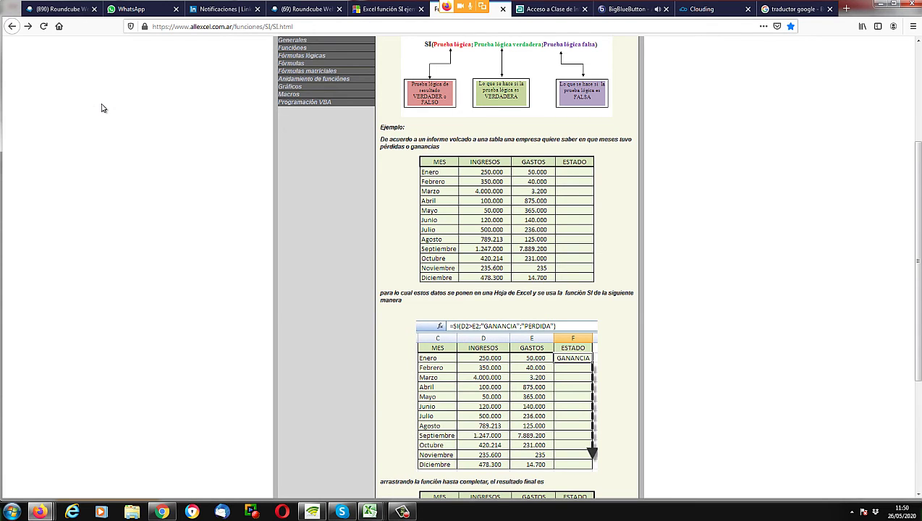
pyautogui.hotkey('alt', 'Tab')
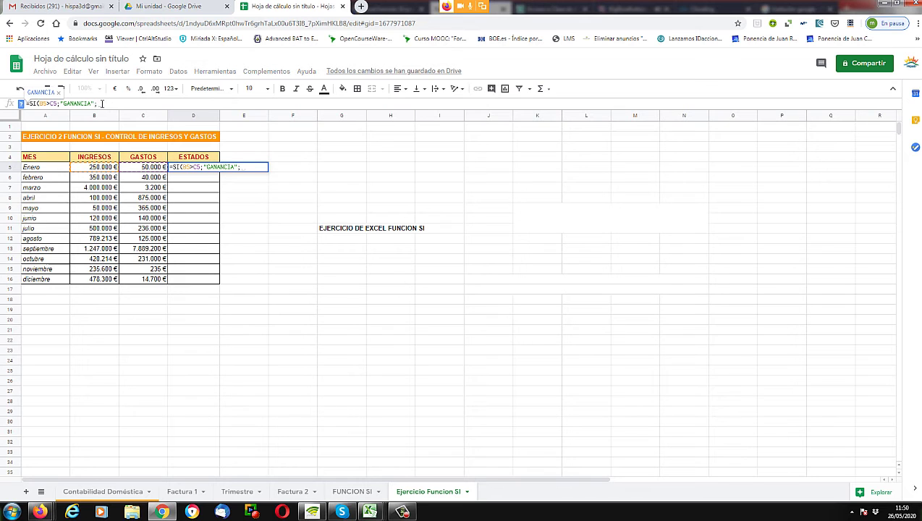
# - Enter "PÉRDIDA" as the false result, consulting the Firefox example, and complete the SI formula in D5
pyautogui.write('"')
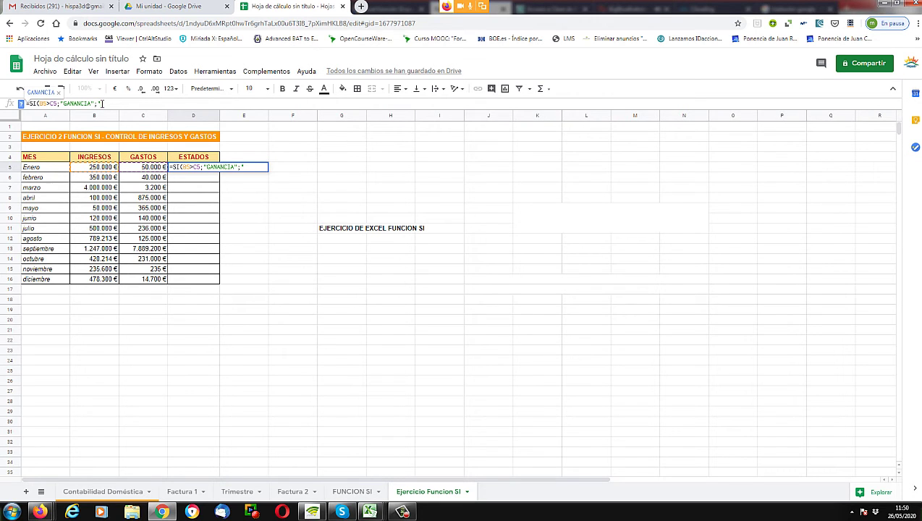
pyautogui.hotkey('alt', 'Tab')
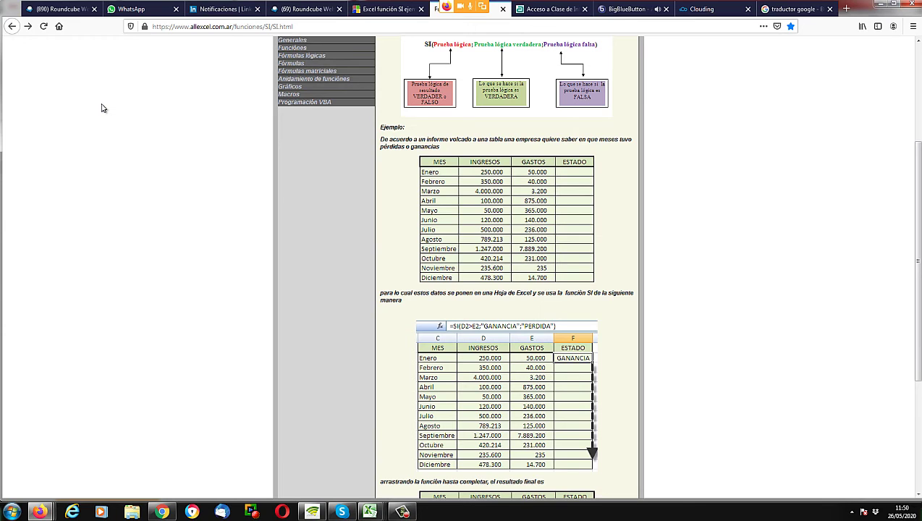
pyautogui.hotkey('alt', 'Tab')
pyautogui.write('P')
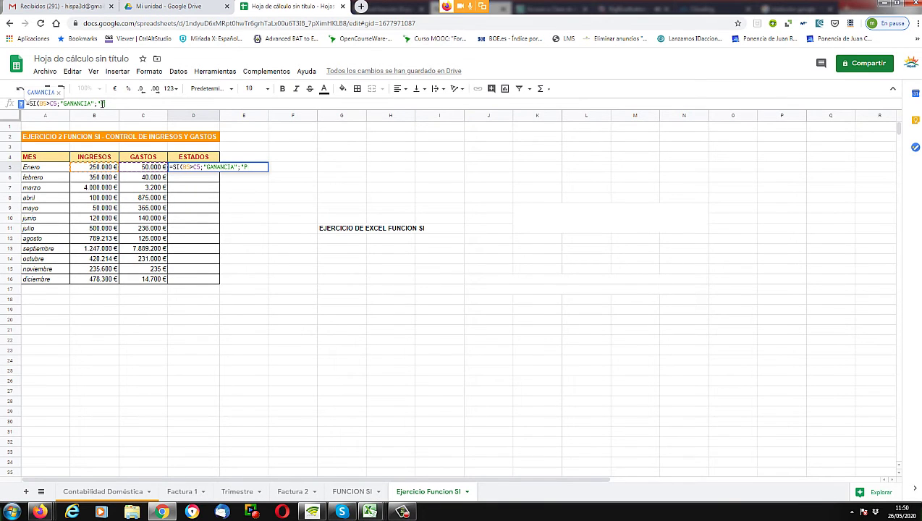
pyautogui.write('ERDIDA"')
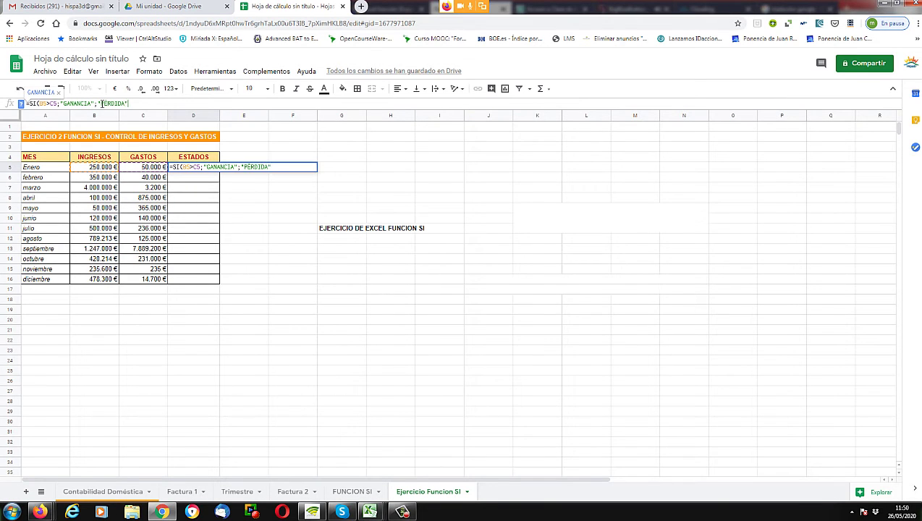
pyautogui.hotkey('alt', 'Tab')
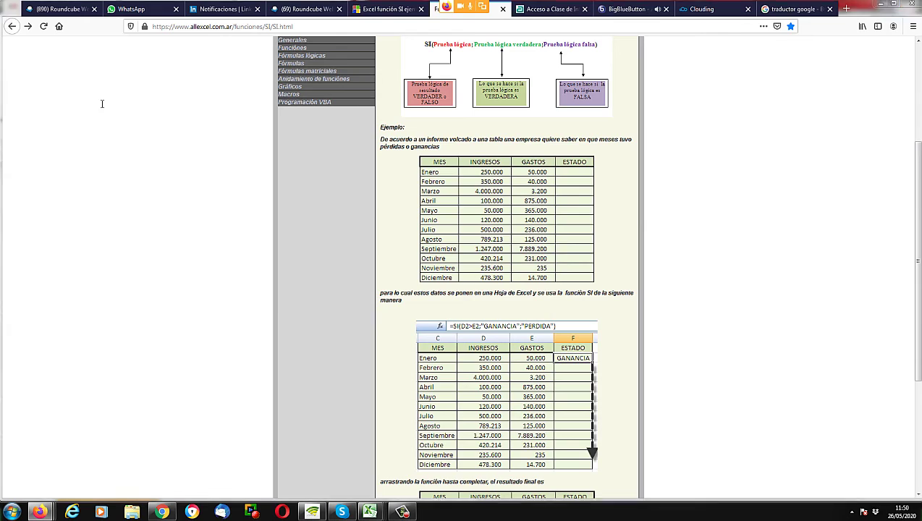
pyautogui.hotkey('alt', 'Tab')
pyautogui.write(')')
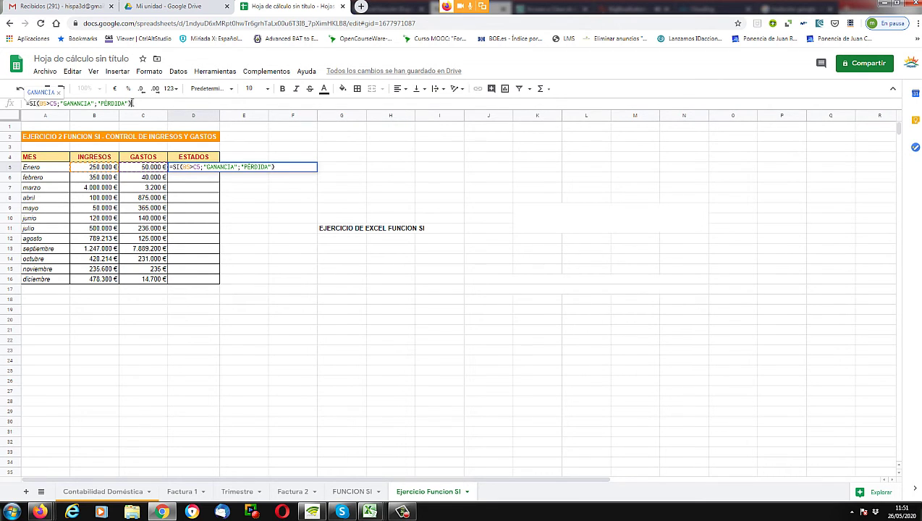
pyautogui.press('Return')
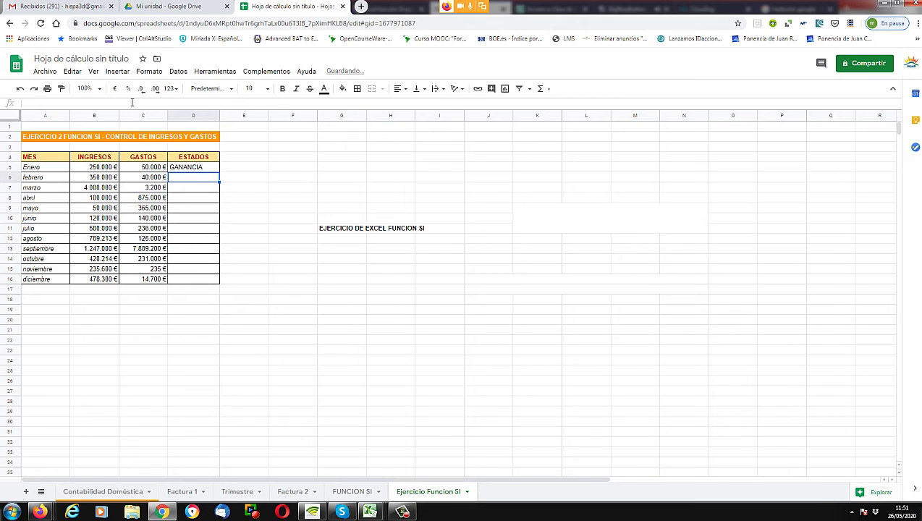
# - Copy the text of the D5 formula without its equals sign
pyautogui.click(180, 170)
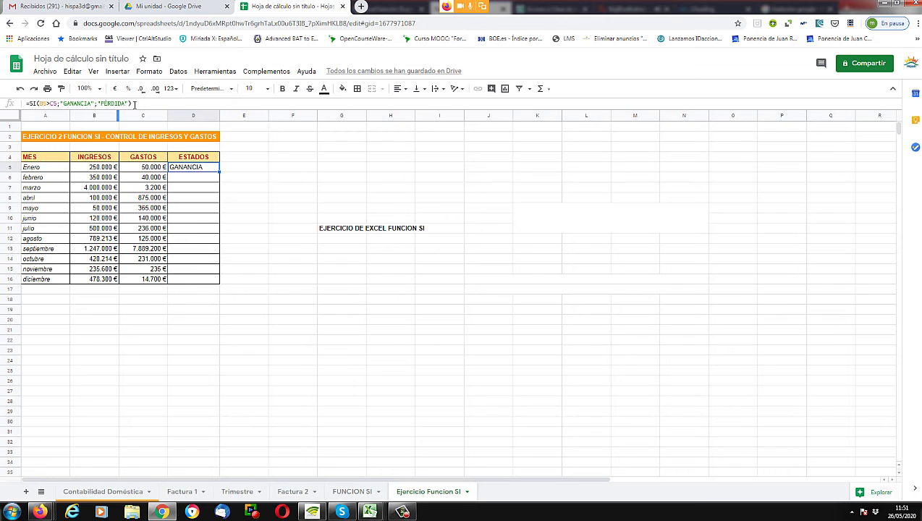
pyautogui.moveTo(131, 104); pyautogui.dragTo(27, 105)
pyautogui.rightClick(44, 106)
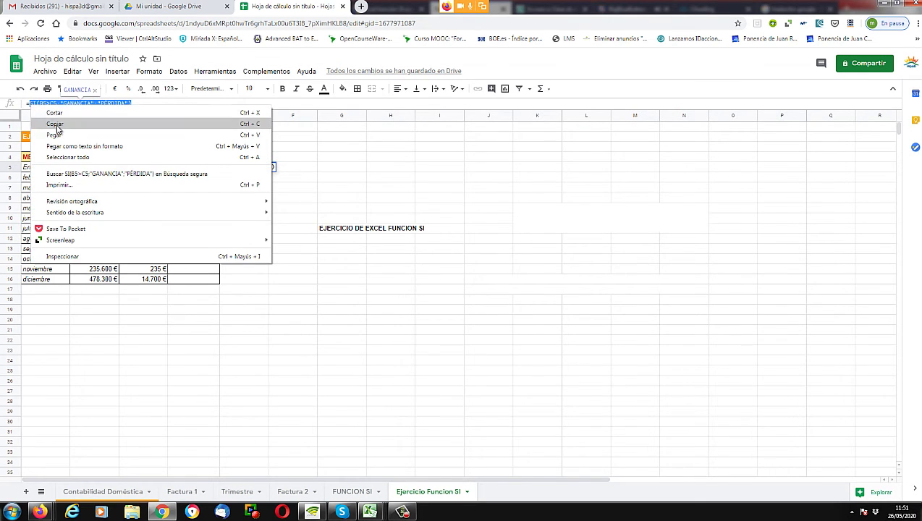
pyautogui.click(58, 126)
# - Merge the range K12:O15 and paste the copied formula text into the merged cell
pyautogui.moveTo(541, 261); pyautogui.dragTo(680, 260)
pyautogui.moveTo(551, 241); pyautogui.dragTo(753, 271)
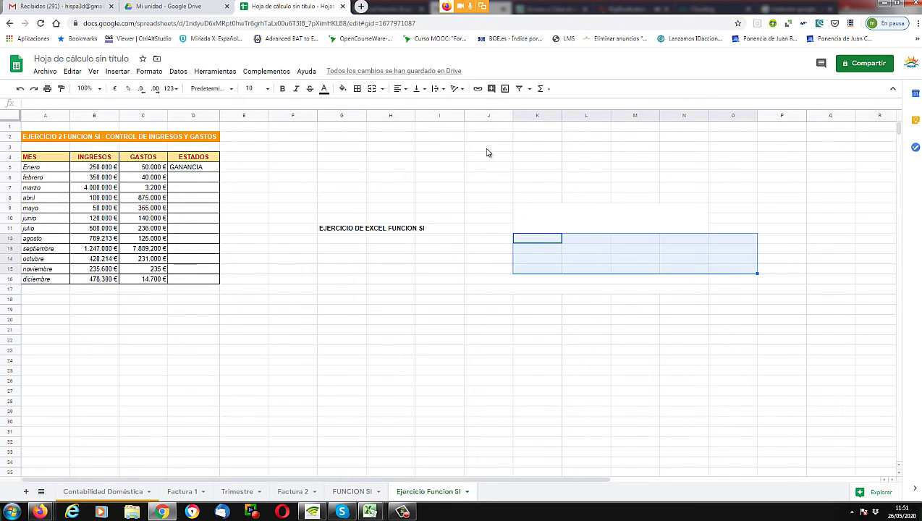
pyautogui.click(371, 88)
pyautogui.doubleClick(551, 263)
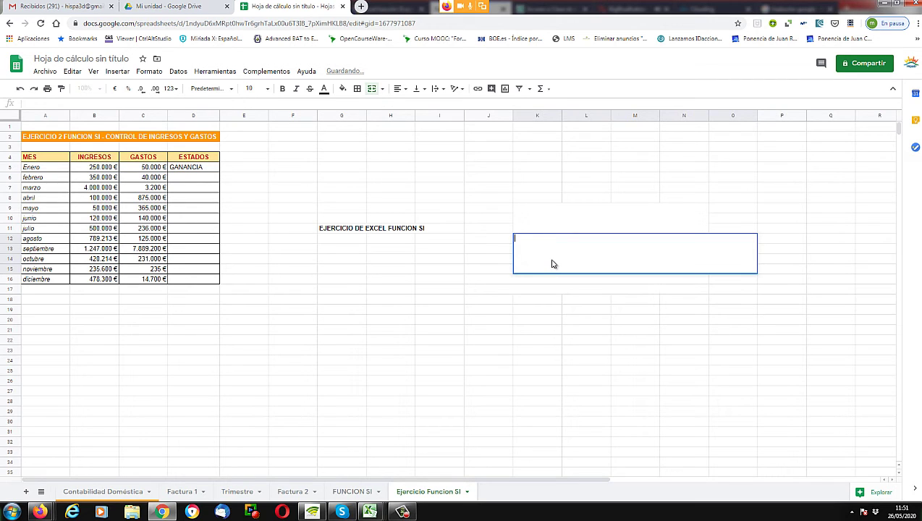
pyautogui.hotkey('ctrl', 'v')
pyautogui.press('Return')
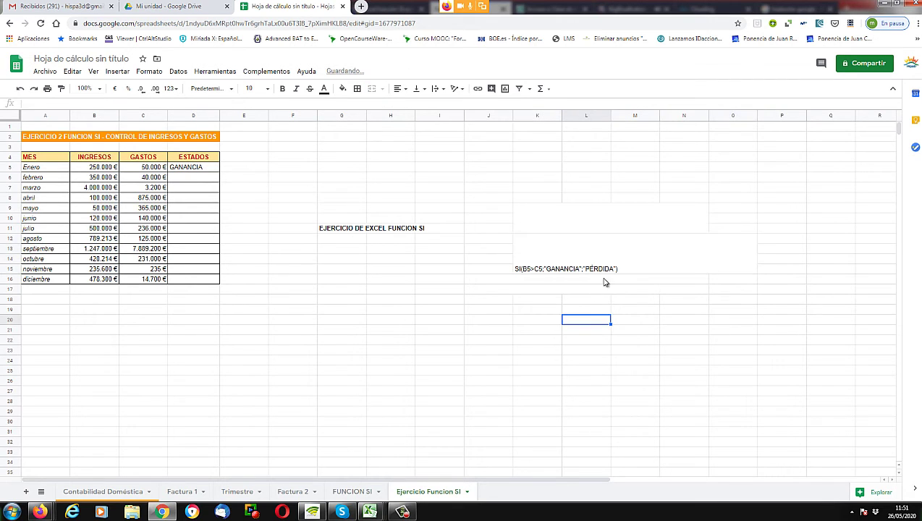
# - Make the formula text in the merged cell K12:O15 bold and set its font size to 18
pyautogui.click(627, 269)
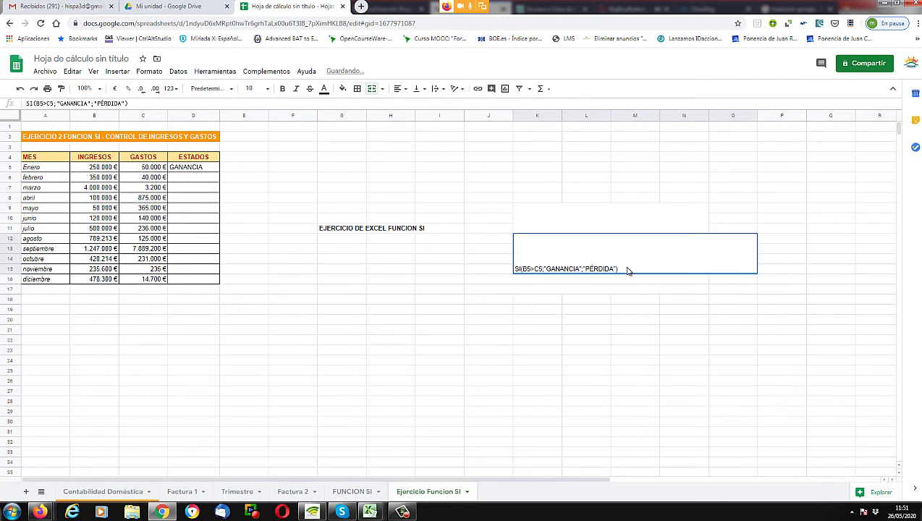
pyautogui.click(284, 88)
pyautogui.click(284, 88)
pyautogui.click(284, 89)
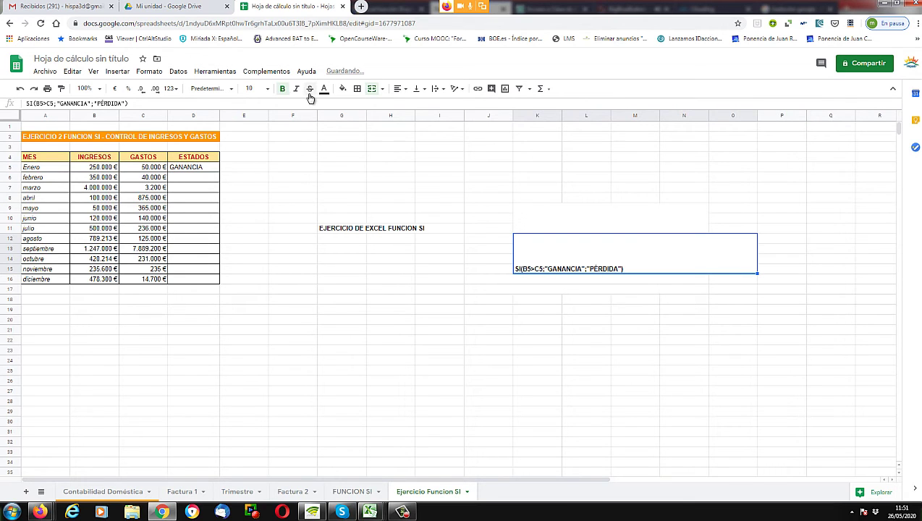
pyautogui.click(266, 89)
pyautogui.click(252, 246)
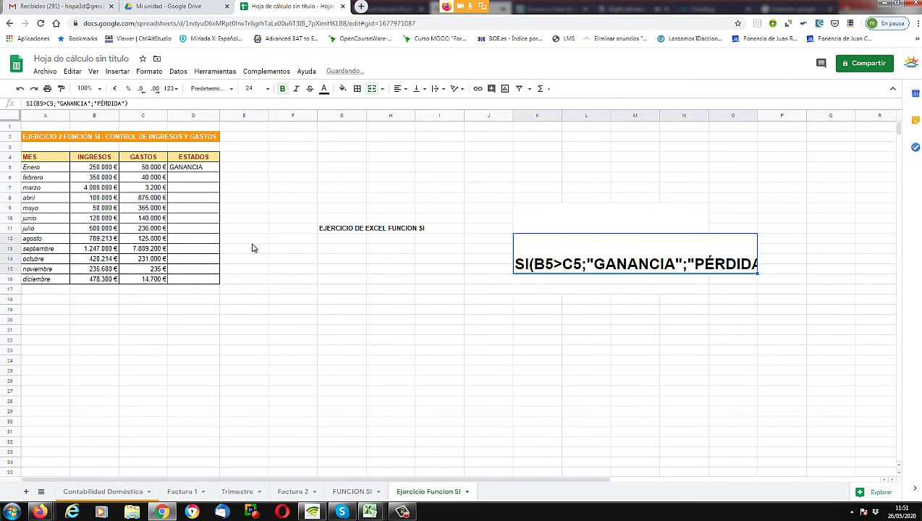
pyautogui.click(252, 88)
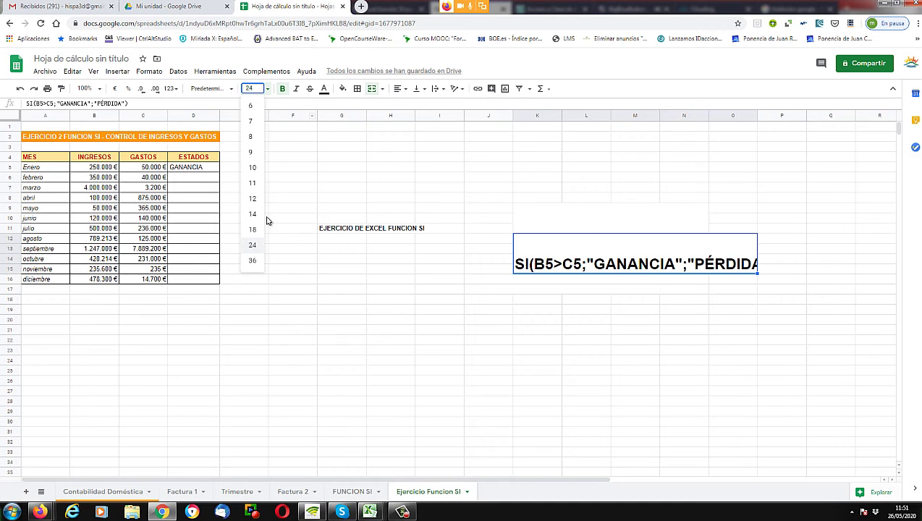
pyautogui.click(252, 230)
pyautogui.click(436, 310)
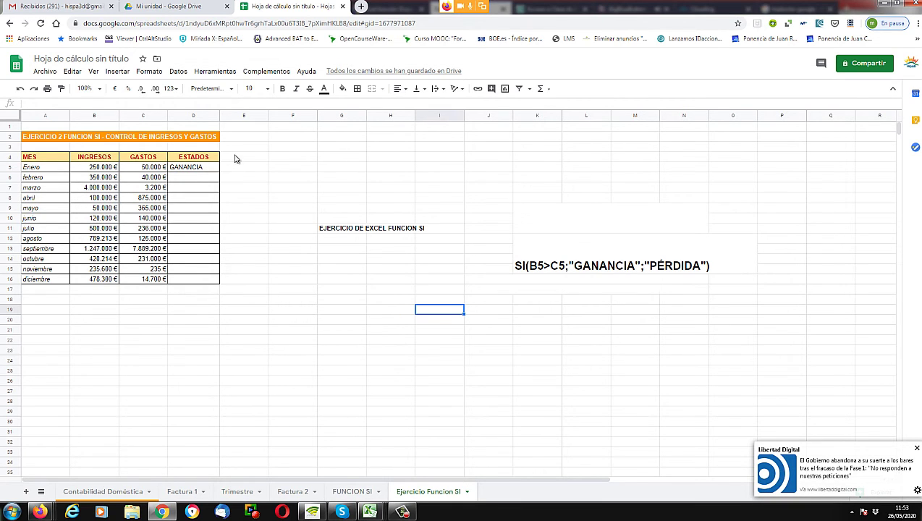
# - Enter the header "SALDO" in E4 and make it bold
pyautogui.click(234, 159)
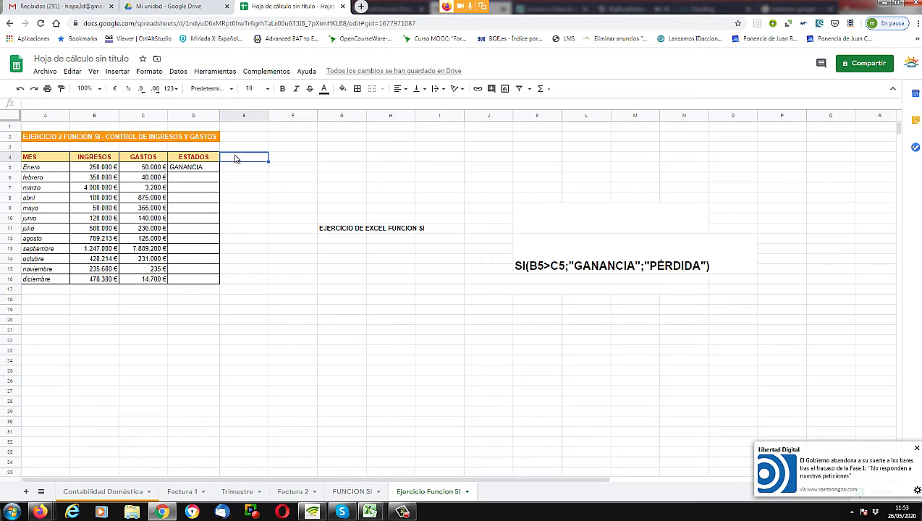
pyautogui.write('SALDO')
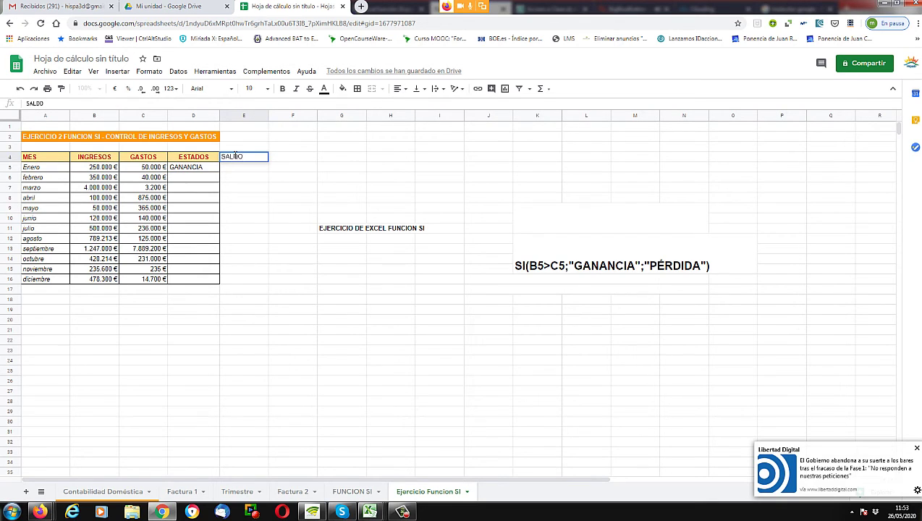
pyautogui.press('Return')
pyautogui.click(236, 159)
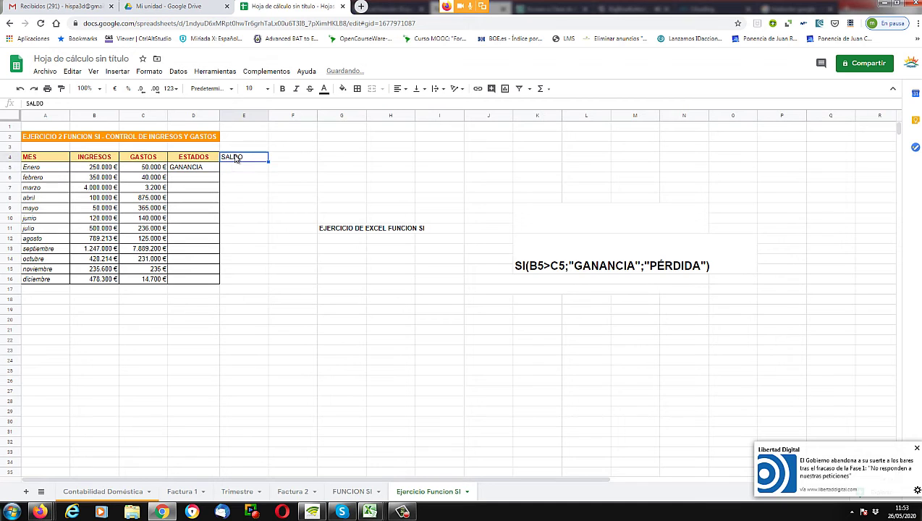
pyautogui.click(282, 89)
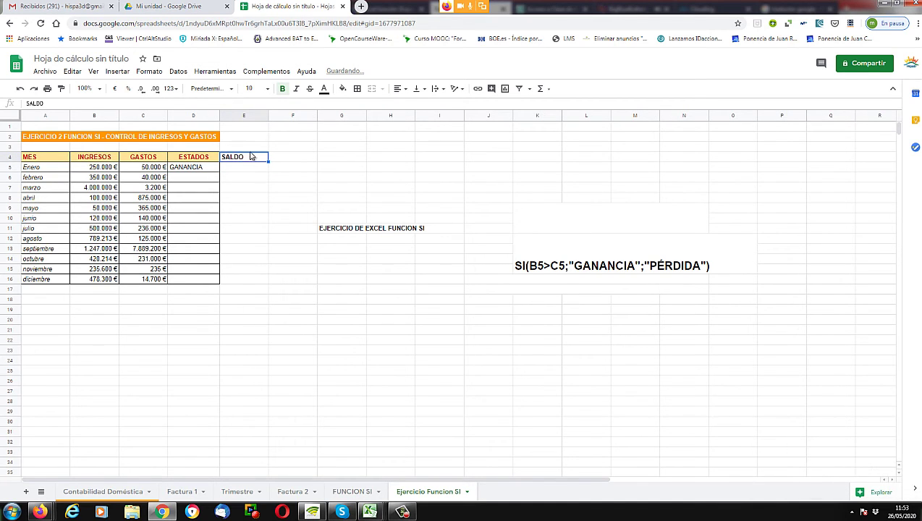
# - Give the SALDO header cell an orange fill and white text
pyautogui.click(343, 89)
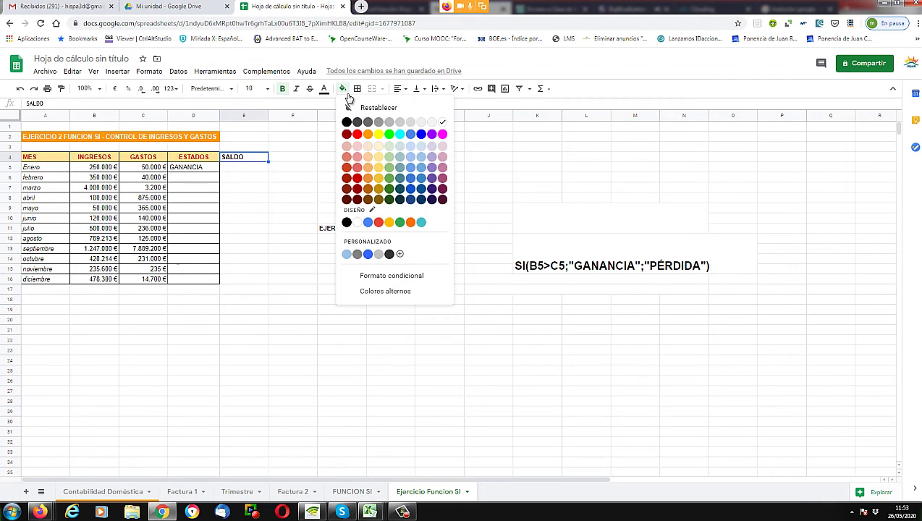
pyautogui.click(369, 136)
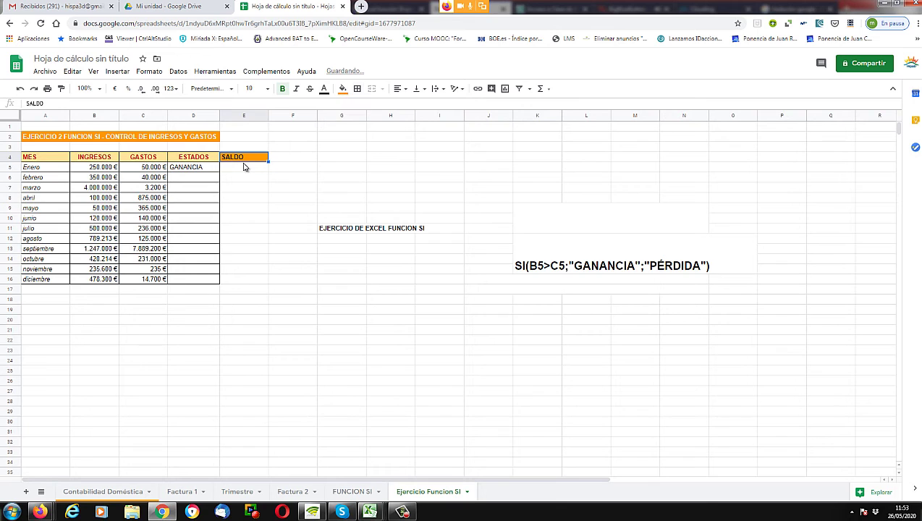
pyautogui.click(324, 91)
pyautogui.click(336, 179)
pyautogui.click(324, 90)
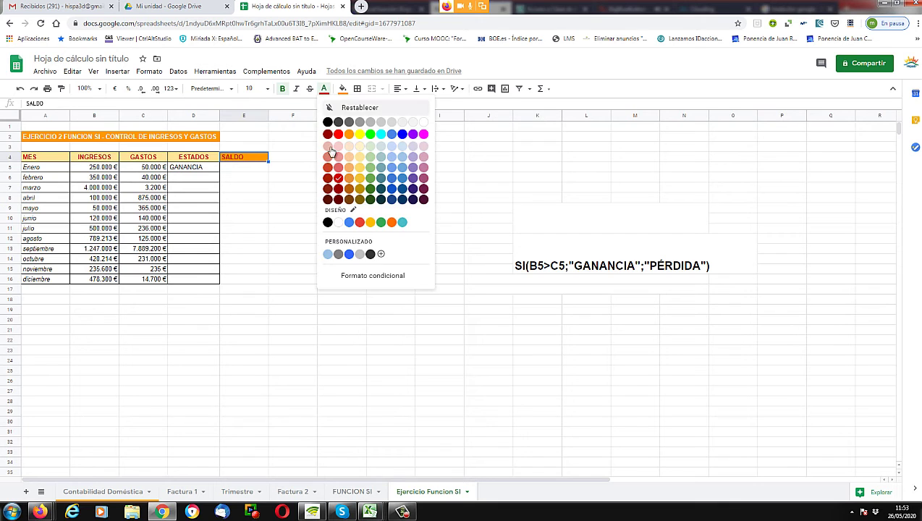
pyautogui.click(338, 222)
pyautogui.click(246, 170)
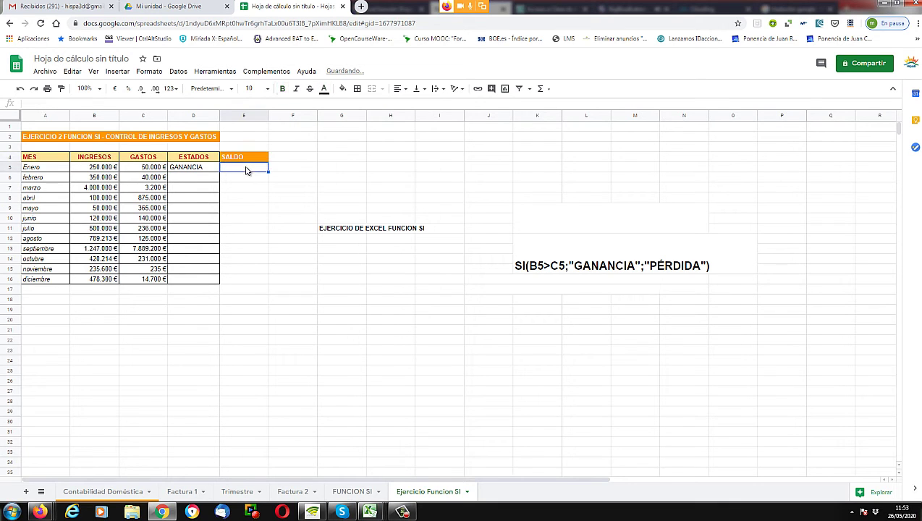
# - Apply all borders to the SALDO column range E4:E16
pyautogui.click(247, 159)
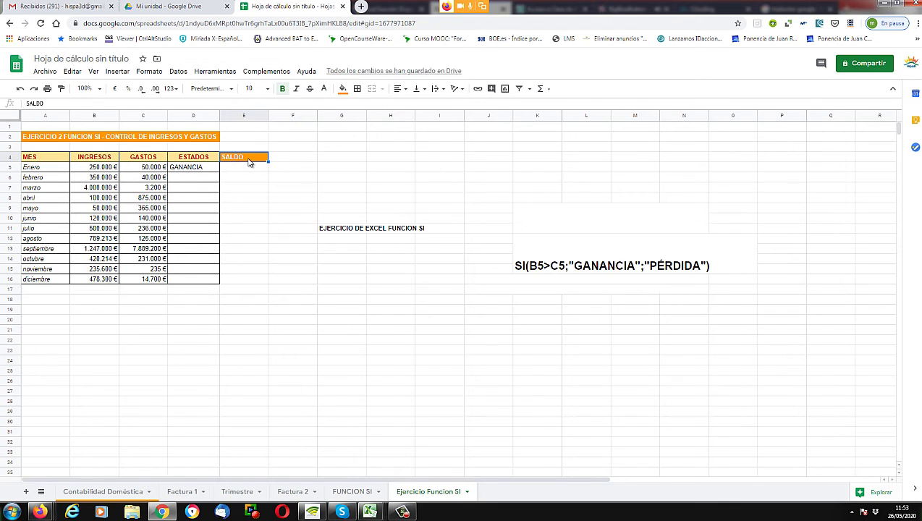
pyautogui.moveTo(248, 162); pyautogui.dragTo(243, 280)
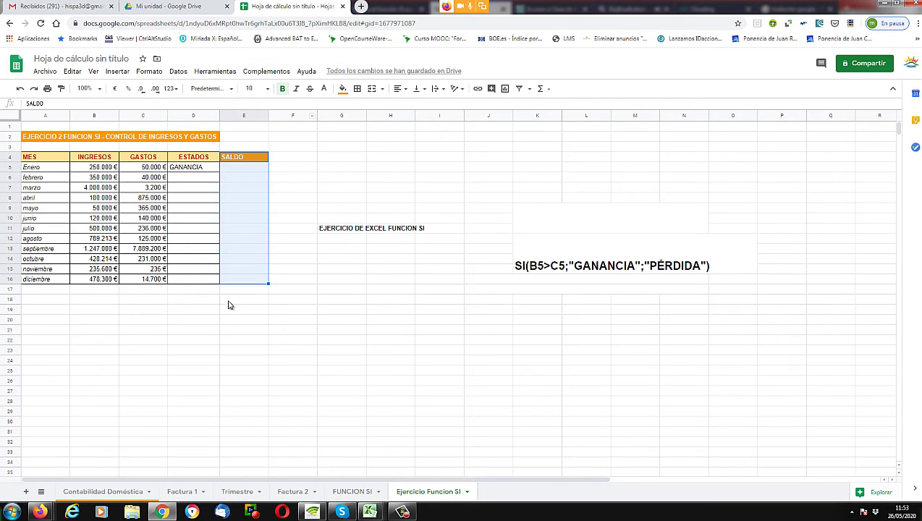
pyautogui.click(356, 88)
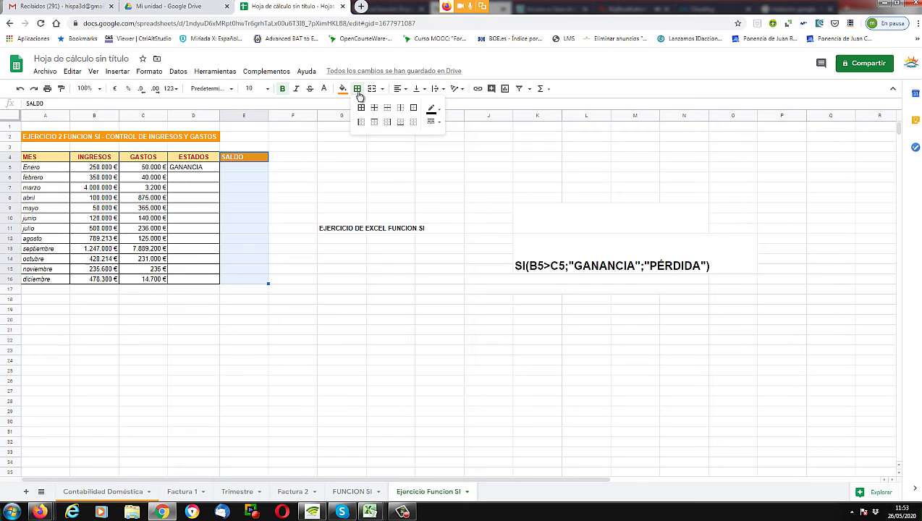
pyautogui.click(361, 108)
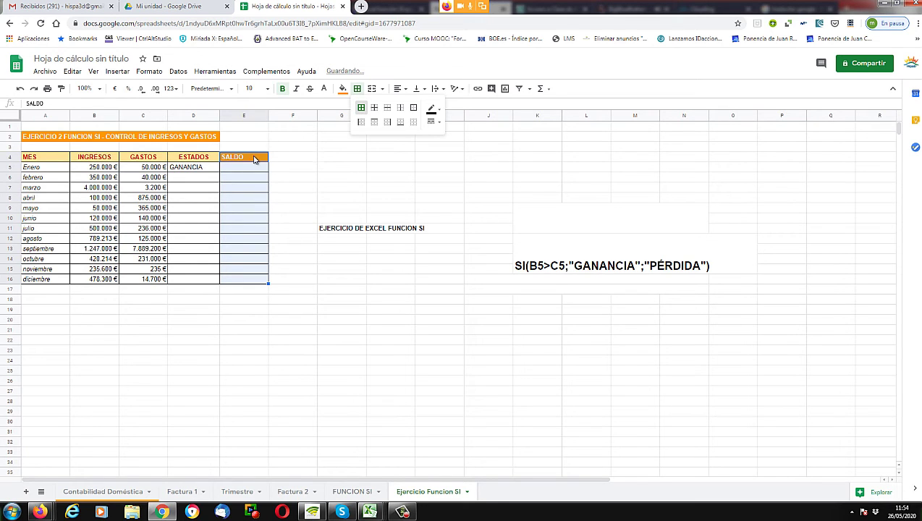
pyautogui.click(249, 178)
# - Center the SALDO header horizontally in E4
pyautogui.click(246, 158)
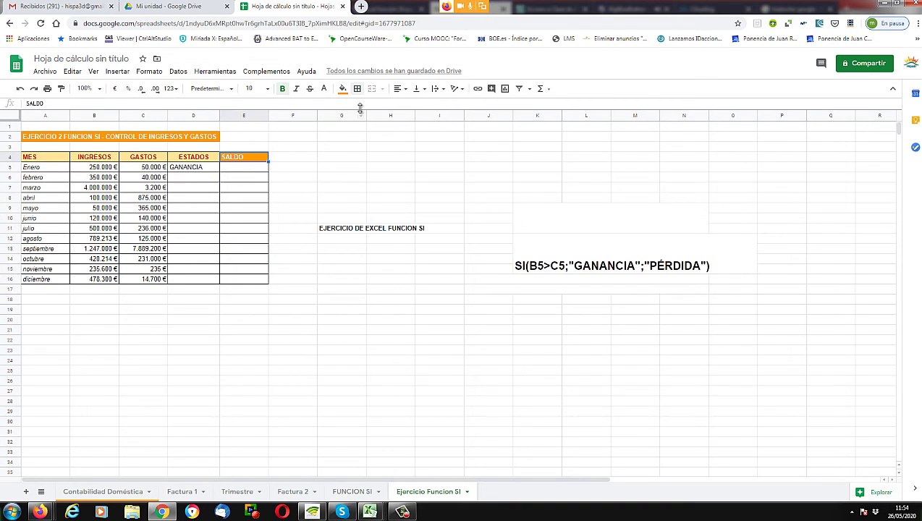
pyautogui.click(401, 89)
pyautogui.click(410, 105)
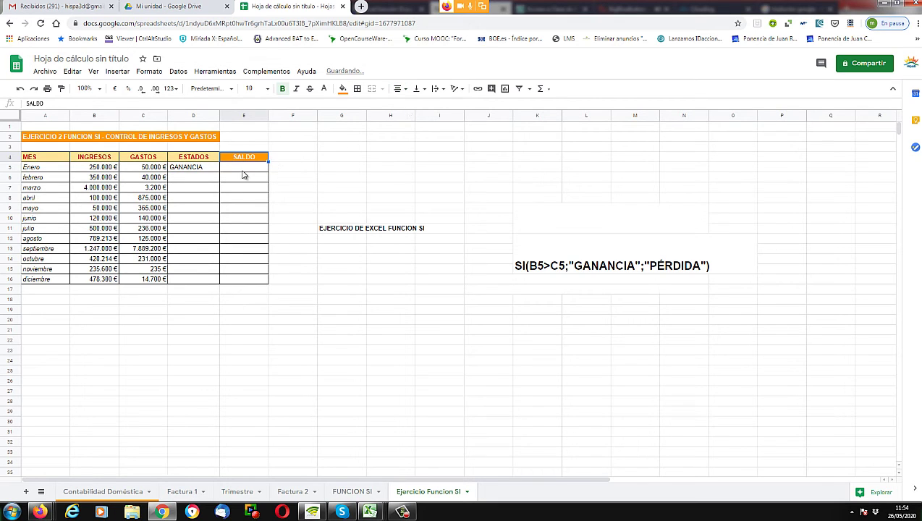
# - Enter the formula =B5-C5 in E5 to calculate the Enero balance
pyautogui.click(243, 168)
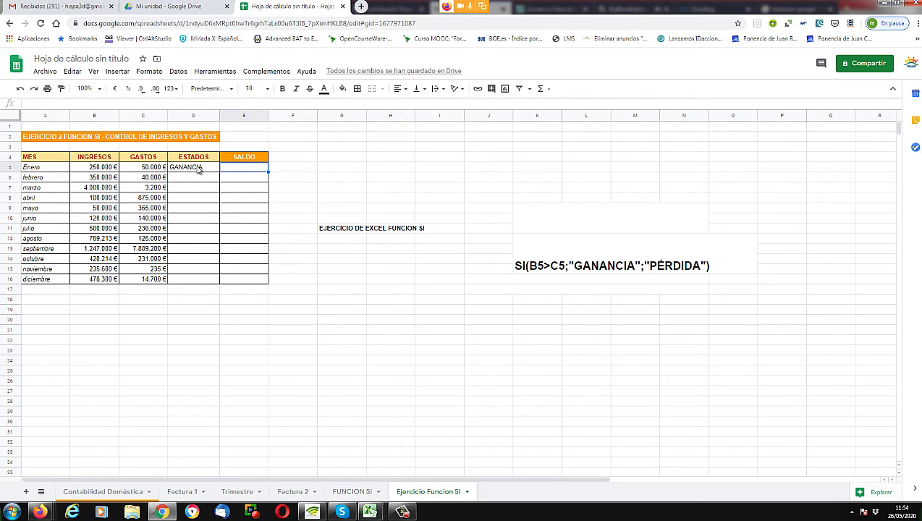
pyautogui.click(208, 171)
pyautogui.click(230, 171)
pyautogui.click(129, 105)
pyautogui.write('=')
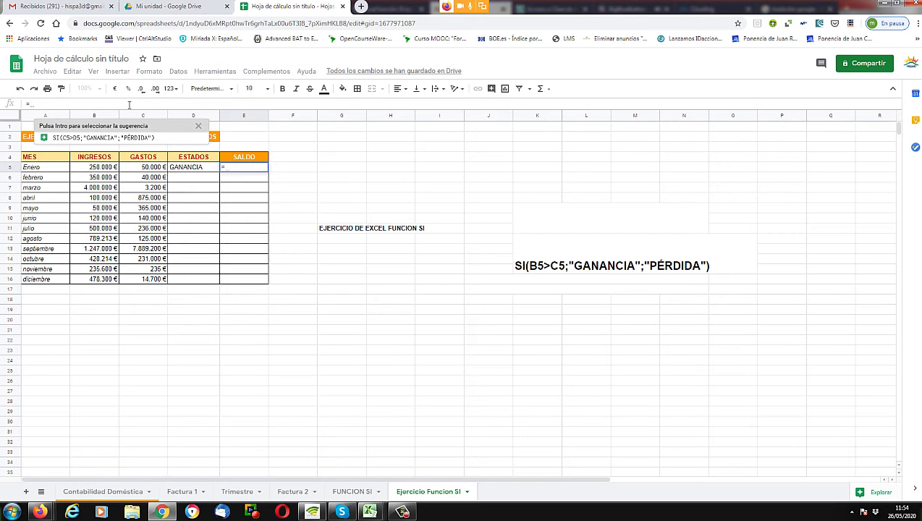
pyautogui.write('B')
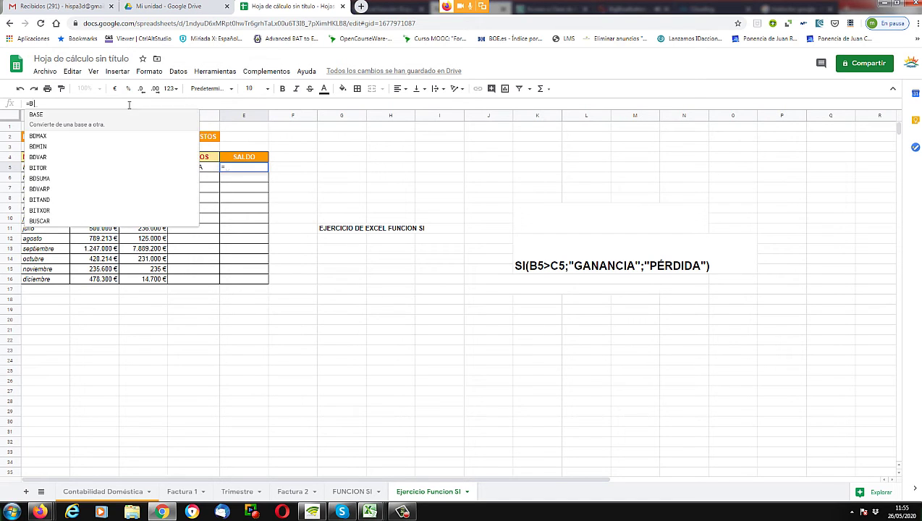
pyautogui.write('5-')
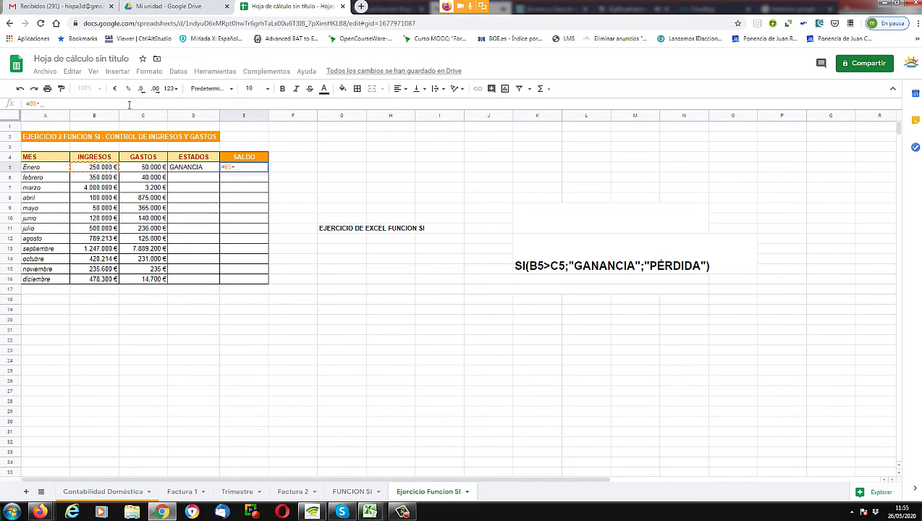
pyautogui.write('C5')
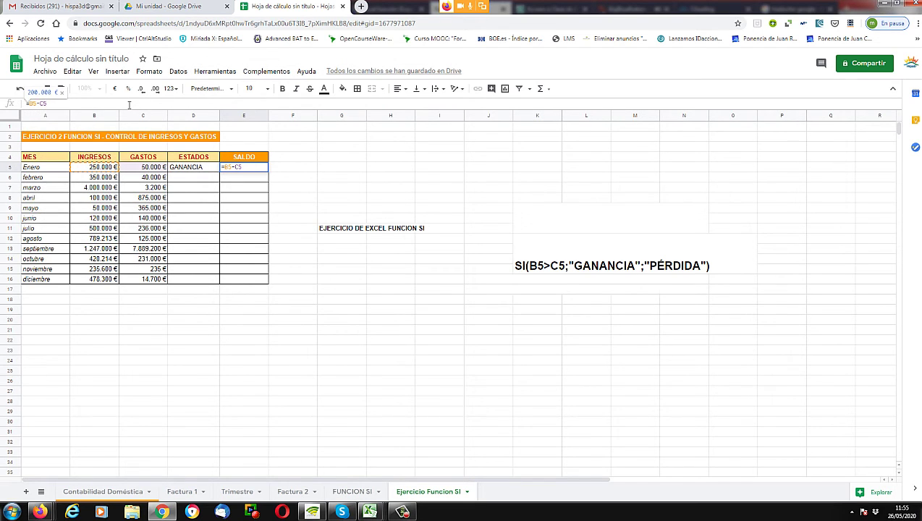
pyautogui.press('Return')
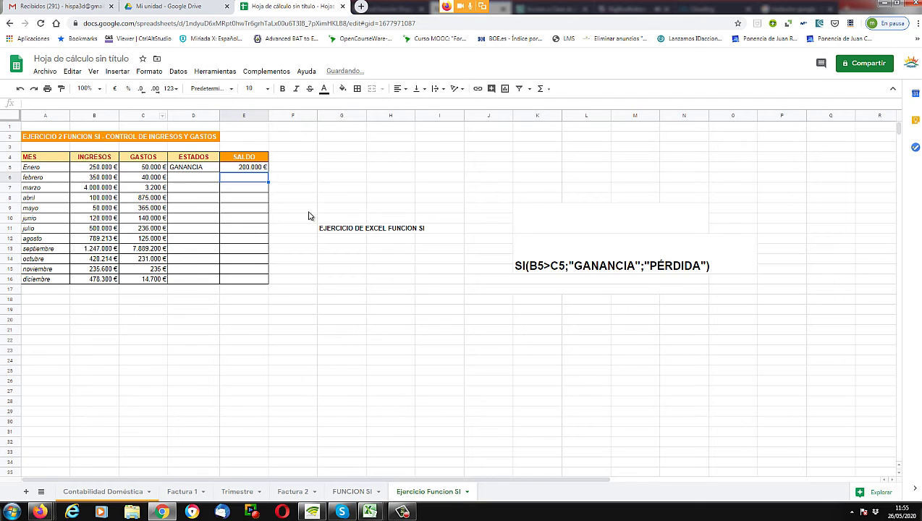
# - Fill the E5 balance formula down through E16 for the remaining months
pyautogui.click(246, 170)
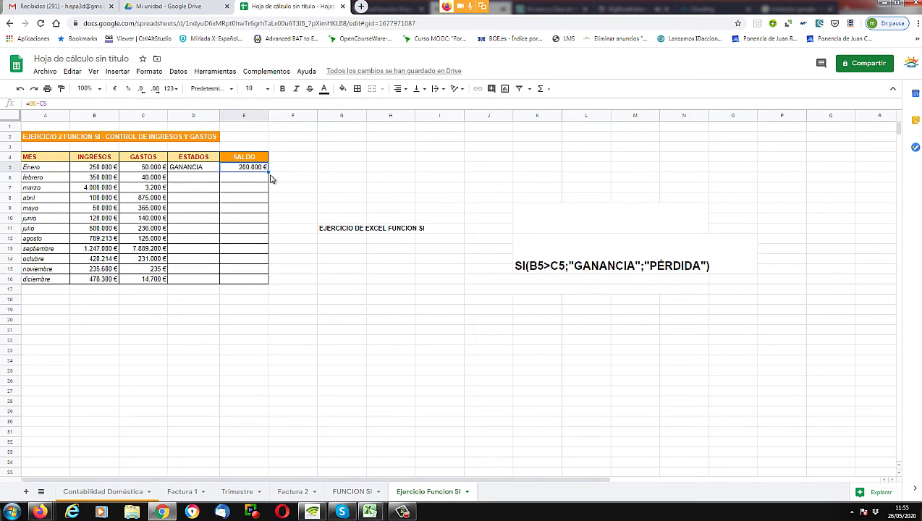
pyautogui.moveTo(268, 172); pyautogui.dragTo(267, 283)
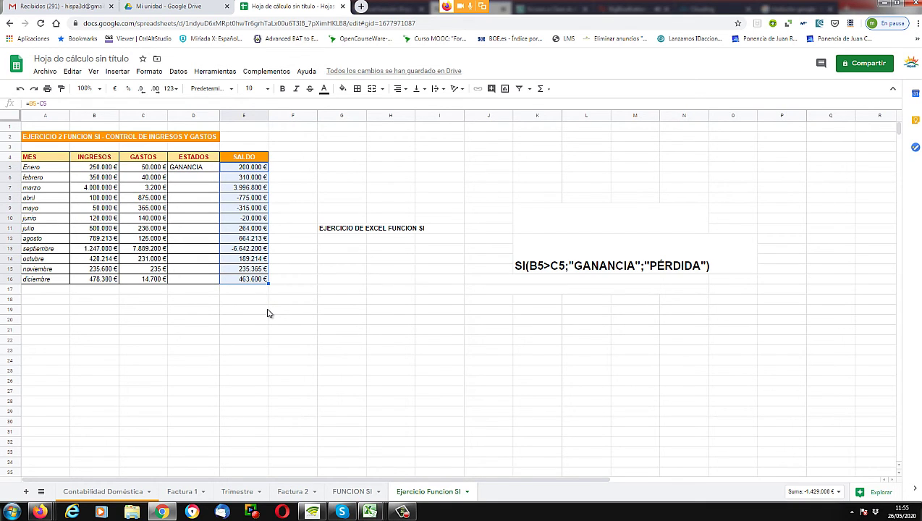
pyautogui.click(266, 311)
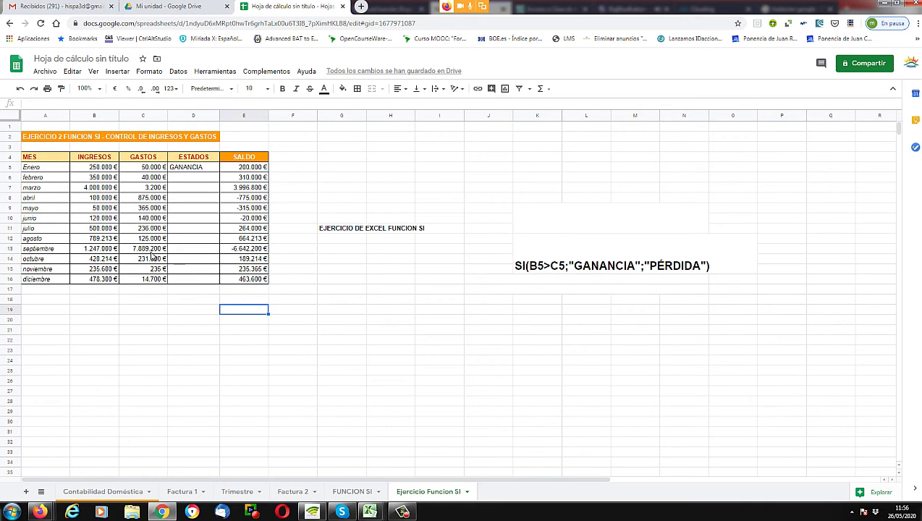
# - Fill the SI formula from D5 down through D16 in the ESTADOS column
pyautogui.click(197, 168)
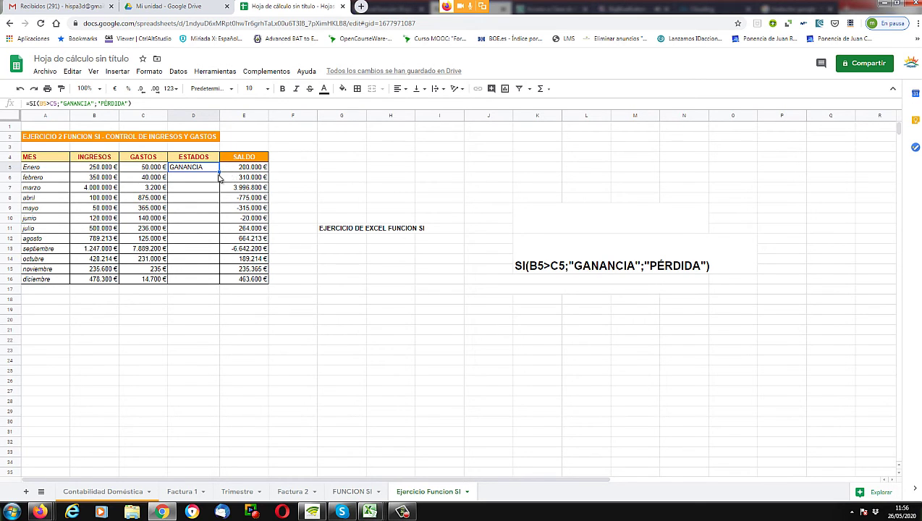
pyautogui.moveTo(219, 170); pyautogui.dragTo(218, 284)
pyautogui.click(223, 313)
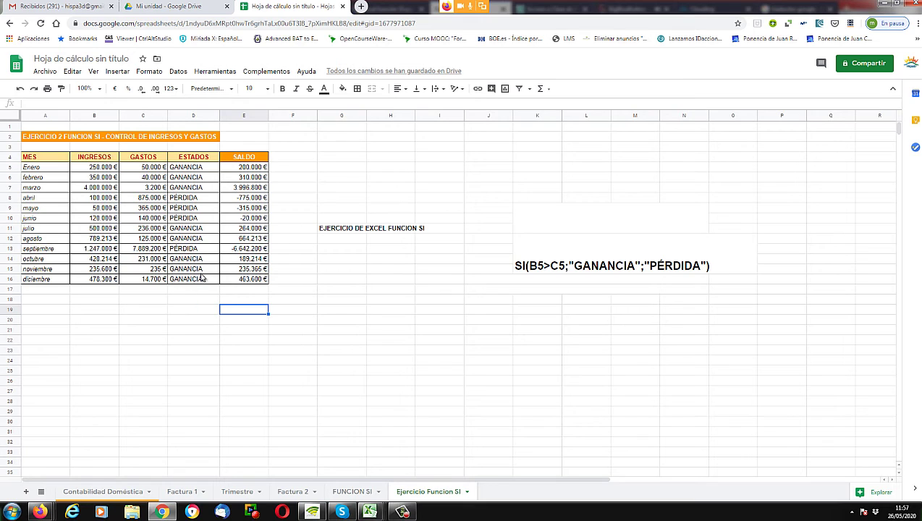
# - Set the text color of the negative SALDO balances in E8, E9, E10 and E13 to red
pyautogui.click(231, 202)
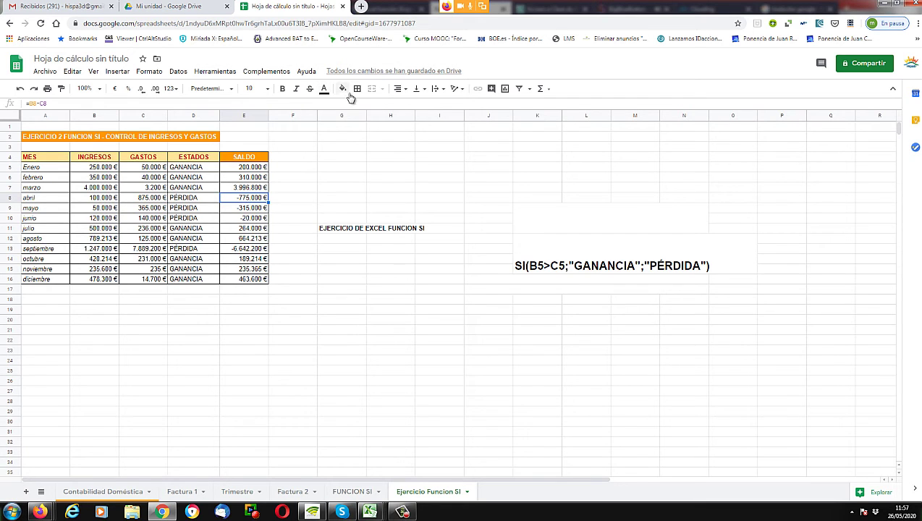
pyautogui.click(327, 95)
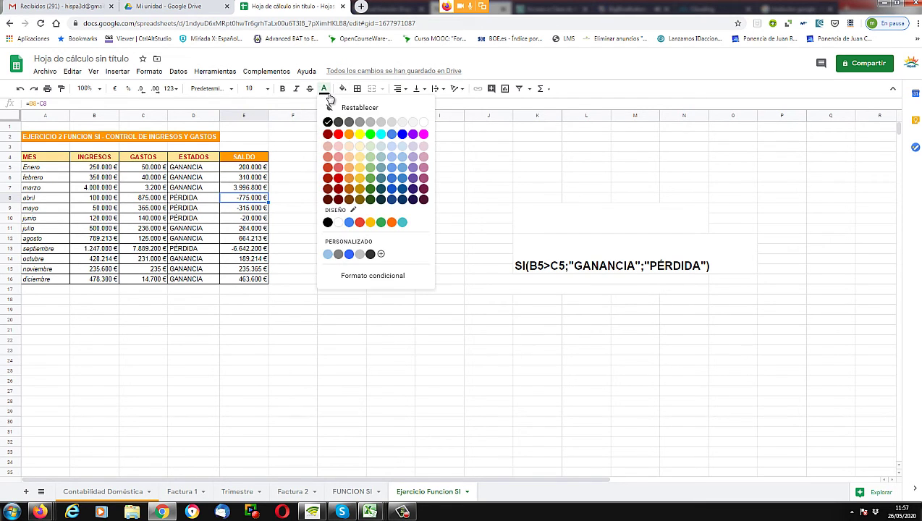
pyautogui.click(338, 134)
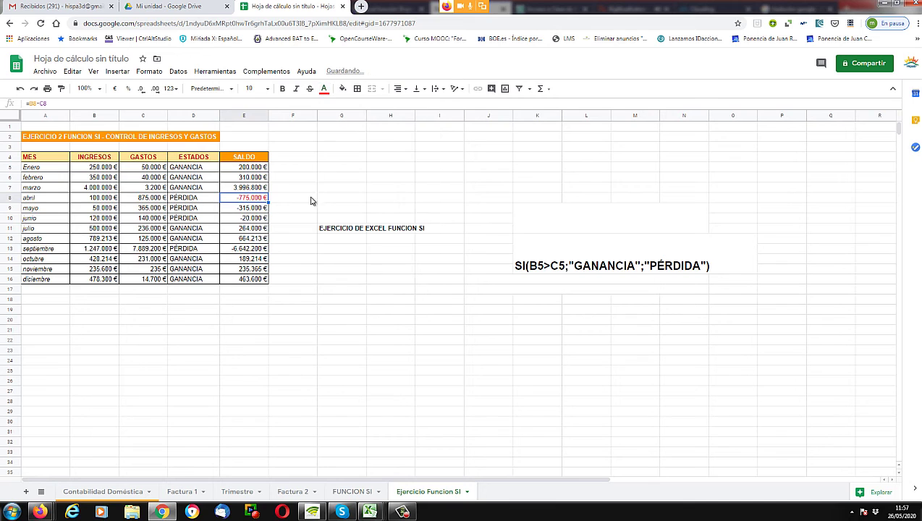
pyautogui.click(251, 210)
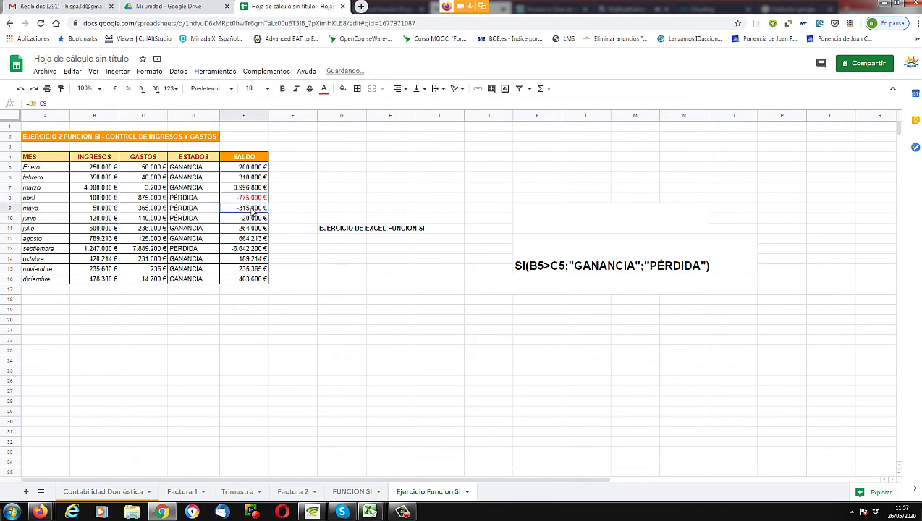
pyautogui.click(324, 90)
pyautogui.click(338, 135)
pyautogui.click(251, 220)
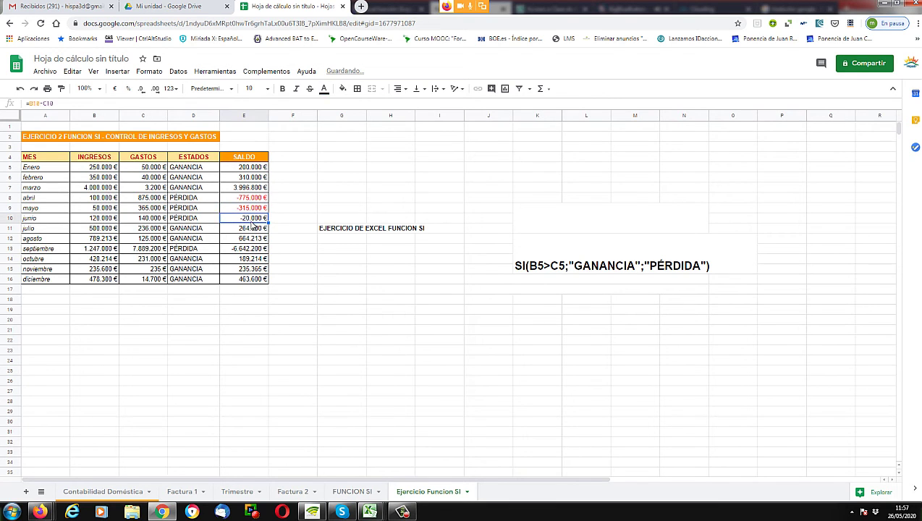
pyautogui.click(324, 89)
pyautogui.click(337, 134)
pyautogui.click(250, 250)
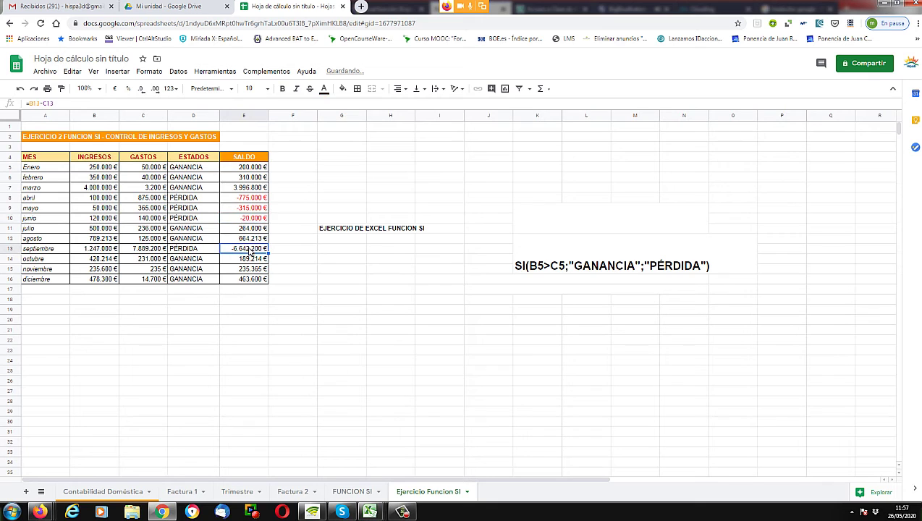
pyautogui.click(326, 92)
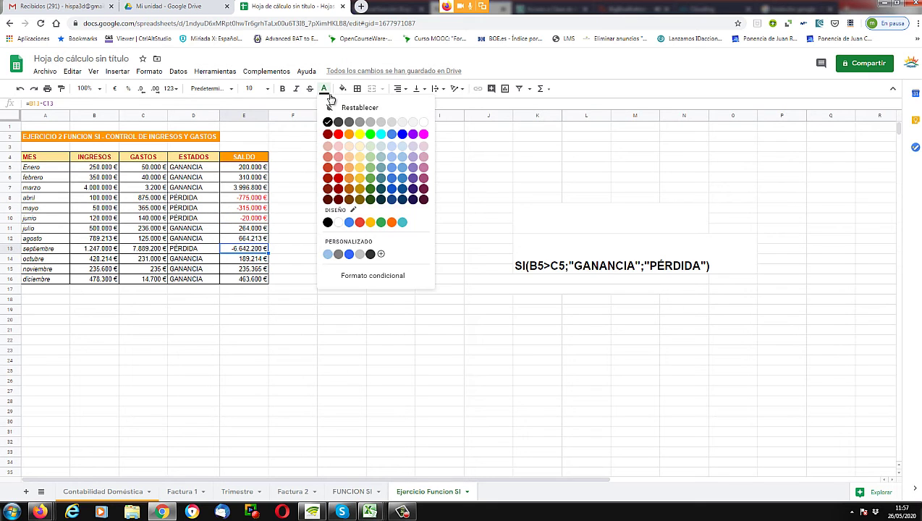
pyautogui.click(338, 135)
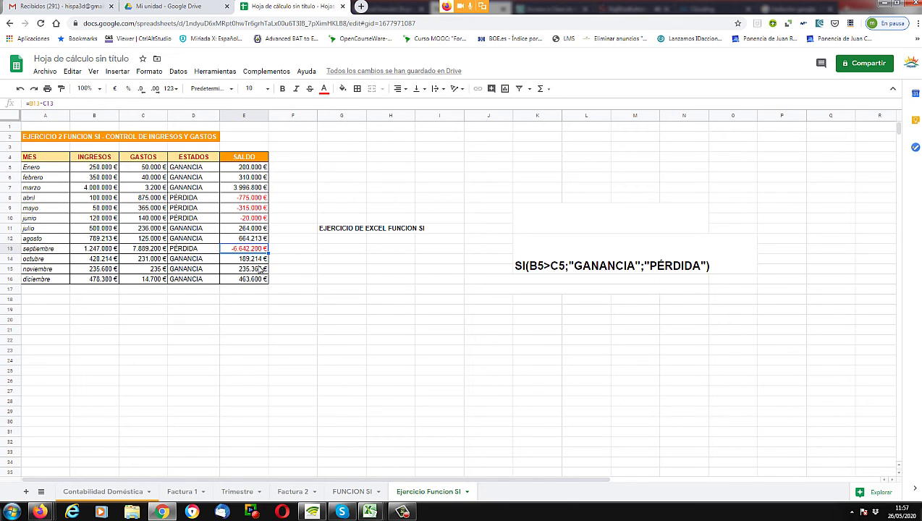
pyautogui.click(196, 252)
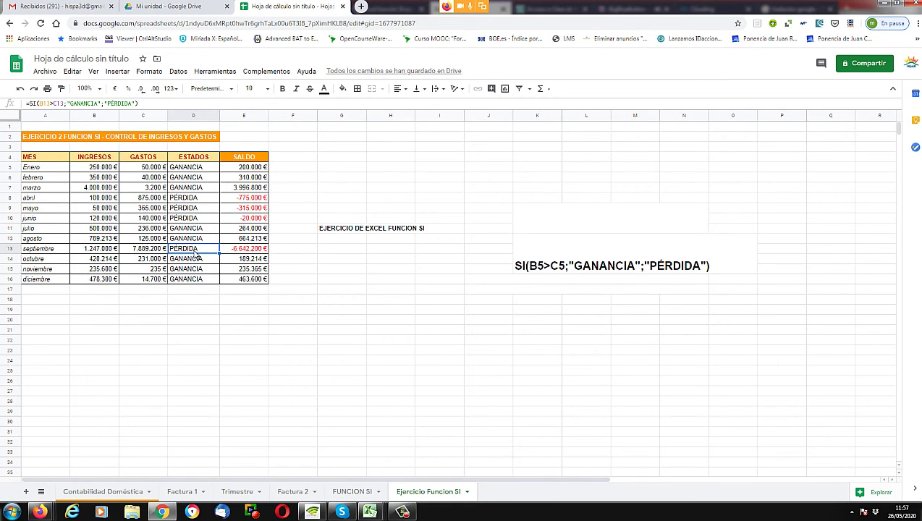
pyautogui.click(196, 203)
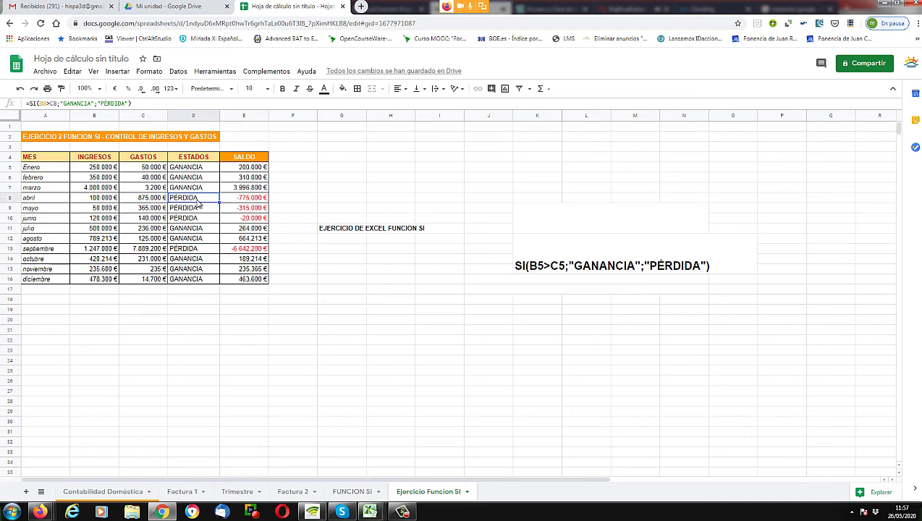
pyautogui.keyDown('shift'); pyautogui.click(196, 211); pyautogui.keyUp('shift')
pyautogui.keyDown('shift'); pyautogui.click(195, 220); pyautogui.keyUp('shift')
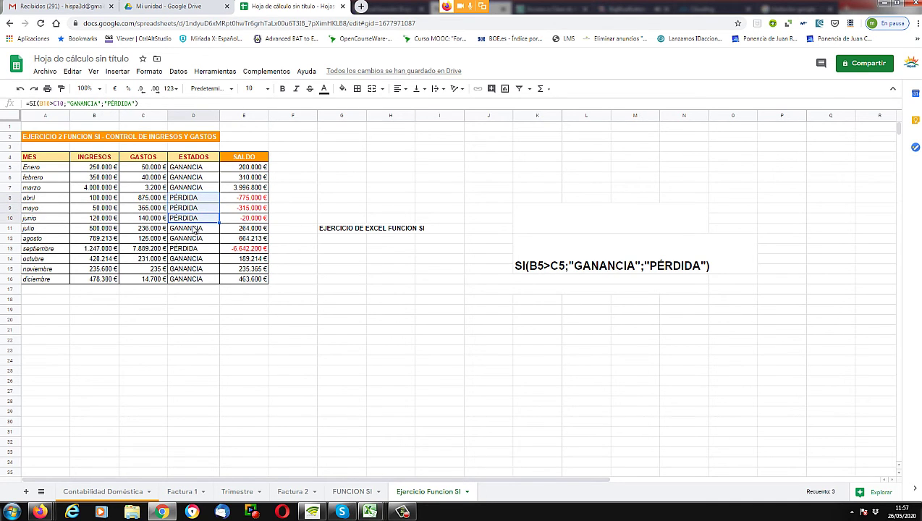
pyautogui.keyDown('shift'); pyautogui.click(194, 230); pyautogui.keyUp('shift')
pyautogui.keyDown('shift'); pyautogui.click(189, 240); pyautogui.keyUp('shift')
pyautogui.keyDown('shift'); pyautogui.click(185, 251); pyautogui.keyUp('shift')
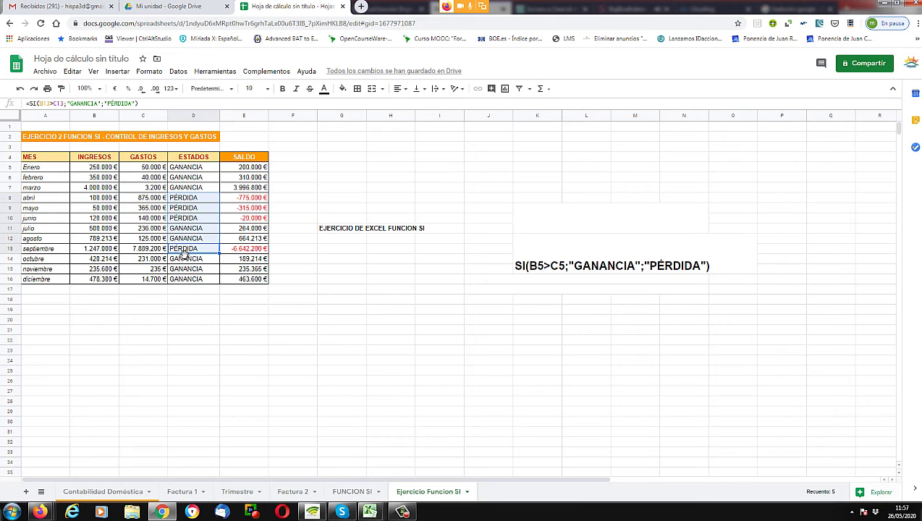
pyautogui.keyDown('shift'); pyautogui.click(186, 259); pyautogui.keyUp('shift')
pyautogui.keyDown('shift'); pyautogui.click(186, 269); pyautogui.keyUp('shift')
pyautogui.keyDown('shift'); pyautogui.click(187, 279); pyautogui.keyUp('shift')
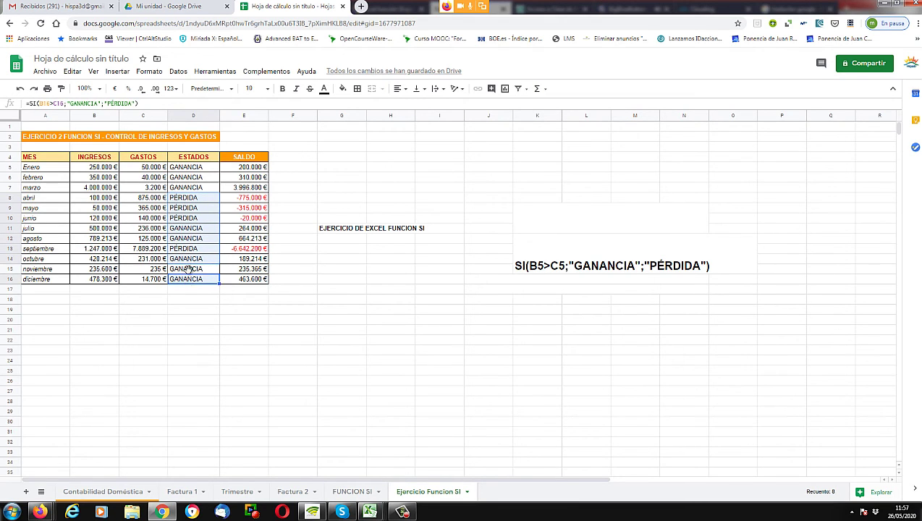
pyautogui.click(191, 178)
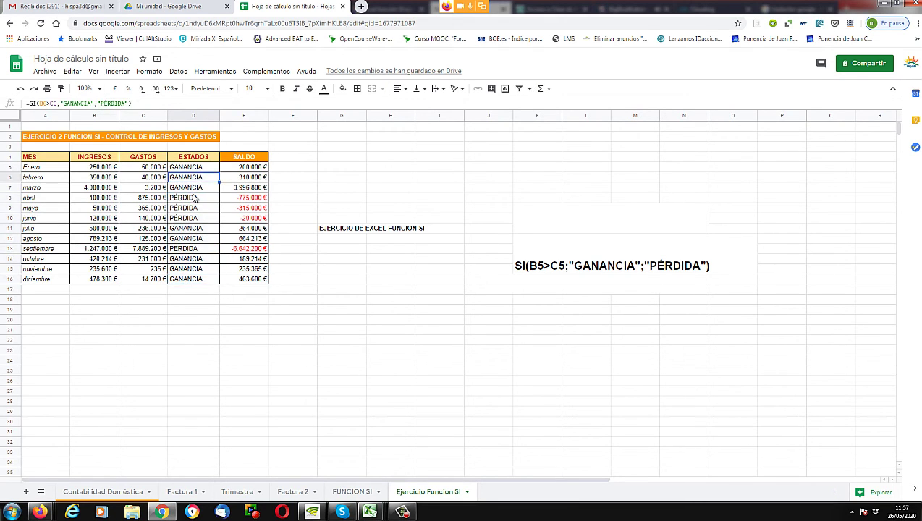
pyautogui.click(194, 185)
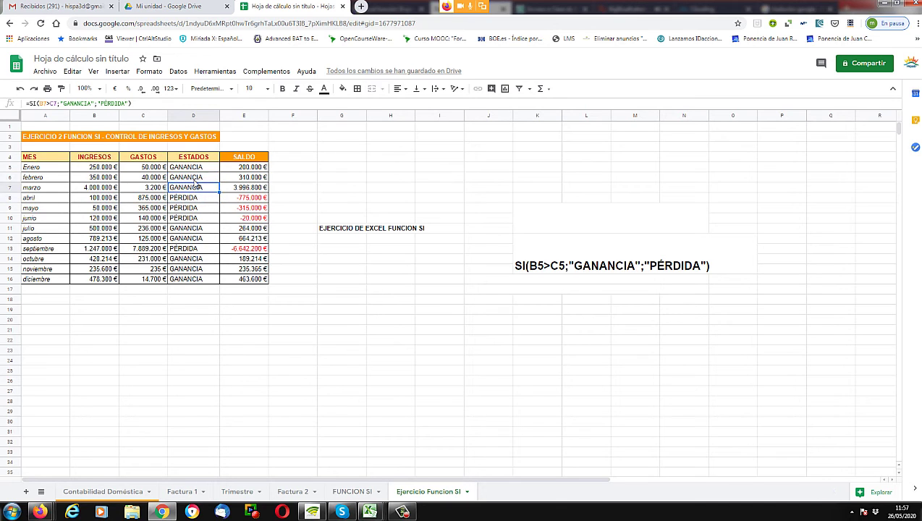
pyautogui.keyDown('ctrl'); pyautogui.click(194, 202); pyautogui.keyUp('ctrl')
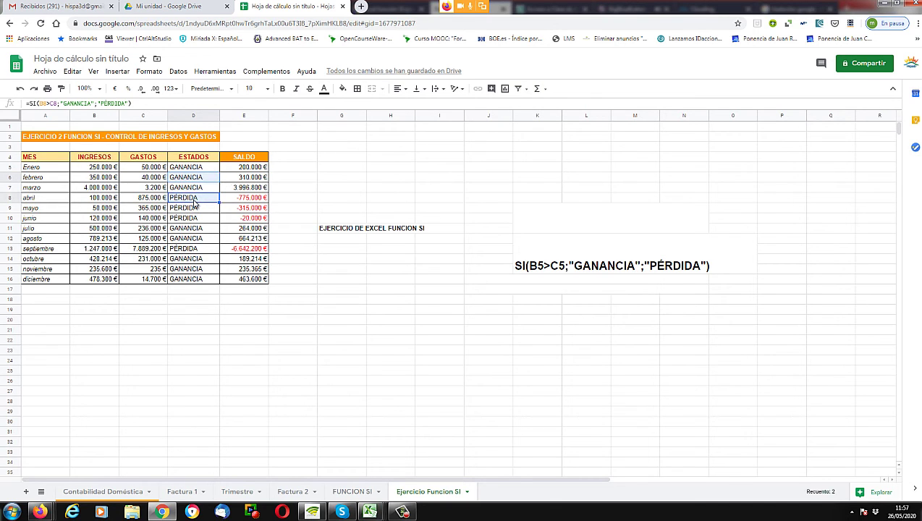
pyautogui.click(194, 212)
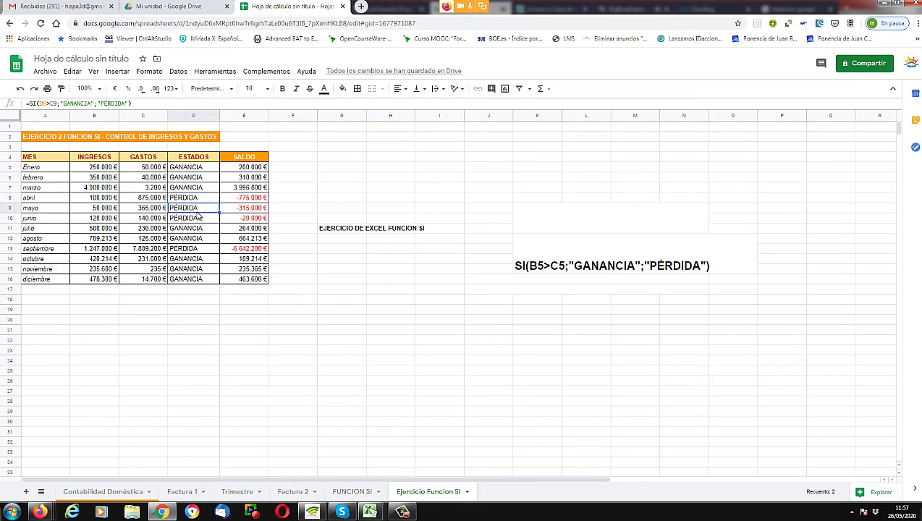
# - Select the four PÉRDIDA cells D8, D9, D10 and D13 together and set their text color to red
pyautogui.click(194, 199)
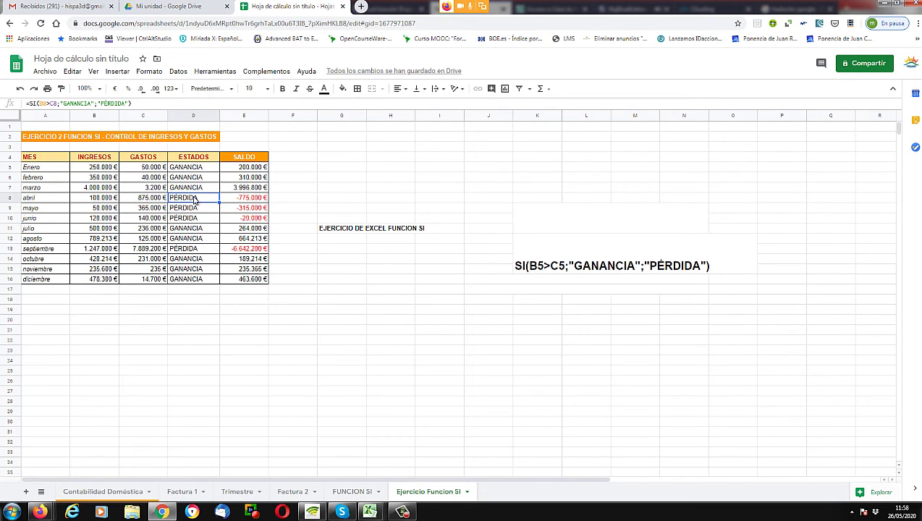
pyautogui.keyDown('ctrl'); pyautogui.click(193, 210); pyautogui.keyUp('ctrl')
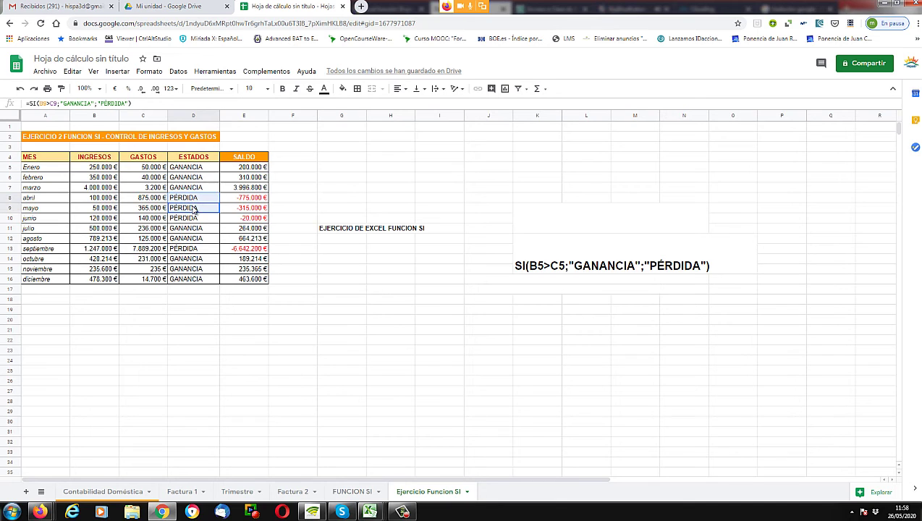
pyautogui.keyDown('ctrl'); pyautogui.click(194, 217); pyautogui.keyUp('ctrl')
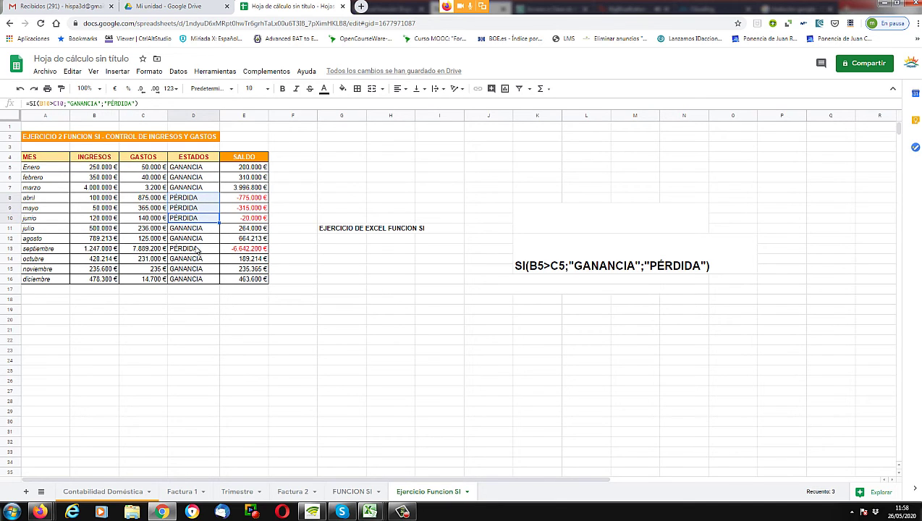
pyautogui.keyDown('ctrl'); pyautogui.click(193, 250); pyautogui.keyUp('ctrl')
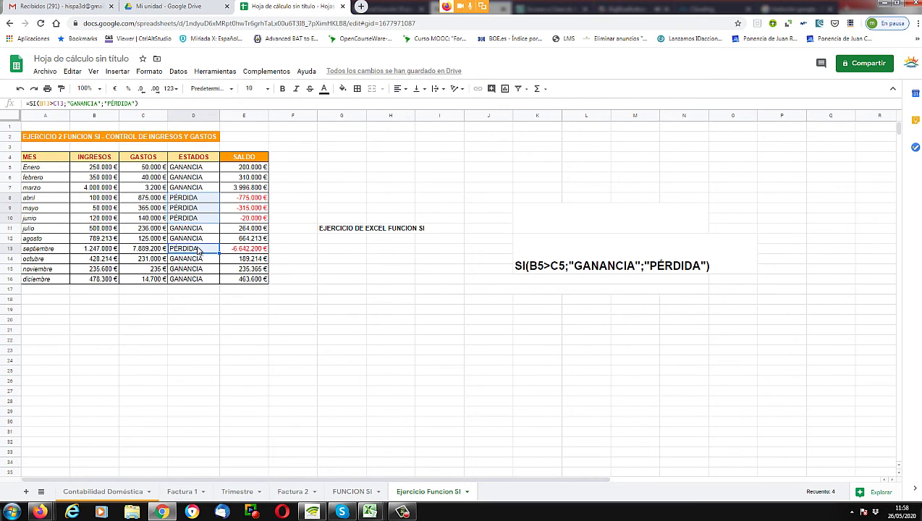
pyautogui.click(324, 89)
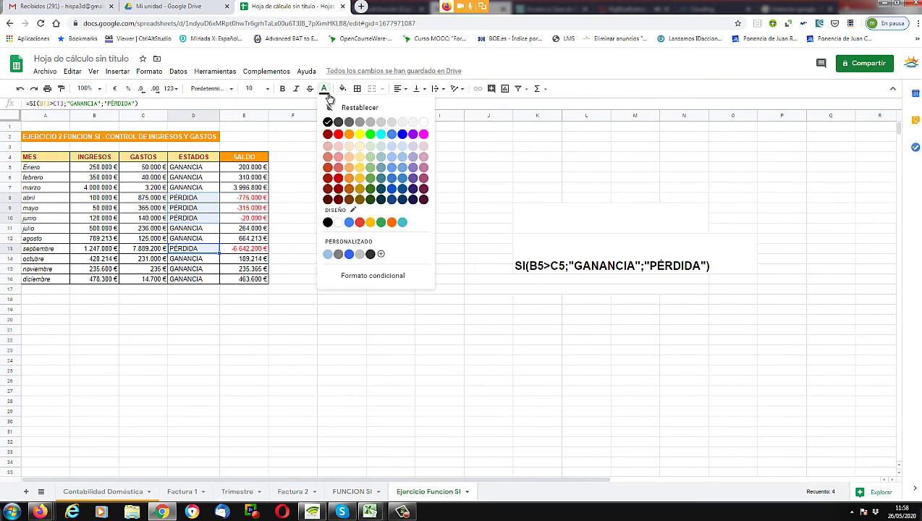
pyautogui.click(337, 135)
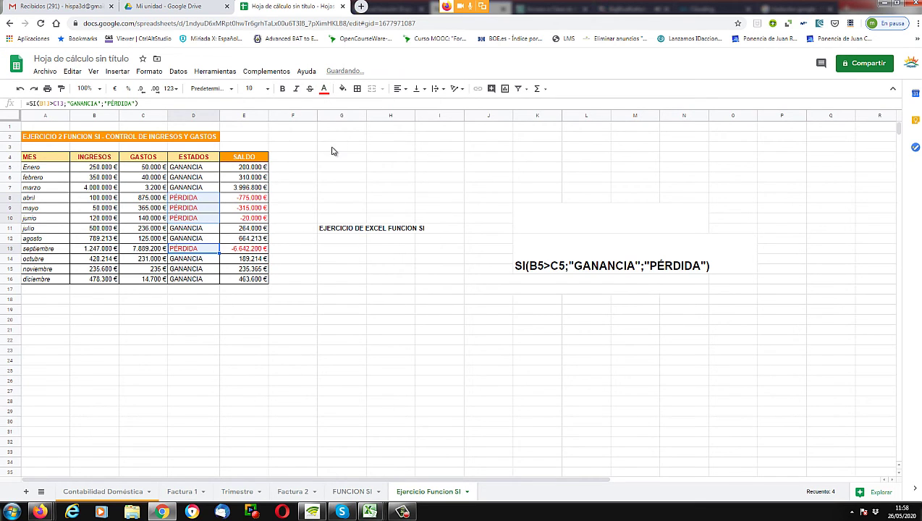
pyautogui.click(335, 148)
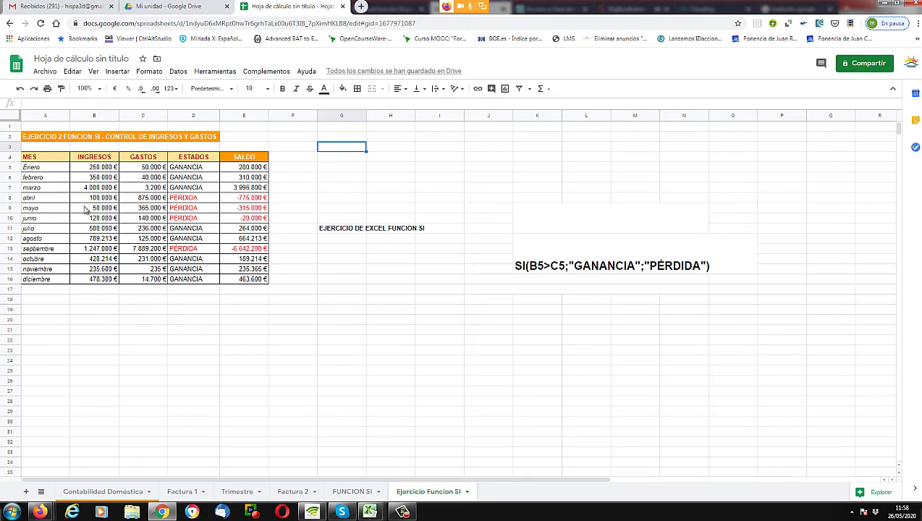
pyautogui.moveTo(59, 206); pyautogui.dragTo(162, 222)
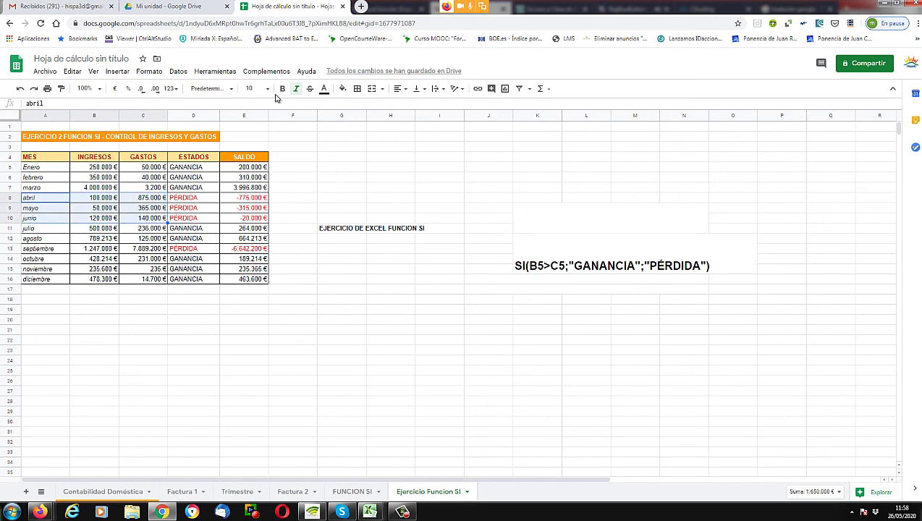
pyautogui.click(122, 210)
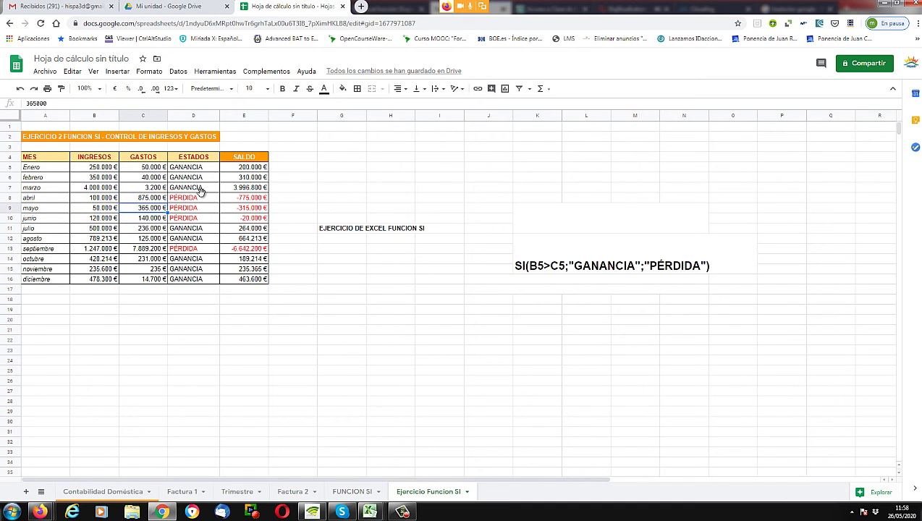
pyautogui.click(38, 202)
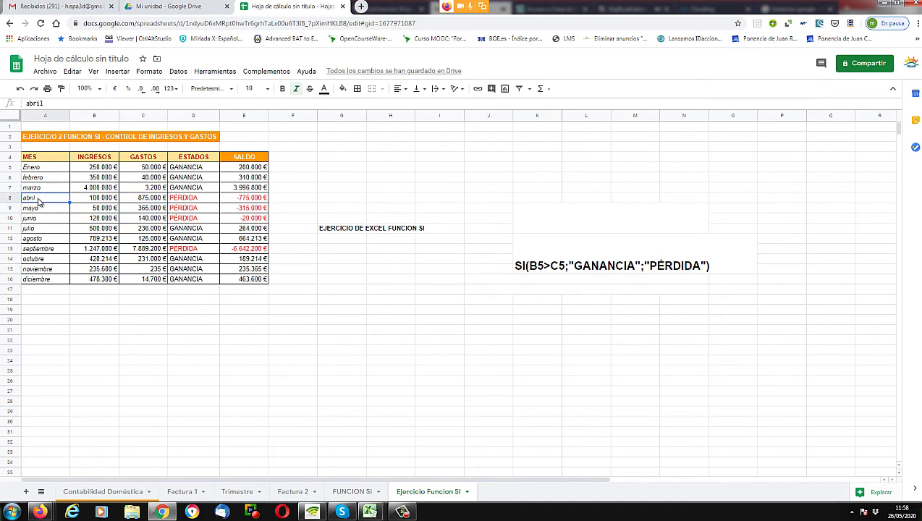
pyautogui.click(40, 212)
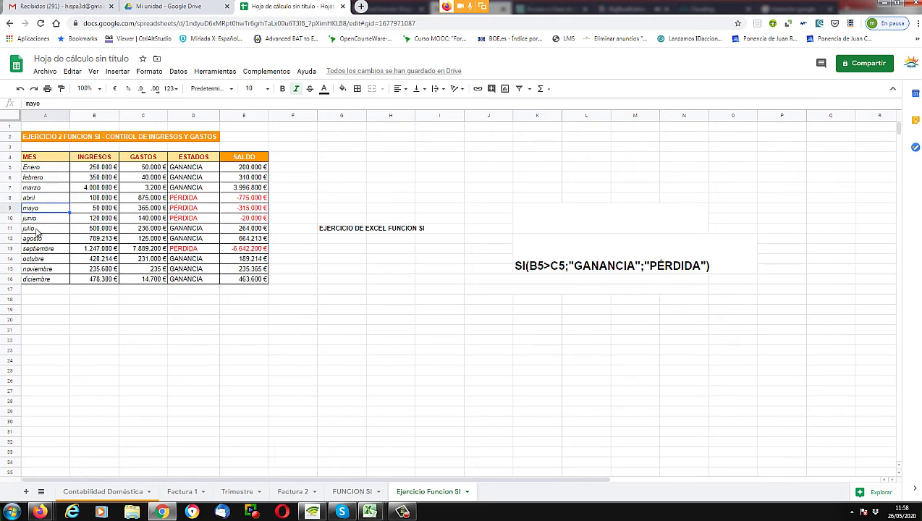
pyautogui.click(42, 221)
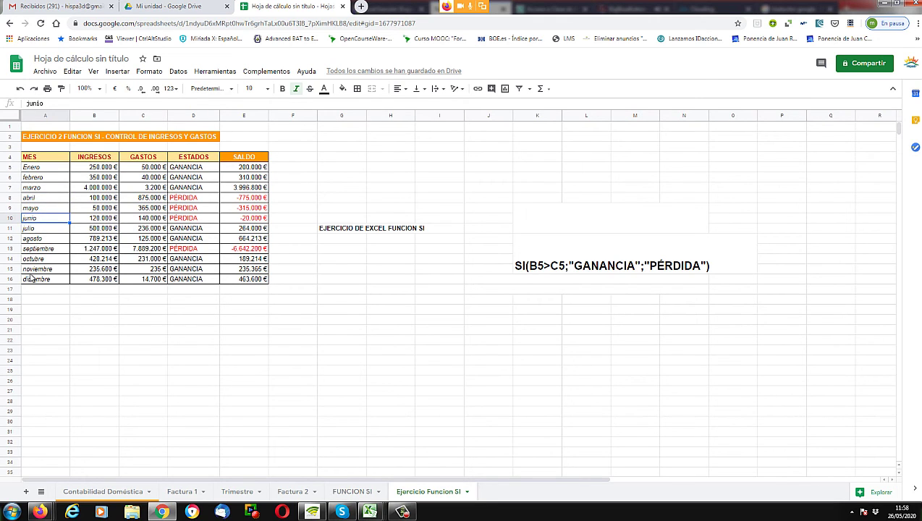
pyautogui.click(46, 249)
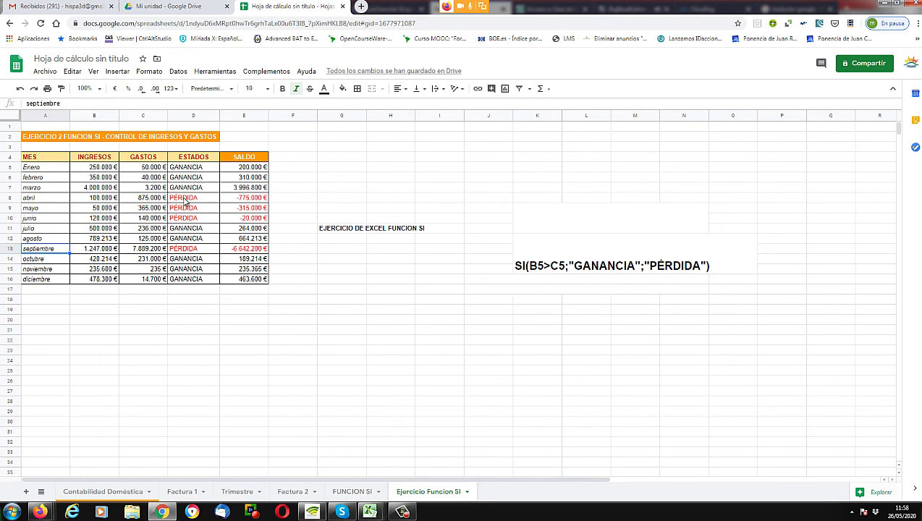
pyautogui.click(304, 159)
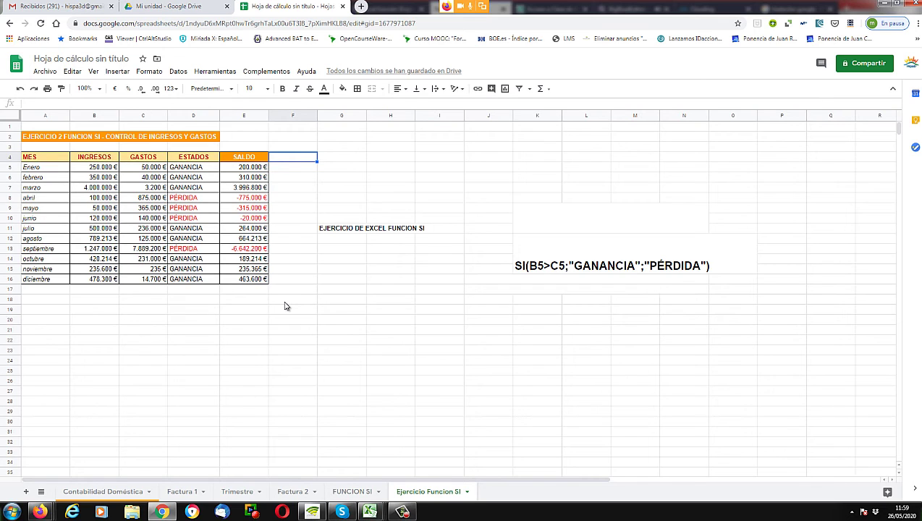
pyautogui.click(266, 331)
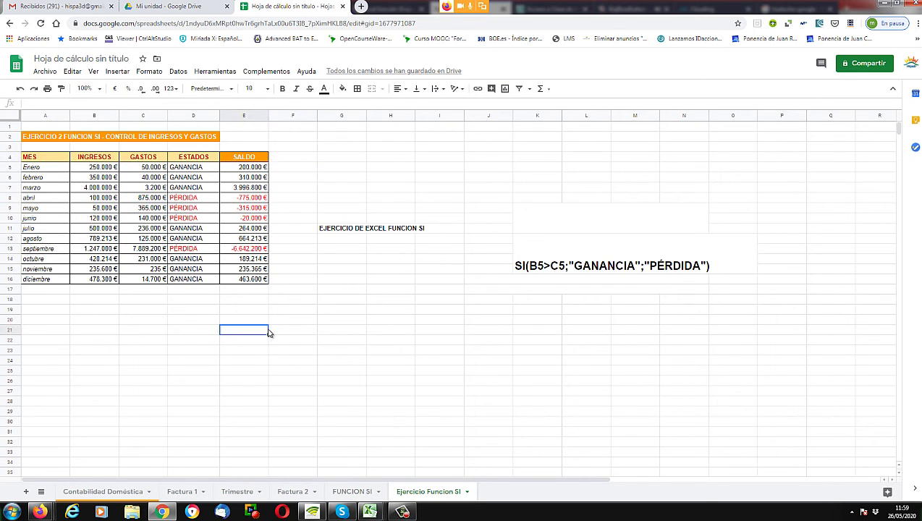
pyautogui.click(265, 312)
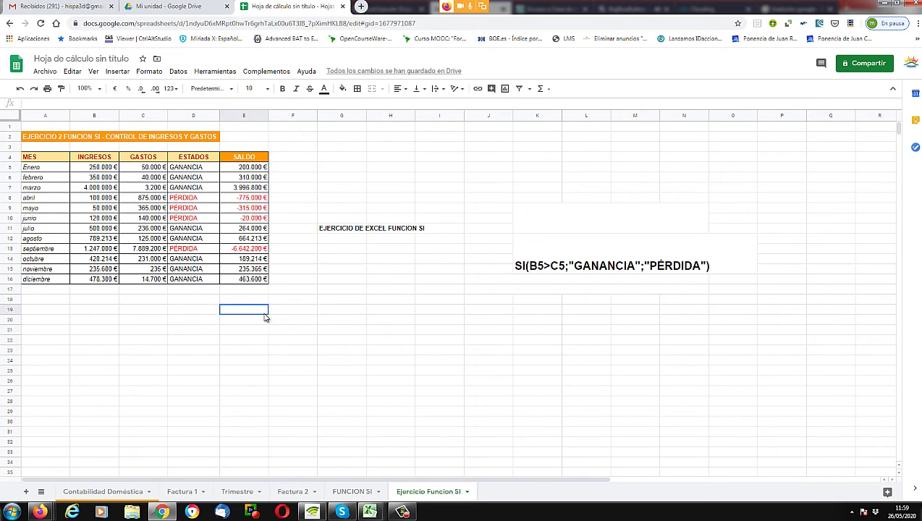
pyautogui.click(192, 310)
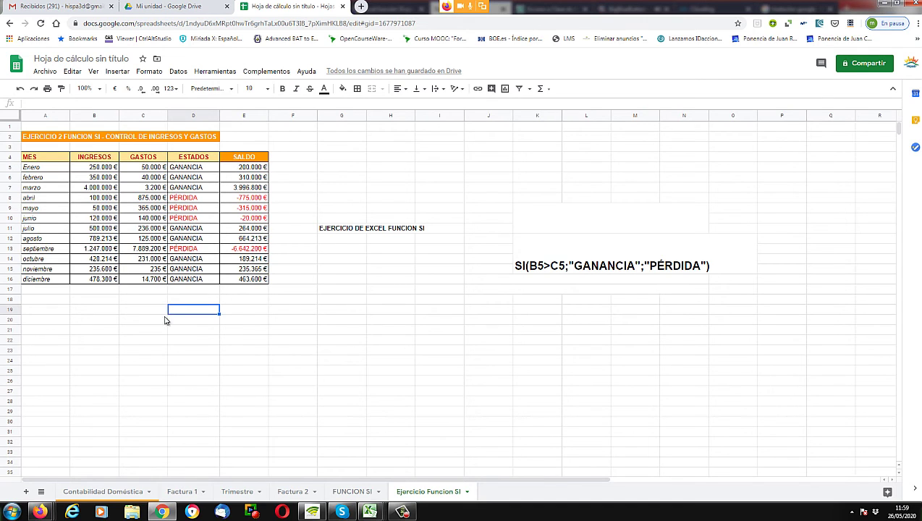
pyautogui.click(112, 310)
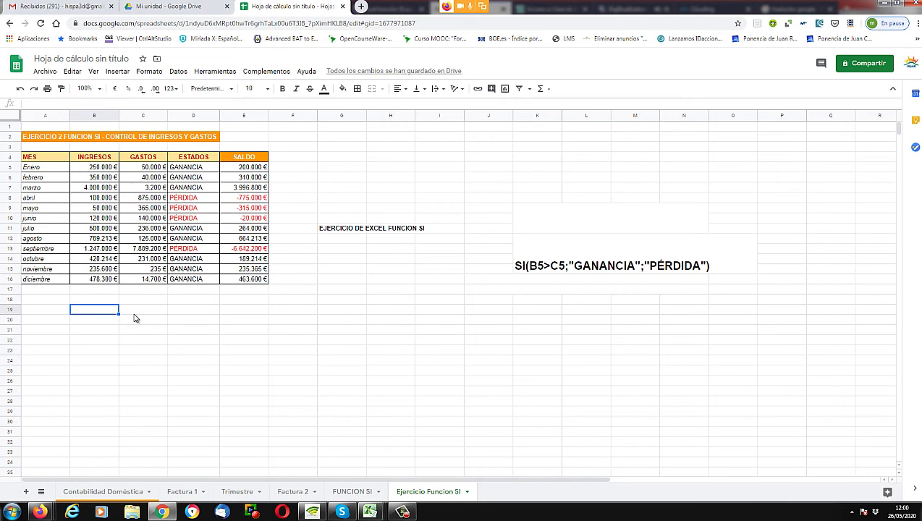
# - Examine the SI formulas in the ESTADOS cells from D5 to D10
pyautogui.click(190, 168)
pyautogui.click(235, 171)
pyautogui.click(207, 174)
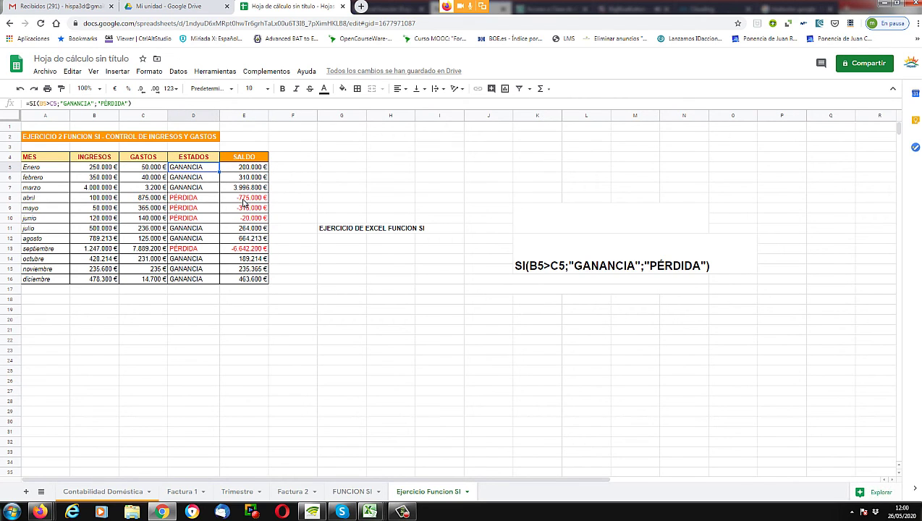
pyautogui.click(200, 179)
pyautogui.click(192, 190)
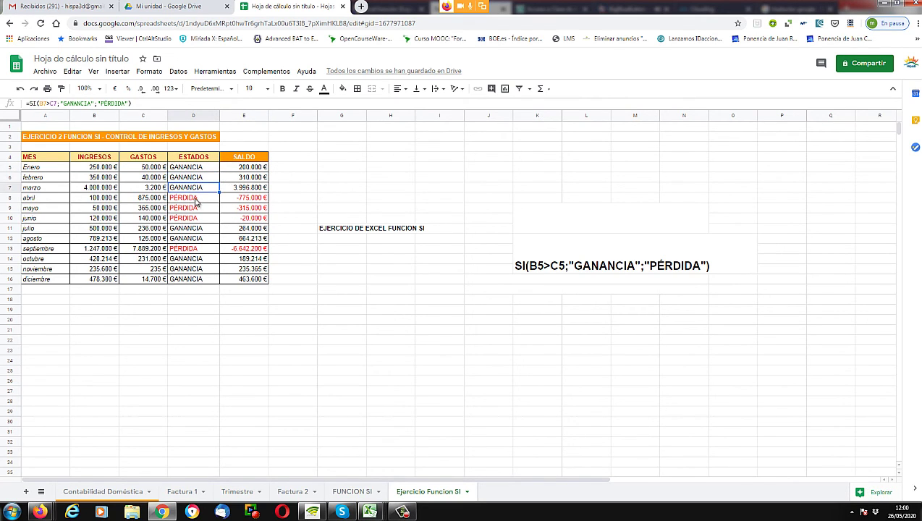
pyautogui.click(196, 203)
pyautogui.click(194, 211)
pyautogui.click(196, 221)
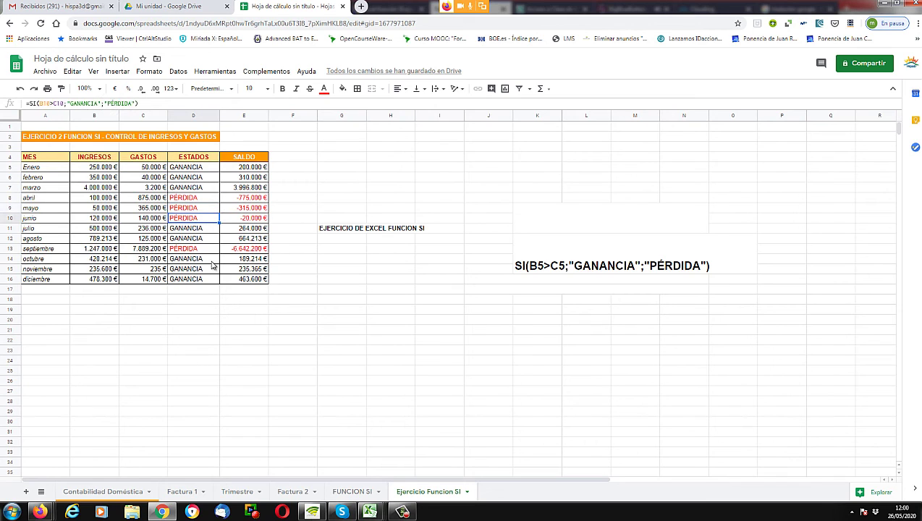
pyautogui.click(188, 318)
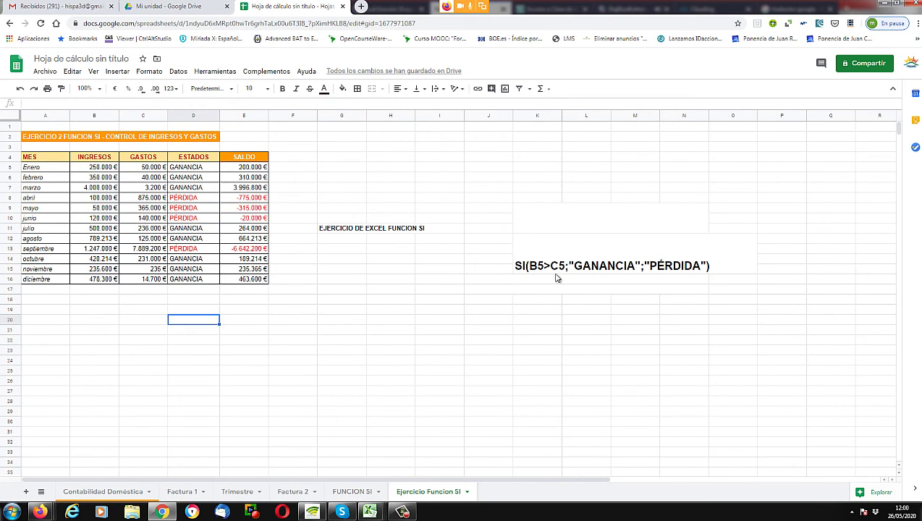
# - Delete the "EJERCICIO DE EXCEL FUNCION SI" text from the merged cell at G11
pyautogui.click(348, 230)
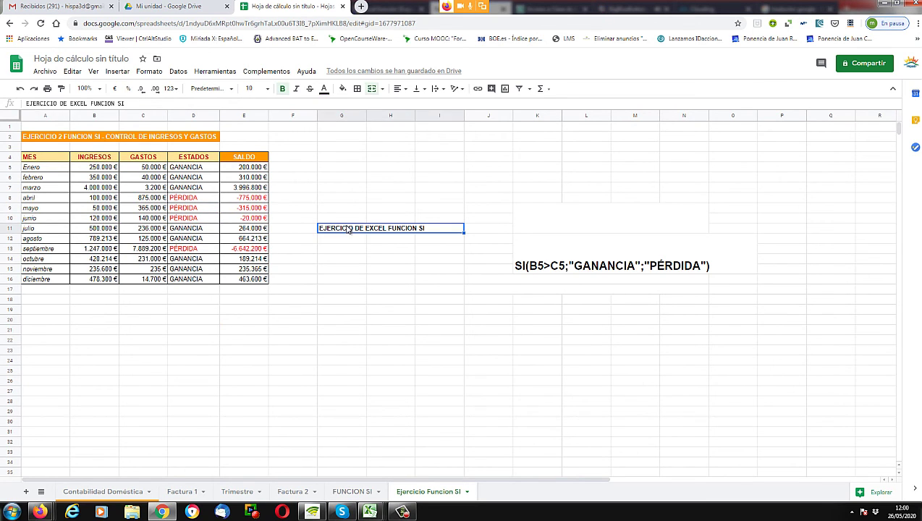
pyautogui.press('Delete')
pyautogui.click(332, 259)
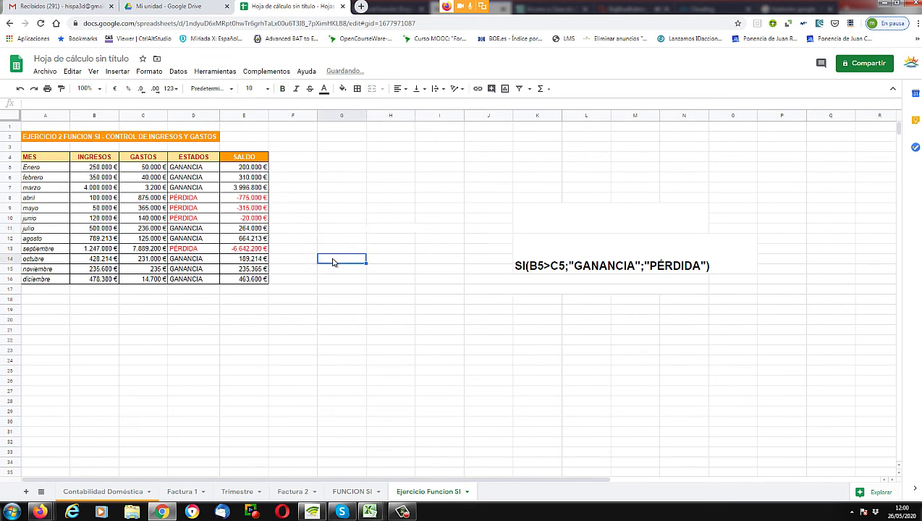
# - Select the consecutive ESTADOS cells from D5 through D12 as one block, then clear the selection
pyautogui.click(195, 169)
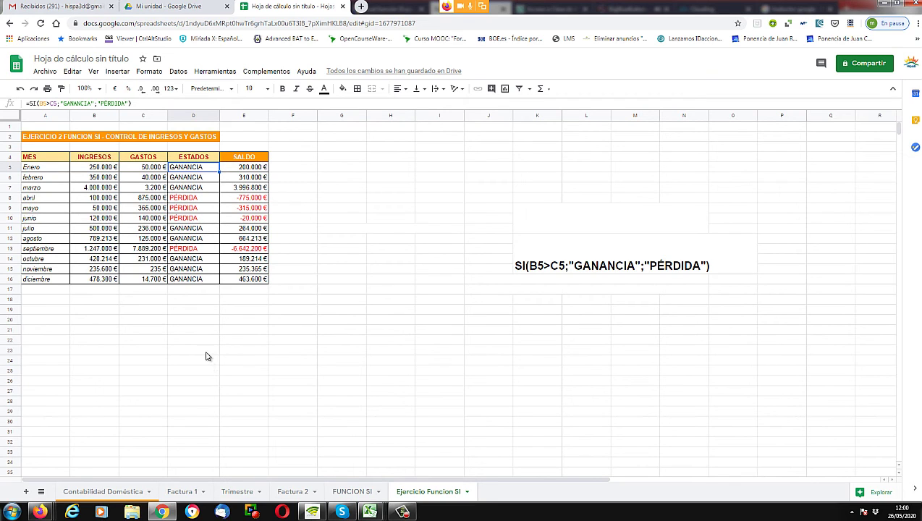
pyautogui.keyDown('shift'); pyautogui.click(196, 179); pyautogui.keyUp('shift')
pyautogui.moveTo(196, 191); pyautogui.dragTo(209, 212)
pyautogui.click(309, 239)
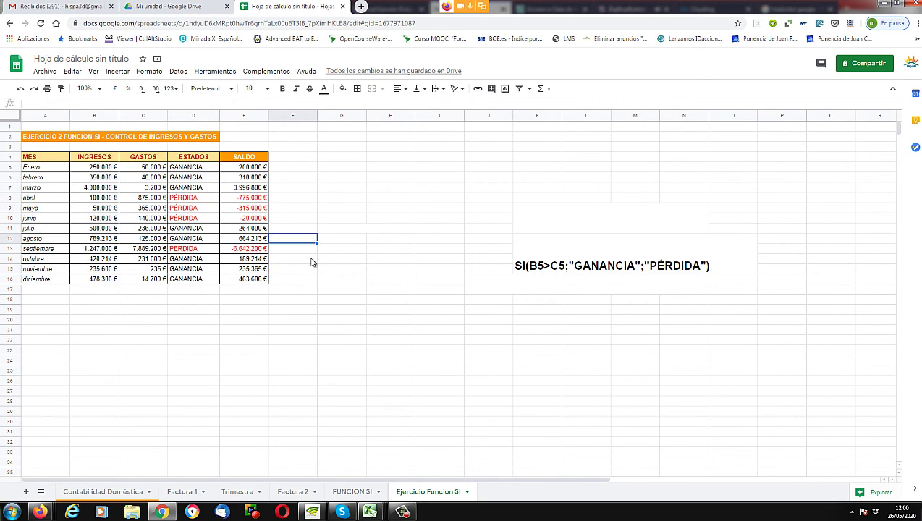
pyautogui.click(195, 168)
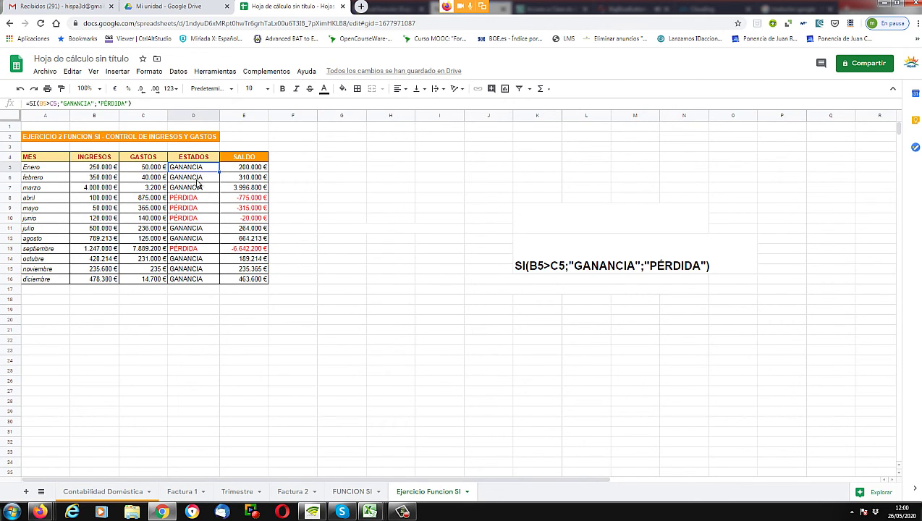
pyautogui.keyDown('shift'); pyautogui.click(198, 182); pyautogui.keyUp('shift')
pyautogui.keyDown('shift'); pyautogui.click(198, 190); pyautogui.keyUp('shift')
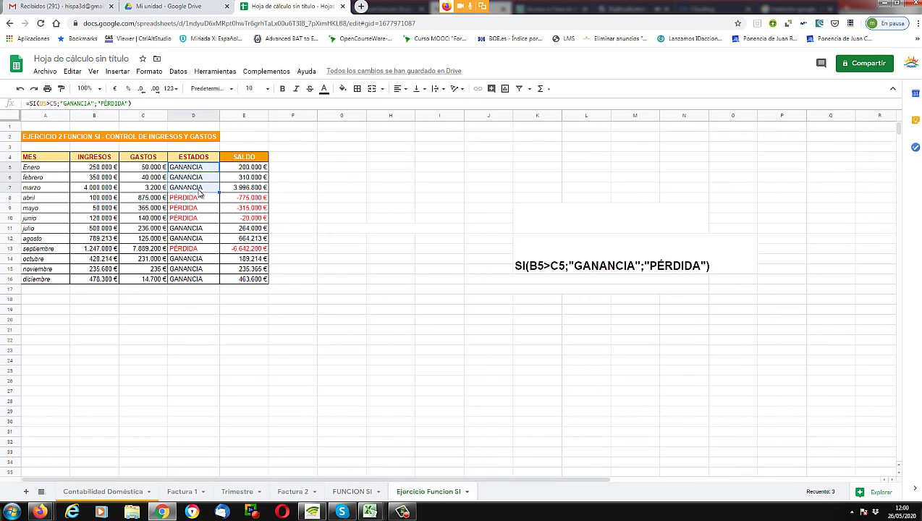
pyautogui.keyDown('shift'); pyautogui.click(190, 241); pyautogui.keyUp('shift')
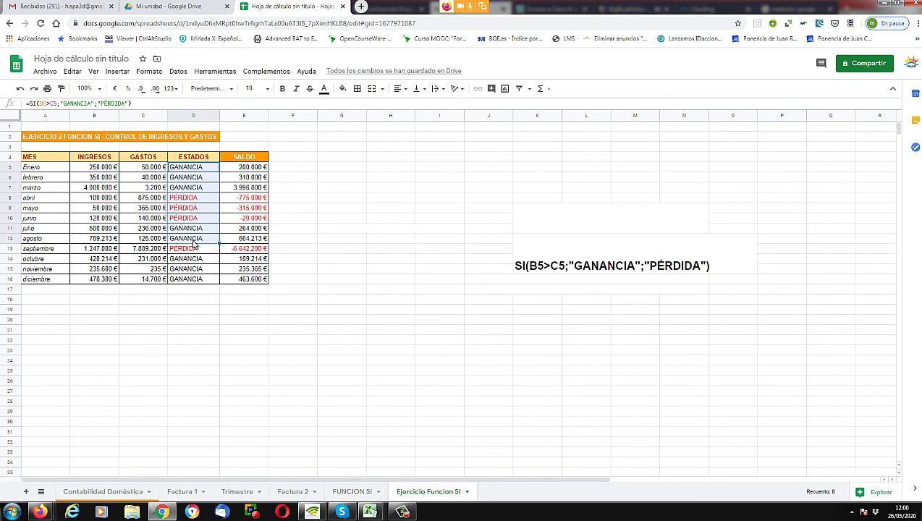
pyautogui.click(173, 331)
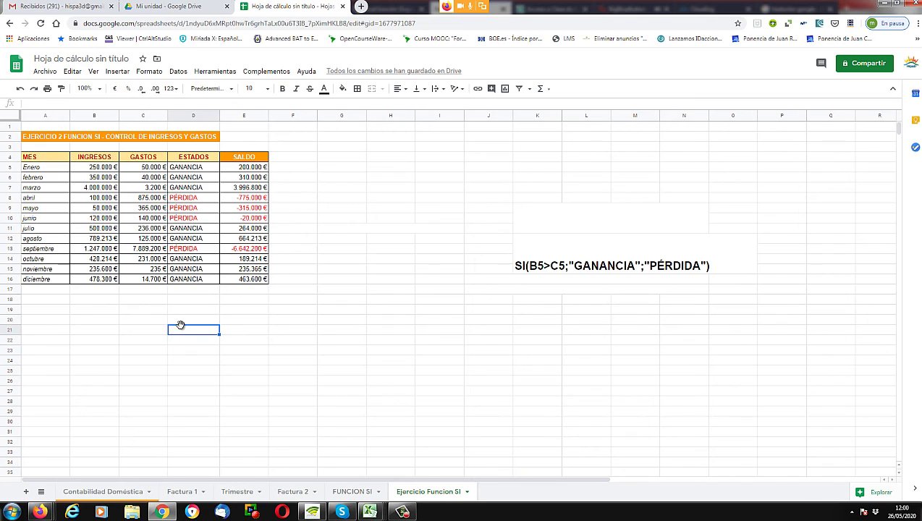
# - Select scattered non-adjacent table cells together, including D5, D7, D12, D16, E11, B11, A8, C8 and C6
pyautogui.click(186, 167)
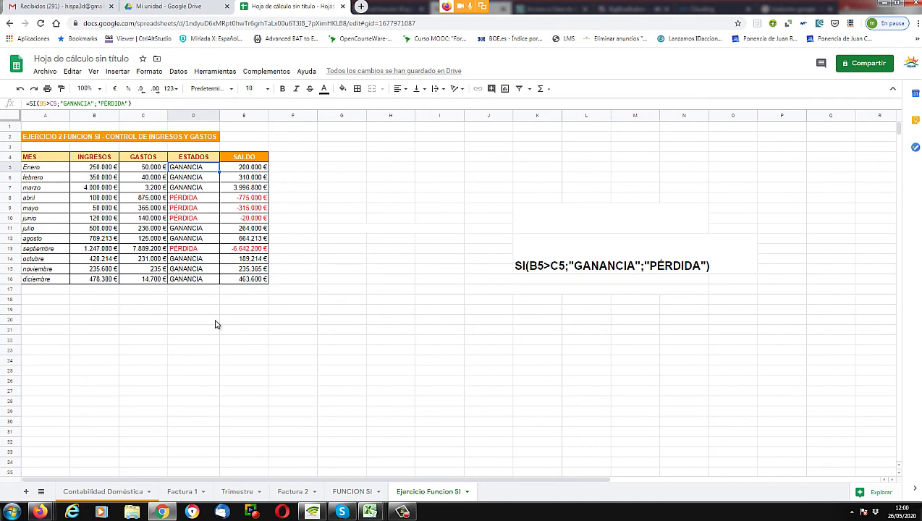
pyautogui.keyDown('ctrl'); pyautogui.click(196, 178); pyautogui.keyUp('ctrl')
pyautogui.keyDown('ctrl'); pyautogui.click(193, 189); pyautogui.keyUp('ctrl')
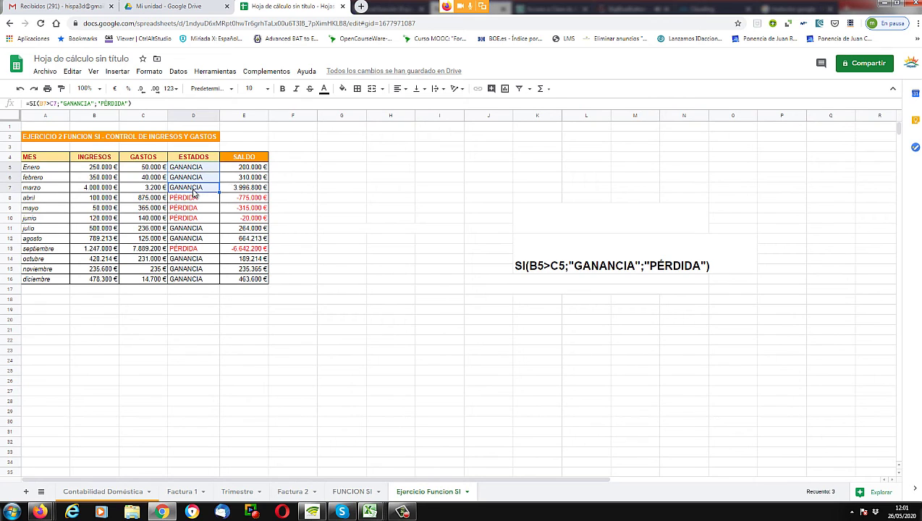
pyautogui.keyDown('ctrl'); pyautogui.click(192, 239); pyautogui.keyUp('ctrl')
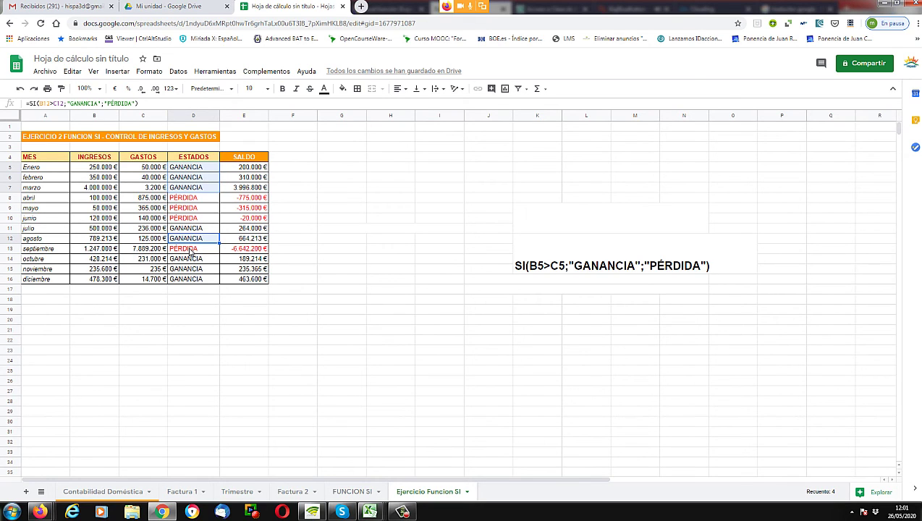
pyautogui.keyDown('ctrl'); pyautogui.click(192, 250); pyautogui.keyUp('ctrl')
pyautogui.keyDown('ctrl'); pyautogui.click(187, 279); pyautogui.keyUp('ctrl')
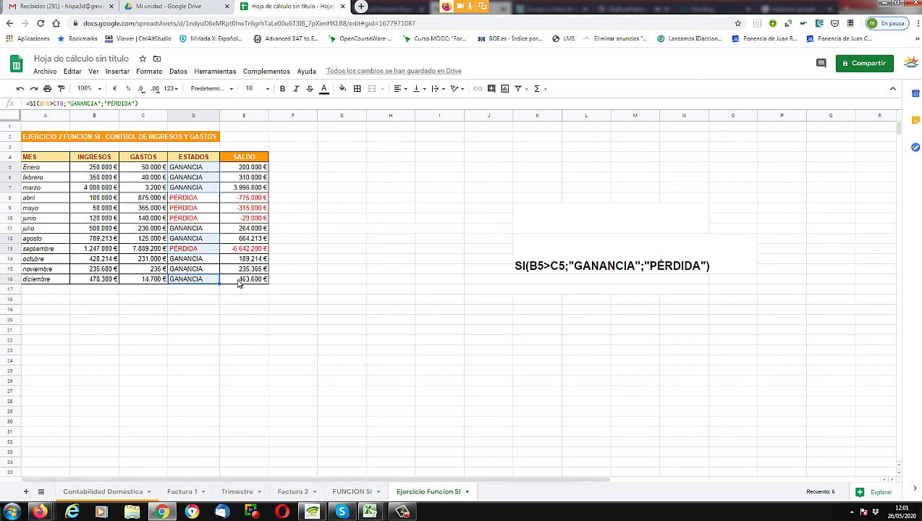
pyautogui.click(247, 280)
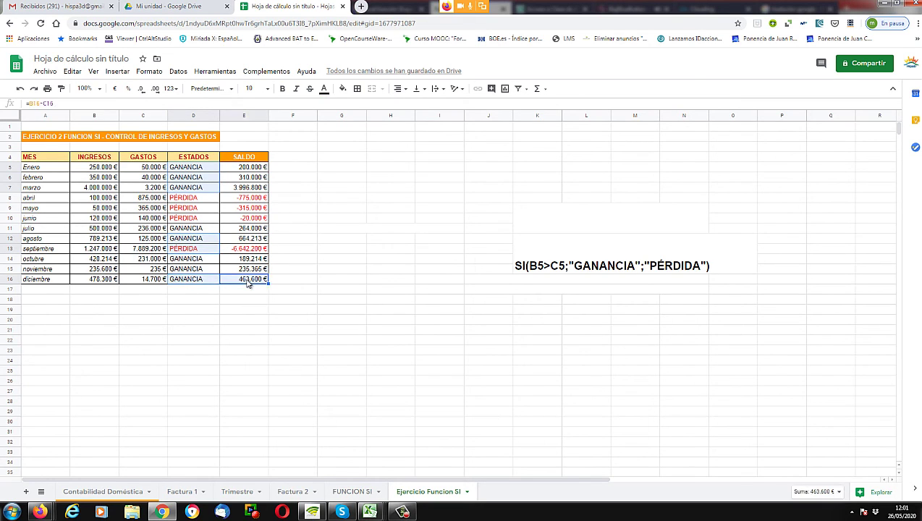
pyautogui.keyDown('ctrl'); pyautogui.click(261, 230); pyautogui.keyUp('ctrl')
pyautogui.keyDown('ctrl'); pyautogui.click(92, 230); pyautogui.keyUp('ctrl')
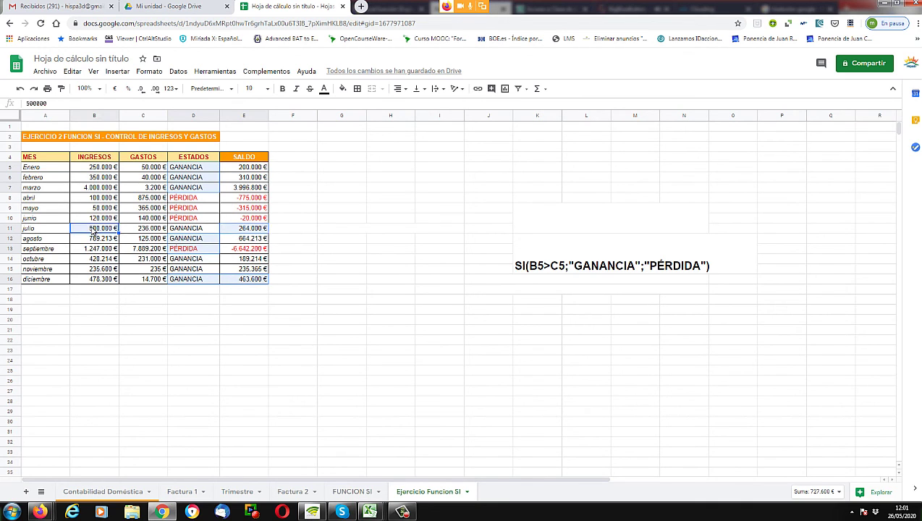
pyautogui.keyDown('ctrl'); pyautogui.click(44, 241); pyautogui.keyUp('ctrl')
pyautogui.keyDown('ctrl'); pyautogui.click(38, 202); pyautogui.keyUp('ctrl')
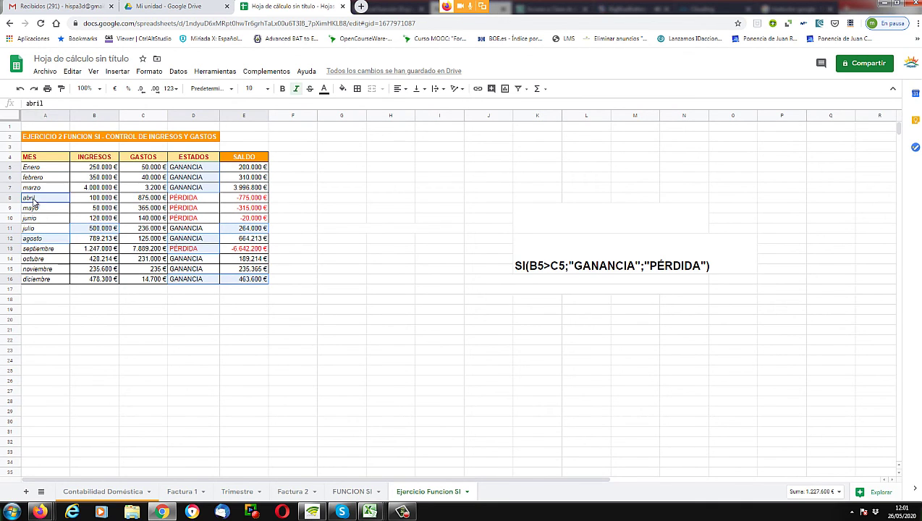
pyautogui.keyDown('ctrl'); pyautogui.click(93, 200); pyautogui.keyUp('ctrl')
pyautogui.keyDown('ctrl'); pyautogui.click(154, 202); pyautogui.keyUp('ctrl')
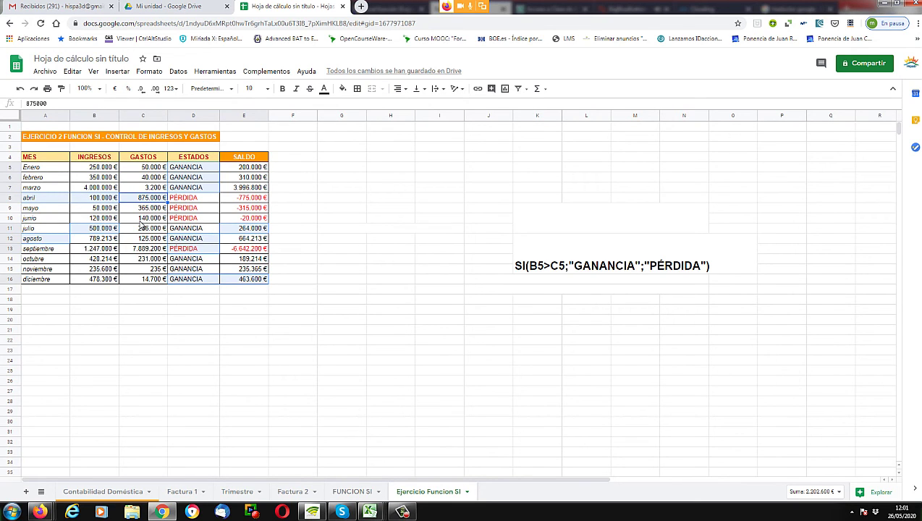
pyautogui.keyDown('ctrl'); pyautogui.click(106, 181); pyautogui.keyUp('ctrl')
pyautogui.keyDown('ctrl'); pyautogui.click(148, 180); pyautogui.keyUp('ctrl')
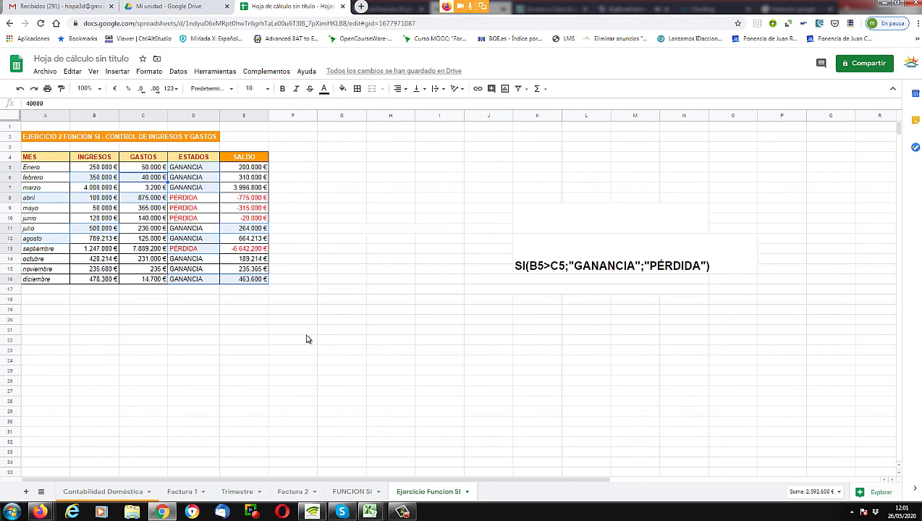
pyautogui.moveTo(46, 513)
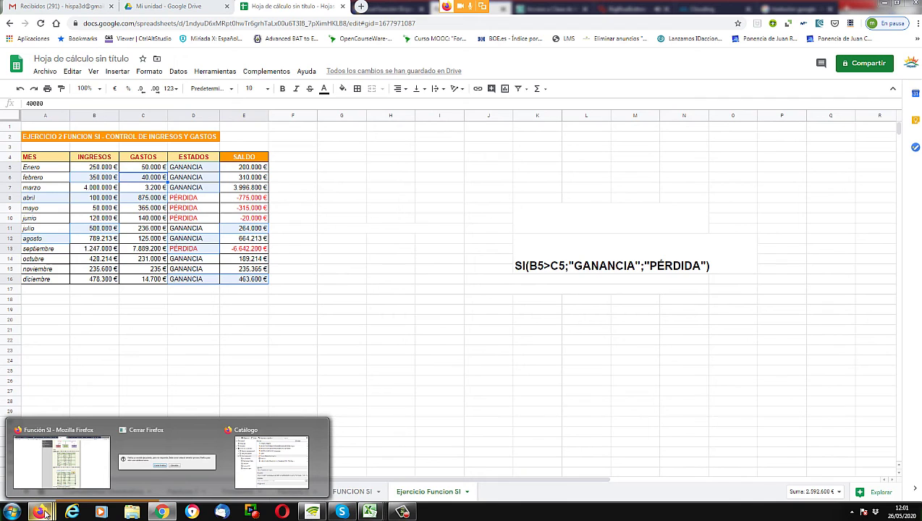
pyautogui.click(284, 302)
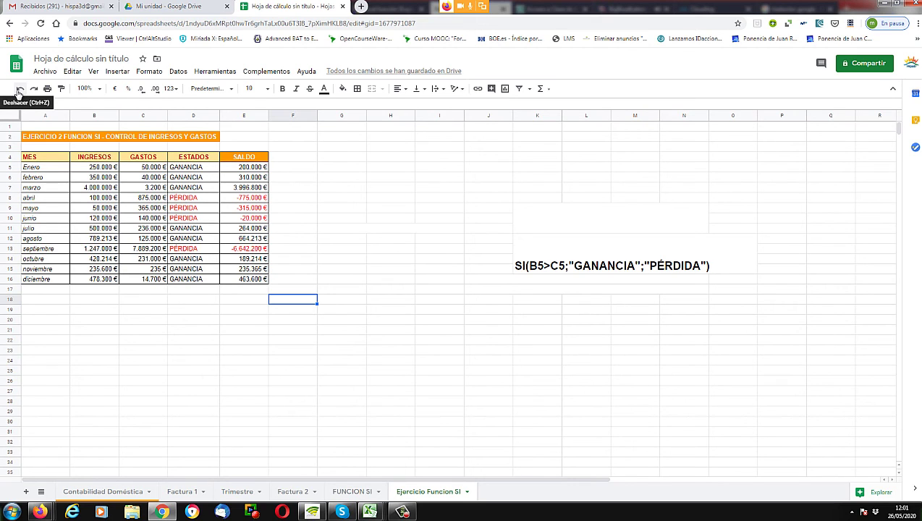
pyautogui.click(323, 249)
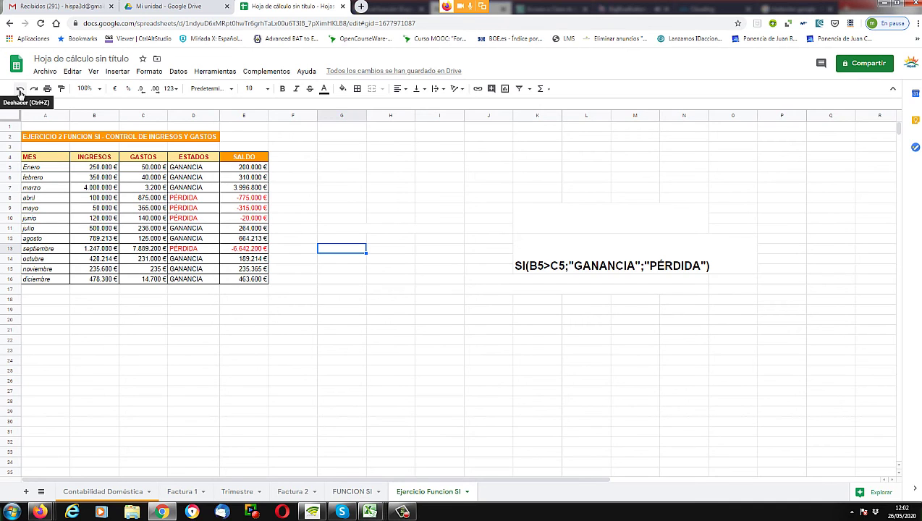
pyautogui.click(213, 330)
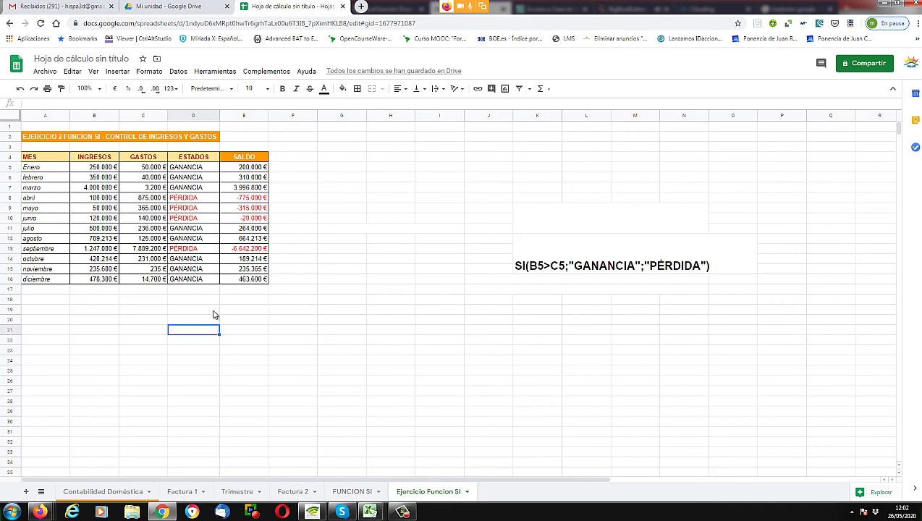
# - Set the INGRESOS value for abril in B8 to 900000
pyautogui.click(87, 201)
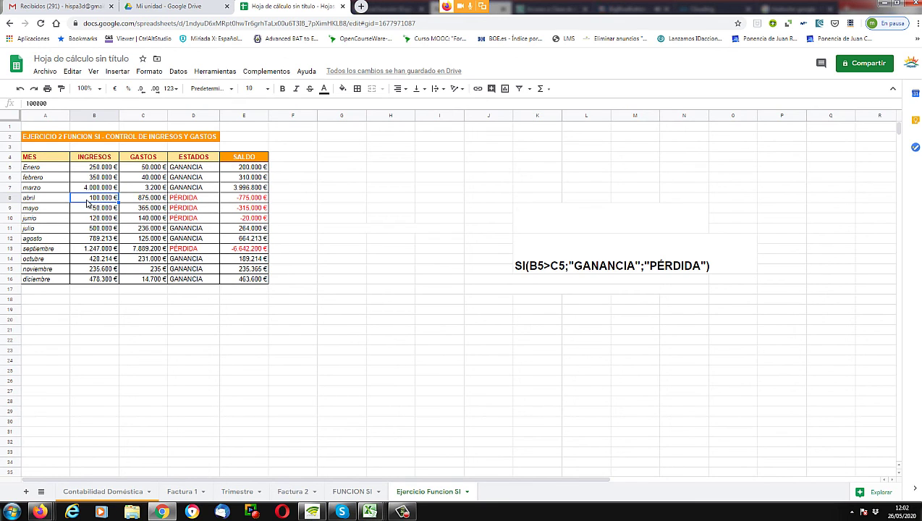
pyautogui.write('9')
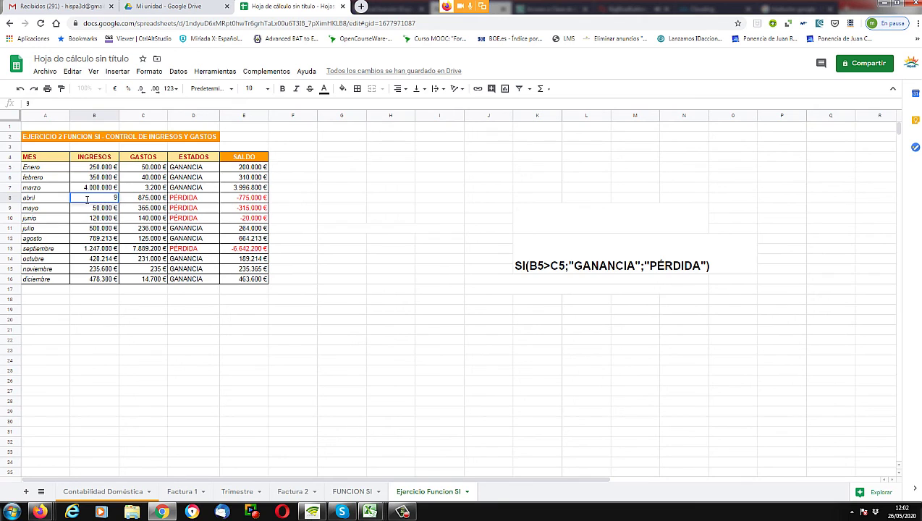
pyautogui.write('00000')
pyautogui.press('Return')
# - Check the INGRESOS, GASTOS, ESTADOS and SALDO cells of the abril row
pyautogui.press('Up')
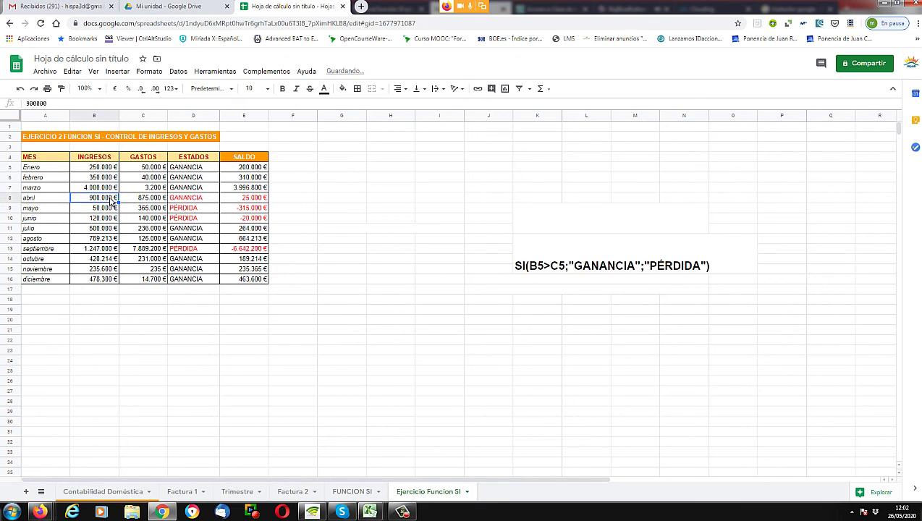
pyautogui.press('Right')
pyautogui.press('Right')
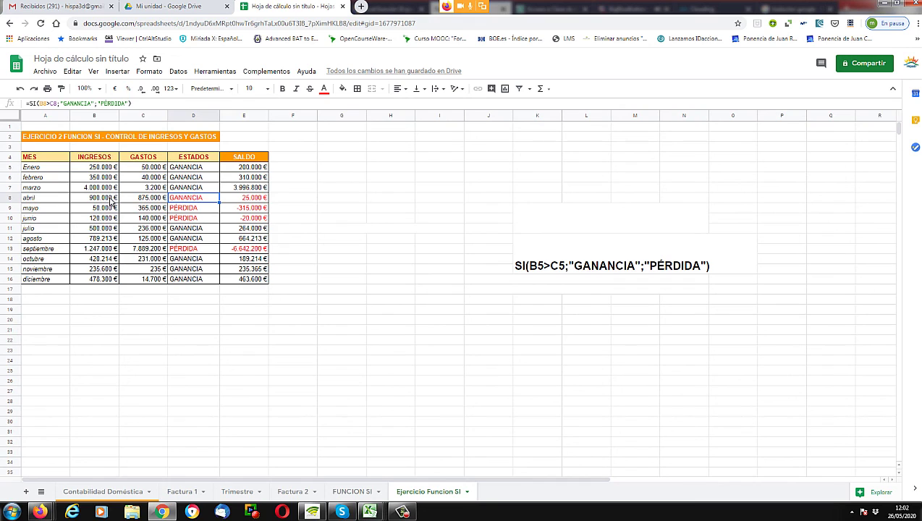
pyautogui.press('Right')
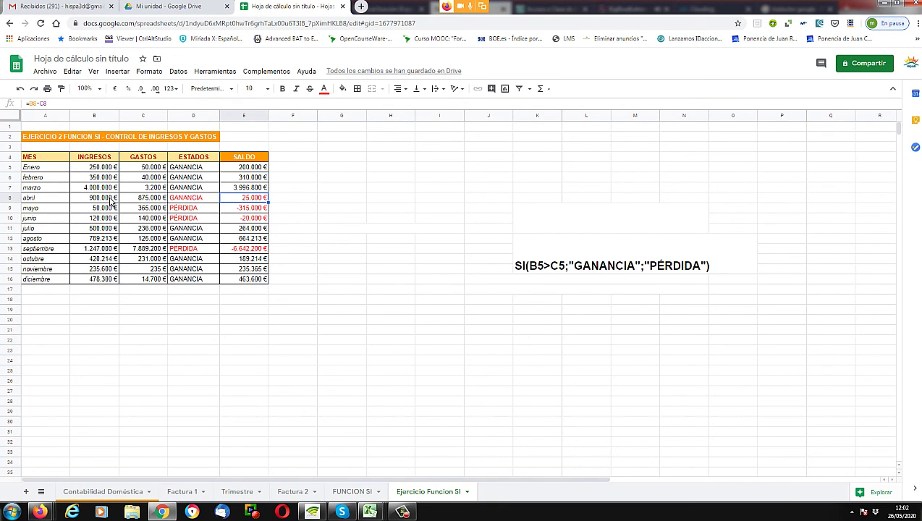
pyautogui.press('Left')
pyautogui.press('Left')
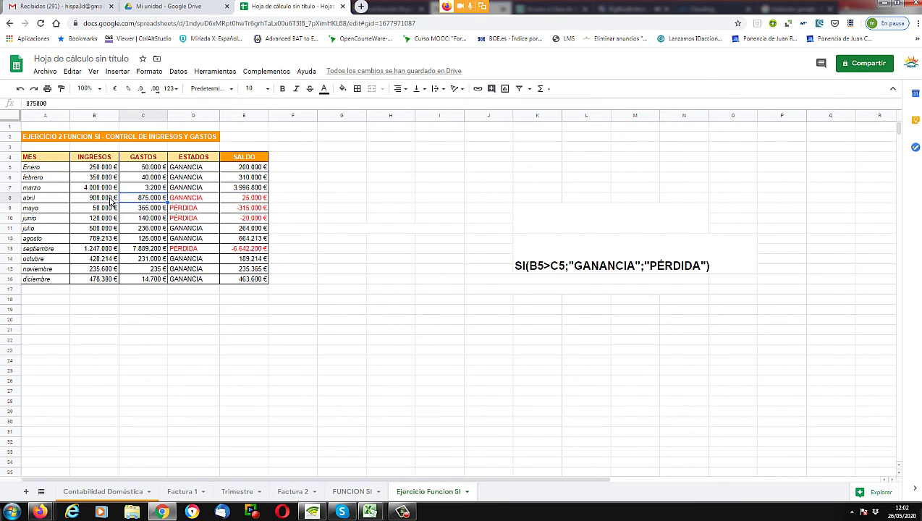
pyautogui.press('Right')
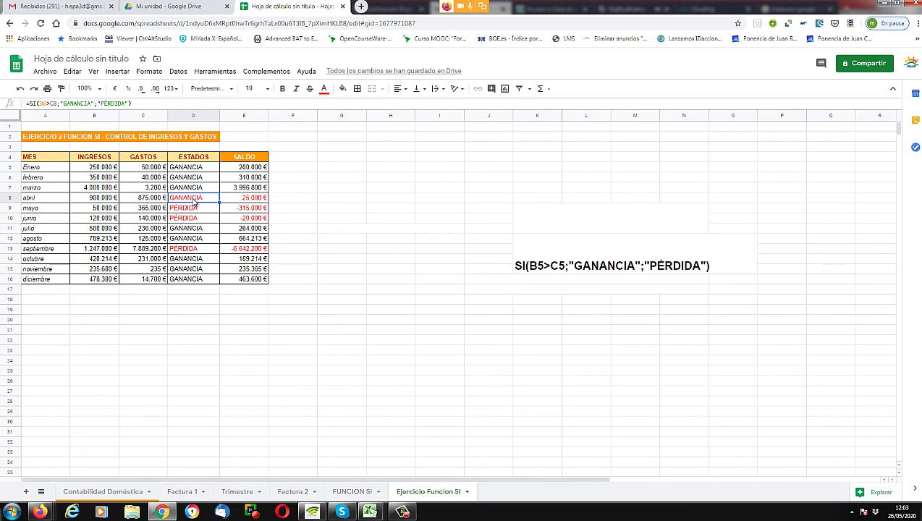
# - Set the INGRESOS value for abril in B8 to 50000
pyautogui.click(102, 202)
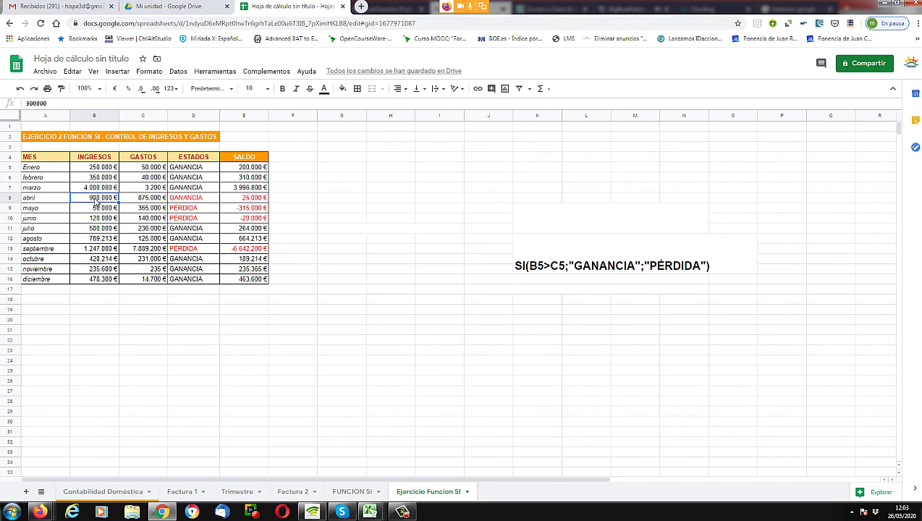
pyautogui.write('50000')
pyautogui.press('Return')
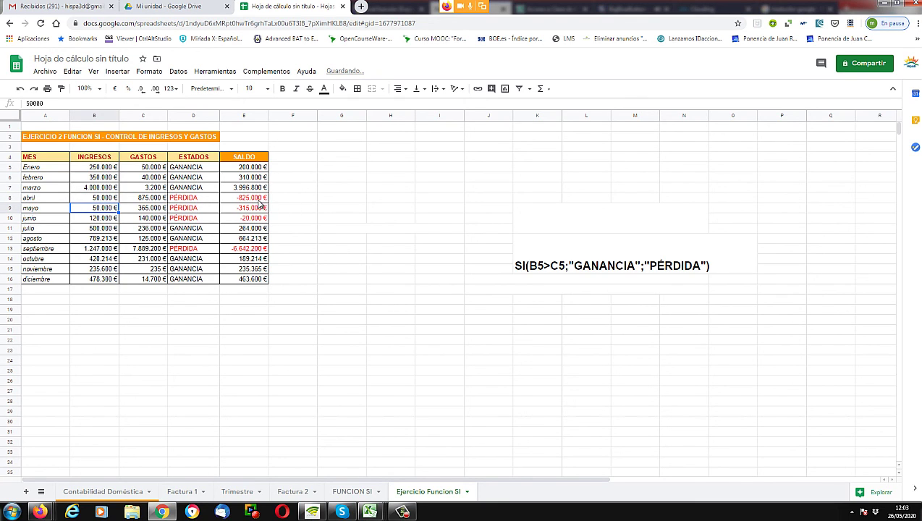
pyautogui.click(104, 200)
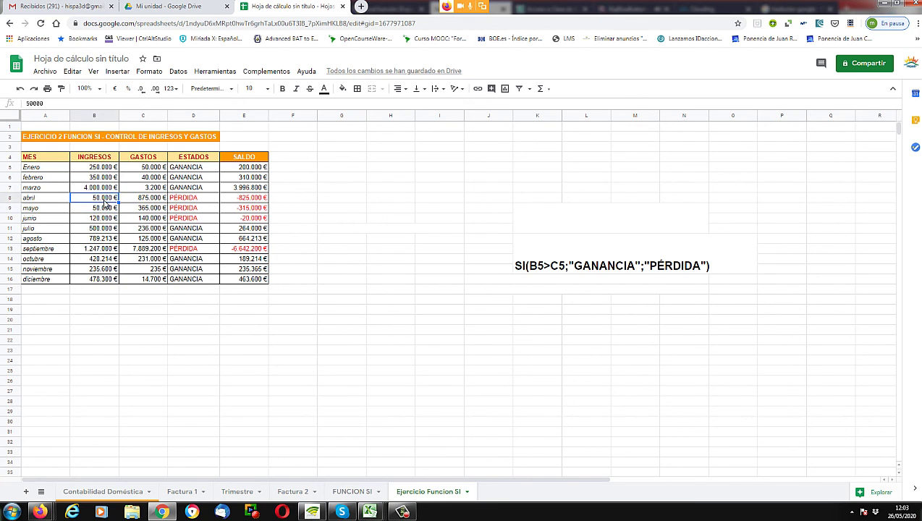
# - Set the INGRESOS value for abril in B8 to 100000
pyautogui.write('100.000')
pyautogui.press('Return')
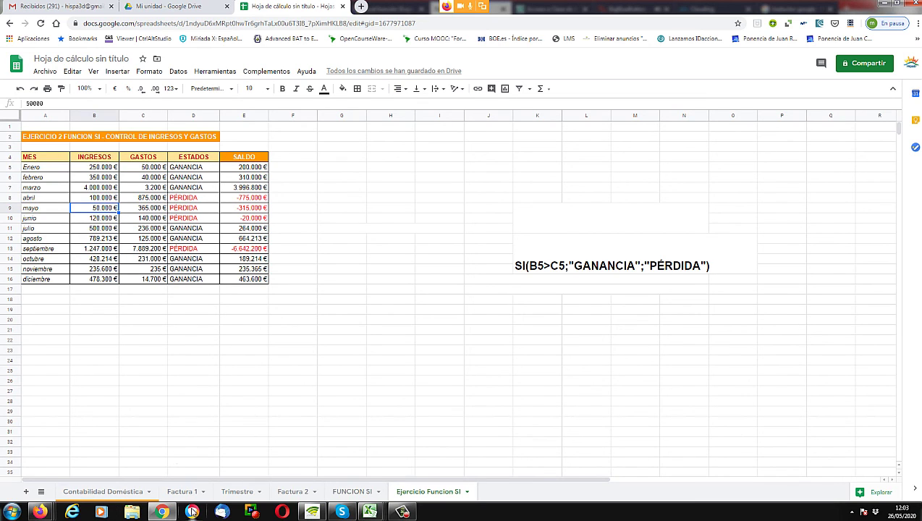
pyautogui.click(177, 331)
pyautogui.click(125, 329)
pyautogui.click(126, 363)
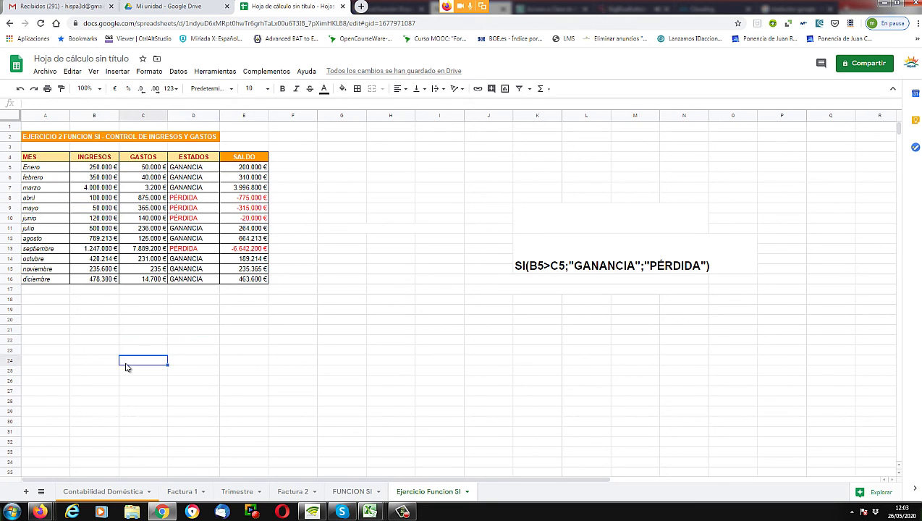
pyautogui.click(151, 321)
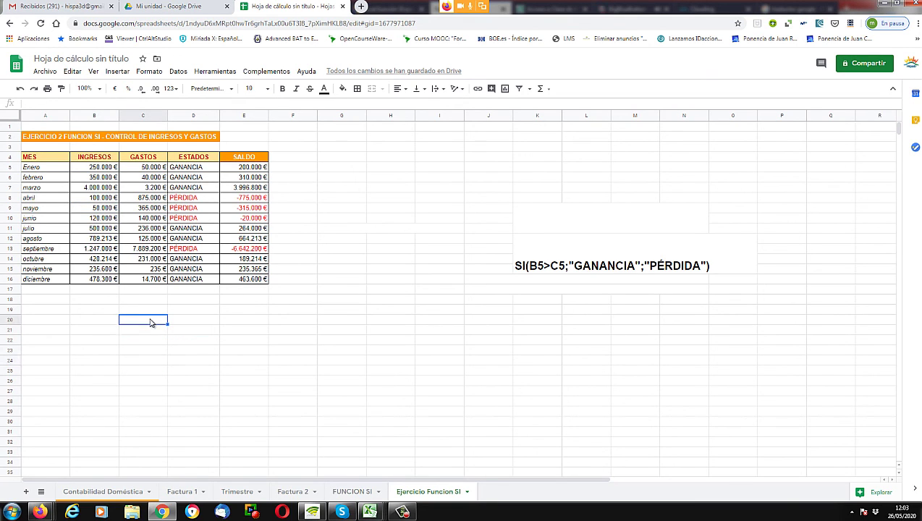
# - Show the INGRESOS amounts in B5:B16 with four decimal places
pyautogui.click(105, 169)
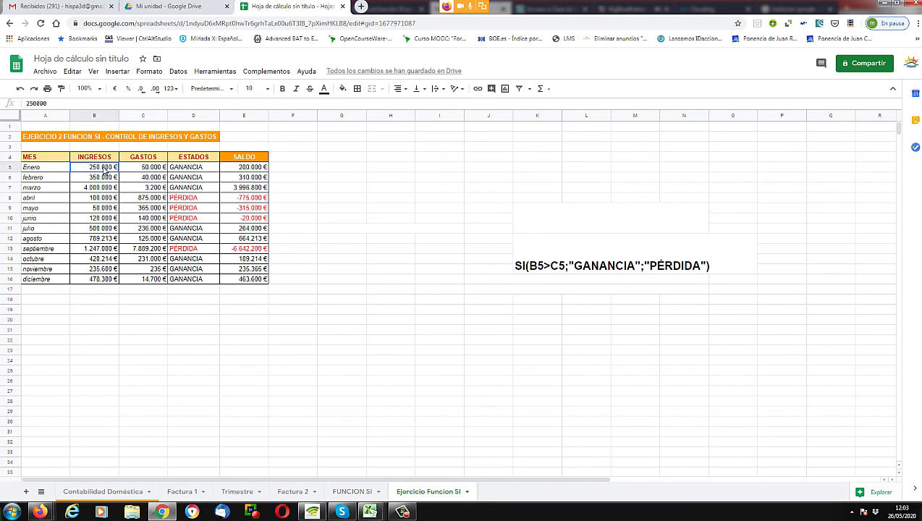
pyautogui.moveTo(105, 168); pyautogui.dragTo(110, 282)
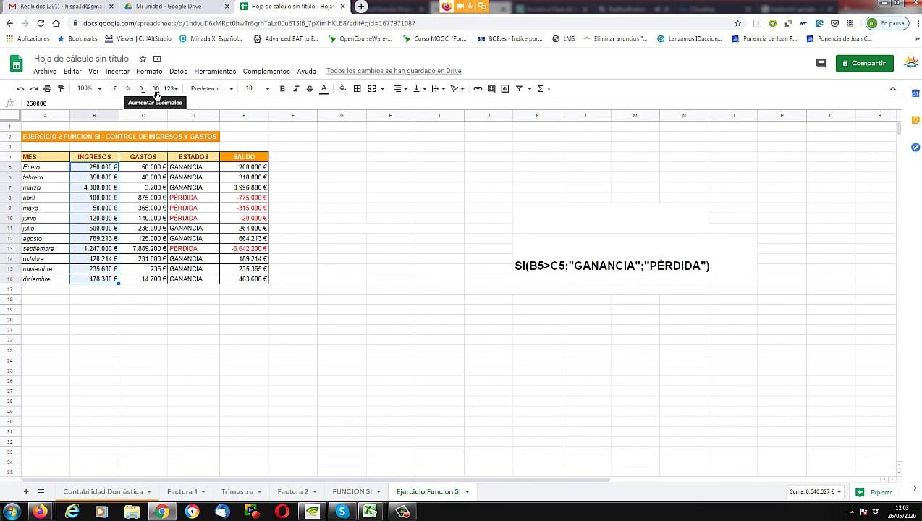
pyautogui.click(156, 89)
pyautogui.click(157, 89)
pyautogui.click(157, 90)
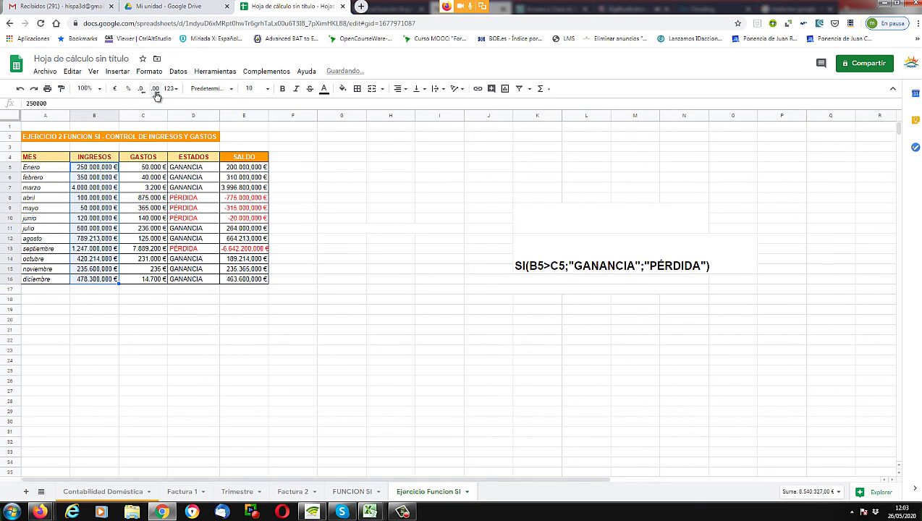
pyautogui.click(156, 90)
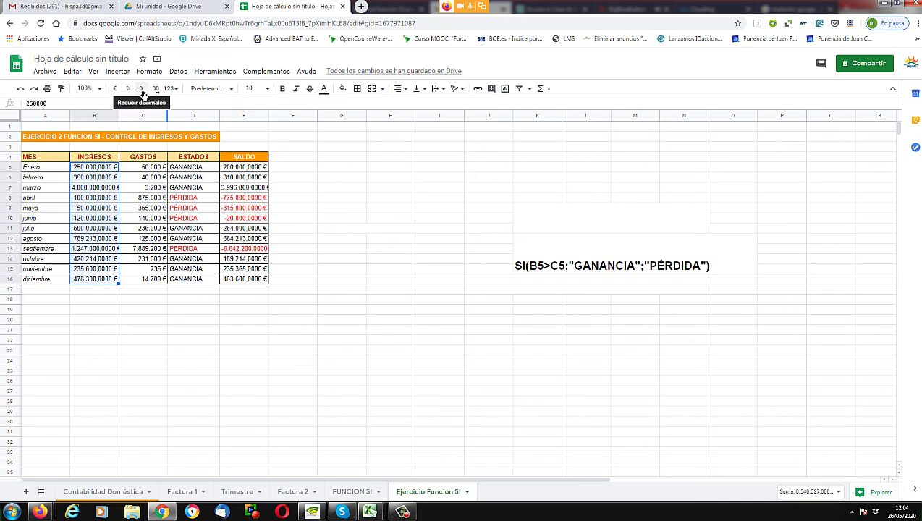
# - Reduce the INGRESOS amounts in B5:B16 to no decimal places and deselect the range
pyautogui.click(142, 89)
pyautogui.click(142, 89)
pyautogui.click(142, 89)
pyautogui.click(142, 89)
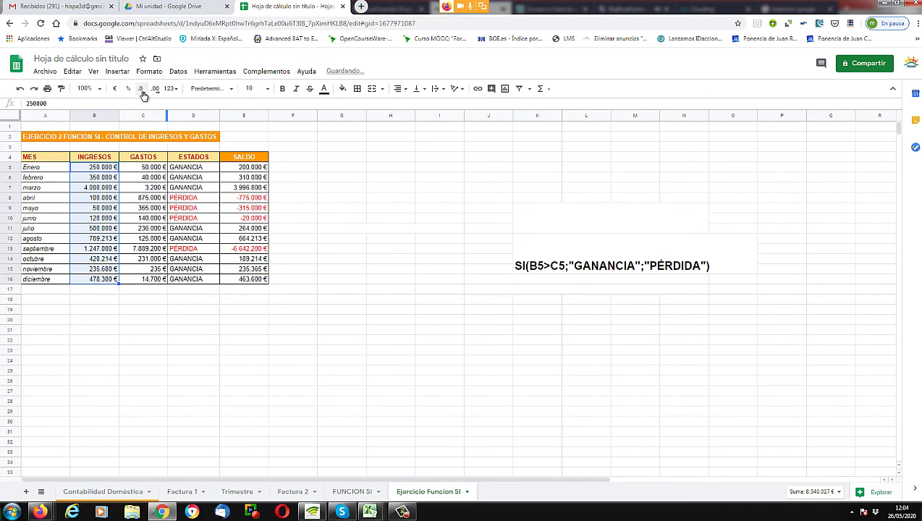
pyautogui.click(94, 299)
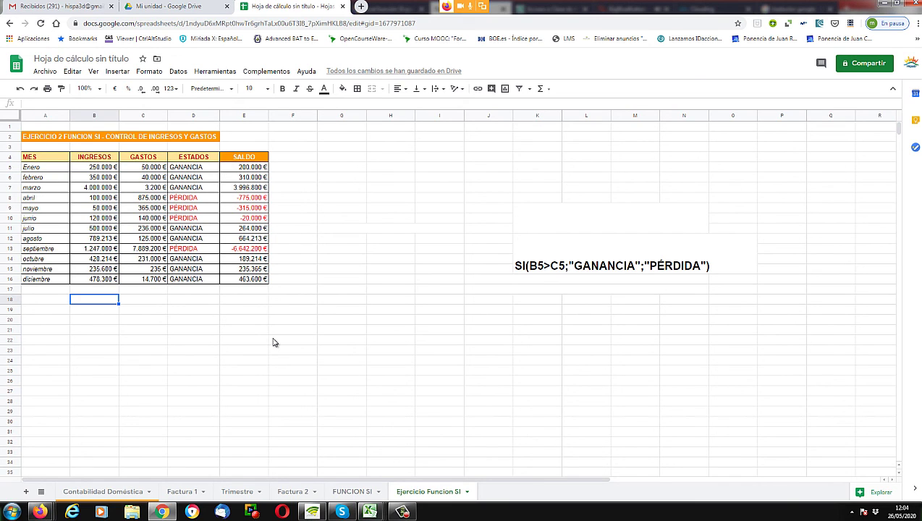
pyautogui.click(176, 387)
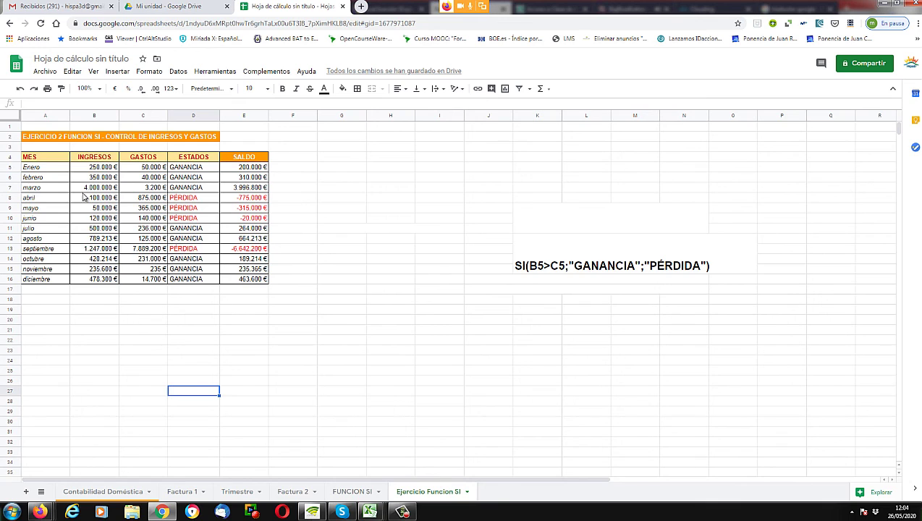
# - Review the INGRESOS and GASTOS amounts, the SI formula in D5 and the SALDO subtraction formulas in several rows
pyautogui.click(97, 168)
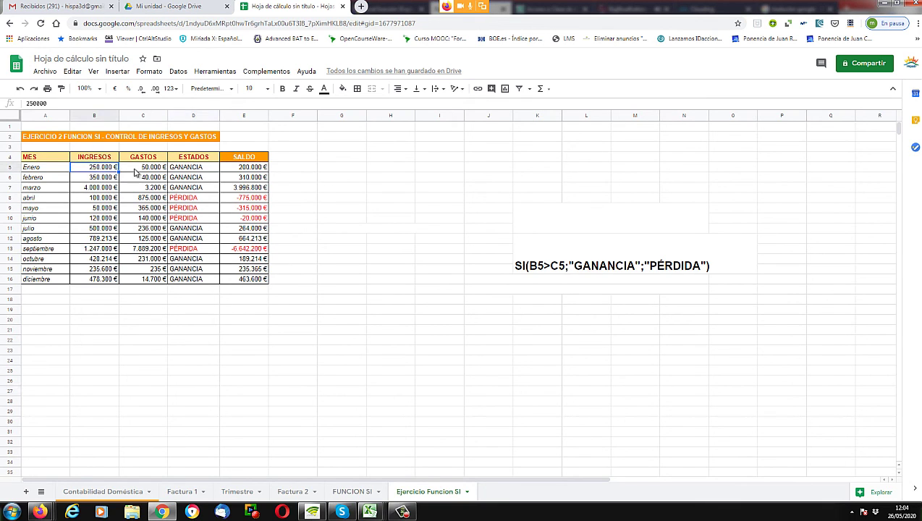
pyautogui.click(137, 169)
pyautogui.click(145, 219)
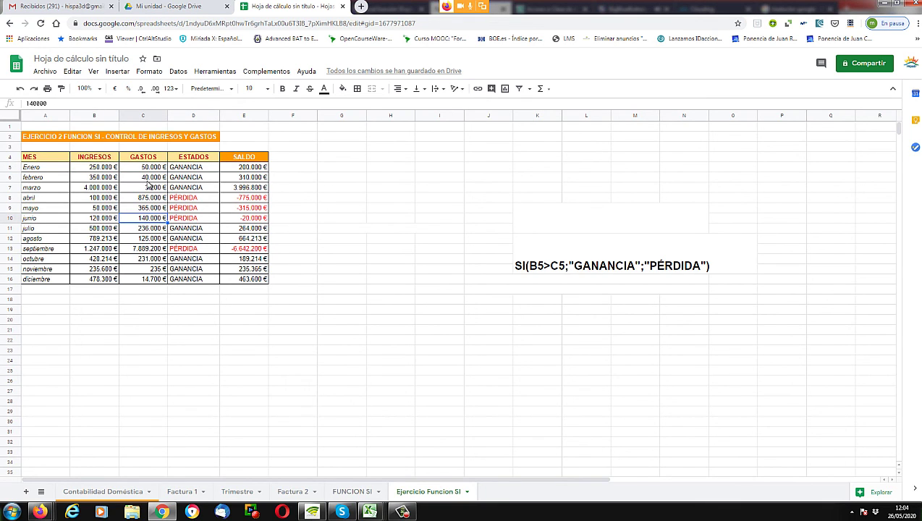
pyautogui.click(198, 168)
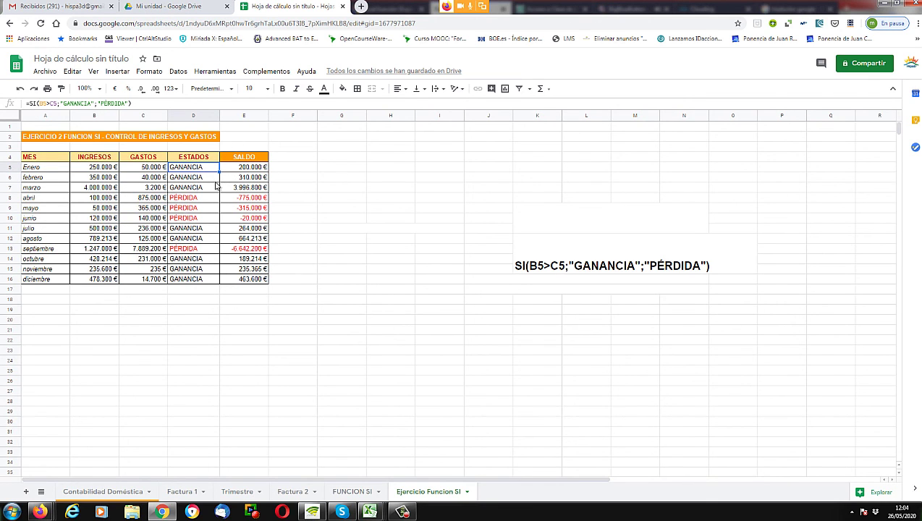
pyautogui.click(255, 169)
pyautogui.click(246, 190)
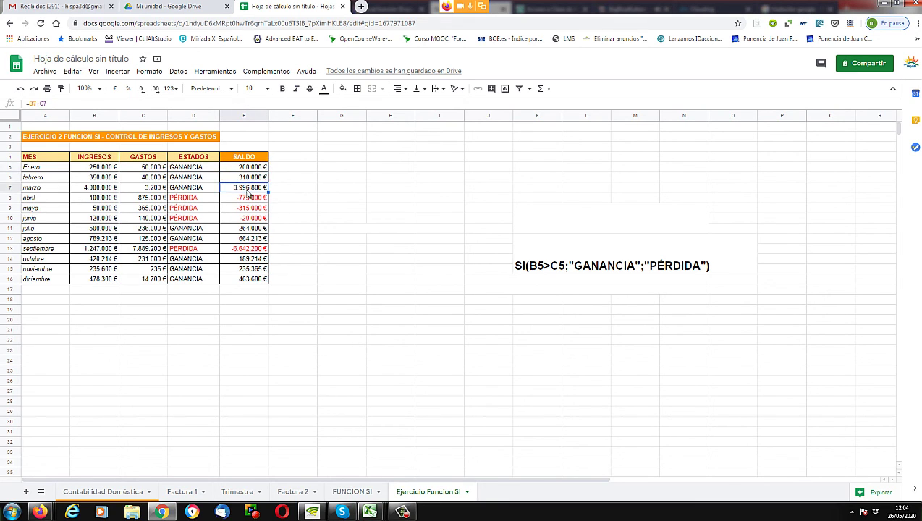
pyautogui.click(244, 209)
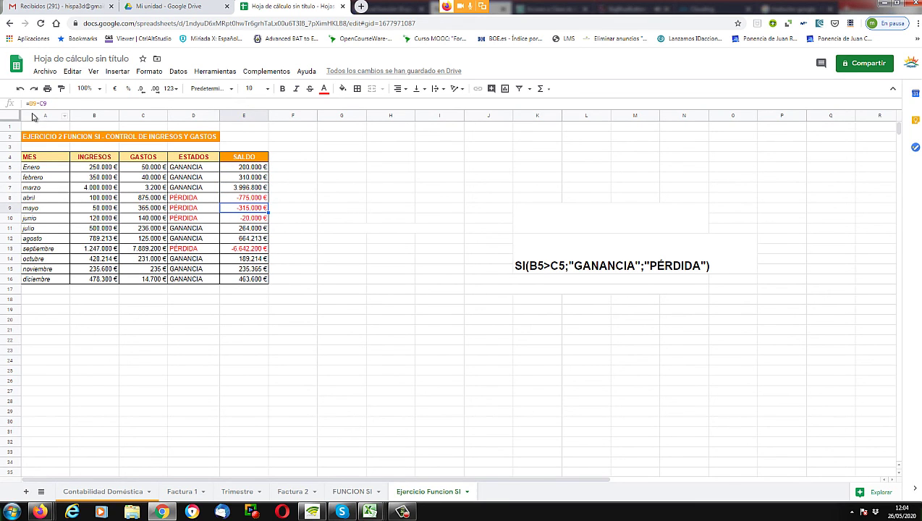
pyautogui.click(254, 239)
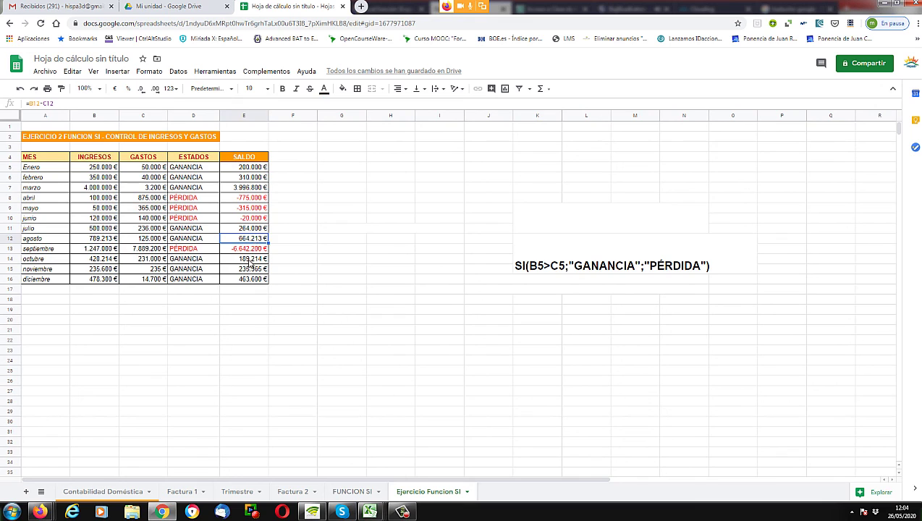
pyautogui.click(254, 310)
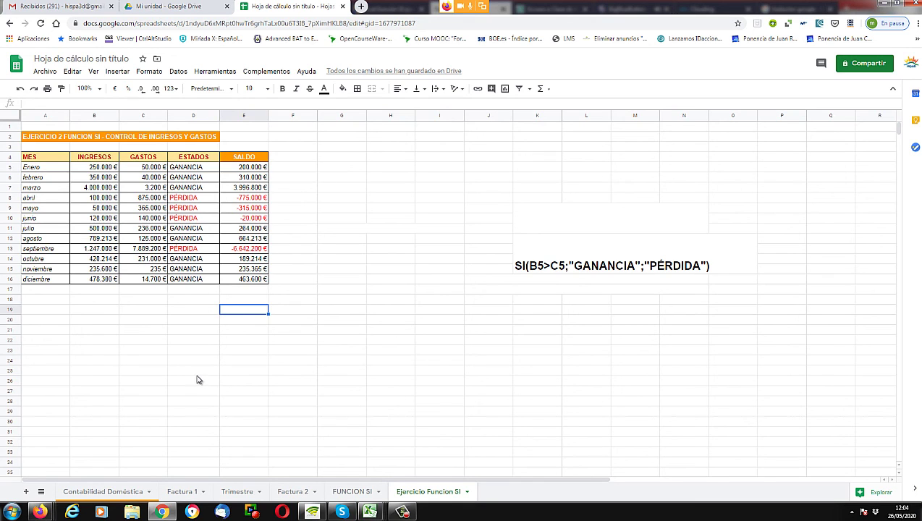
# - Switch to Firefox and bring up the BigBlueButton class session
pyautogui.moveTo(43, 512)
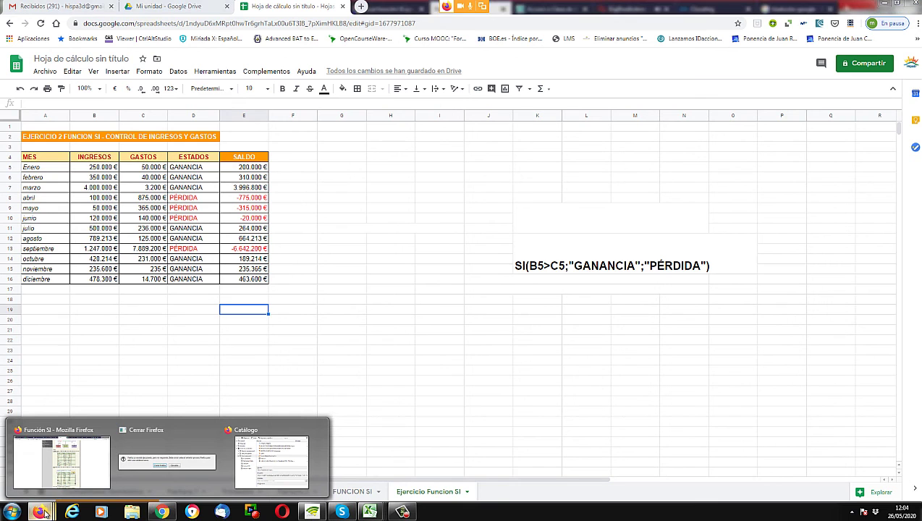
pyautogui.click(55, 490)
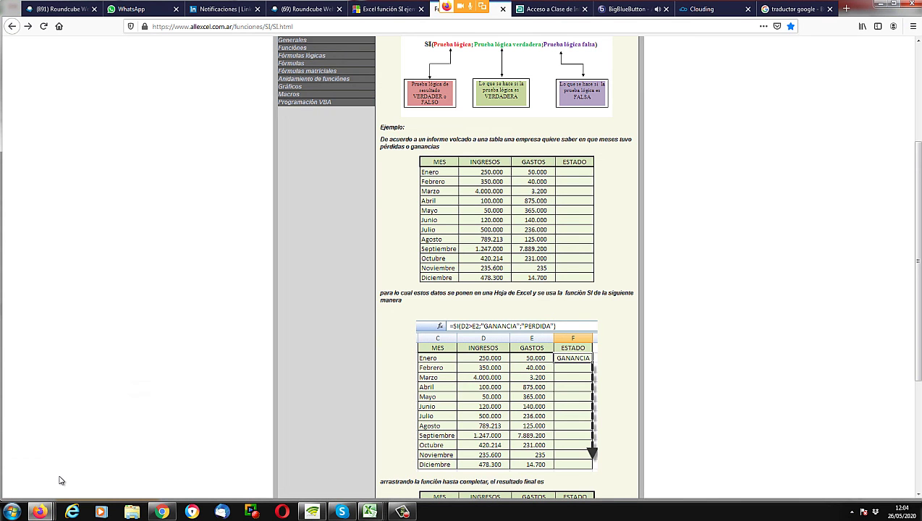
pyautogui.click(624, 10)
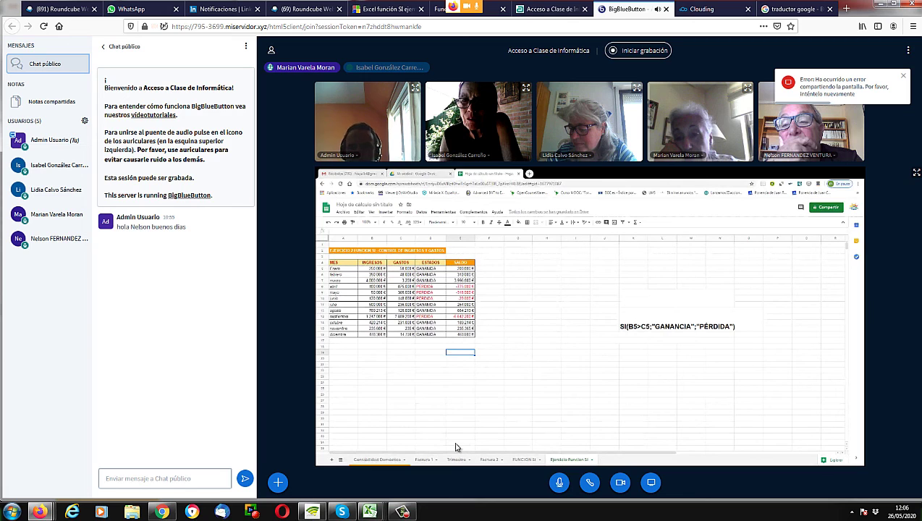
pyautogui.click(852, 512)
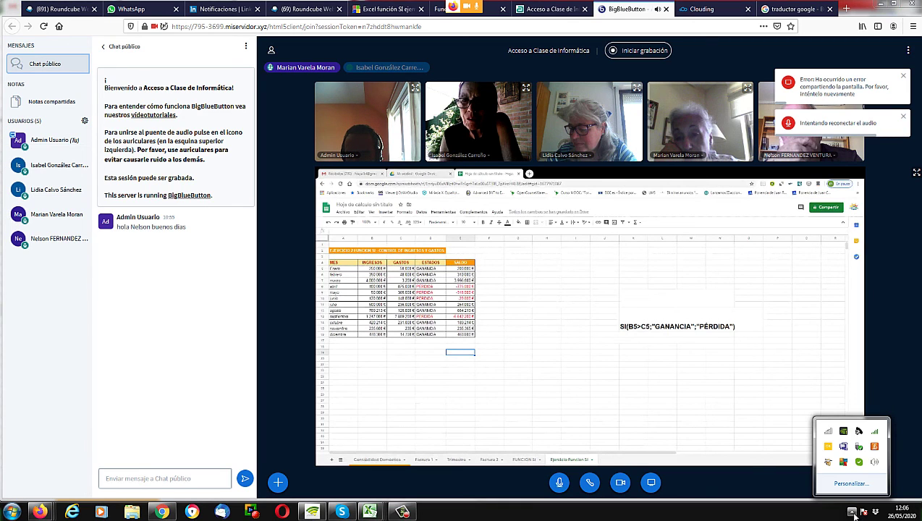
pyautogui.click(853, 513)
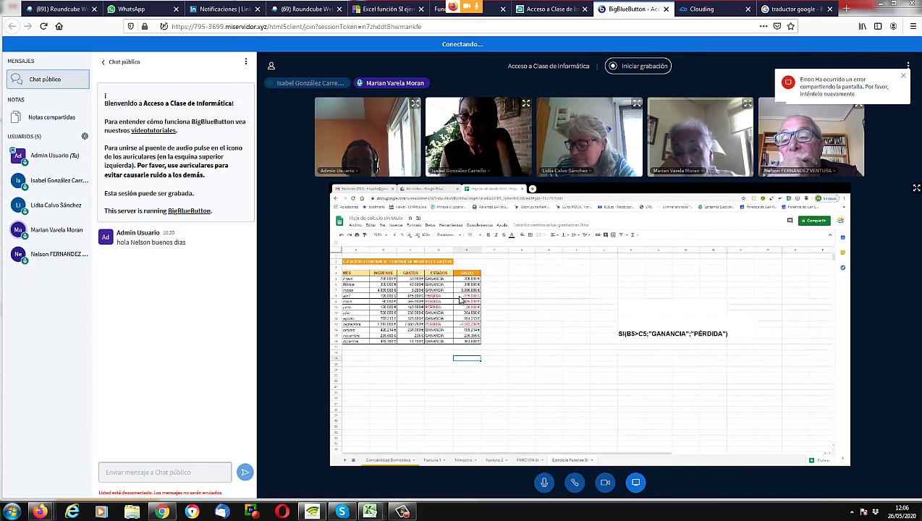
pyautogui.click(850, 513)
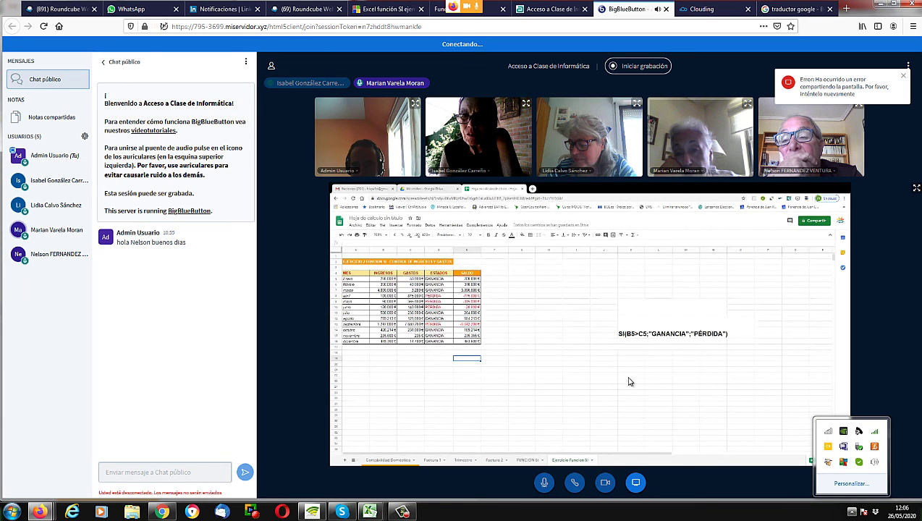
pyautogui.click(637, 326)
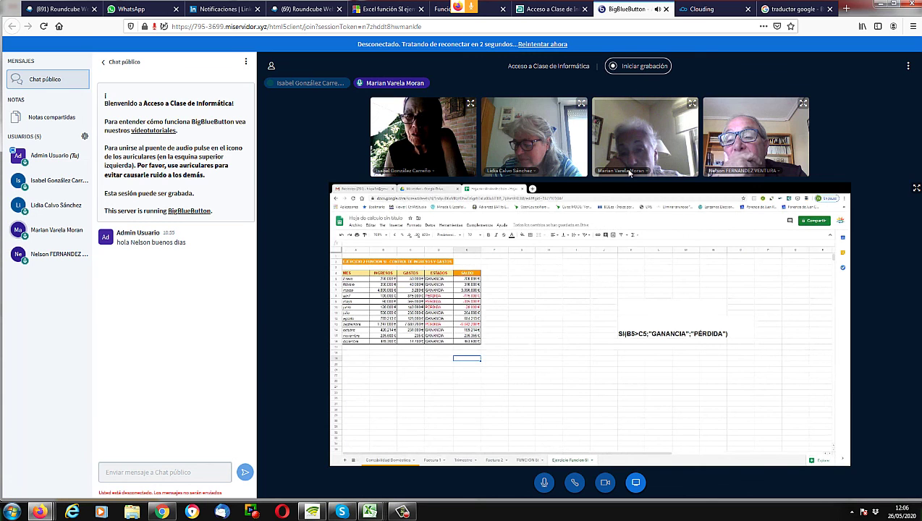
pyautogui.click(399, 512)
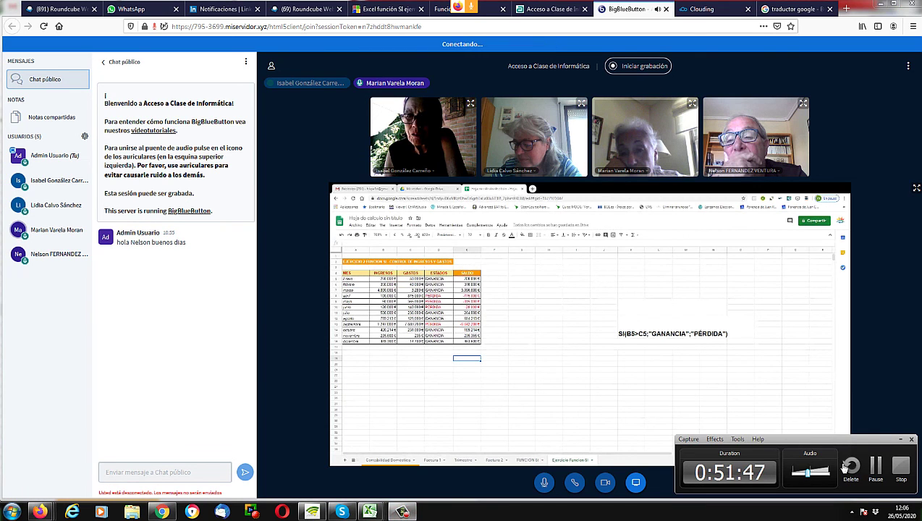